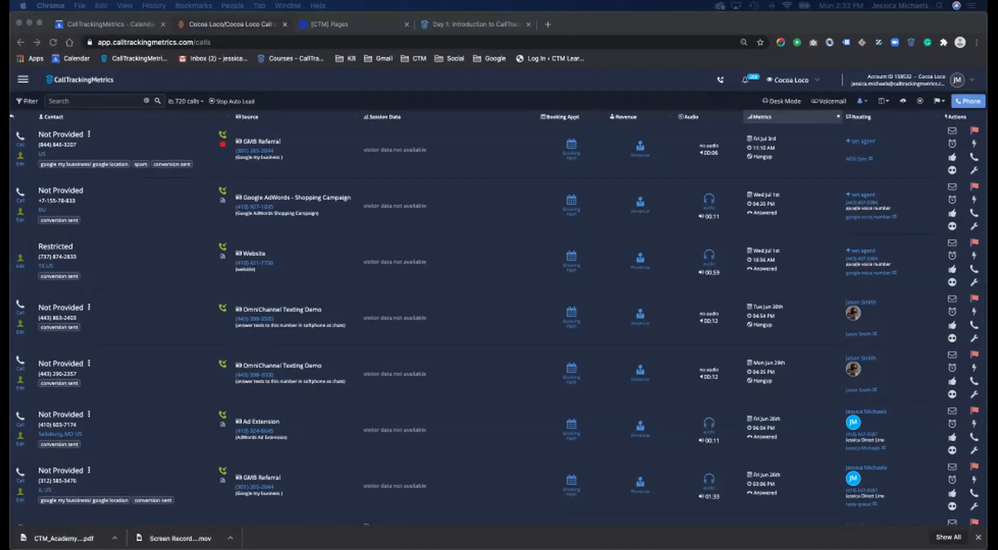
# - Try light mode from the account panel, then switch back to dark mode
pyautogui.click(958, 80)
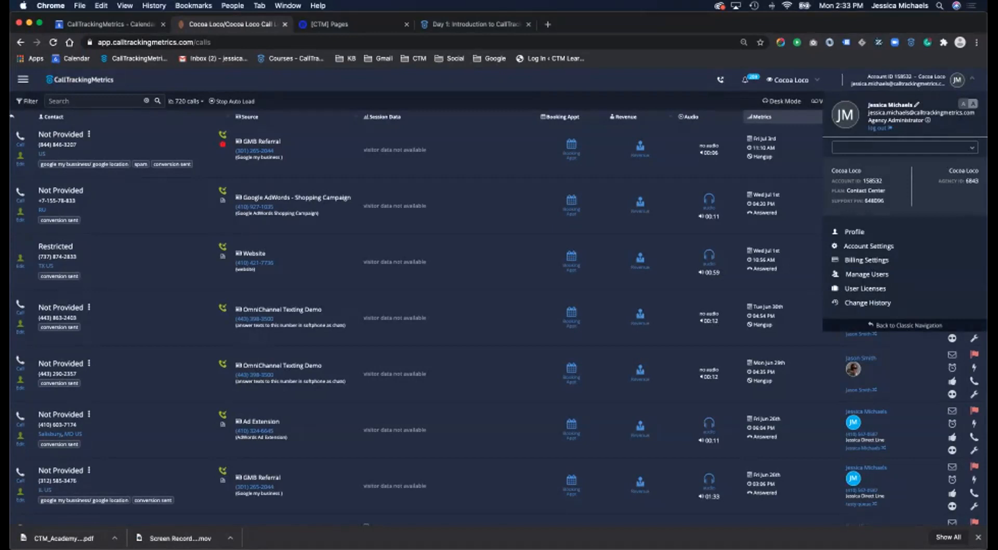
pyautogui.click(973, 103)
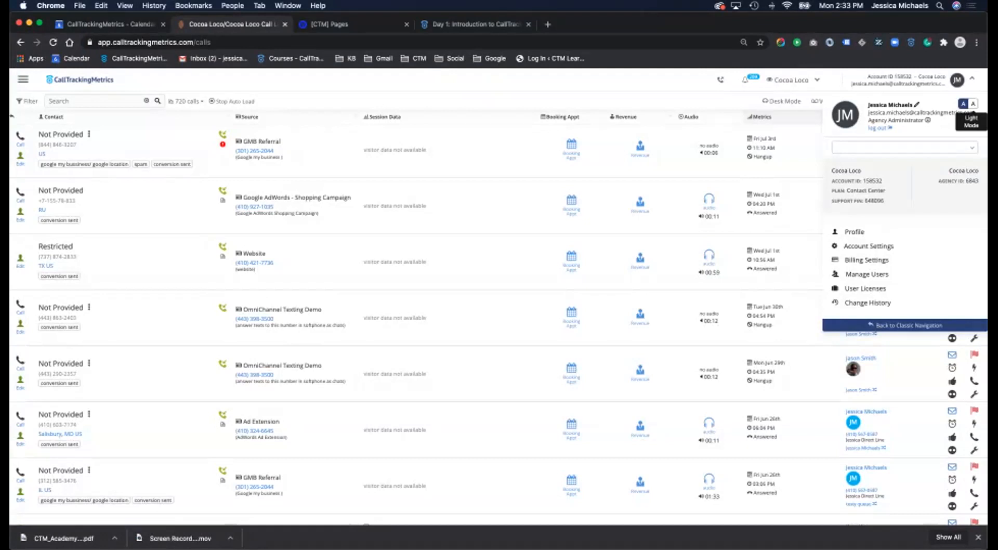
pyautogui.click(963, 103)
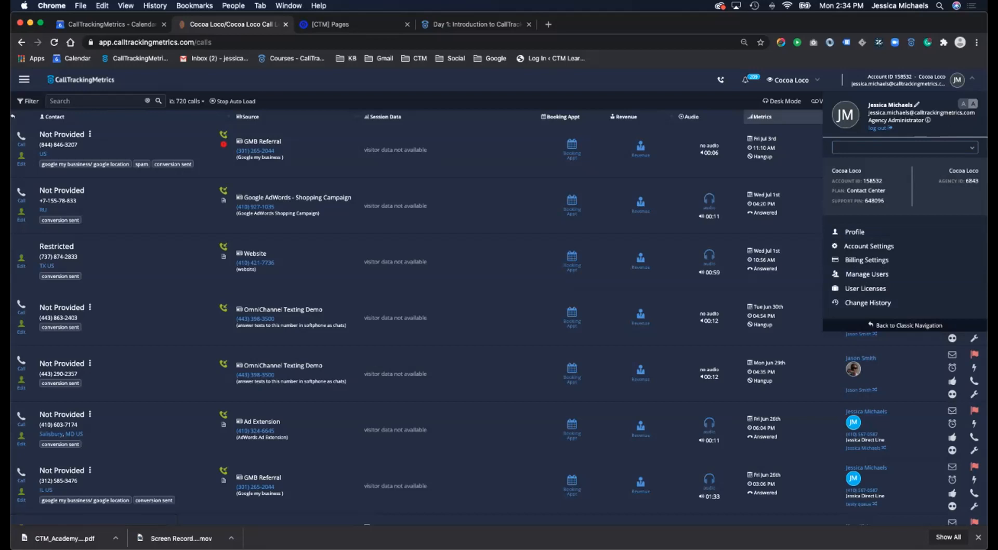
# - Close the account panel and open the main navigation showing Calls, Texts, Forms and Chats
pyautogui.click(24, 80)
pyautogui.click(24, 79)
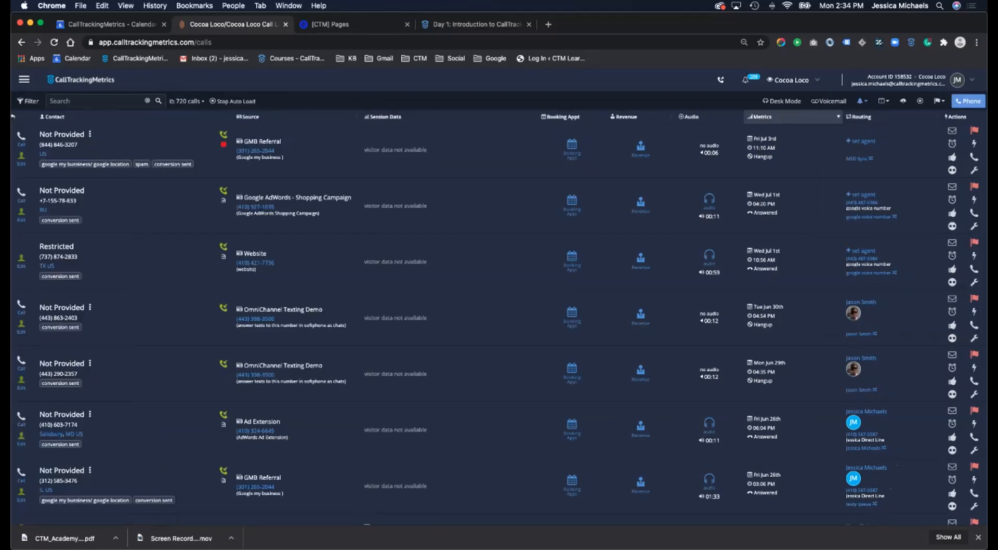
pyautogui.click(24, 80)
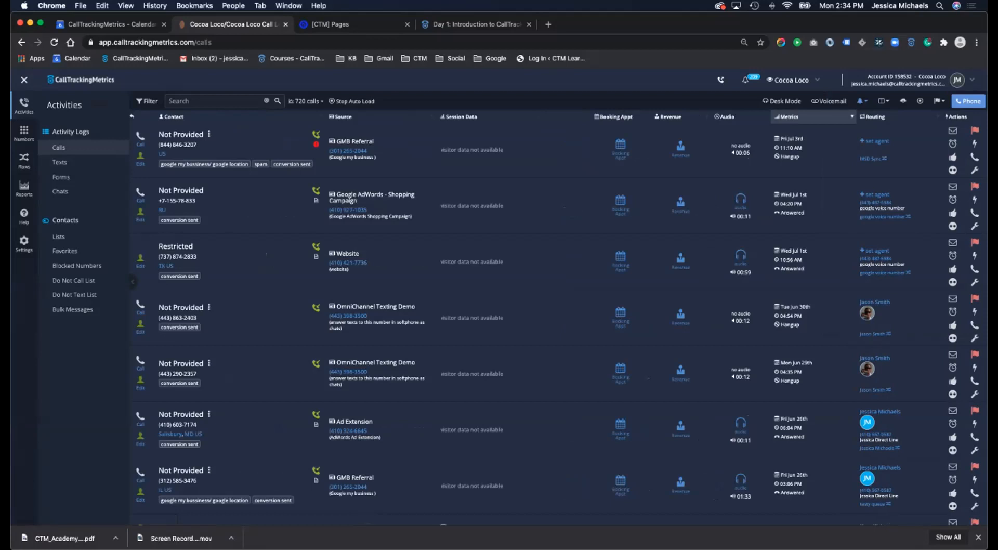
# - Switch to the classic navigation layout and browse its Numbers and Settings pages
pyautogui.tripleClick(972, 80)
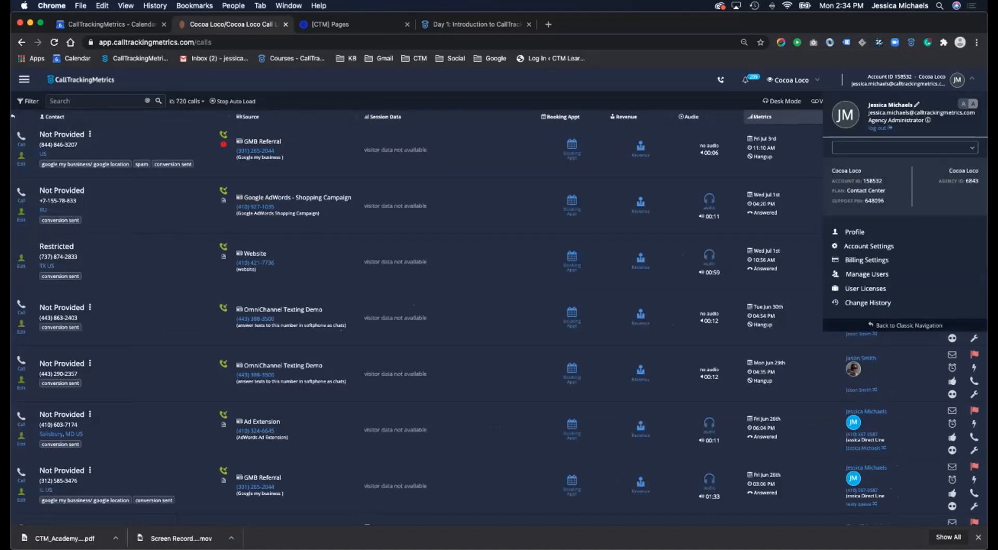
pyautogui.click(924, 288)
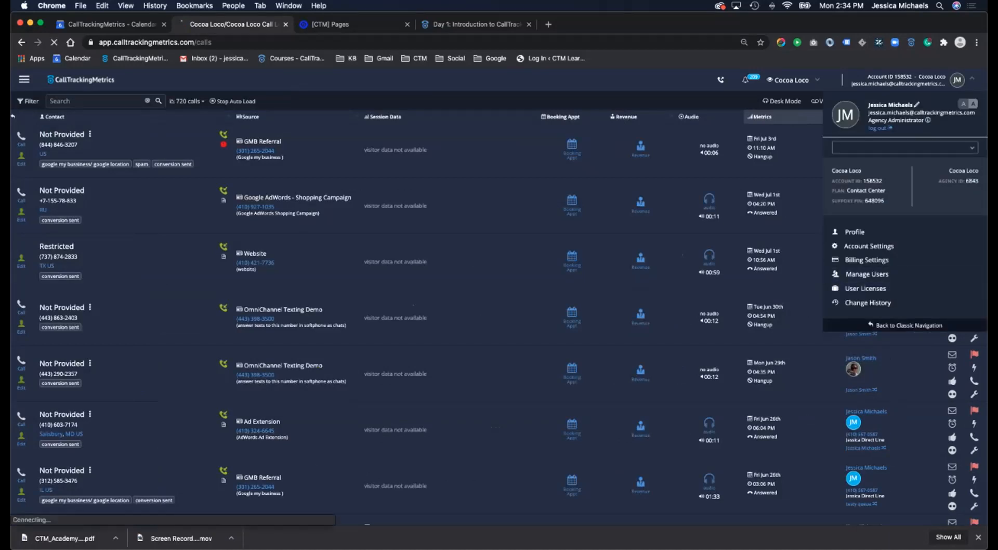
pyautogui.click(909, 325)
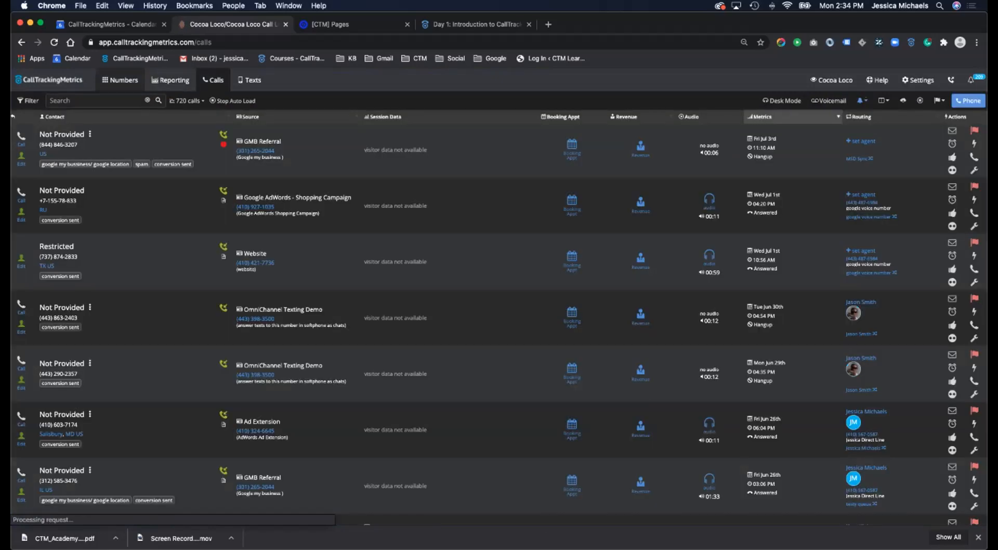
pyautogui.click(120, 80)
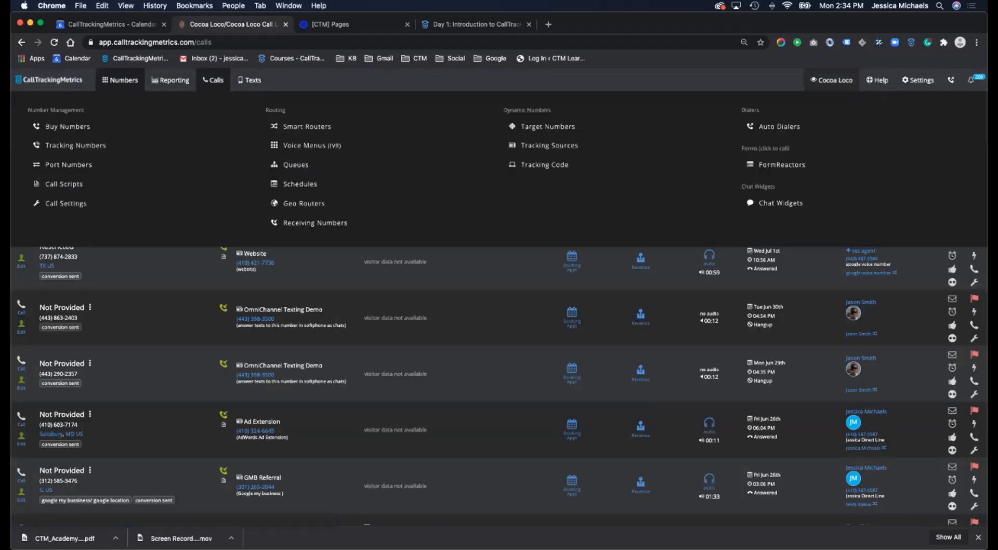
pyautogui.click(918, 80)
# - Return to the new navigation and switch the sidebar to the Numbers section
pyautogui.click(696, 213)
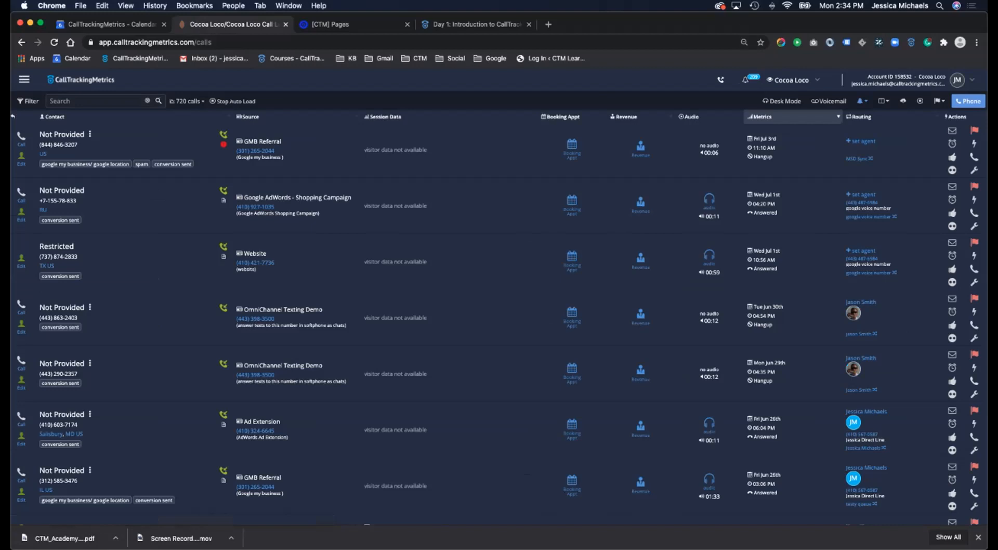
pyautogui.click(24, 79)
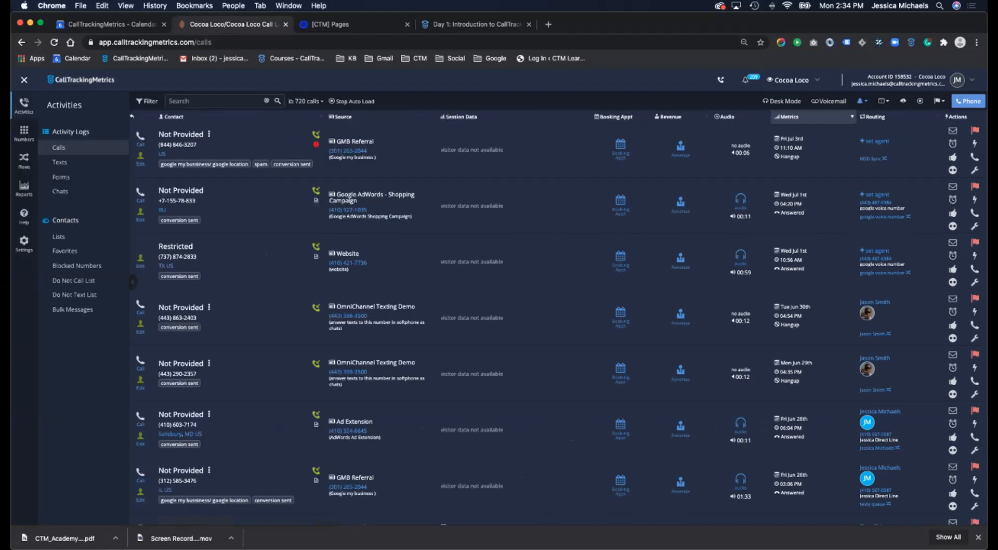
pyautogui.click(24, 133)
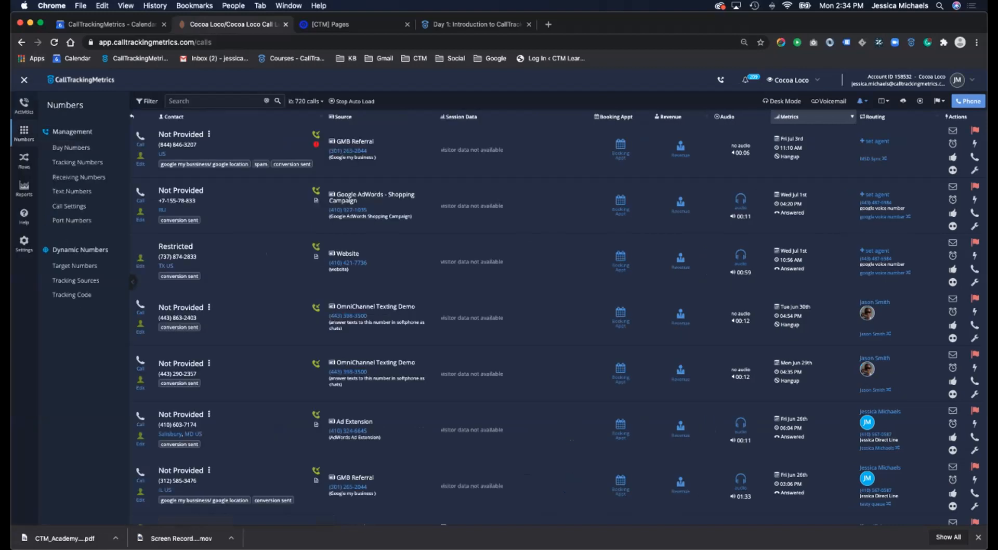
pyautogui.click(77, 162)
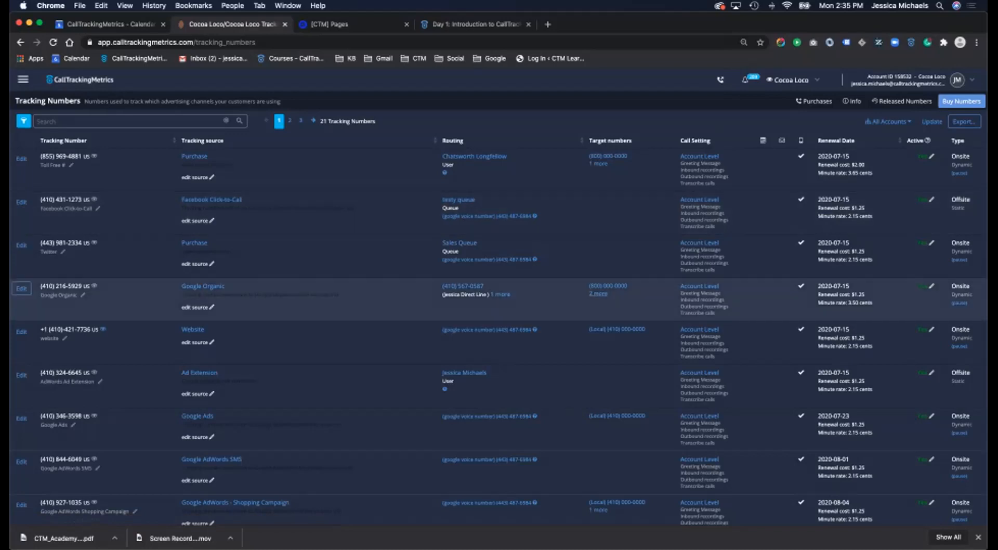
pyautogui.click(598, 295)
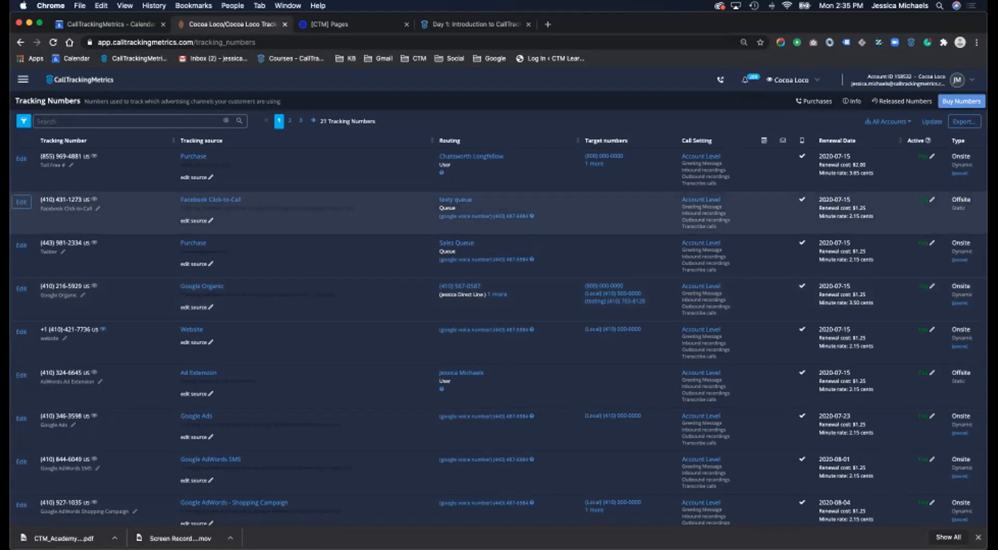
pyautogui.scroll(-1, 335, 295)
pyautogui.scroll(-2, 335, 295)
pyautogui.scroll(3, 335, 437)
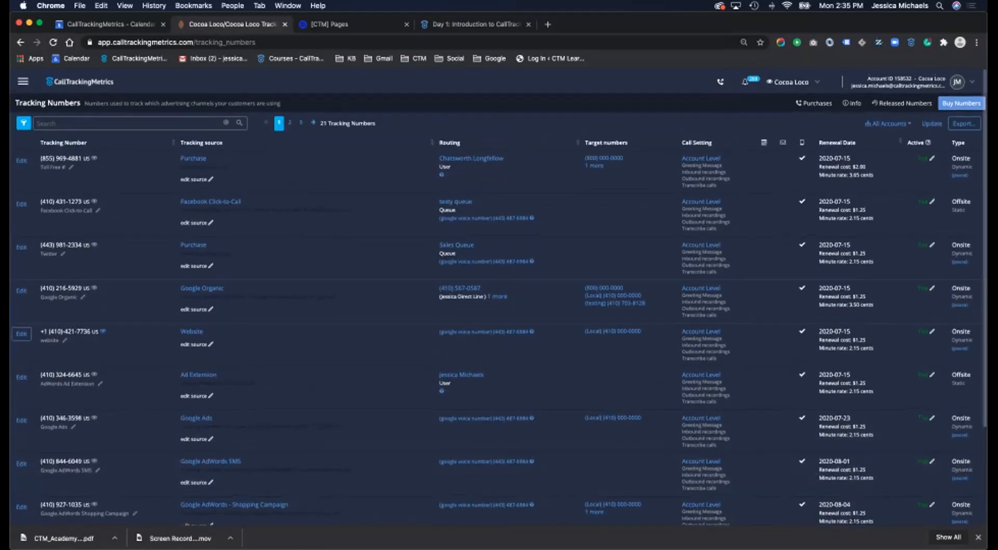
pyautogui.click(22, 159)
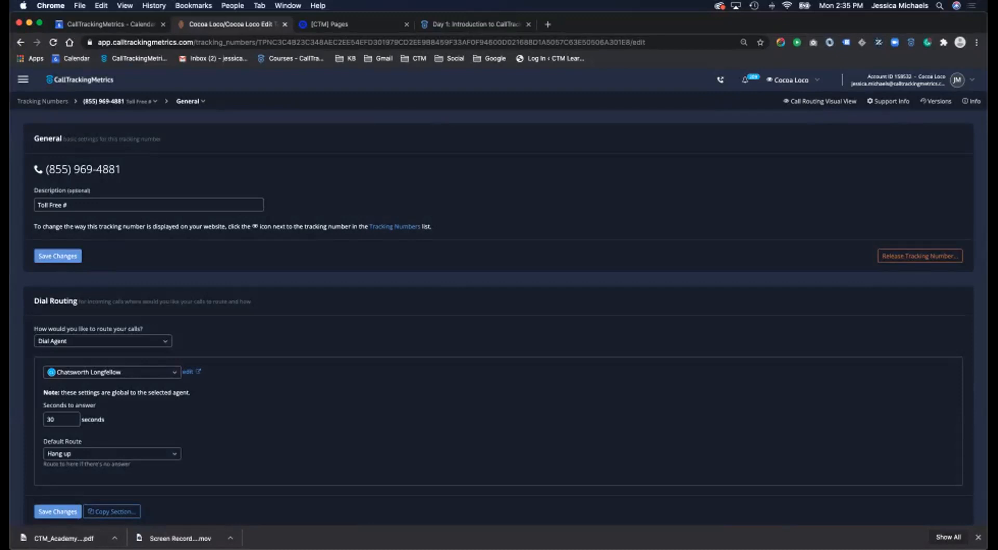
# - Check the call routing options, leaving routing set to Dial Agent
pyautogui.scroll(-3, 499, 298)
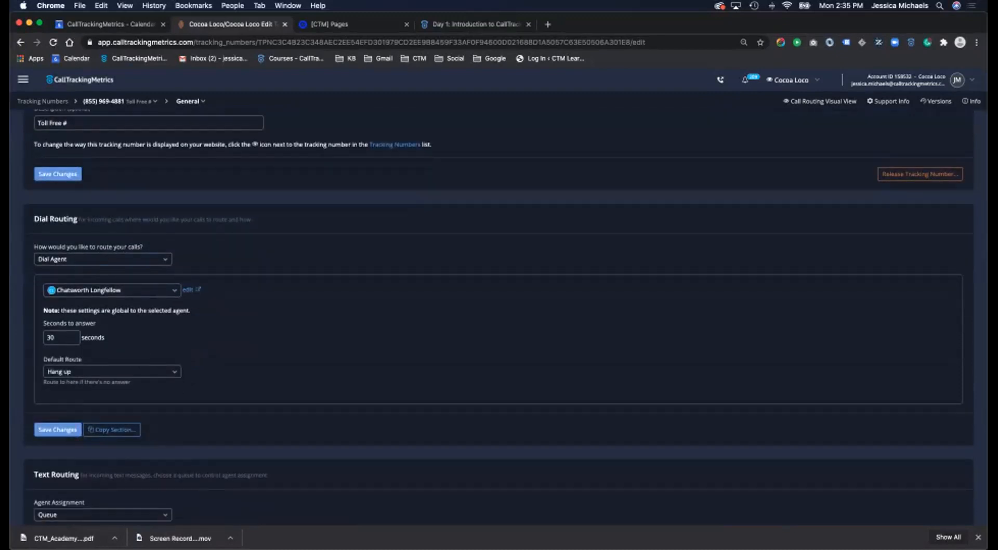
pyautogui.click(102, 259)
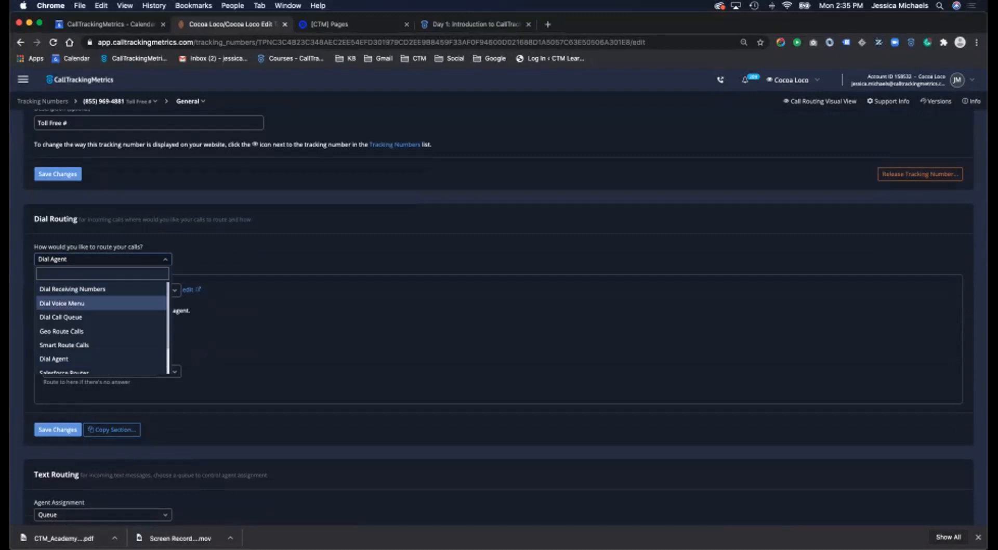
pyautogui.scroll(3, 499, 317)
pyautogui.scroll(-2, 499, 318)
pyautogui.press('Escape')
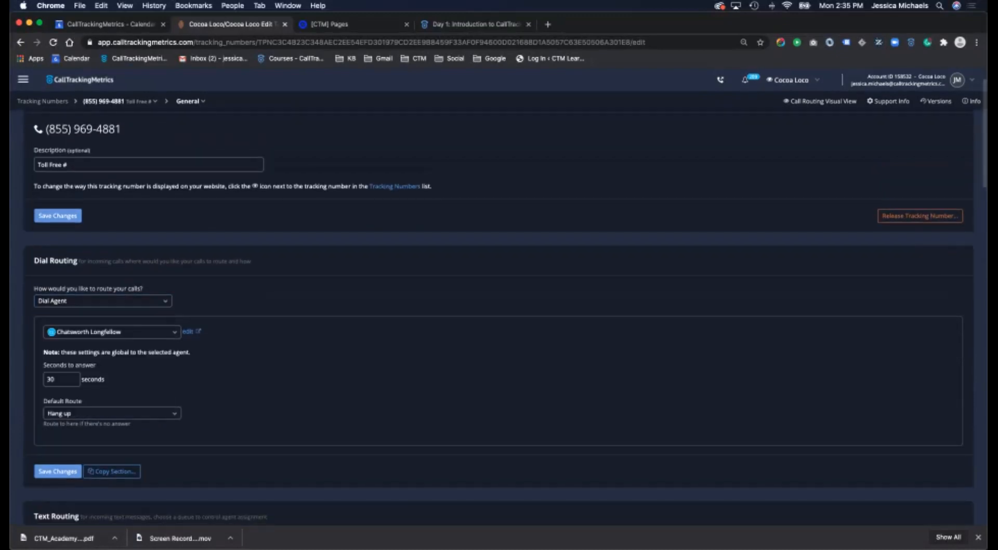
# - Review the rest of the number's settings and return to the 21-number Tracking Numbers list
pyautogui.scroll(-6, 499, 317)
pyautogui.scroll(-4, 499, 317)
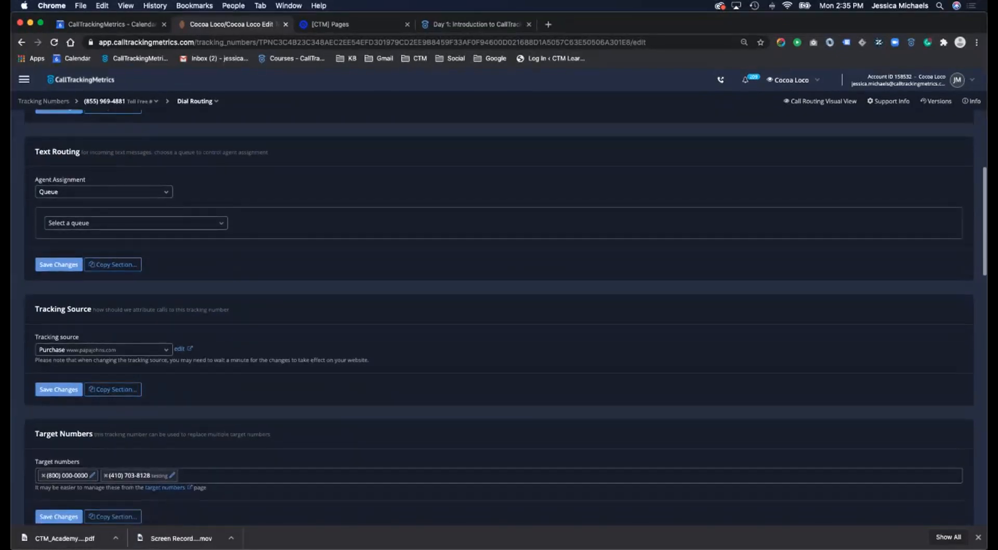
pyautogui.scroll(-1, 499, 317)
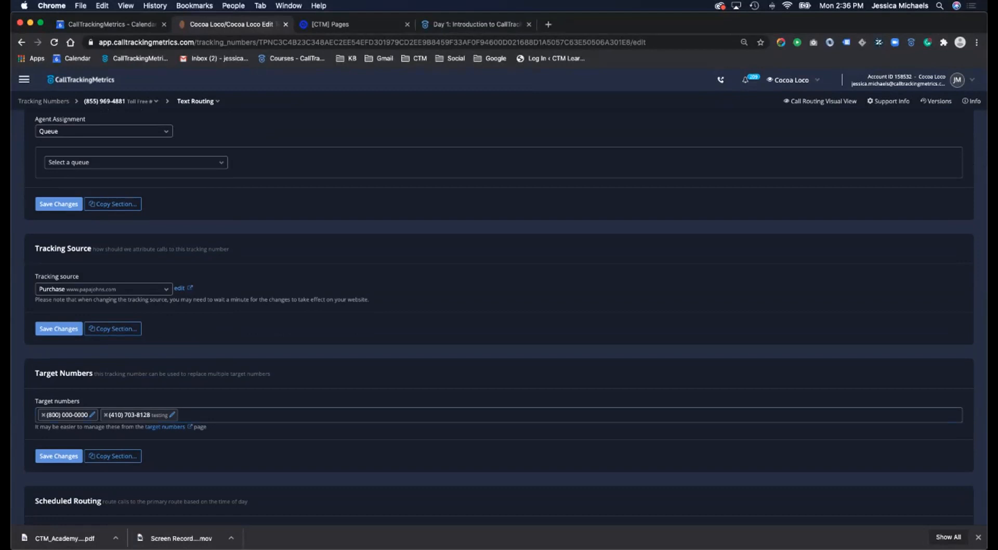
pyautogui.scroll(8, 499, 317)
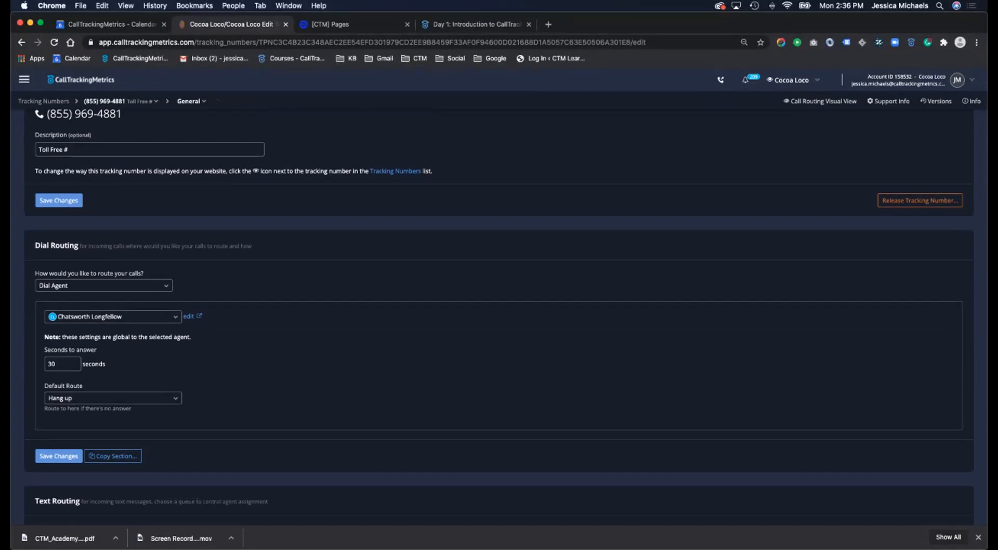
pyautogui.scroll(1, 499, 317)
pyautogui.scroll(-20, 499, 317)
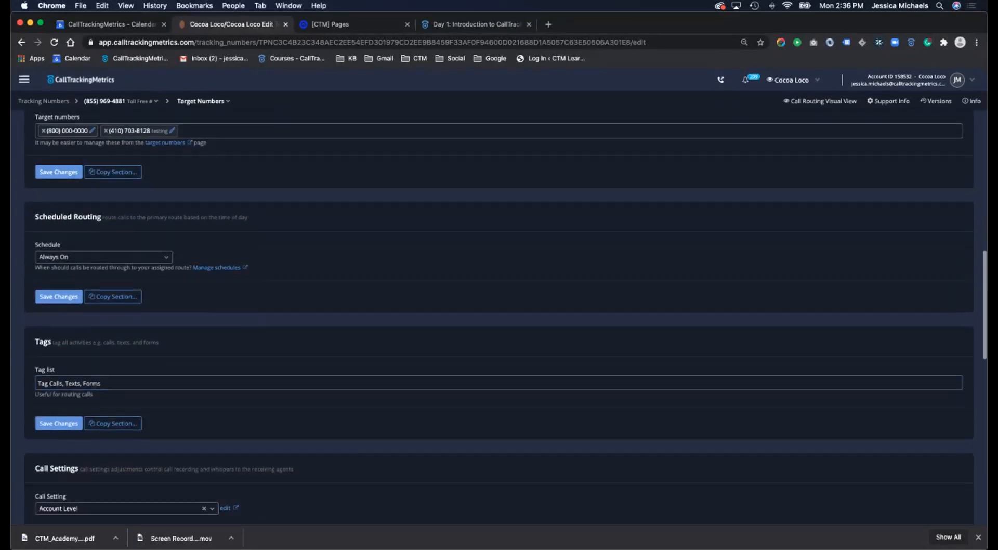
pyautogui.scroll(20, 499, 318)
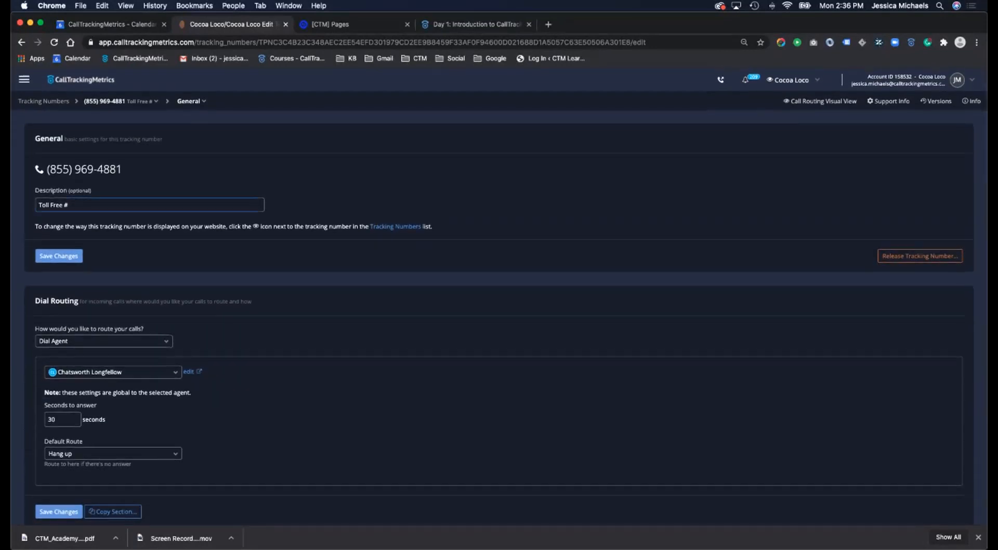
pyautogui.click(44, 101)
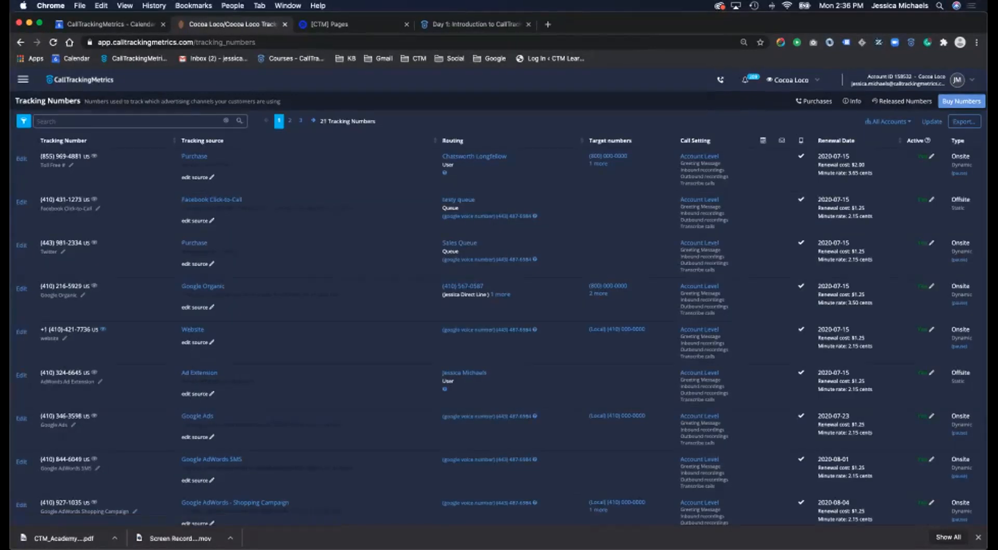
# - Go to Dynamic Numbers > Target Numbers to list the three Phone Match numbers
pyautogui.click(22, 80)
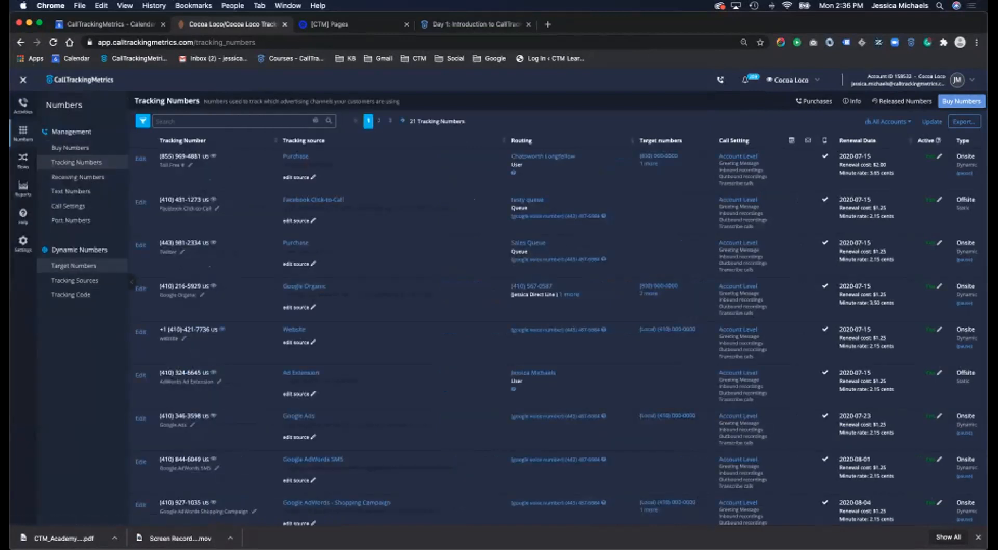
pyautogui.click(74, 266)
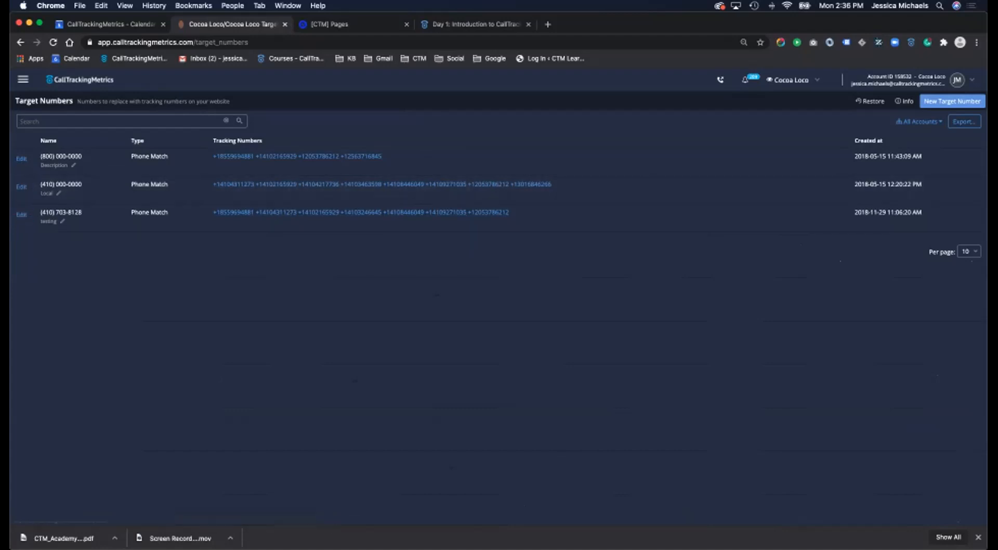
pyautogui.click(21, 215)
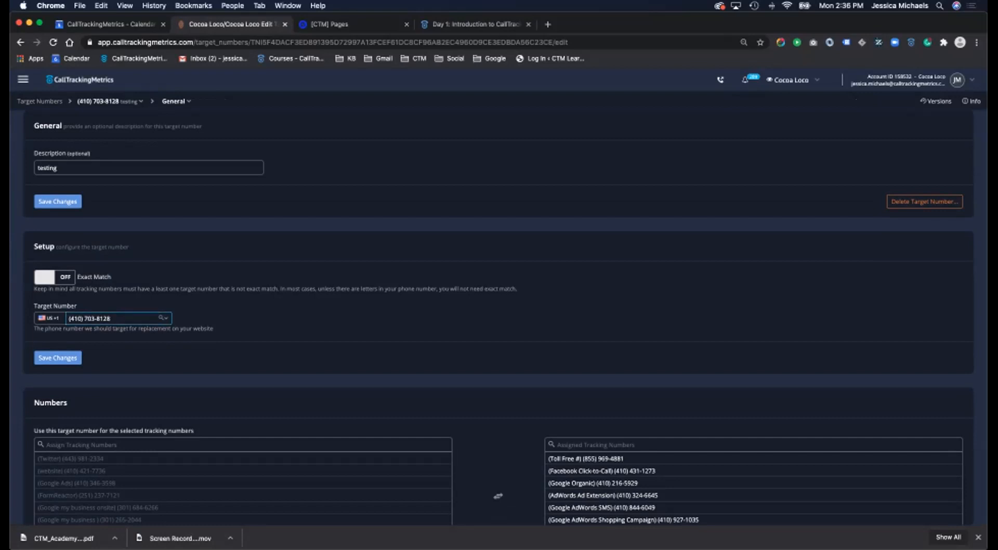
pyautogui.scroll(-5, 499, 311)
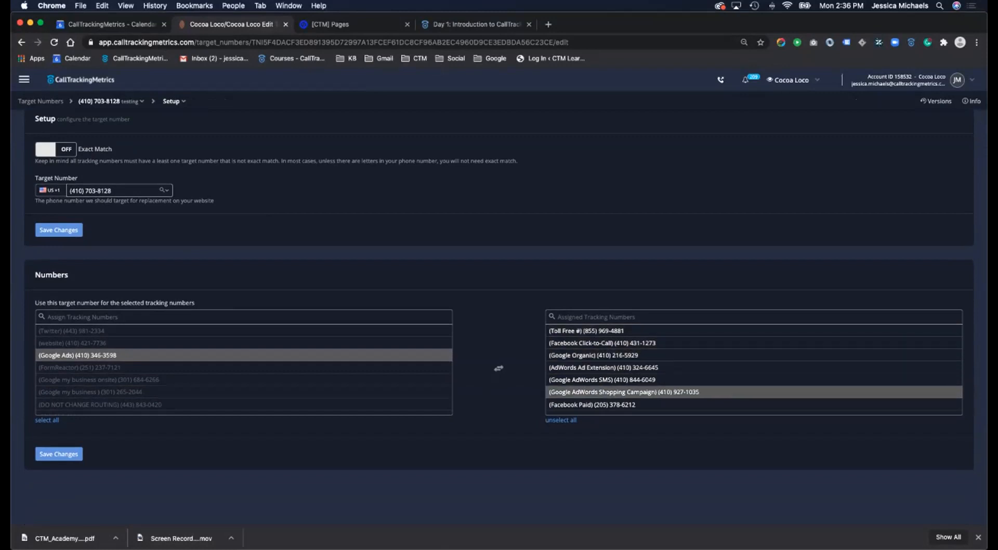
pyautogui.scroll(1, 754, 338)
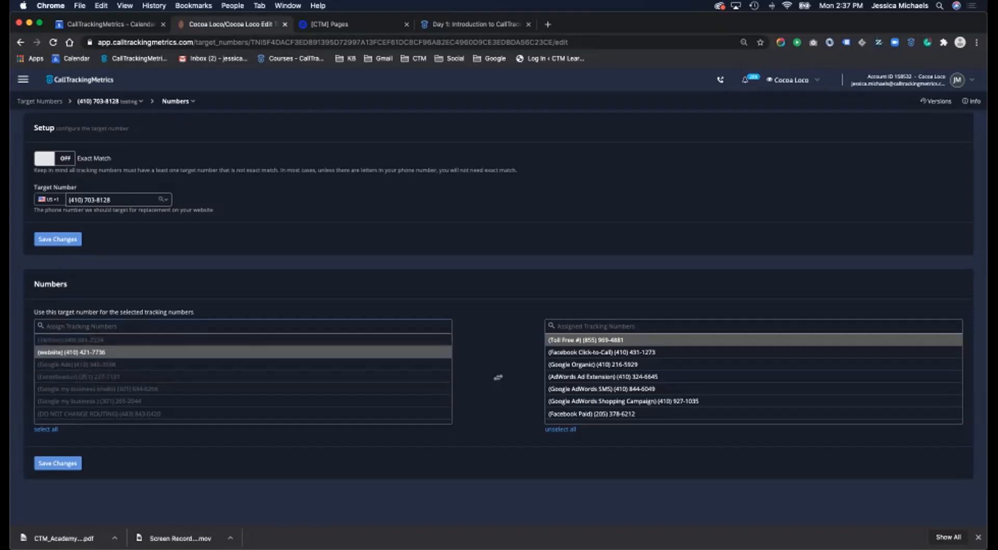
pyautogui.scroll(1, 239, 354)
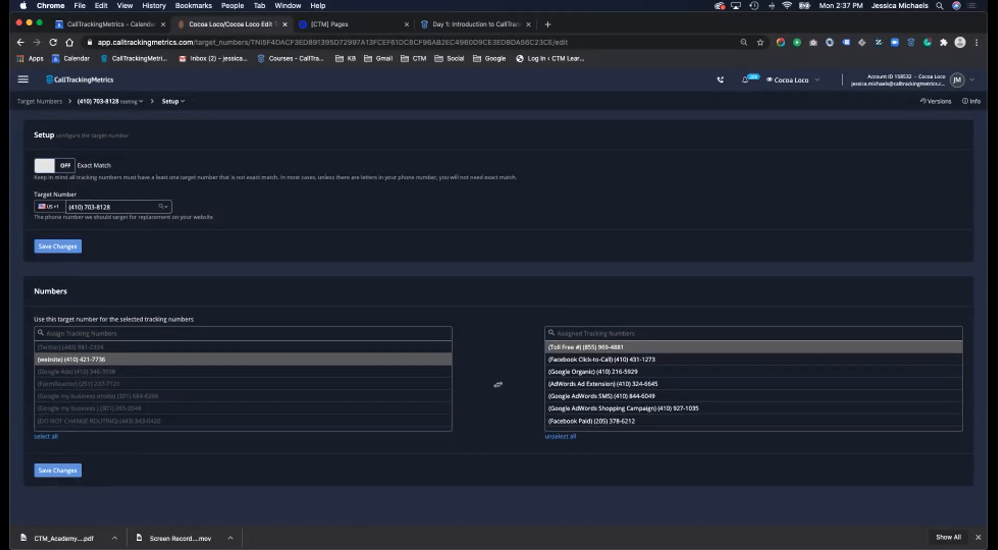
pyautogui.scroll(5, 239, 358)
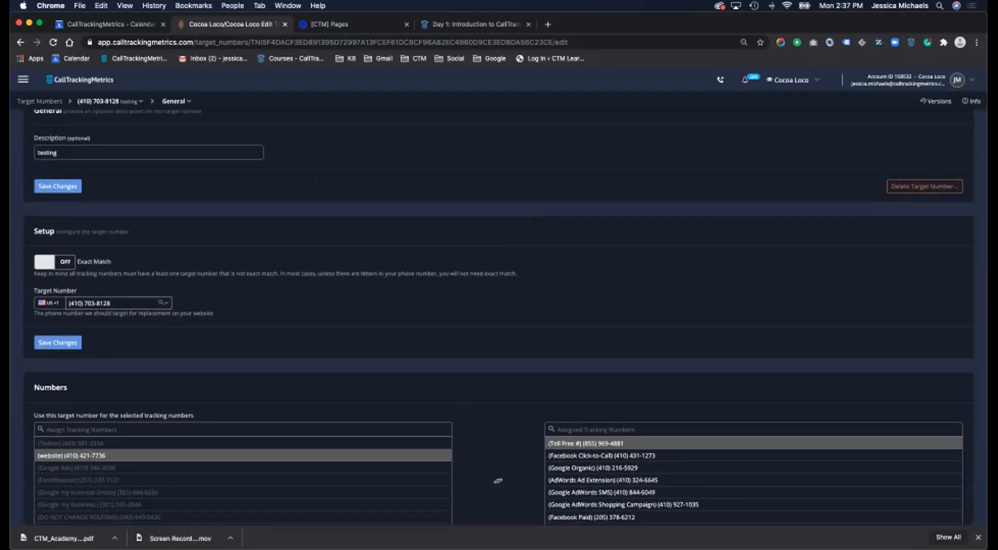
pyautogui.scroll(-1, 499, 322)
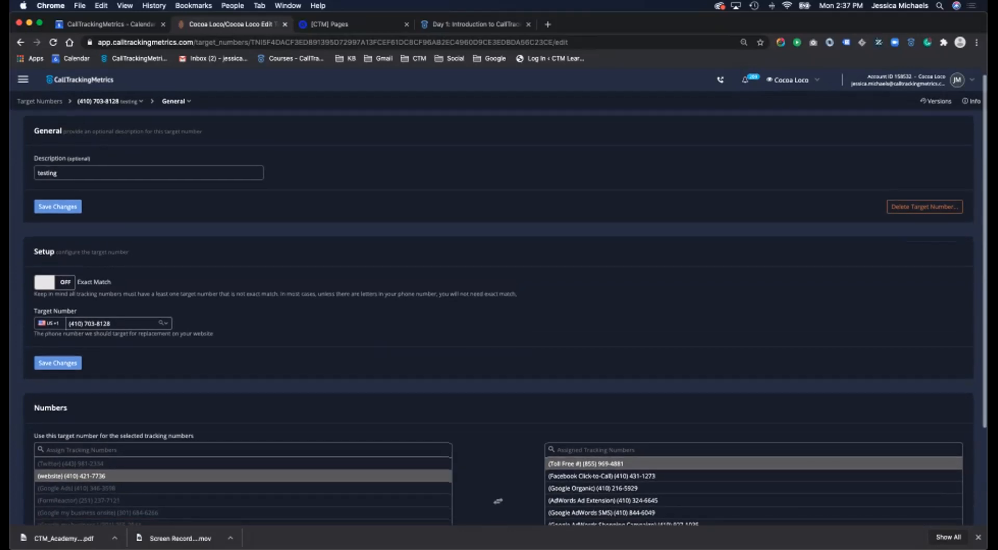
# - Switch to the light theme and back to dark, enlarging the page twice
pyautogui.click(958, 80)
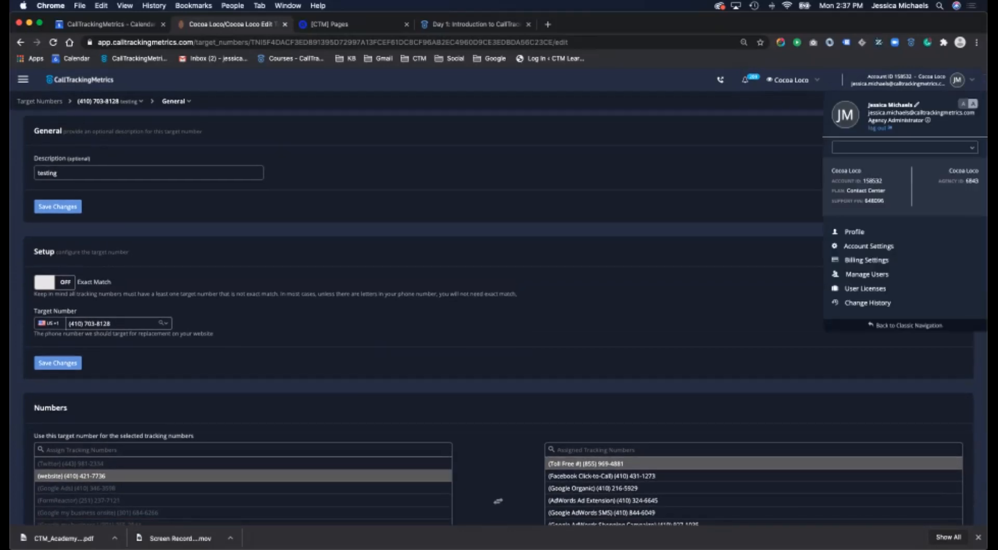
pyautogui.click(963, 104)
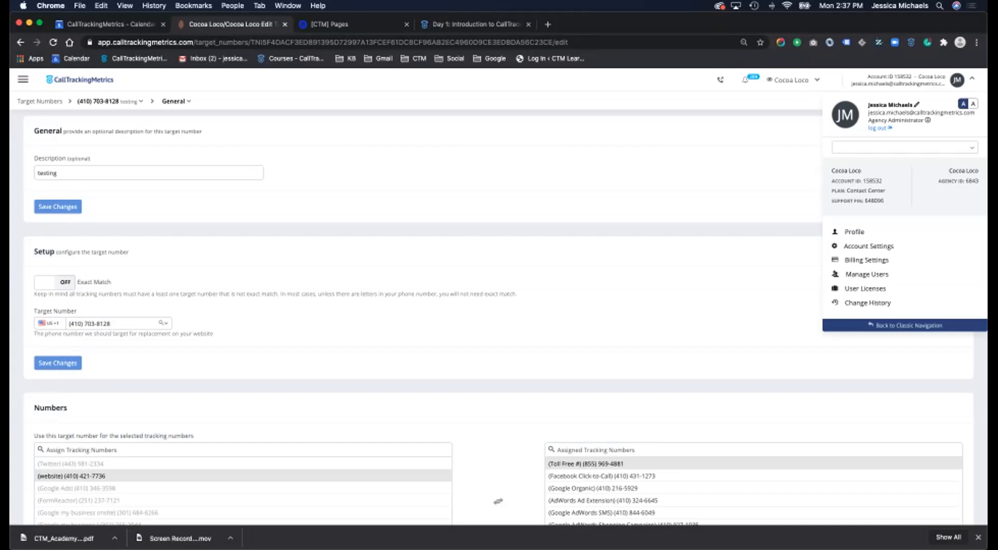
pyautogui.scroll(-3, 499, 312)
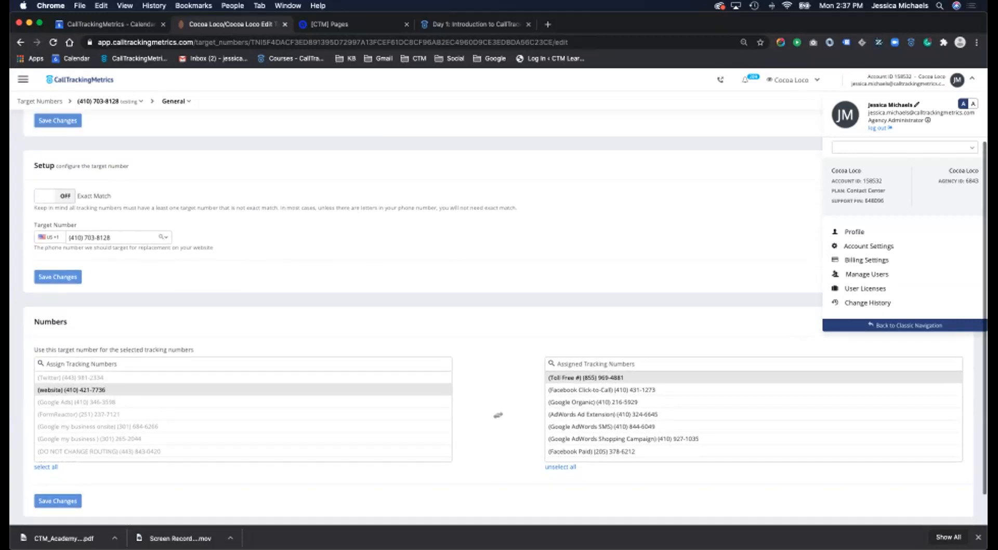
pyautogui.press('super+equal')
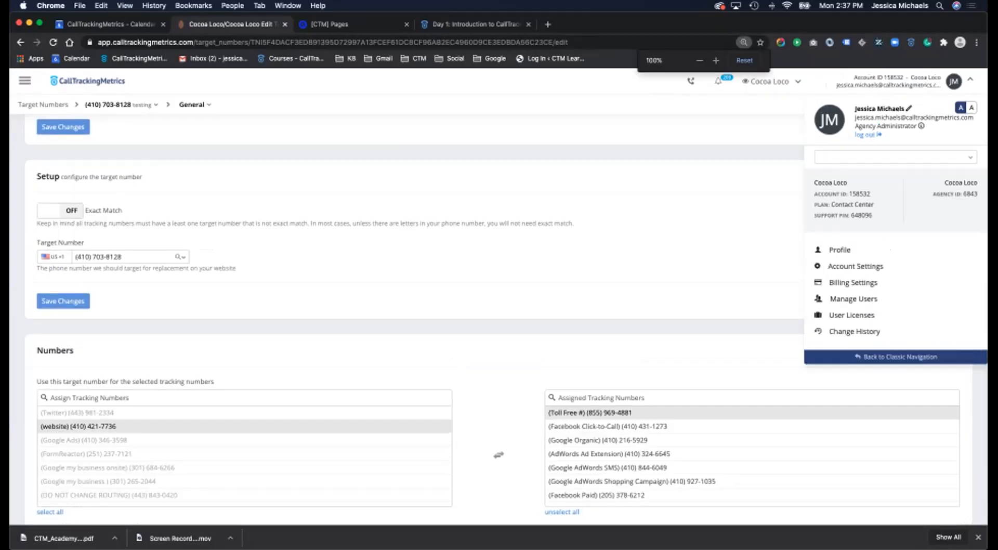
pyautogui.press('super+equal')
pyautogui.press('super+equal')
pyautogui.press('super+equal')
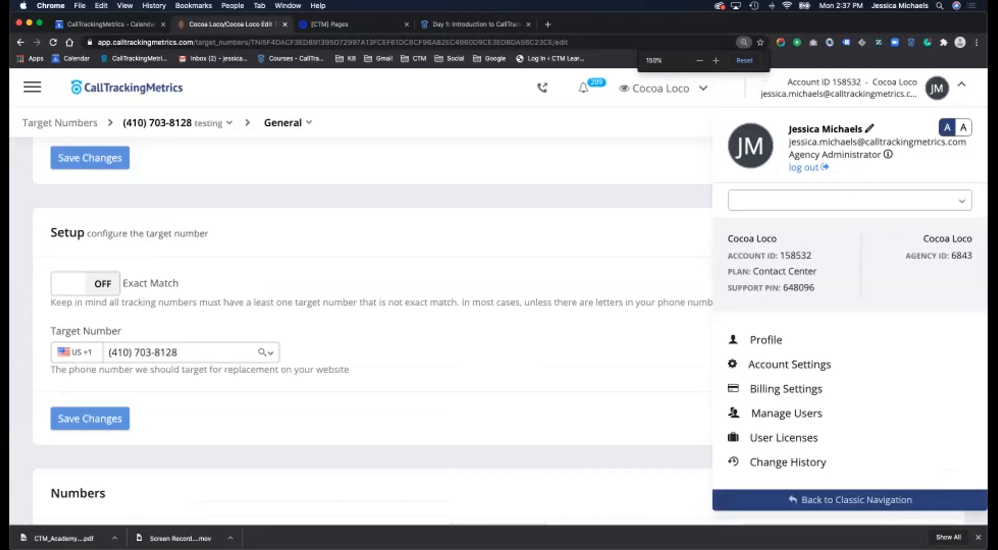
pyautogui.click(947, 127)
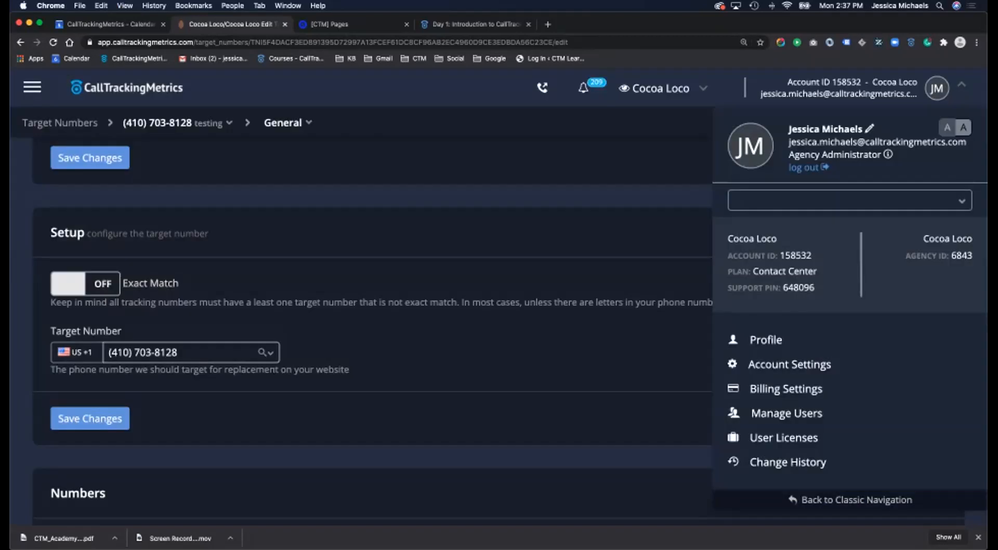
pyautogui.click(961, 85)
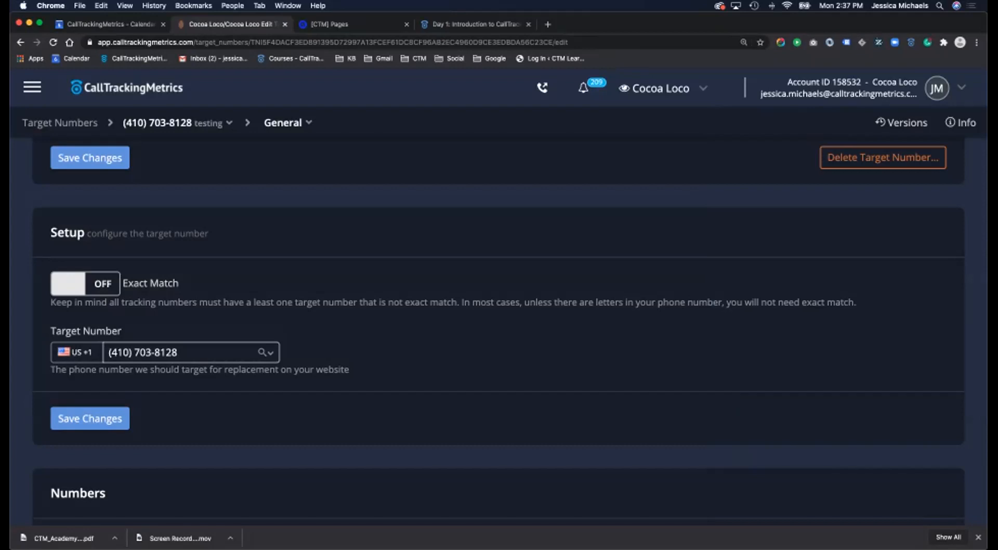
# - Enlarge the page once more and open the Numbers navigation showing Tracking Sources
pyautogui.scroll(3, 498, 301)
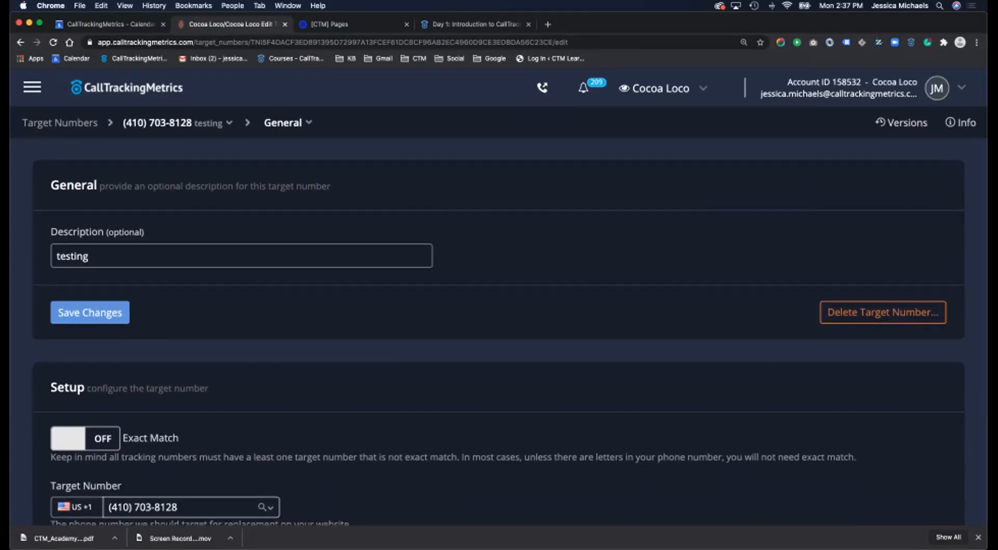
pyautogui.press('super+equal')
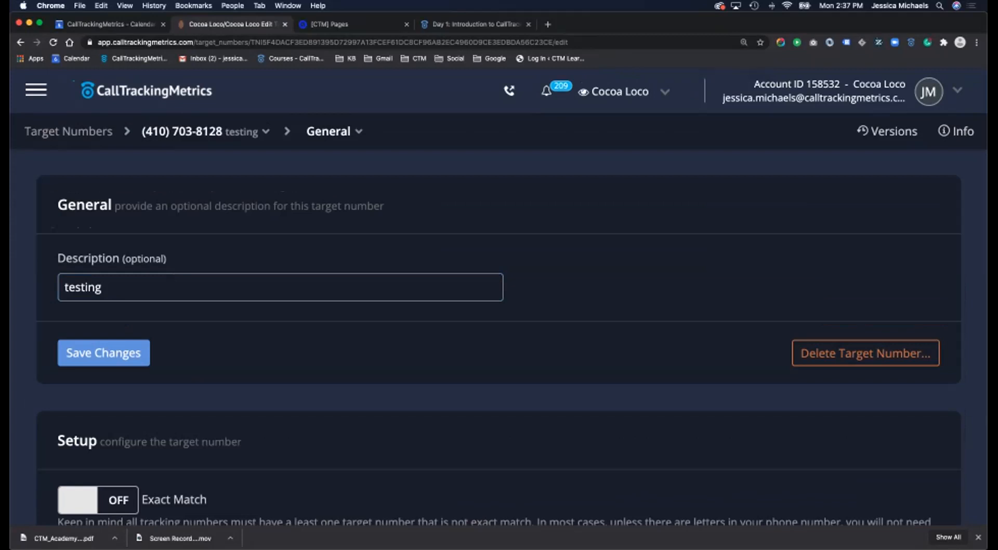
pyautogui.click(36, 91)
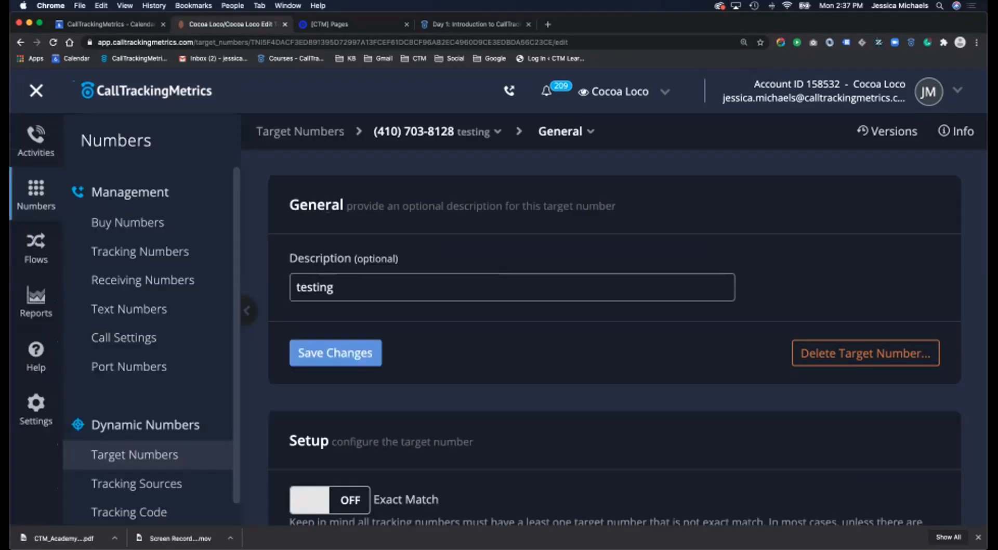
pyautogui.scroll(-1, 140, 258)
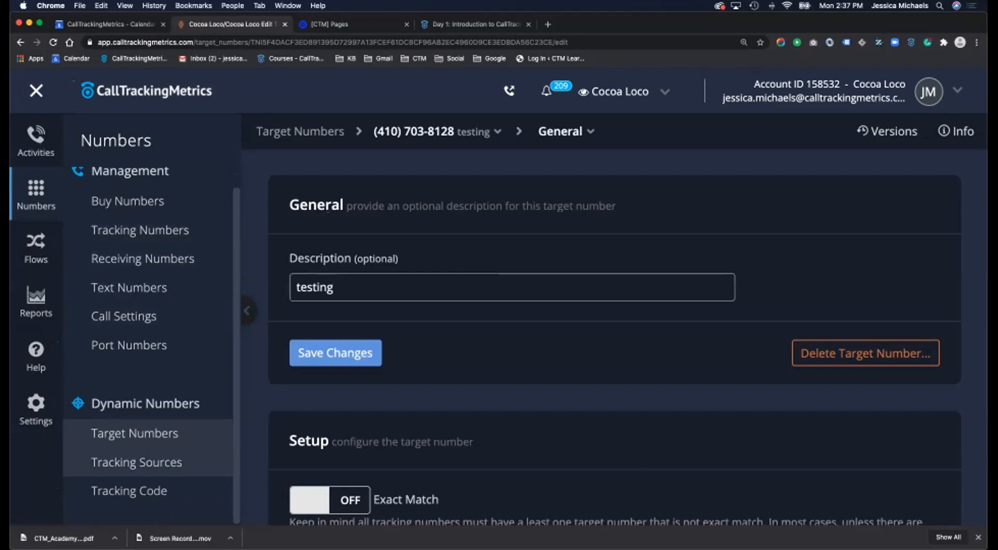
# - Open Tracking Sources and scroll through the 20 sources, starting with Google Ads
pyautogui.click(136, 462)
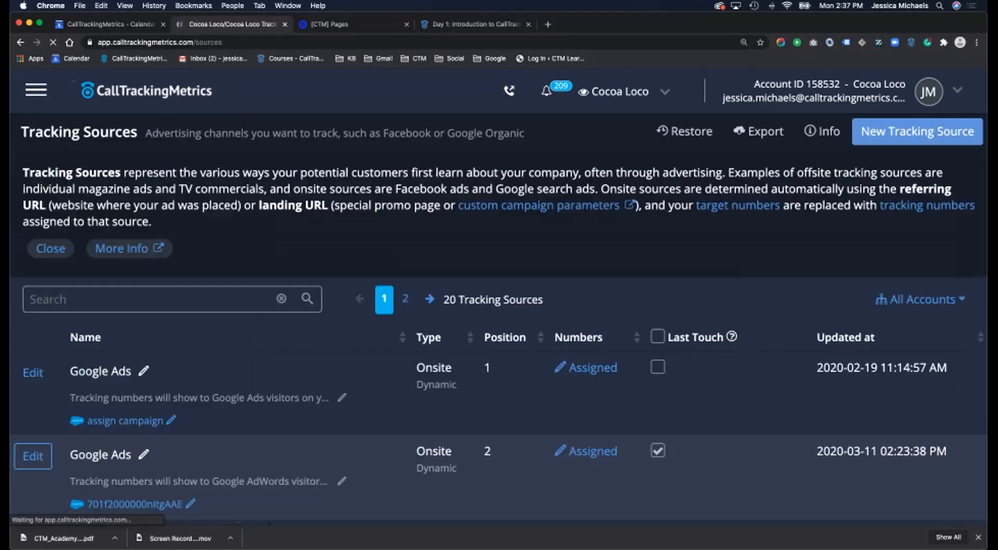
pyautogui.hotkey('ctrl', 'Up')
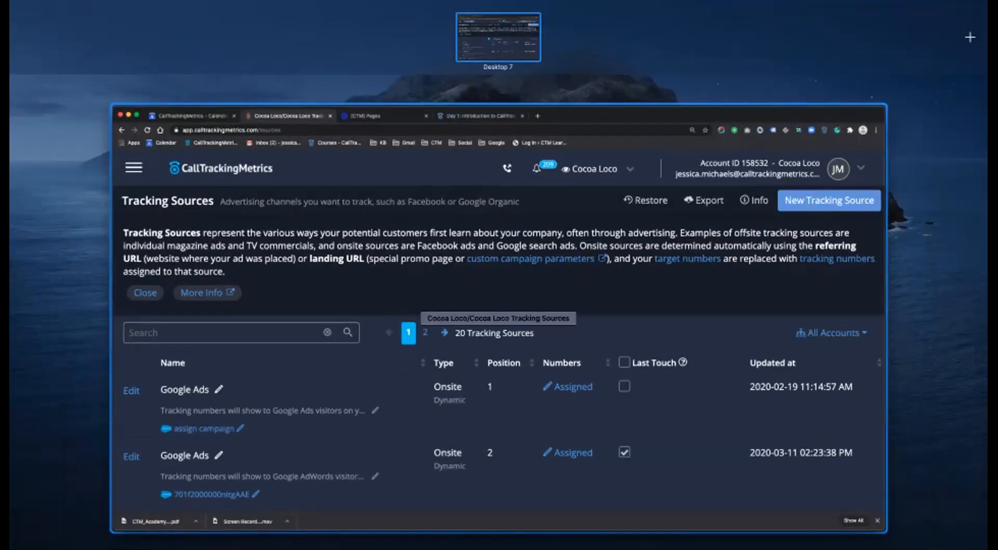
pyautogui.hotkey('ctrl', 'Up')
pyautogui.scroll(-1, 33, 364)
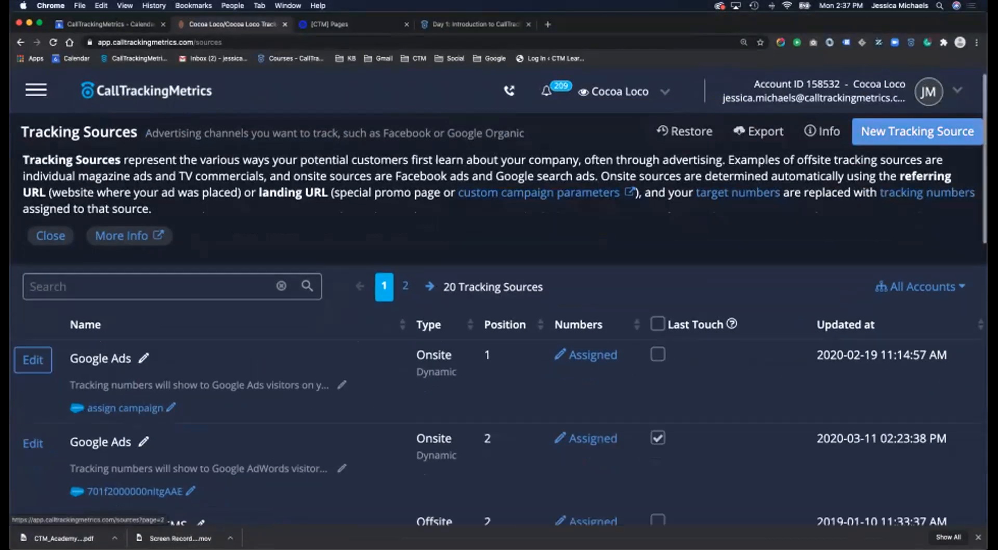
pyautogui.scroll(-3, 208, 338)
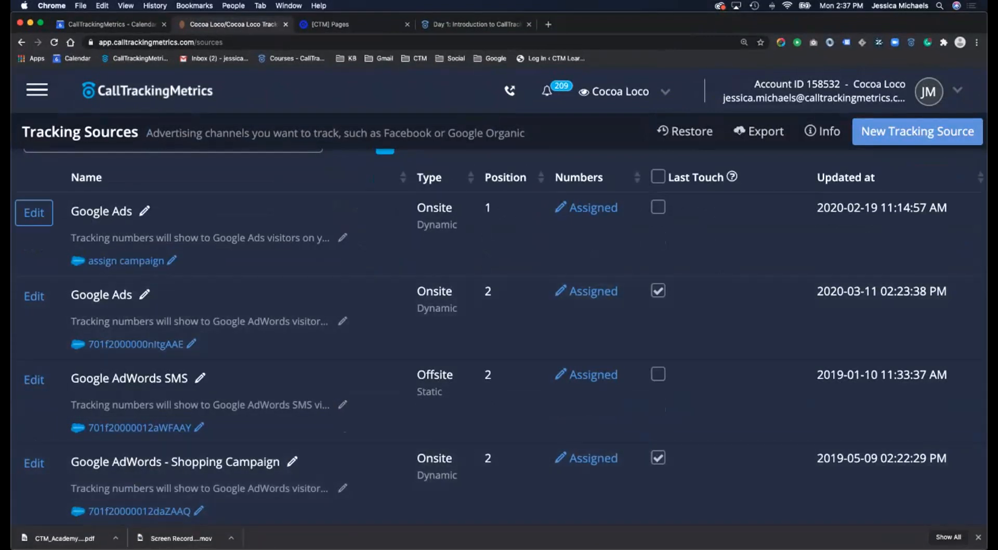
pyautogui.scroll(3, 499, 311)
pyautogui.scroll(-3, 499, 312)
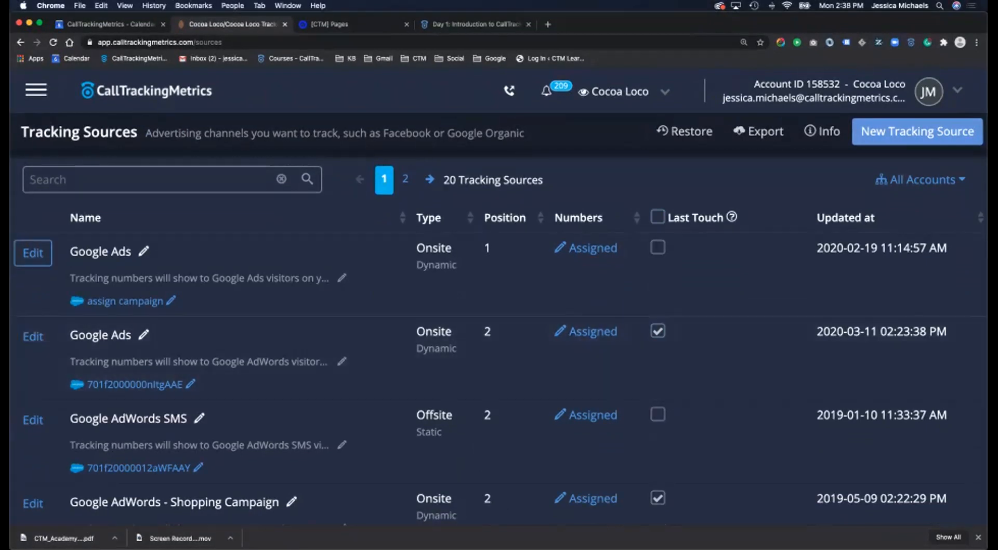
# - Start a new tracking source and scroll to its blank General form
pyautogui.click(917, 132)
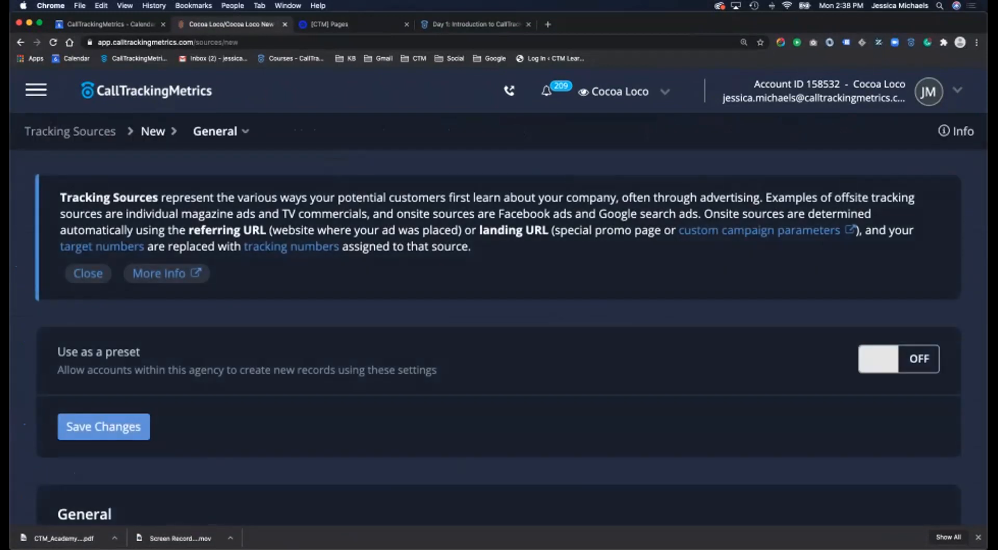
pyautogui.scroll(-4, 499, 333)
pyautogui.scroll(-2, 499, 332)
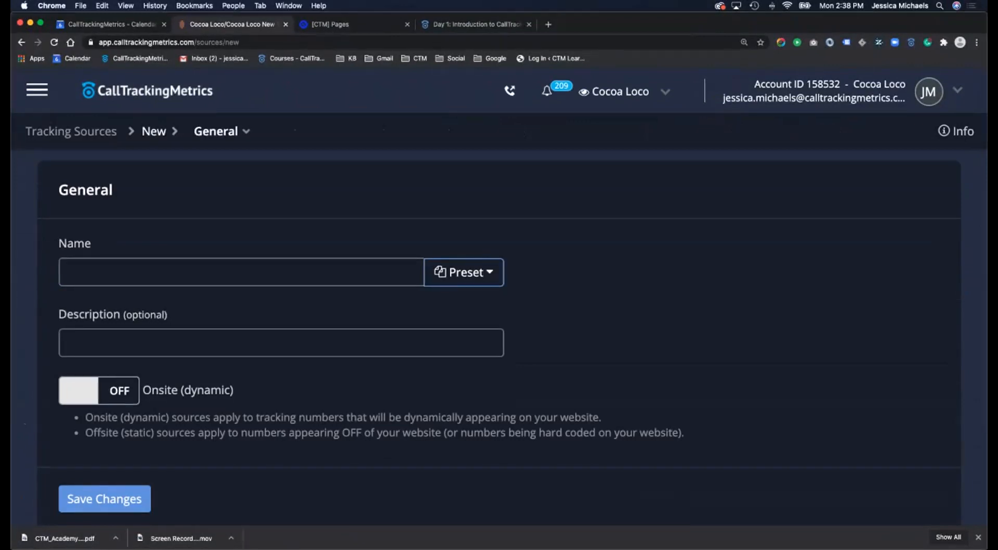
# - Browse the preset list, including Bing Paid, CAKE and Direct
pyautogui.click(464, 272)
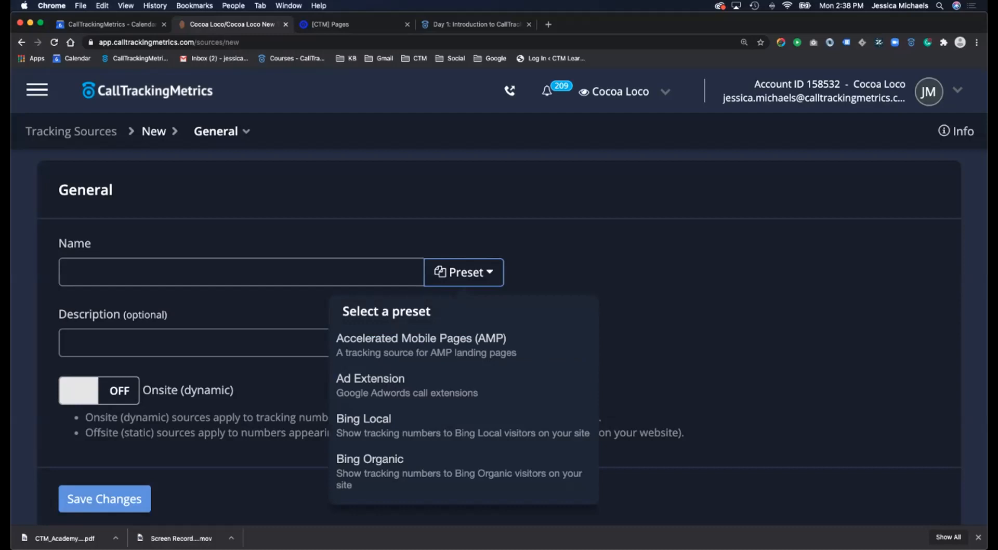
pyautogui.scroll(-1, 463, 275)
pyautogui.scroll(-5, 463, 364)
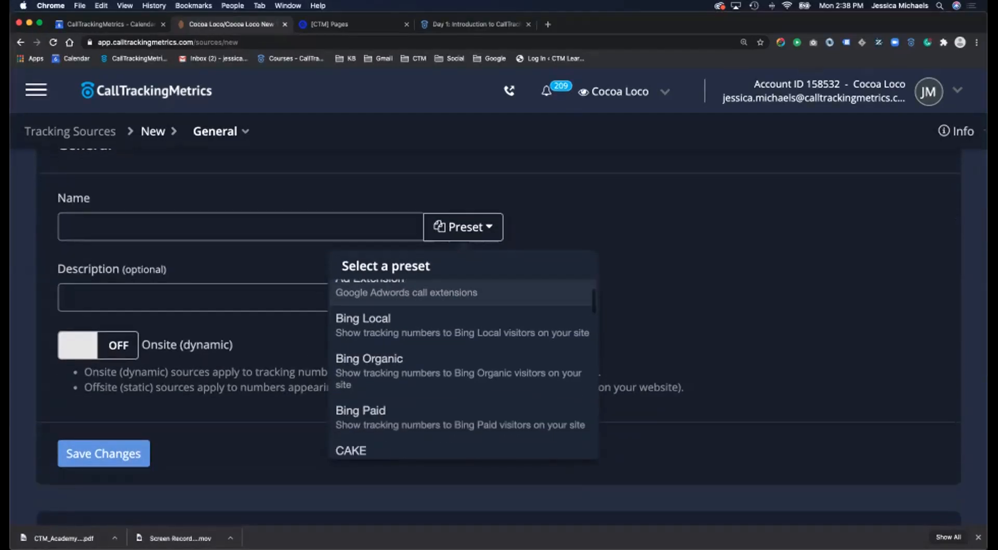
pyautogui.scroll(-2, 463, 324)
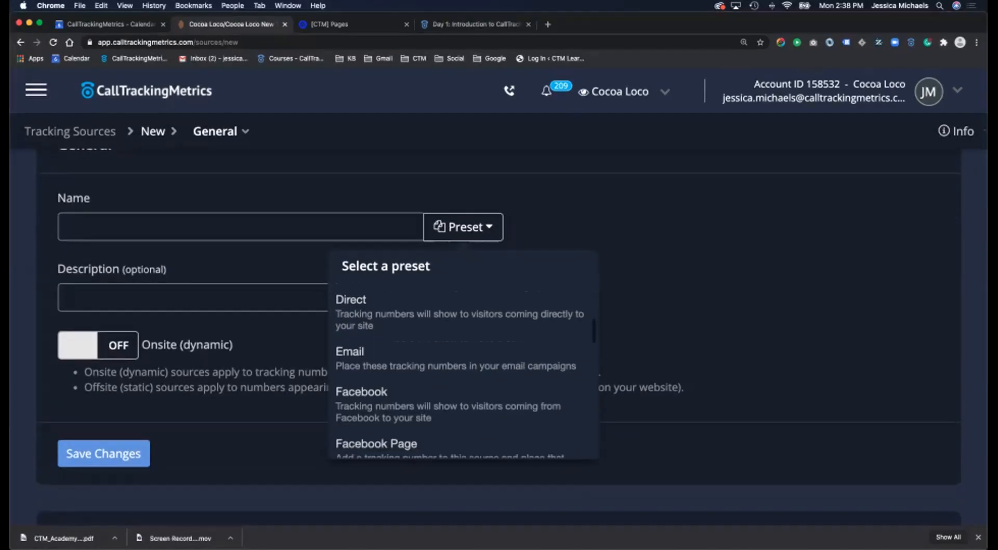
pyautogui.scroll(3, 463, 325)
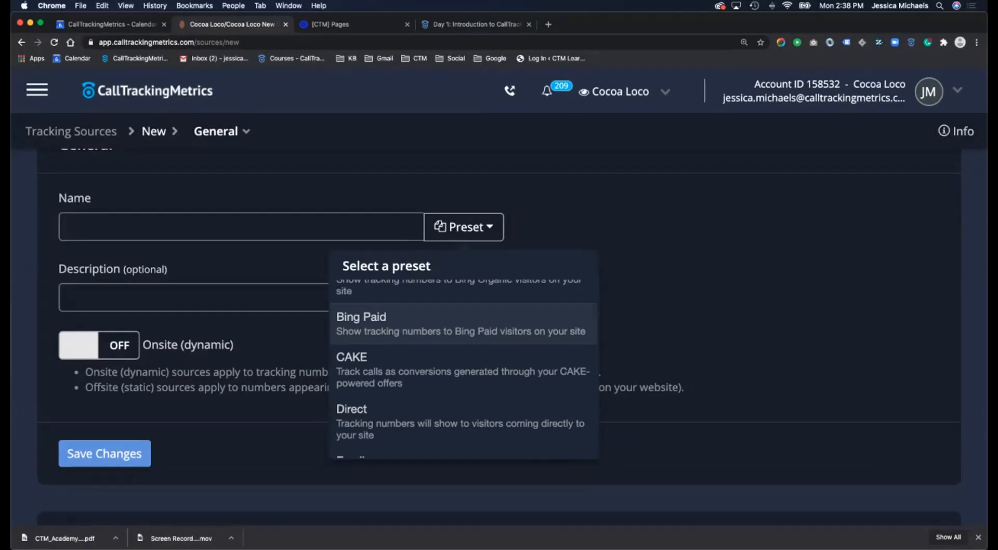
# - Apply the Bing Paid preset and review its cpc/msclkid landing-URL regex condition
pyautogui.click(462, 323)
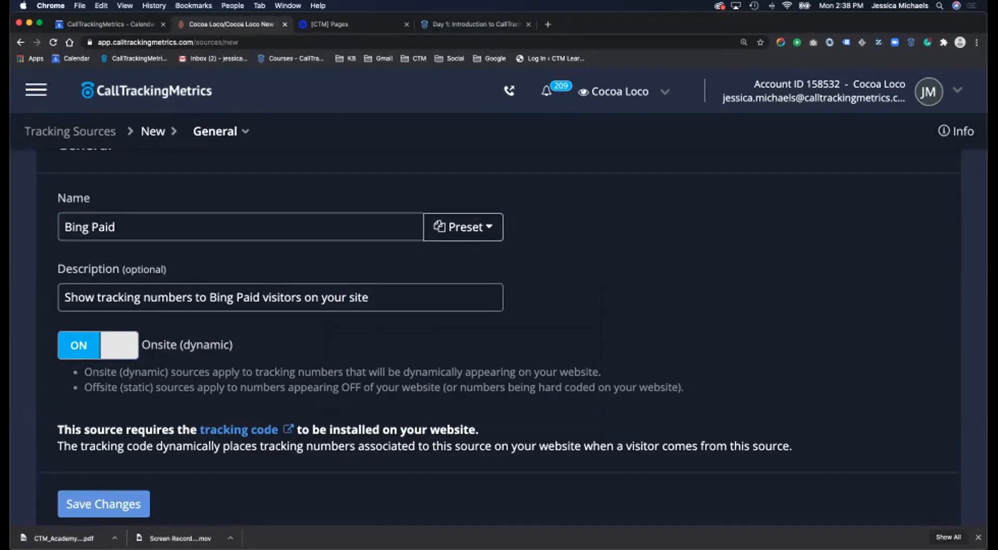
pyautogui.scroll(-7, 499, 333)
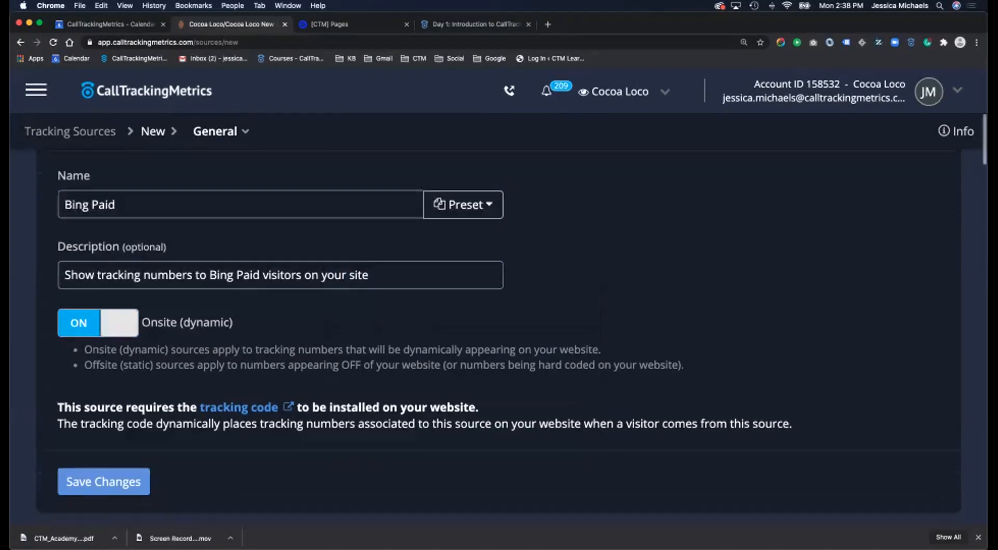
pyautogui.scroll(-4, 499, 337)
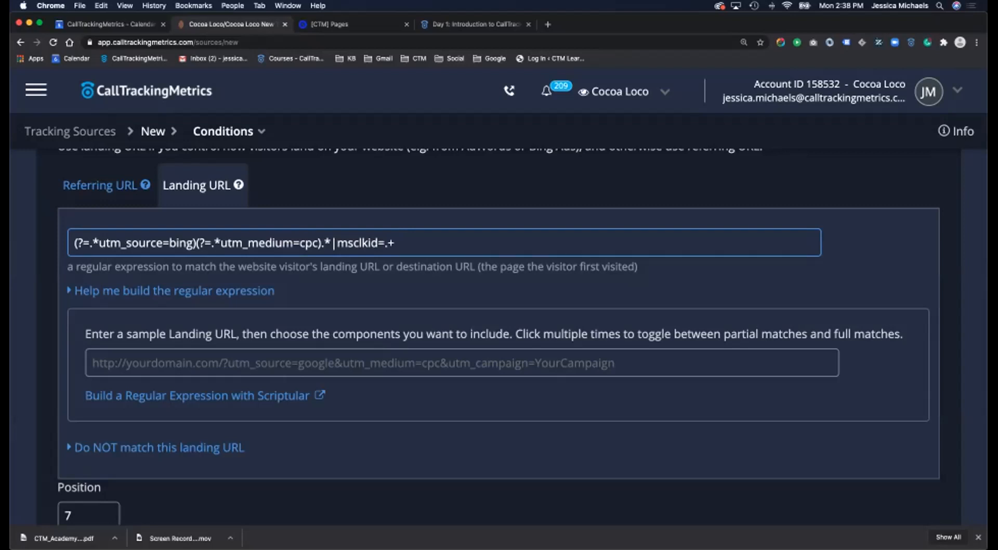
pyautogui.scroll(3, 521, 338)
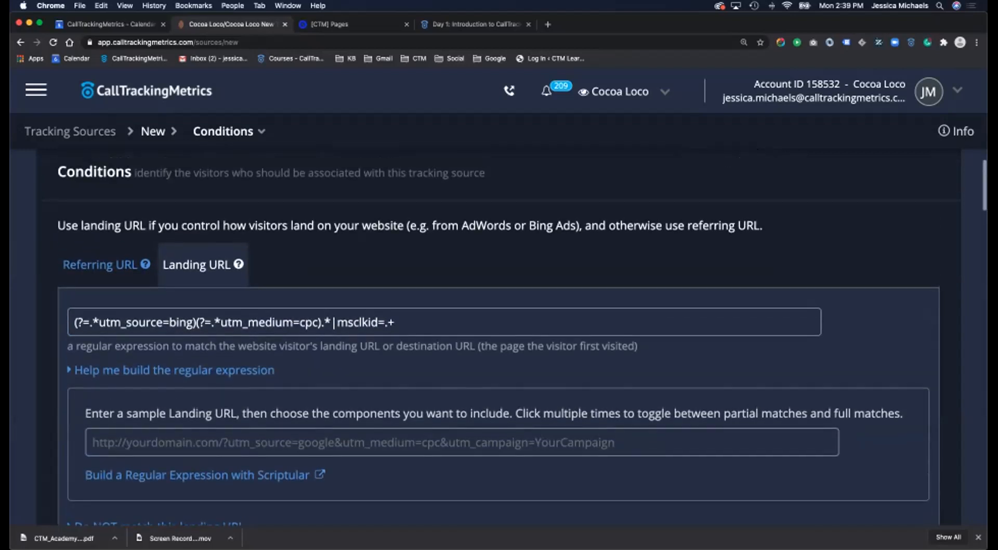
pyautogui.scroll(10, 499, 338)
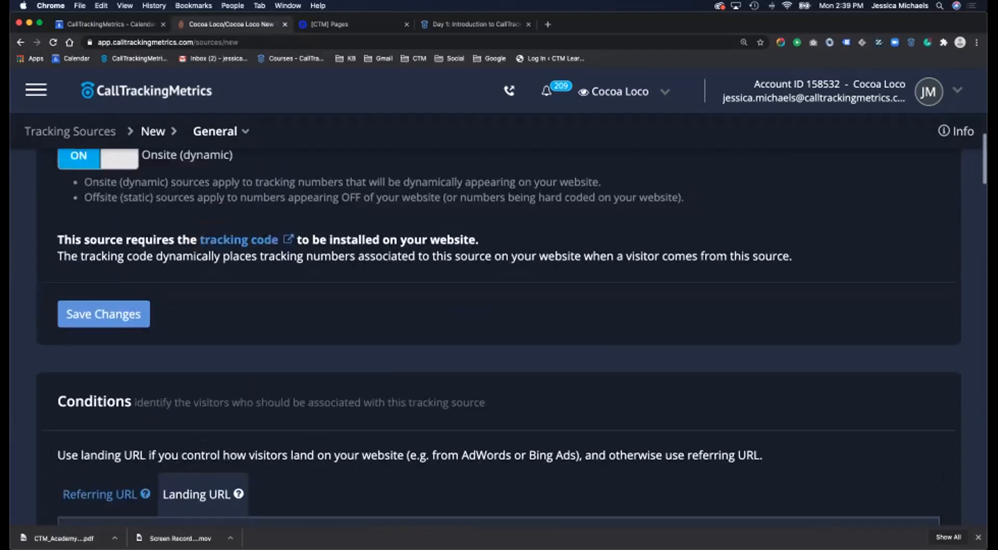
# - Apply the Facebook preset and compare its landing URL and facebook.com referring URL conditions
pyautogui.click(464, 292)
pyautogui.scroll(-5, 462, 387)
pyautogui.scroll(-5, 463, 435)
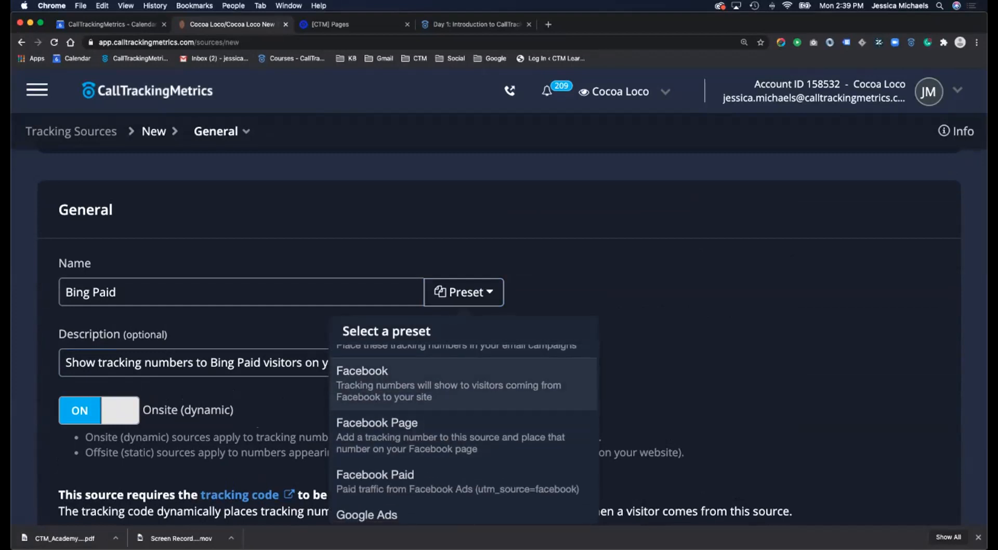
pyautogui.click(447, 385)
pyautogui.scroll(-7, 447, 384)
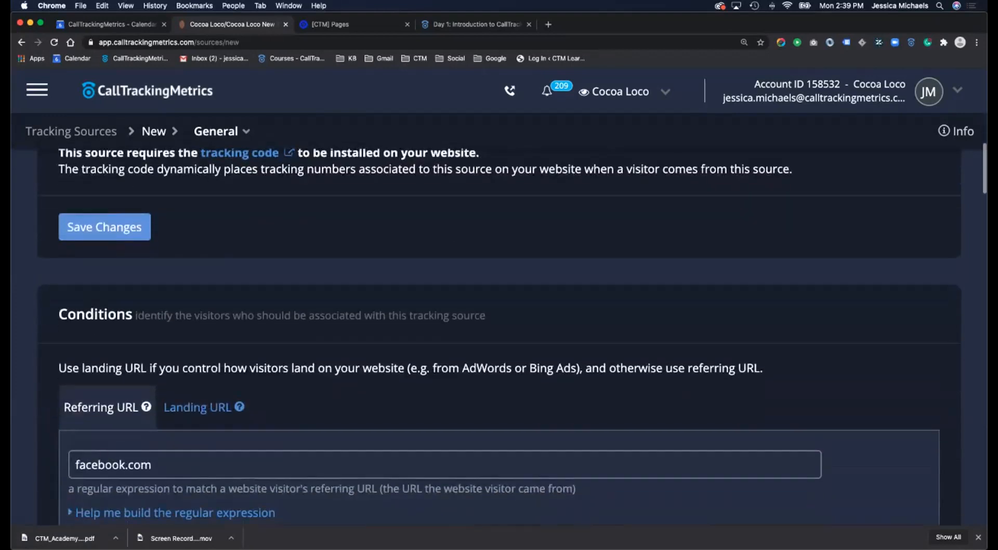
pyautogui.scroll(-3, 499, 338)
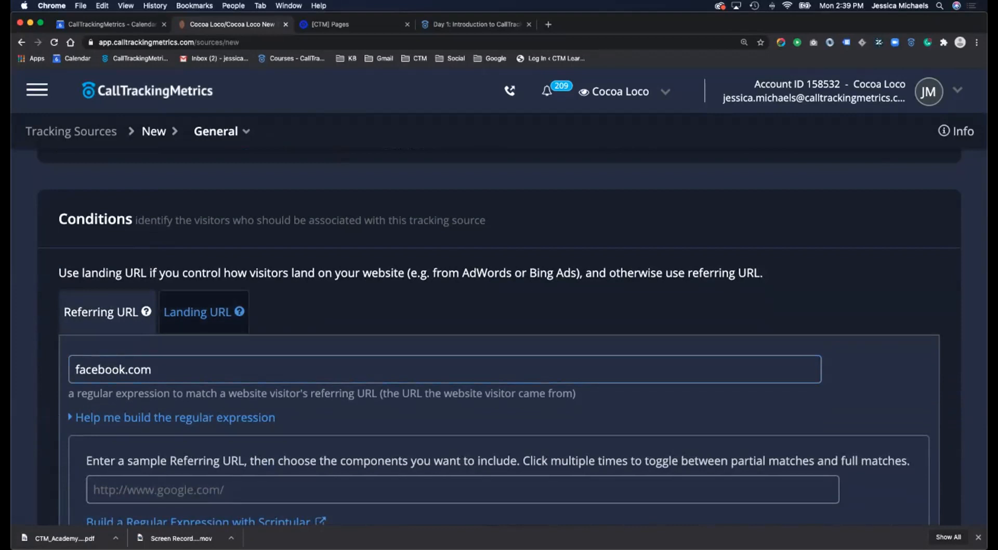
pyautogui.click(202, 312)
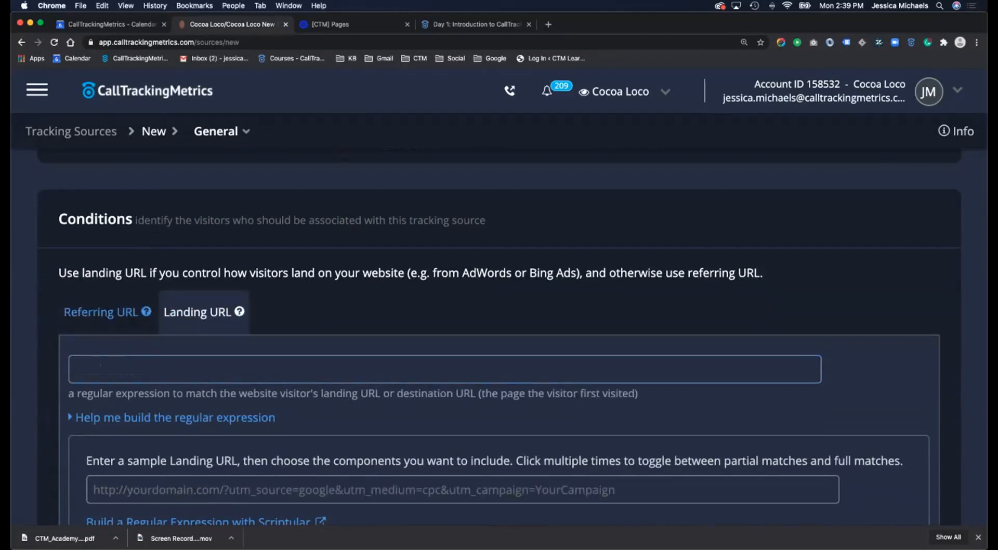
pyautogui.click(108, 311)
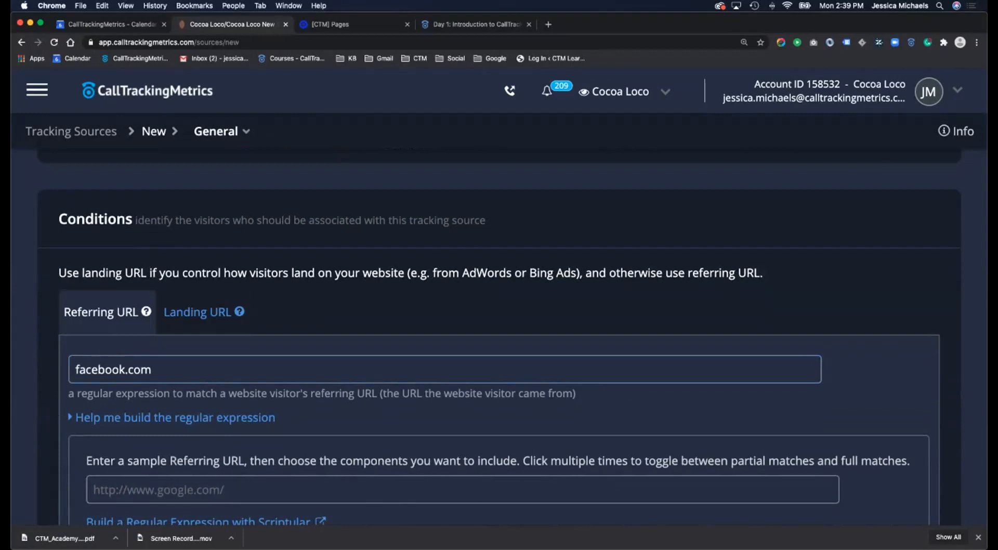
pyautogui.scroll(9, 463, 338)
# - Switch the preset to Google Ads, with its gclid=.+ landing URL condition
pyautogui.click(464, 307)
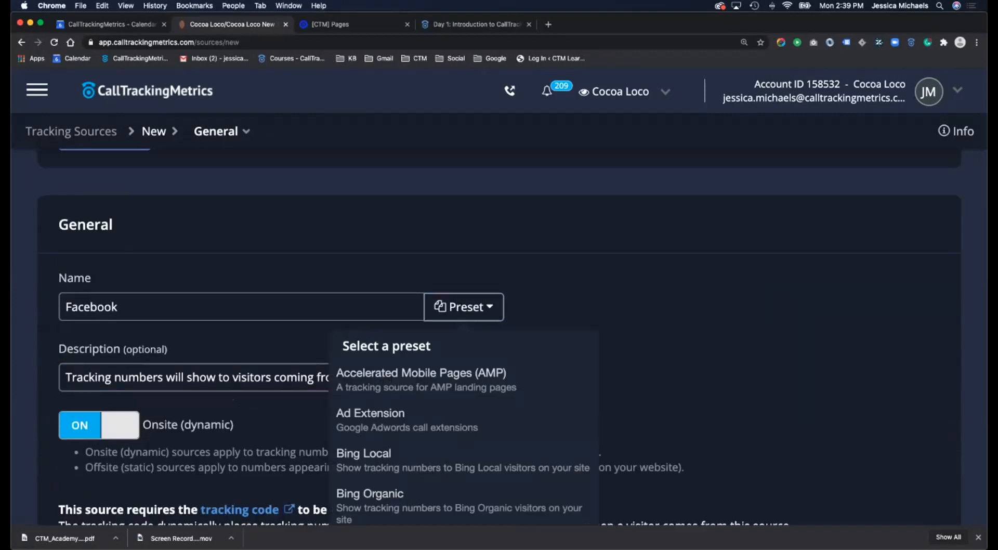
pyautogui.scroll(-5, 464, 408)
pyautogui.scroll(-5, 463, 406)
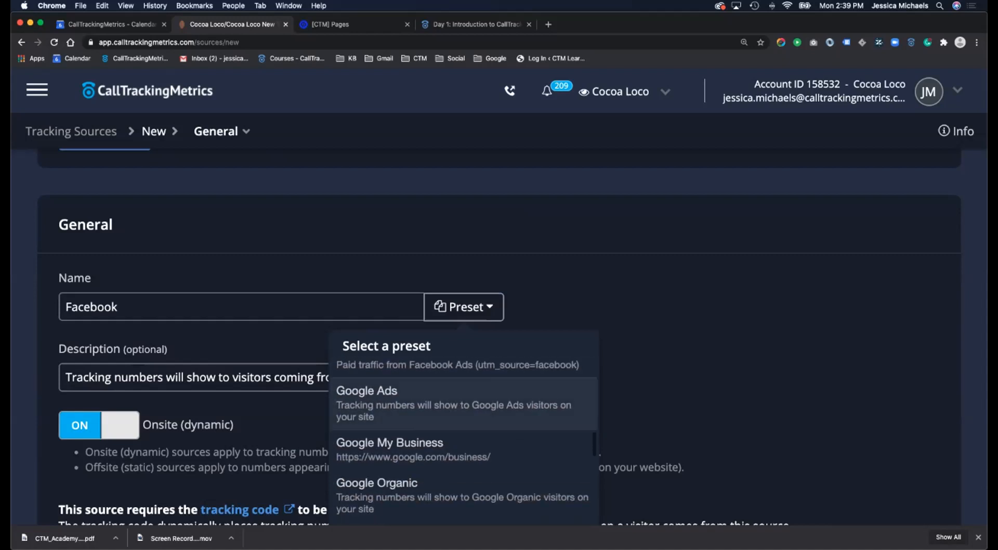
pyautogui.click(463, 404)
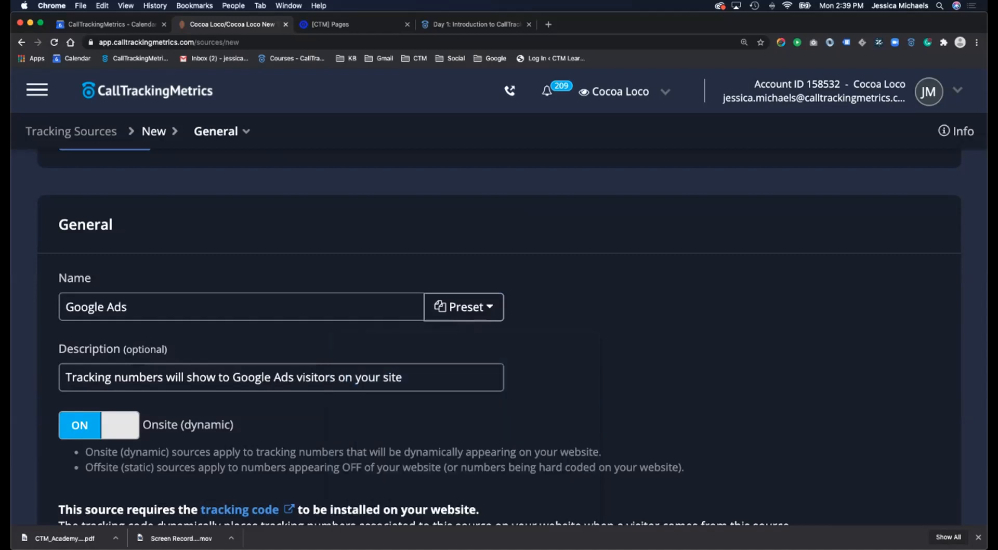
pyautogui.scroll(-8, 499, 338)
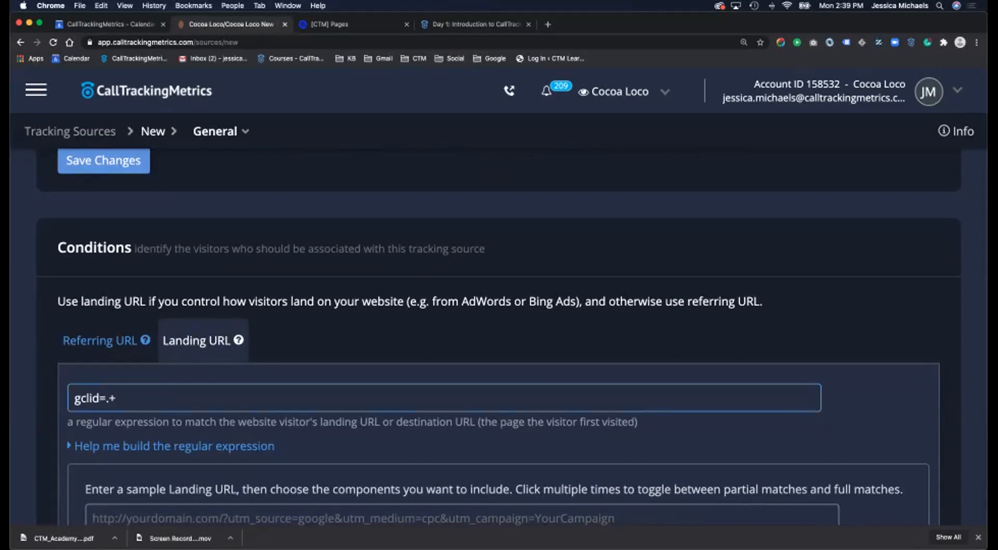
pyautogui.scroll(15, 499, 332)
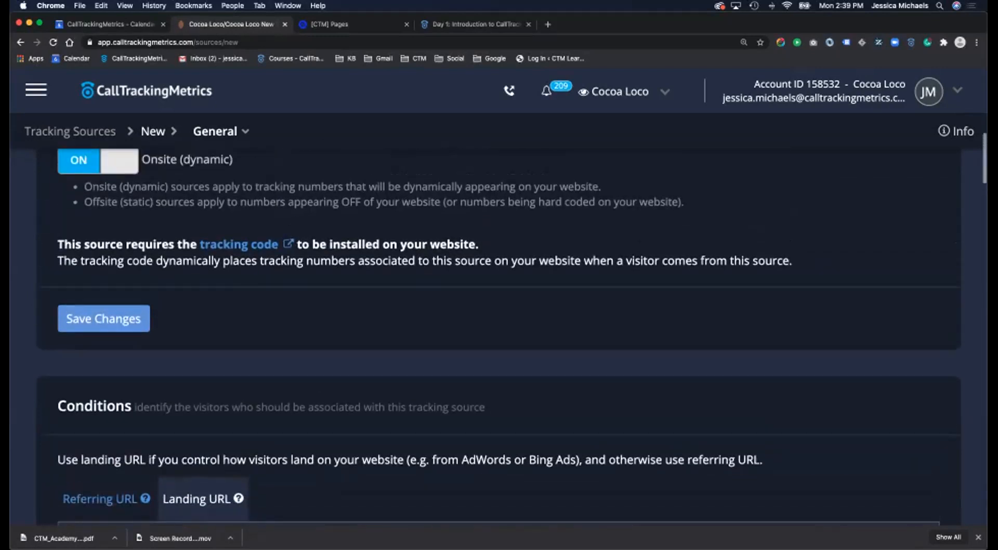
# - Reopen the preset list and close it, keeping Google Ads selected
pyautogui.click(464, 369)
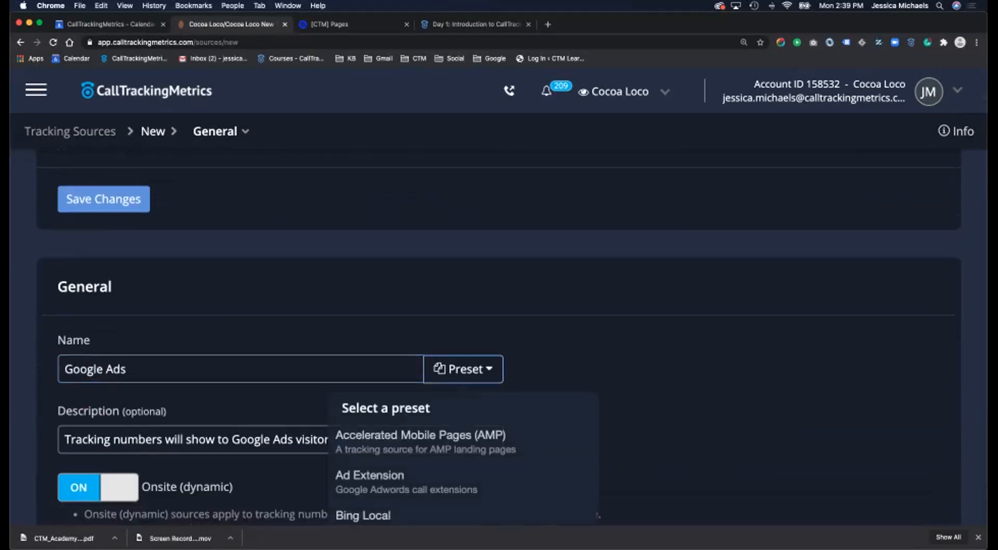
pyautogui.scroll(-3, 464, 353)
pyautogui.scroll(-6, 464, 343)
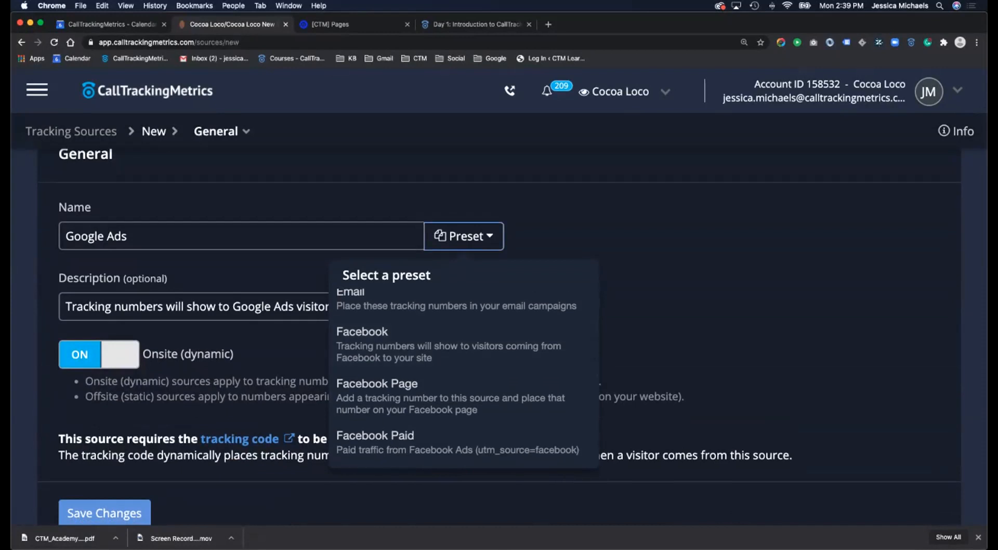
pyautogui.scroll(-3, 462, 387)
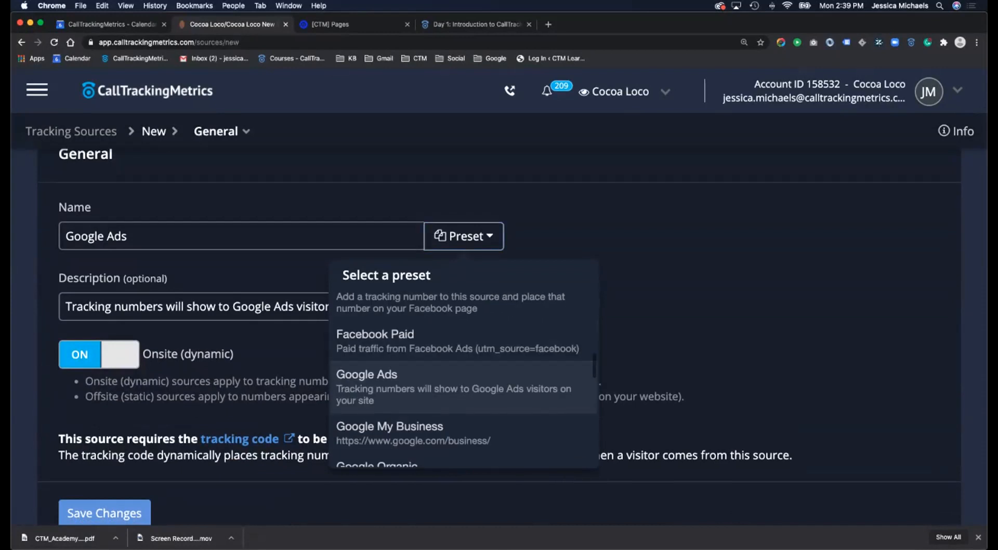
pyautogui.click(464, 236)
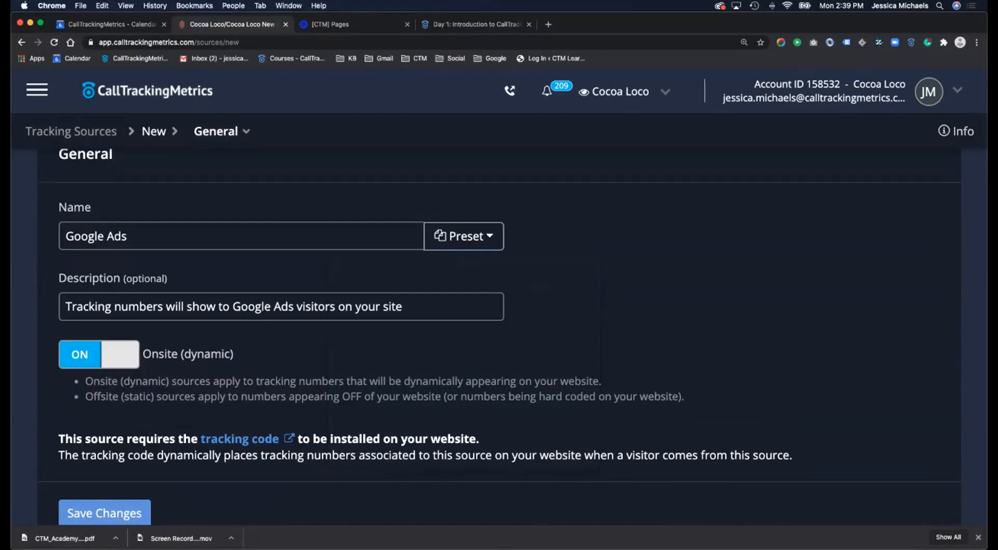
# - Reload a blank tracking source form and enter name 'demo source' with description 'test test'
pyautogui.click(71, 132)
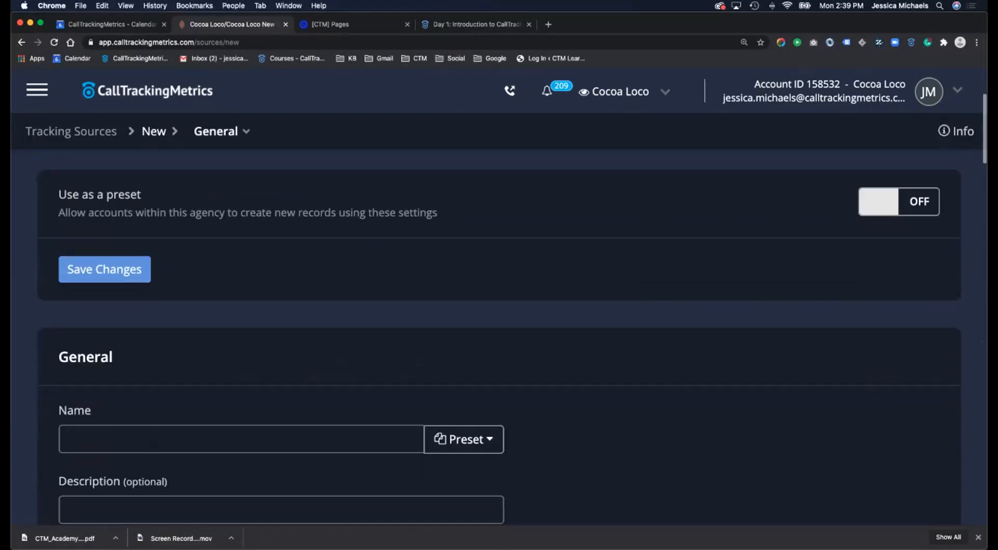
pyautogui.scroll(-2, 208, 348)
pyautogui.click(67, 348)
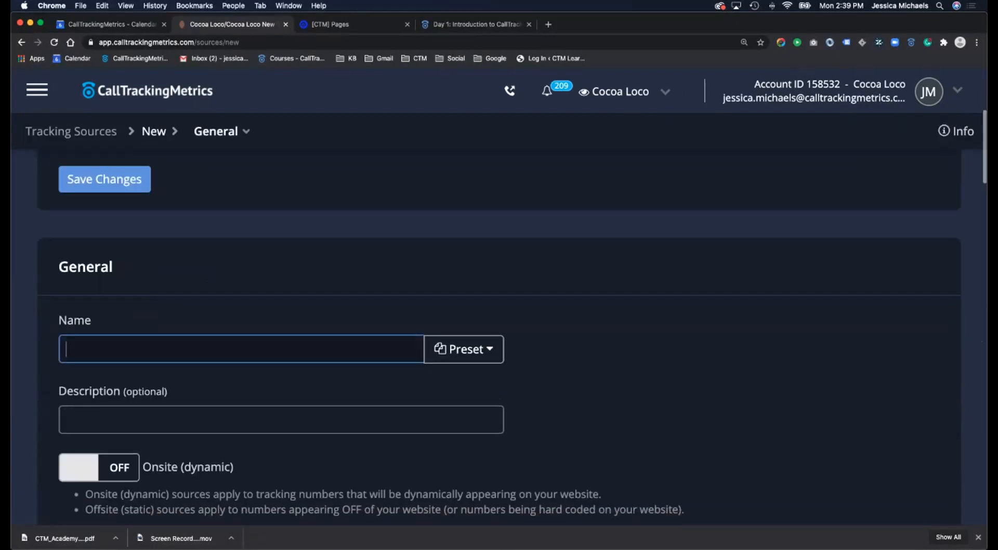
pyautogui.write('demo')
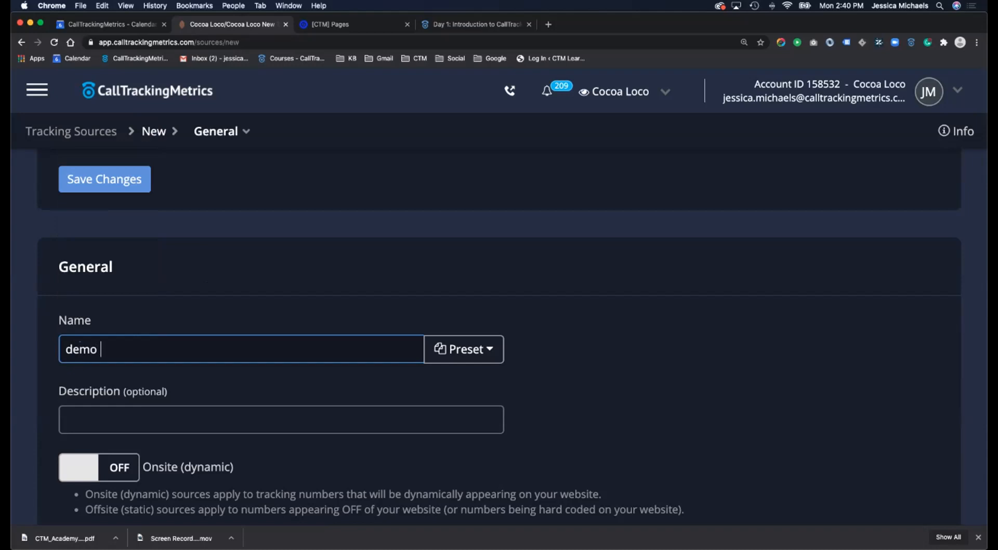
pyautogui.write(' source')
pyautogui.press('Tab')
pyautogui.write('test test')
pyautogui.scroll(-2, 499, 312)
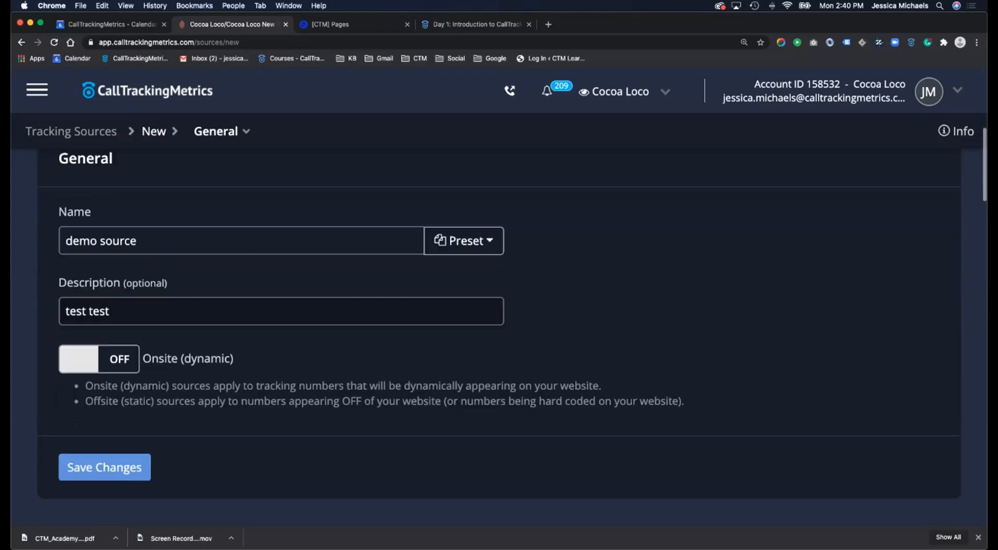
pyautogui.scroll(-1, 499, 326)
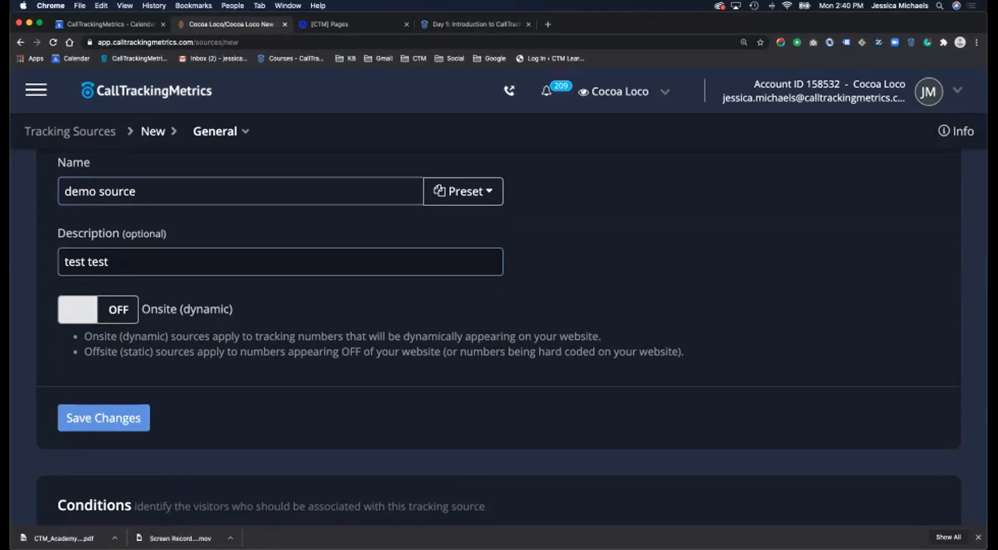
pyautogui.scroll(-4, 512, 334)
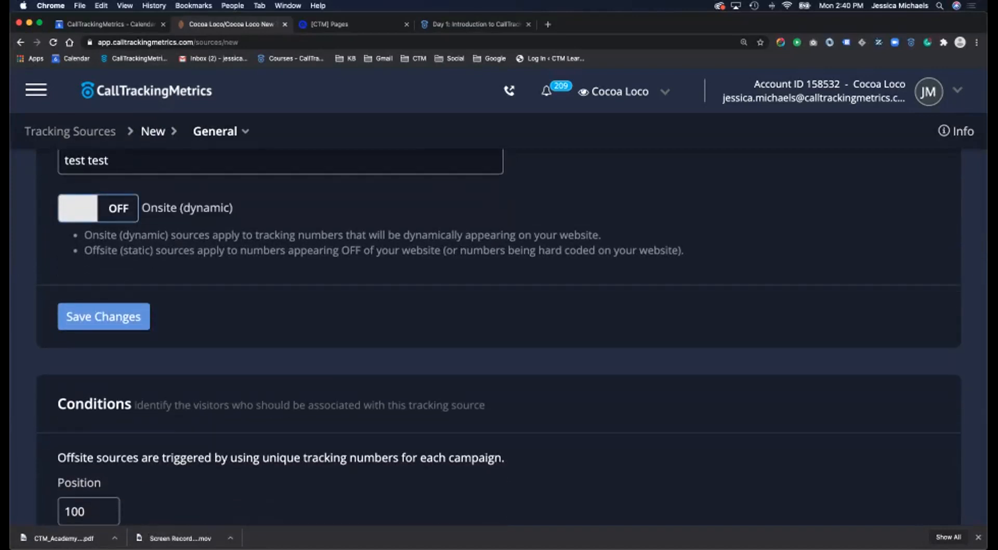
pyautogui.scroll(2, 499, 338)
pyautogui.scroll(1, 499, 338)
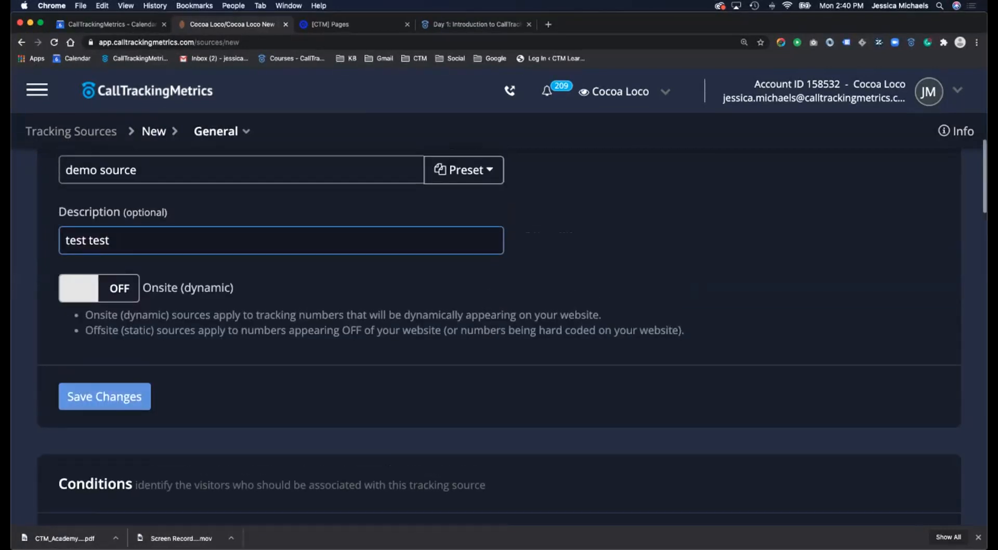
pyautogui.click(113, 240)
# - Switch demo source to Onsite (dynamic) tracking
pyautogui.click(78, 288)
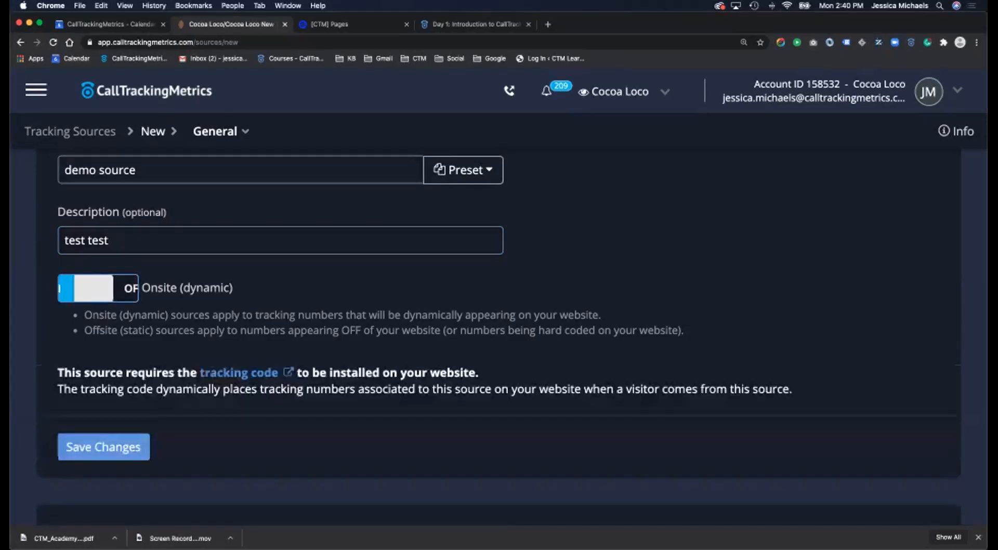
pyautogui.scroll(-3, 78, 288)
pyautogui.scroll(-3, 104, 338)
# - Add a referring URL condition of 'angieslist.com', then bring up the empty Landing URL condition
pyautogui.click(103, 354)
pyautogui.click(201, 354)
pyautogui.click(100, 354)
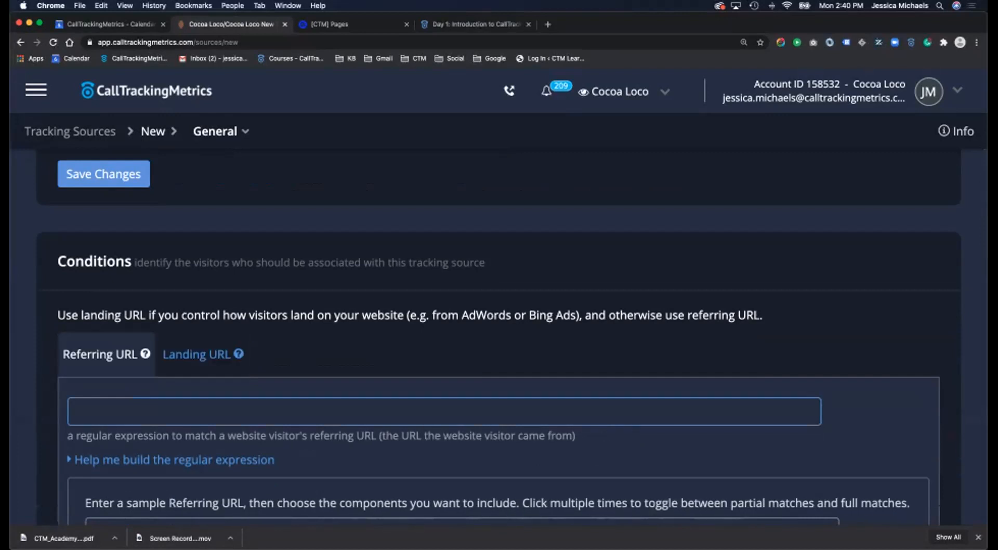
pyautogui.click(115, 411)
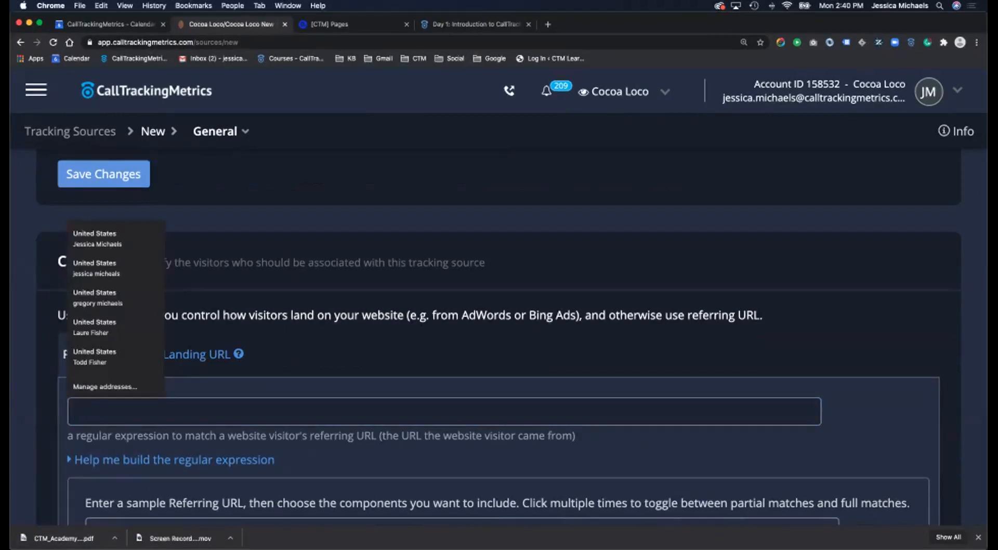
pyautogui.write('a')
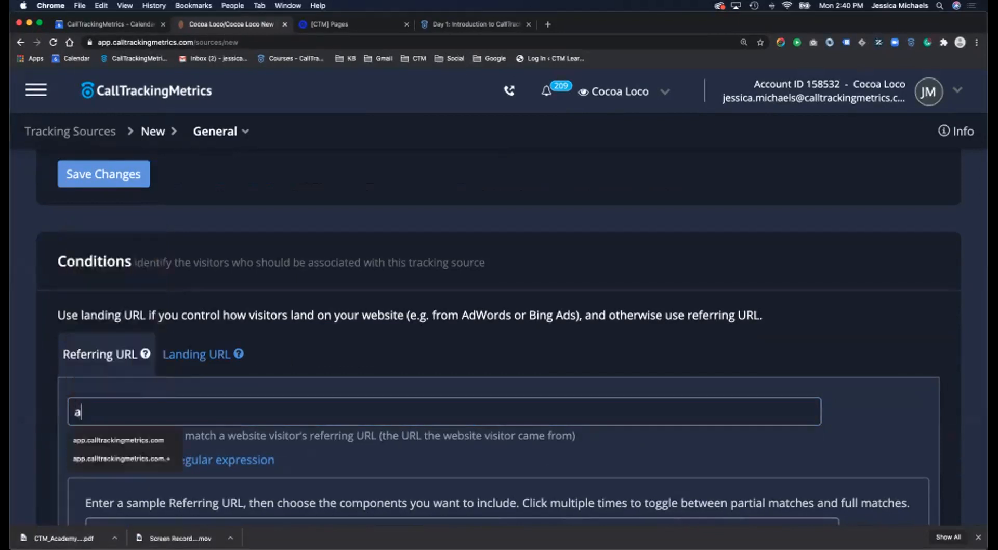
pyautogui.write('ngieslist.com')
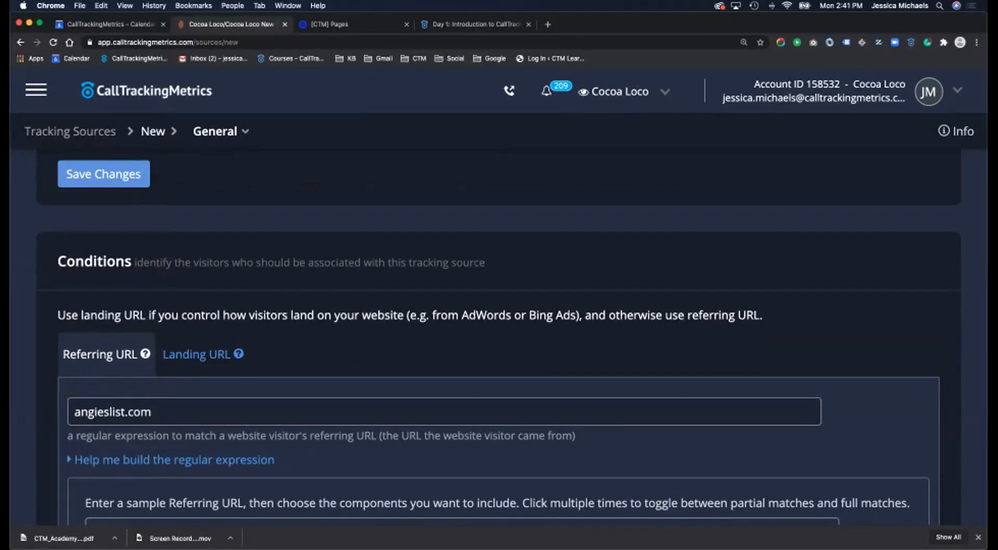
pyautogui.click(197, 355)
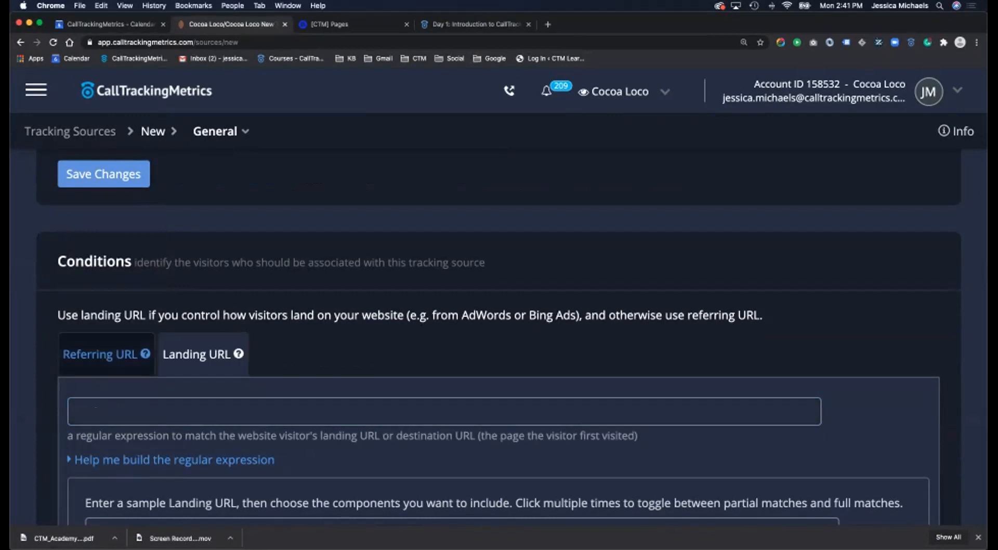
pyautogui.click(125, 412)
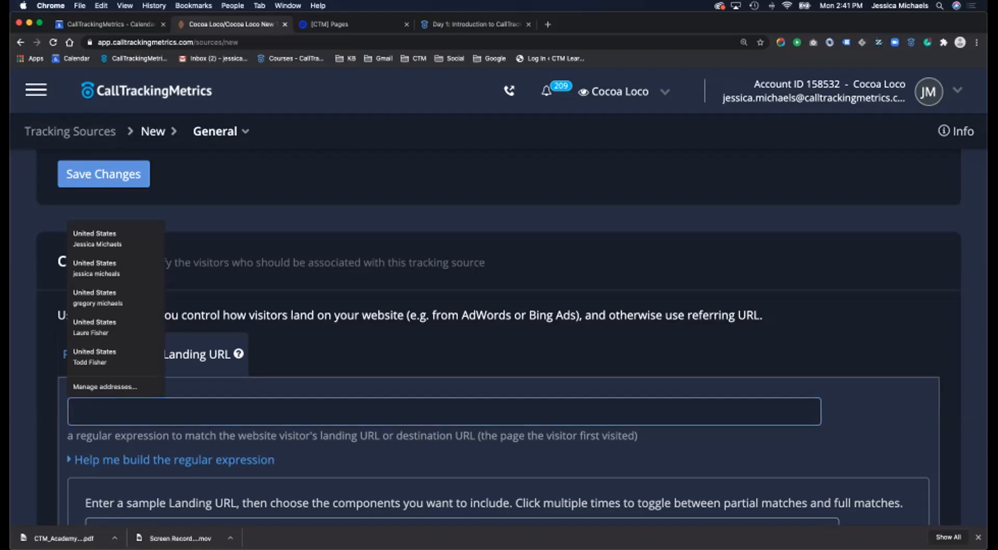
# - Try the Facebook and Facebook Page presets on the tracking source
pyautogui.scroll(10, 498, 312)
pyautogui.scroll(-8, 498, 312)
pyautogui.click(463, 218)
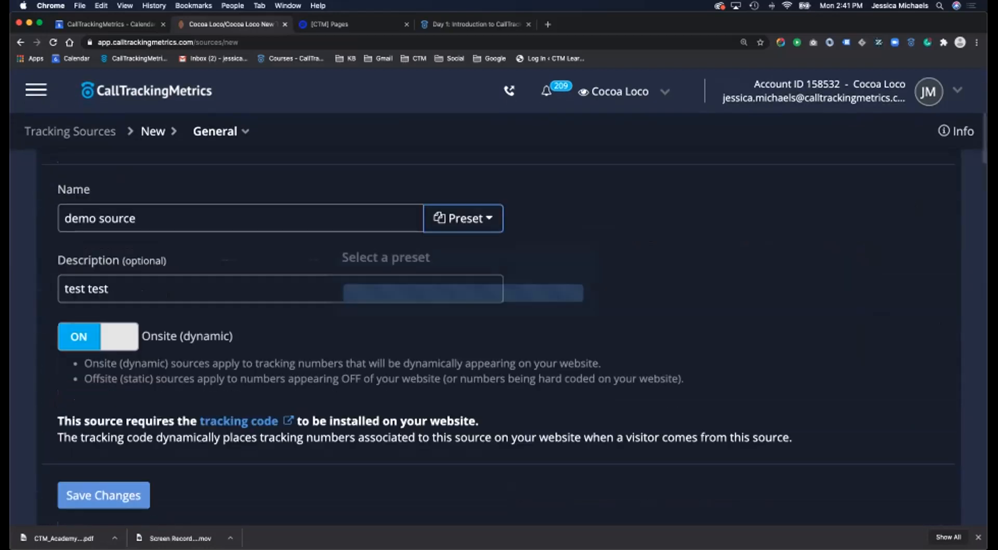
pyautogui.scroll(-1, 463, 359)
pyautogui.scroll(-5, 463, 346)
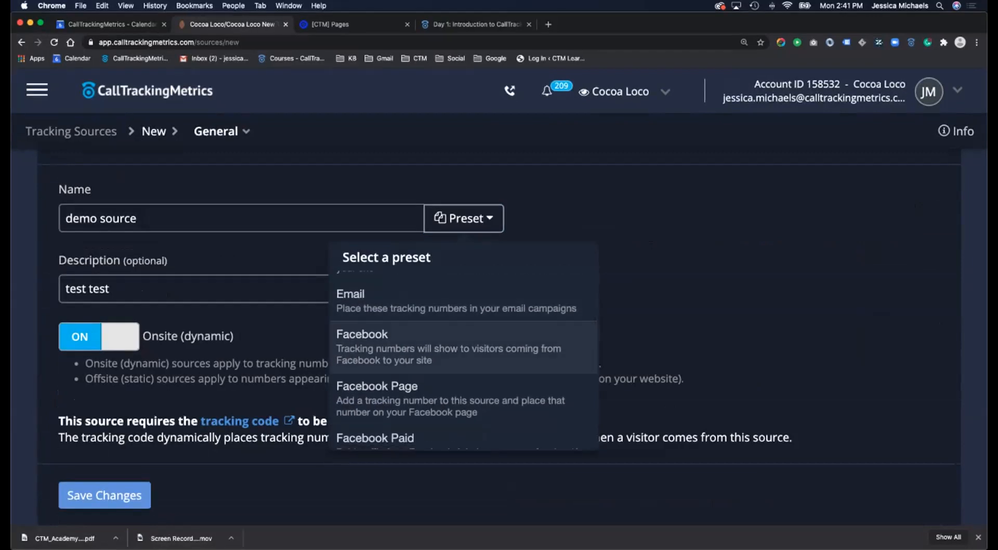
pyautogui.click(462, 345)
pyautogui.scroll(-10, 463, 346)
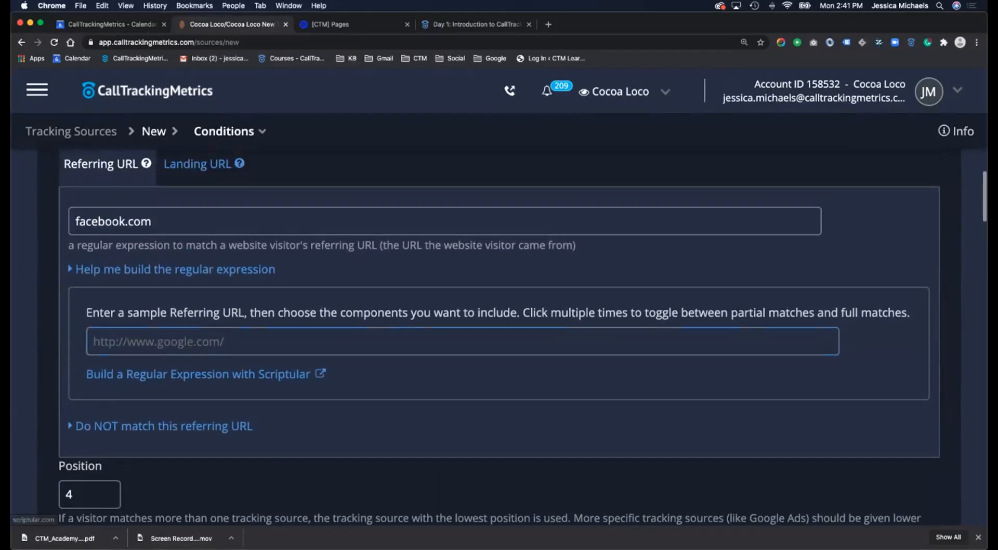
pyautogui.scroll(1, 445, 232)
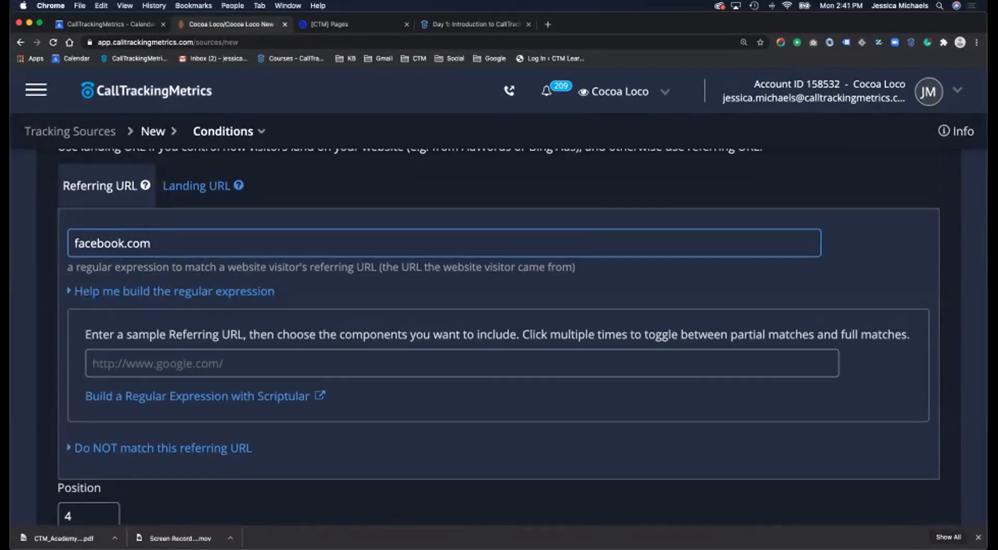
pyautogui.scroll(10, 498, 336)
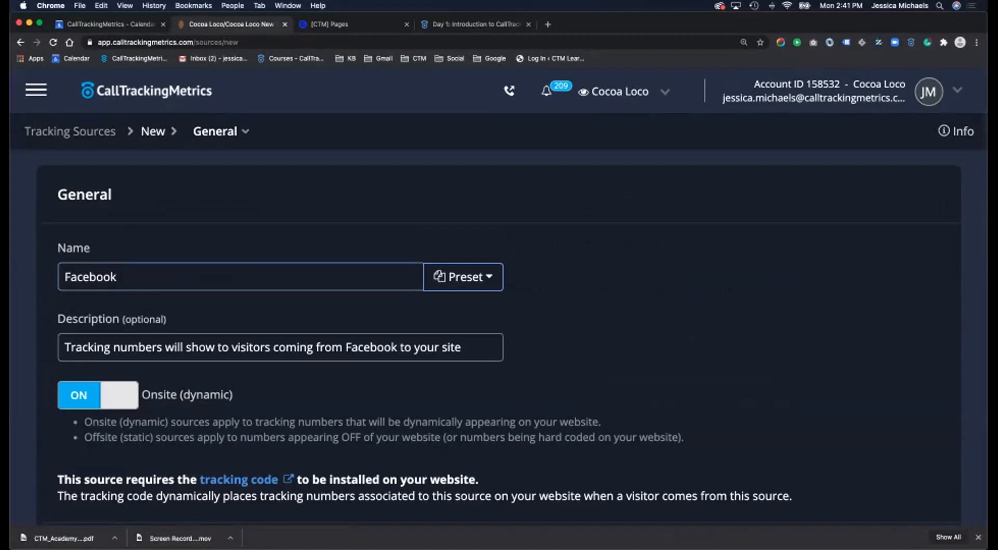
pyautogui.click(463, 277)
pyautogui.scroll(-5, 463, 416)
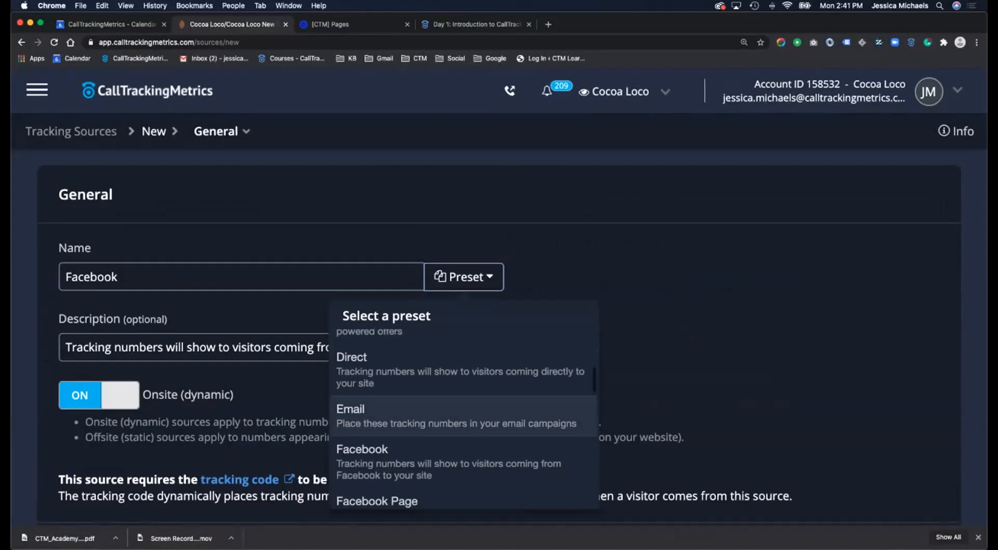
pyautogui.scroll(-2, 462, 415)
pyautogui.click(463, 442)
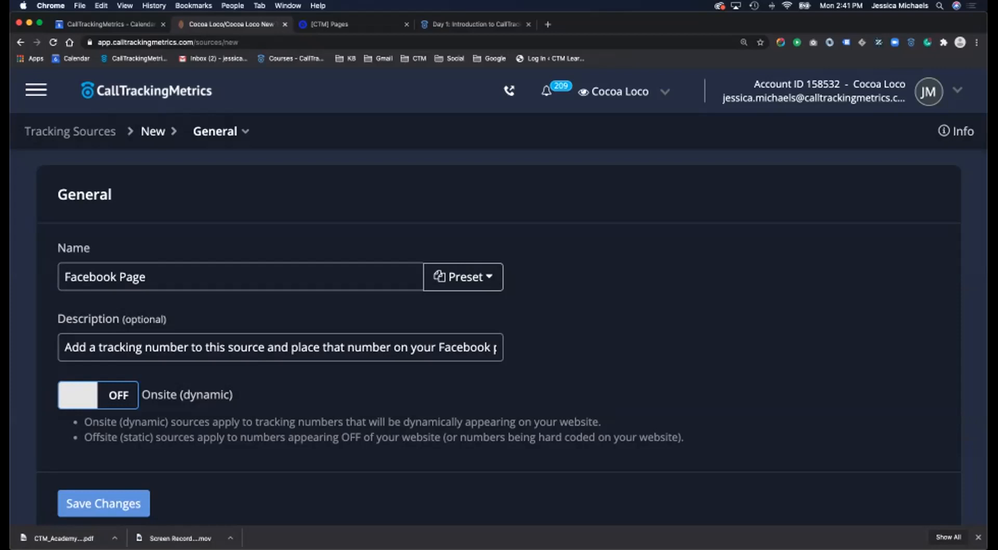
# - Apply the Facebook Paid preset and review its utm_source=facebook landing URL condition
pyautogui.click(462, 277)
pyautogui.scroll(-3, 463, 385)
pyautogui.scroll(-5, 463, 416)
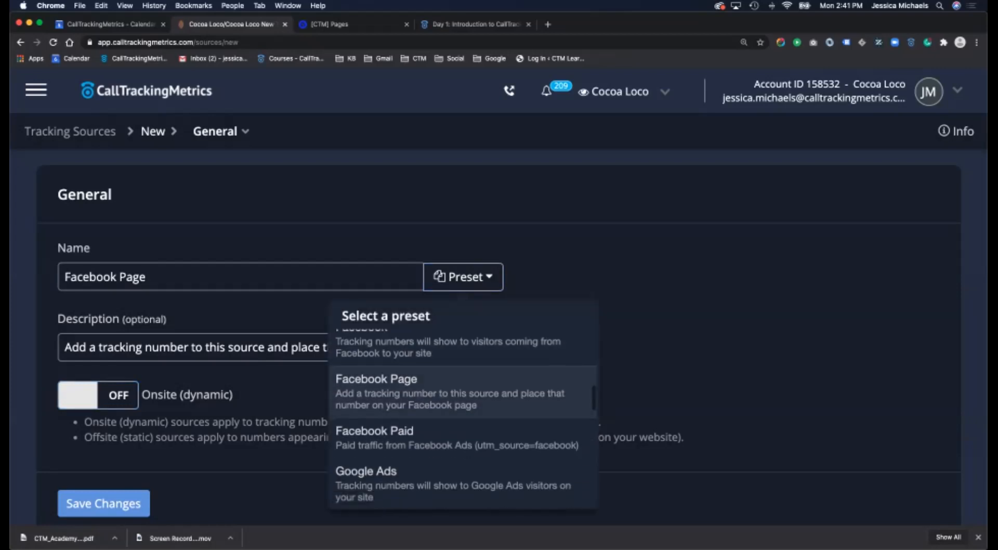
pyautogui.click(457, 395)
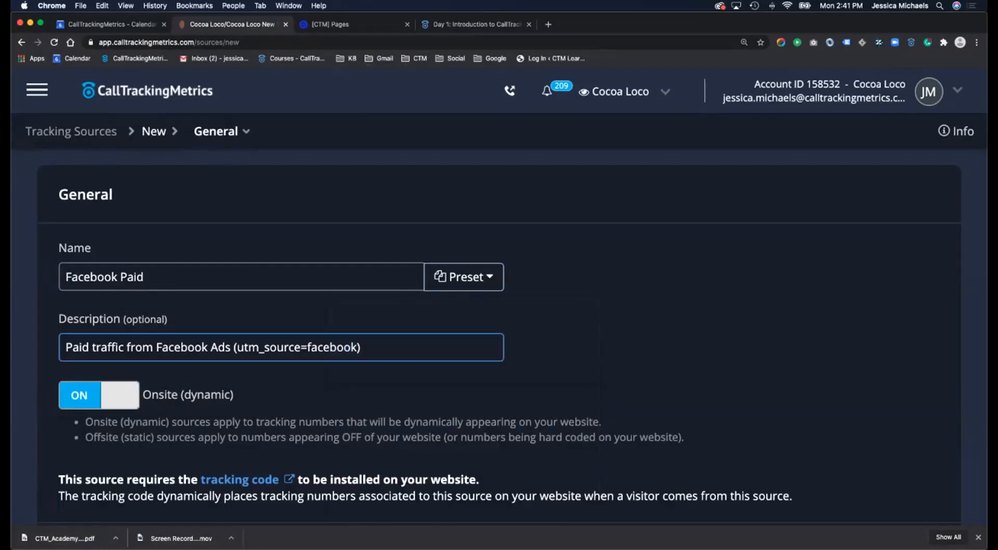
pyautogui.scroll(-4, 499, 312)
pyautogui.scroll(-4, 499, 338)
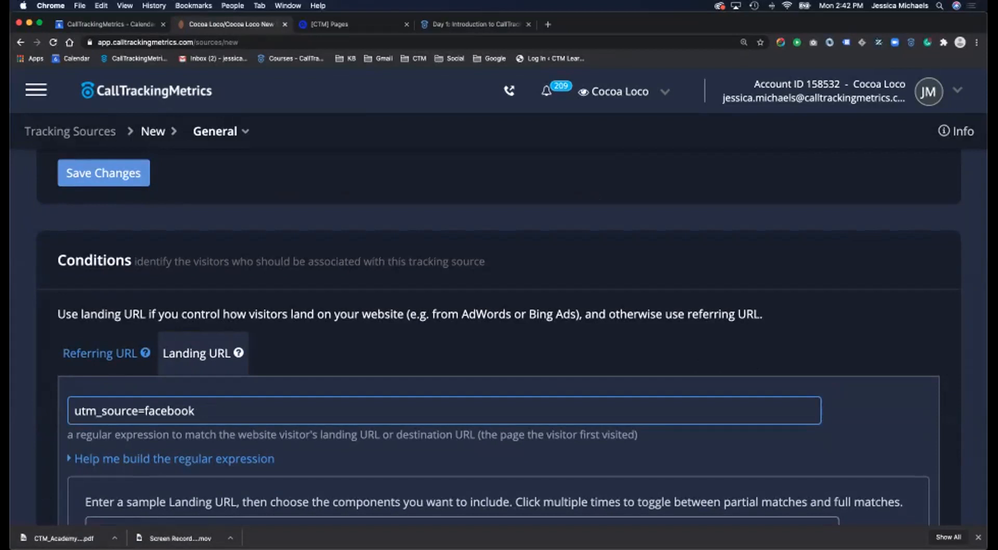
pyautogui.scroll(15, 498, 339)
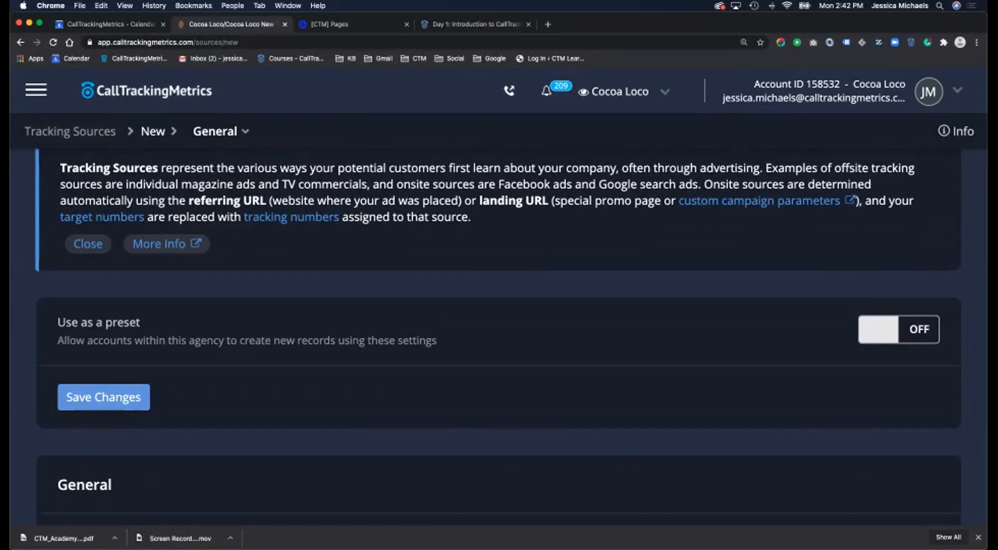
# - Go to Numbers > Receiving Numbers and edit the number with 58 total calls
pyautogui.click(36, 90)
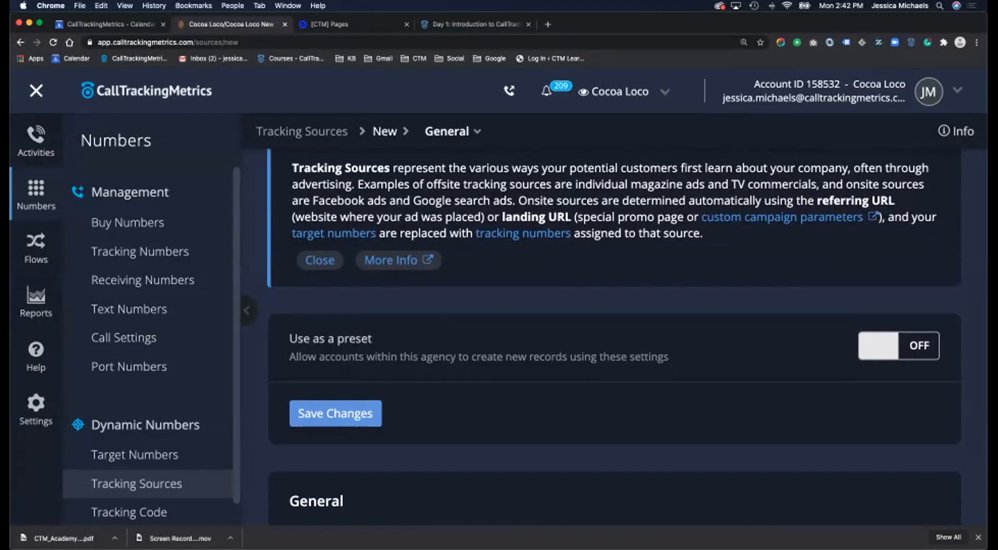
pyautogui.click(142, 280)
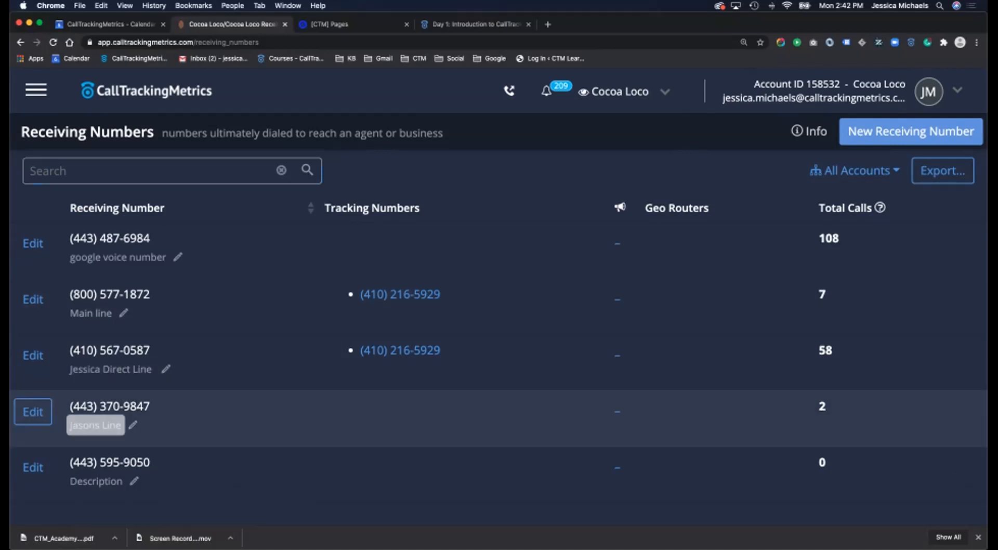
pyautogui.scroll(-1, 95, 425)
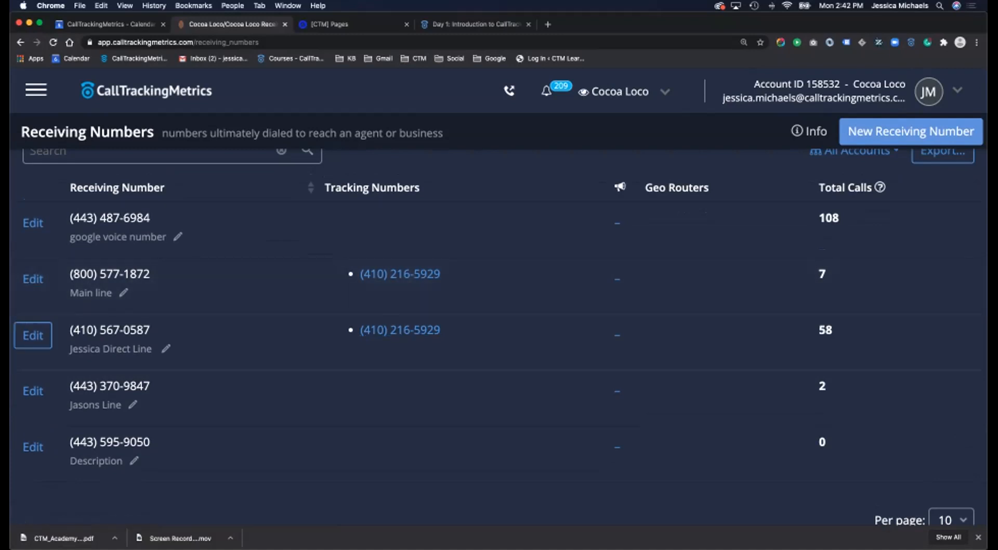
pyautogui.scroll(-1, 33, 328)
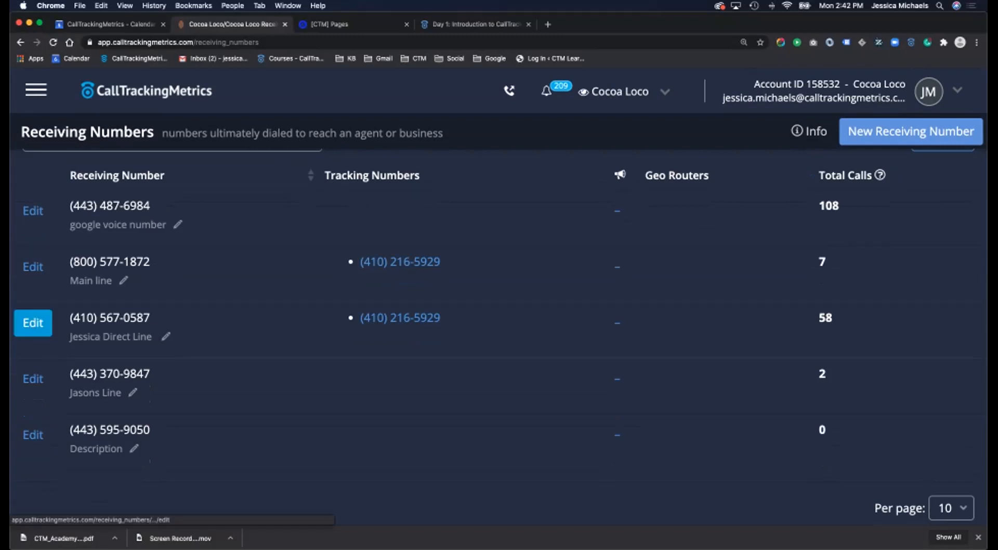
pyautogui.click(33, 323)
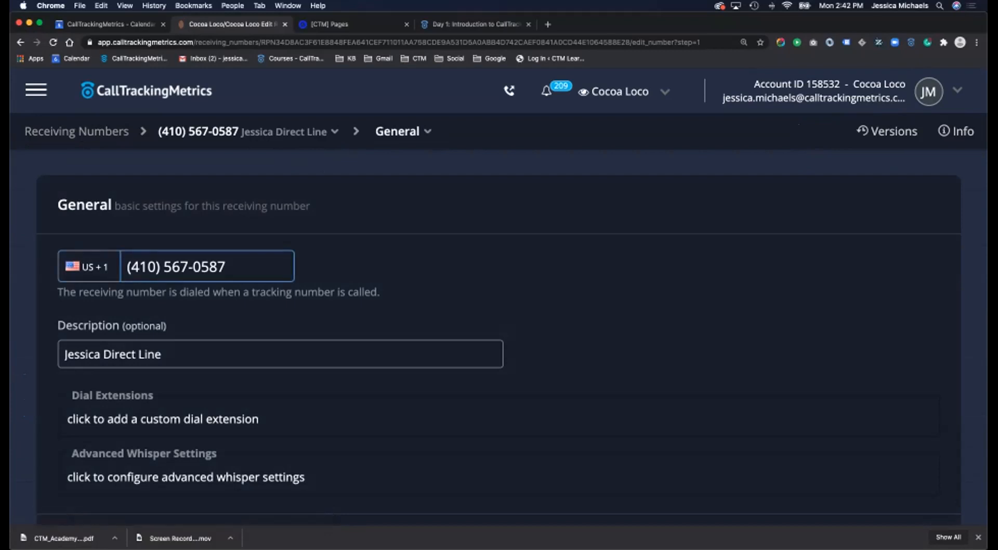
# - Browse the country dialing codes, leaving the number on US +1
pyautogui.click(88, 267)
pyautogui.scroll(-3, 154, 385)
pyautogui.scroll(-20, 154, 395)
pyautogui.scroll(-20, 154, 401)
pyautogui.scroll(-5, 154, 406)
pyautogui.scroll(20, 153, 405)
pyautogui.scroll(20, 154, 406)
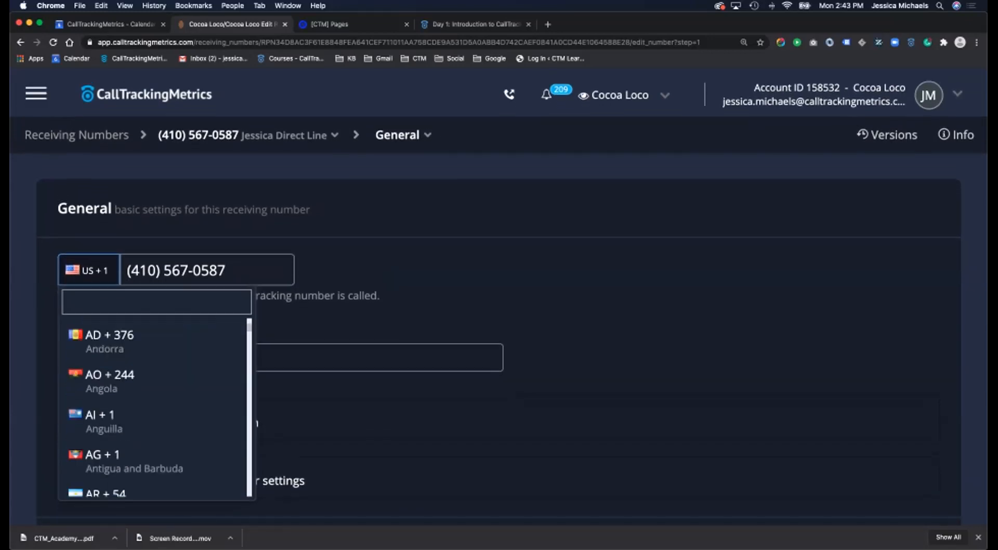
pyautogui.scroll(3, 154, 406)
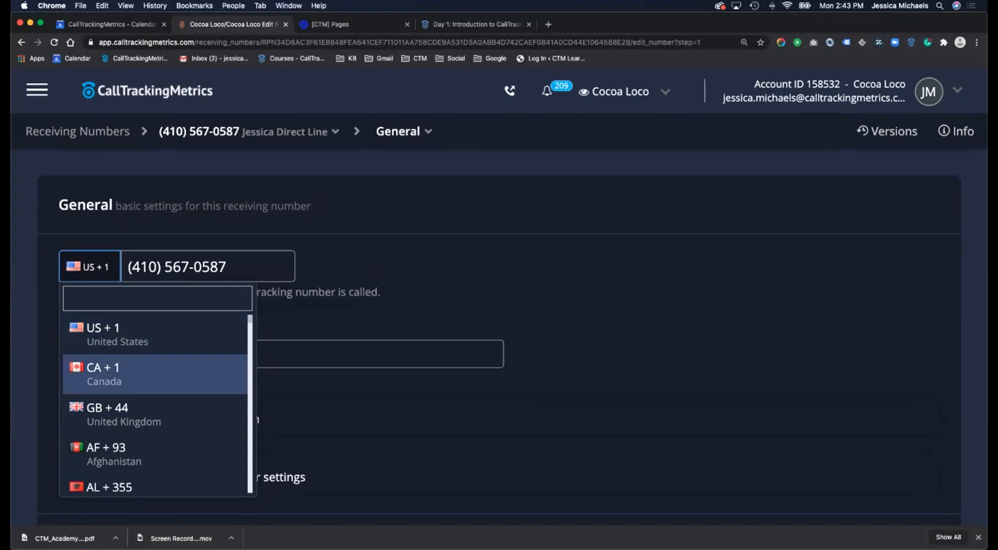
pyautogui.press('Down')
pyautogui.press('Down')
pyautogui.press('Down')
pyautogui.press('Down')
pyautogui.press('Down')
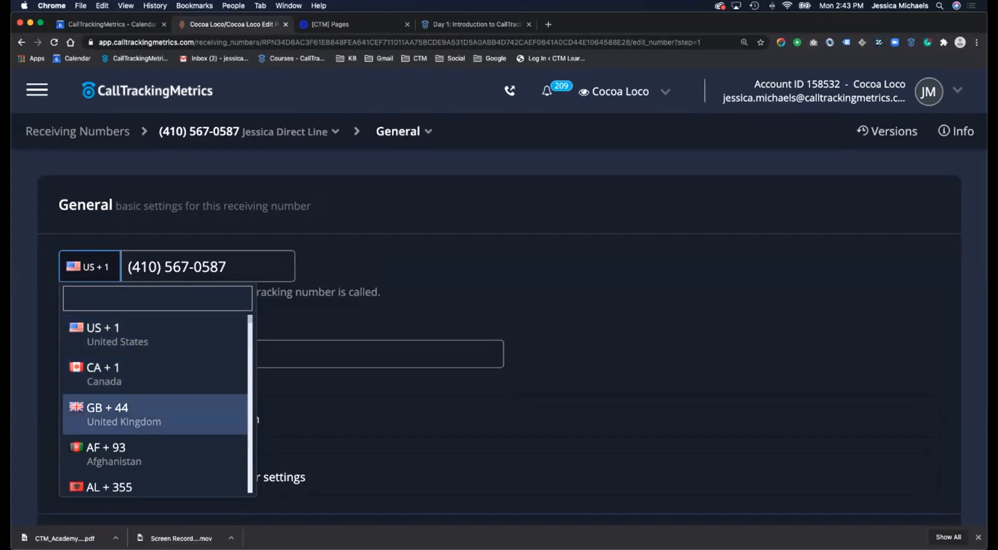
pyautogui.press('Down')
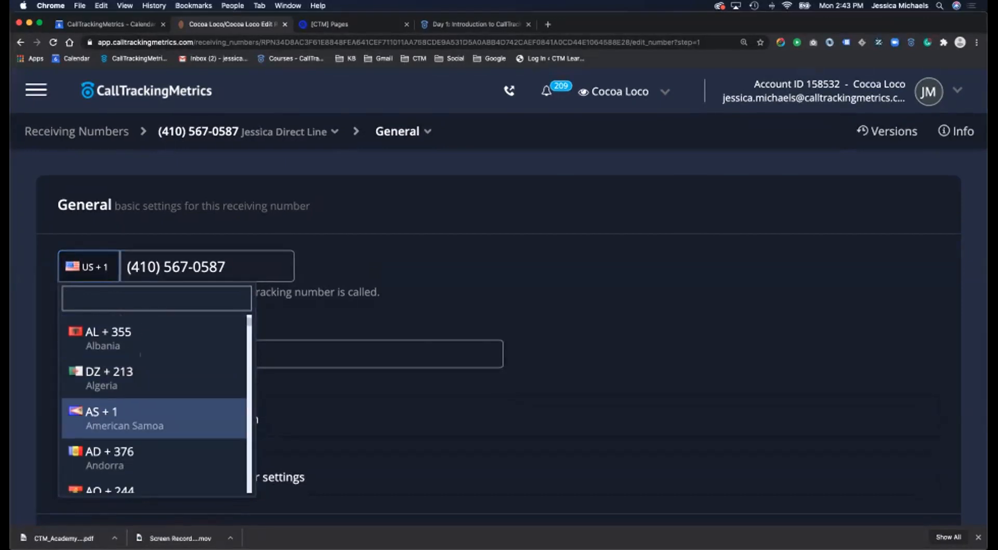
pyautogui.press('Escape')
# - Jump to the Agent section and look through Assign Agent without assigning anyone
pyautogui.scroll(-9, 499, 299)
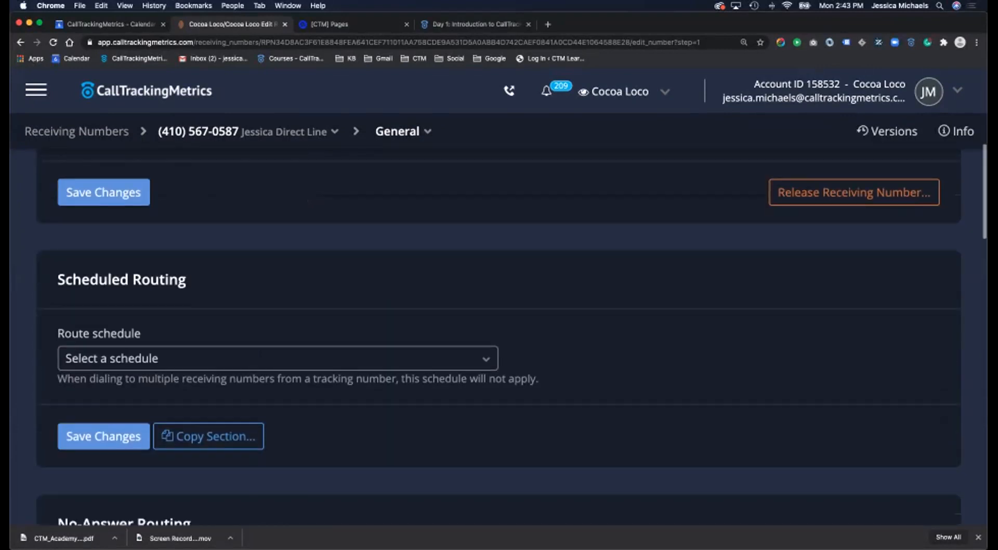
pyautogui.scroll(-10, 499, 298)
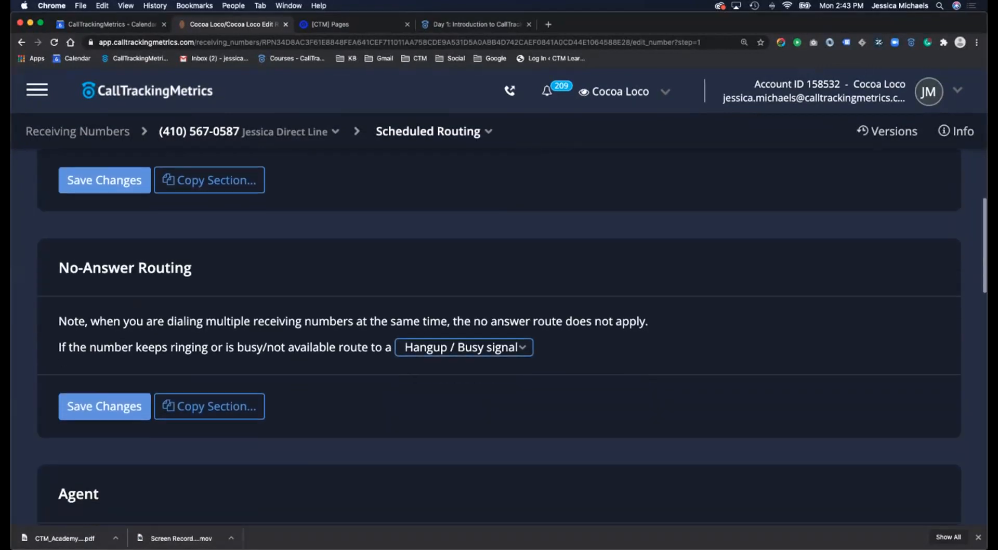
pyautogui.scroll(-10, 499, 299)
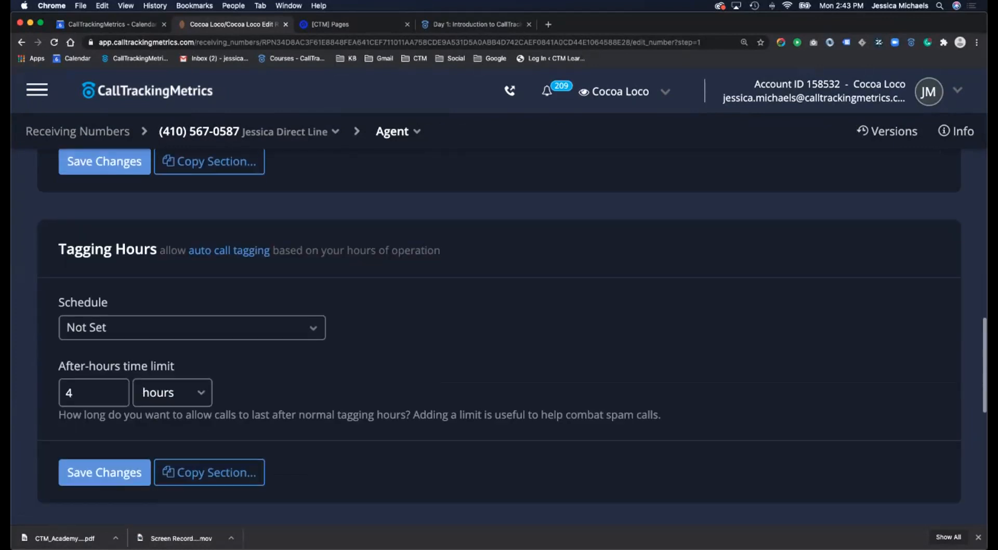
pyautogui.scroll(20, 499, 299)
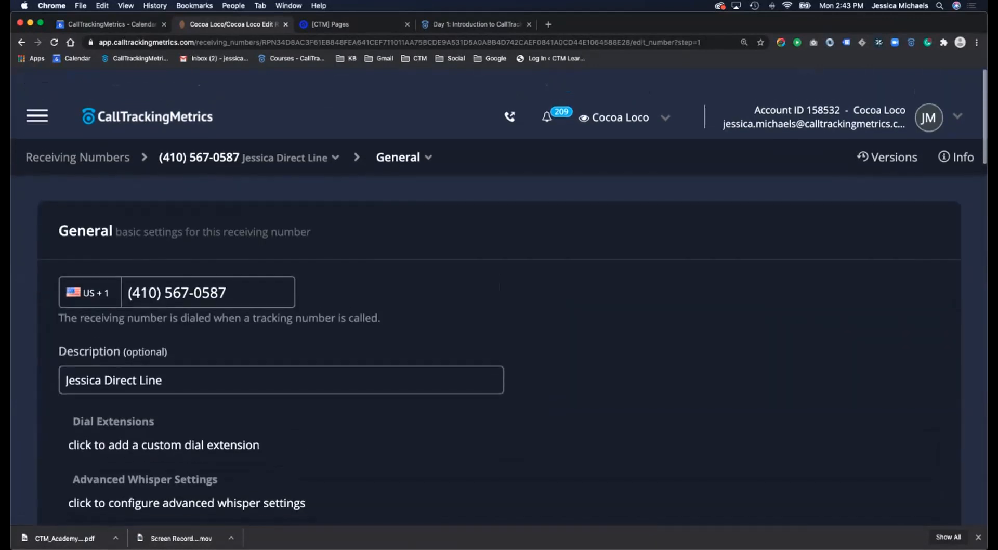
pyautogui.scroll(-20, 499, 298)
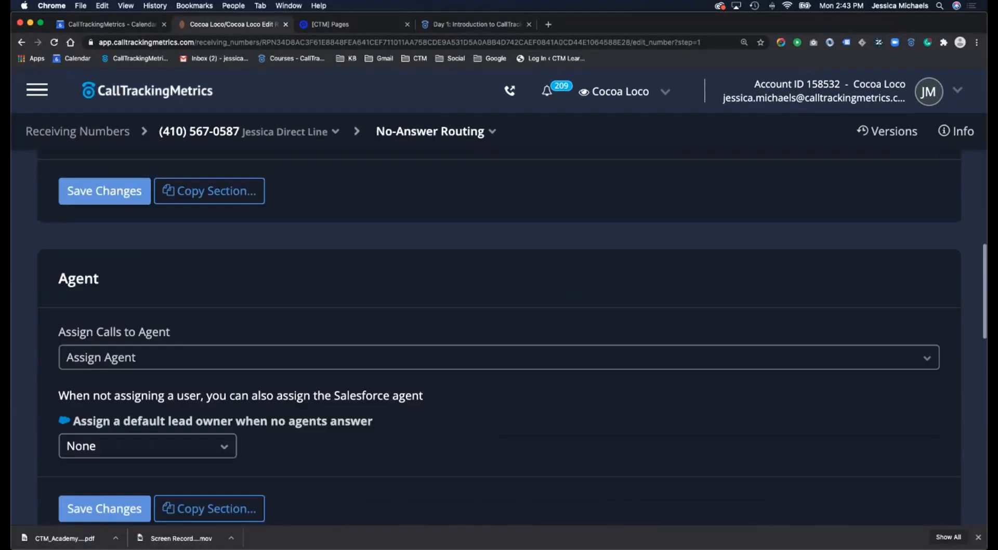
pyautogui.scroll(-10, 499, 298)
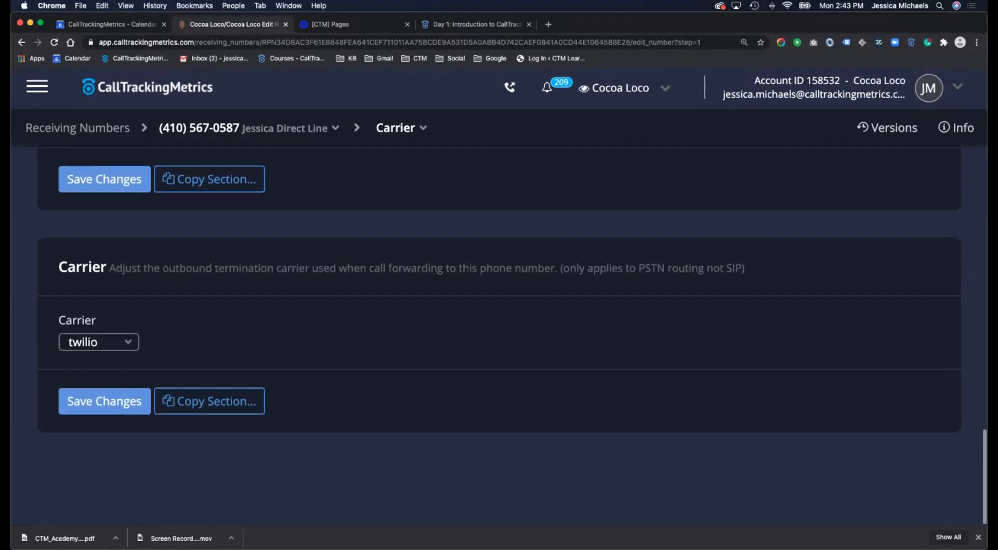
pyautogui.click(401, 131)
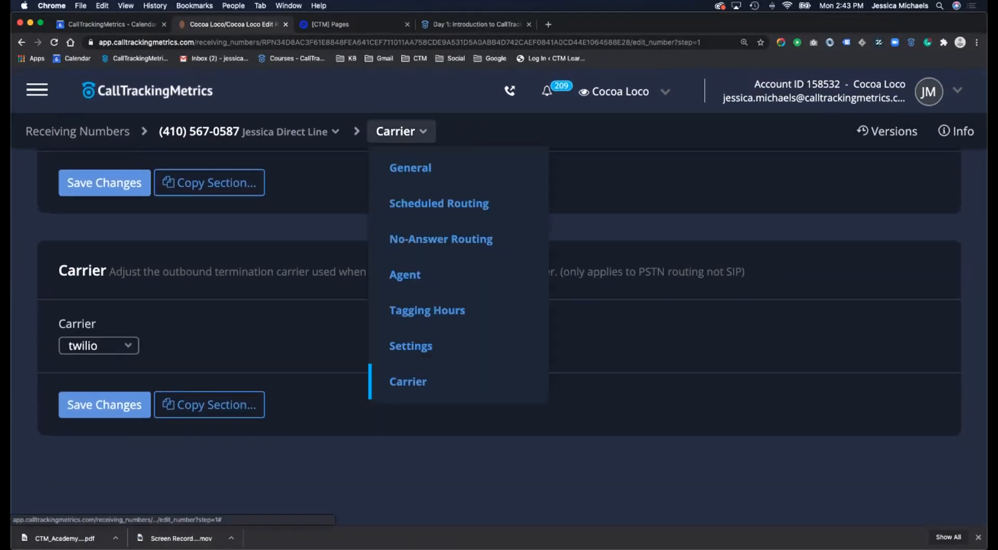
pyautogui.click(405, 275)
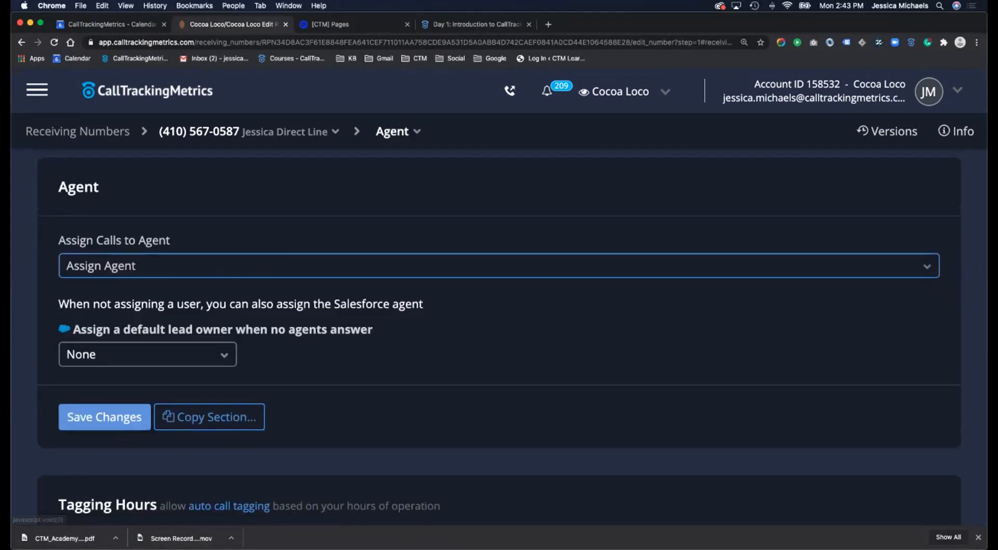
pyautogui.click(405, 266)
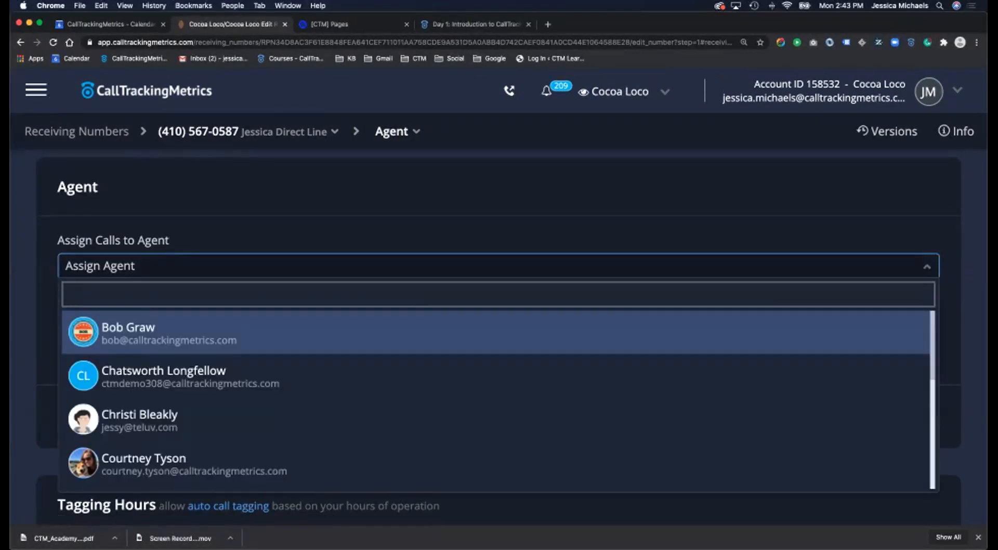
pyautogui.press('Down')
pyautogui.click(208, 266)
# - Select the receiving number's digits, then return to the call log
pyautogui.scroll(12, 208, 266)
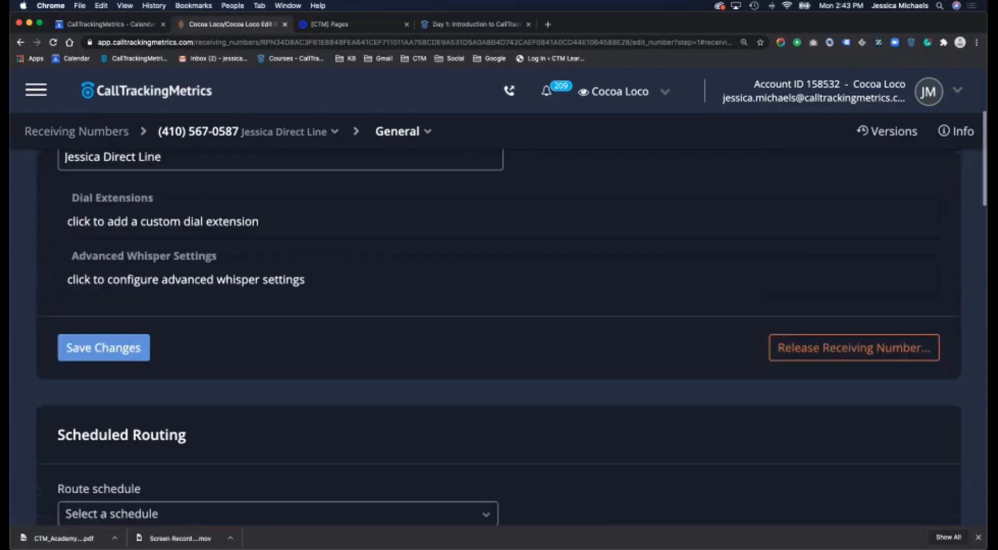
pyautogui.moveTo(128, 267); pyautogui.dragTo(227, 267)
pyautogui.scroll(-4, 499, 312)
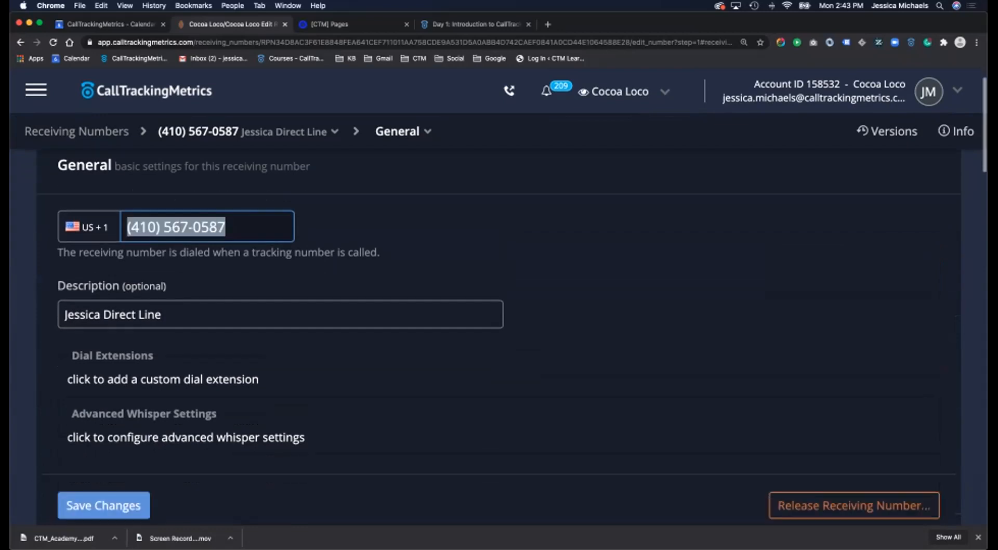
pyautogui.scroll(4, 499, 312)
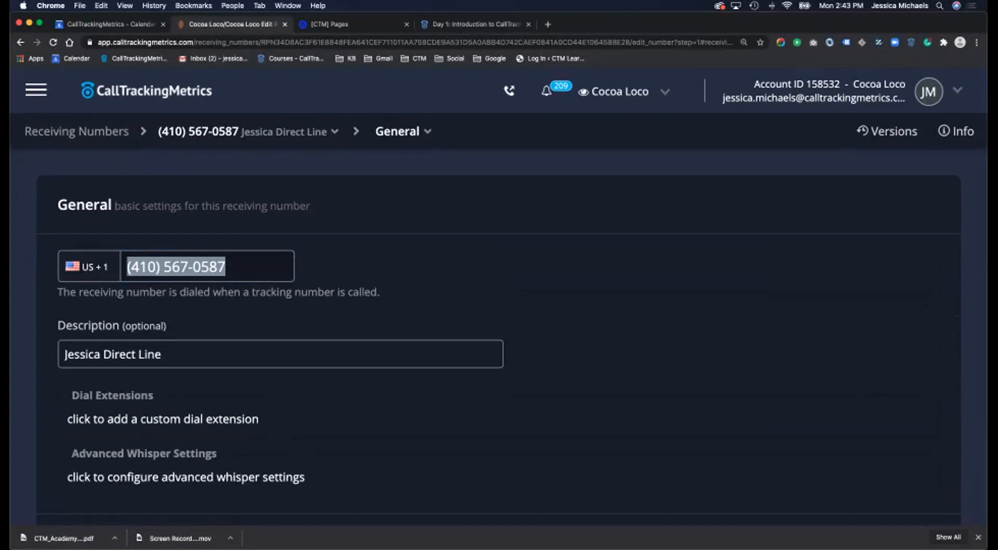
pyautogui.click(146, 91)
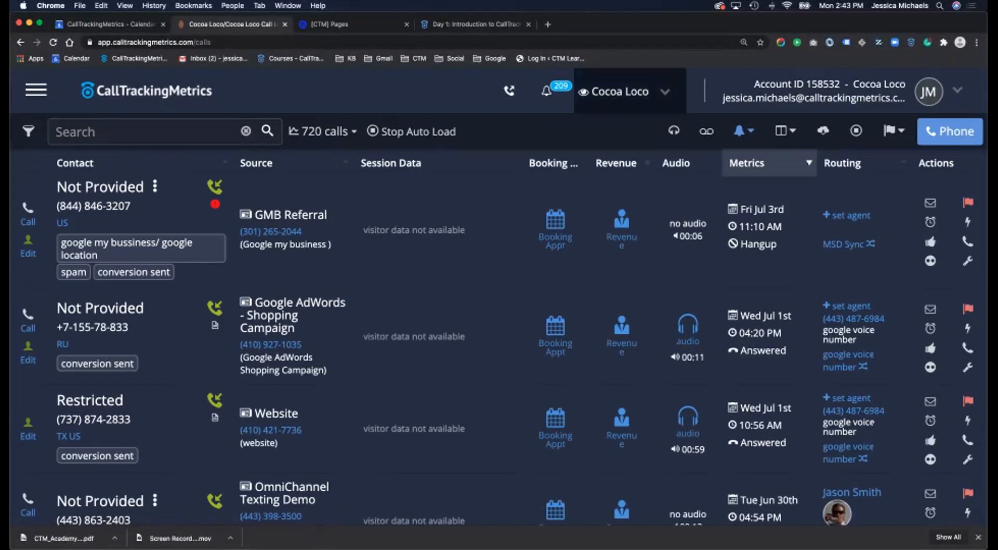
# - Open the Cocoa Loco account switcher and focus its account search box
pyautogui.click(613, 91)
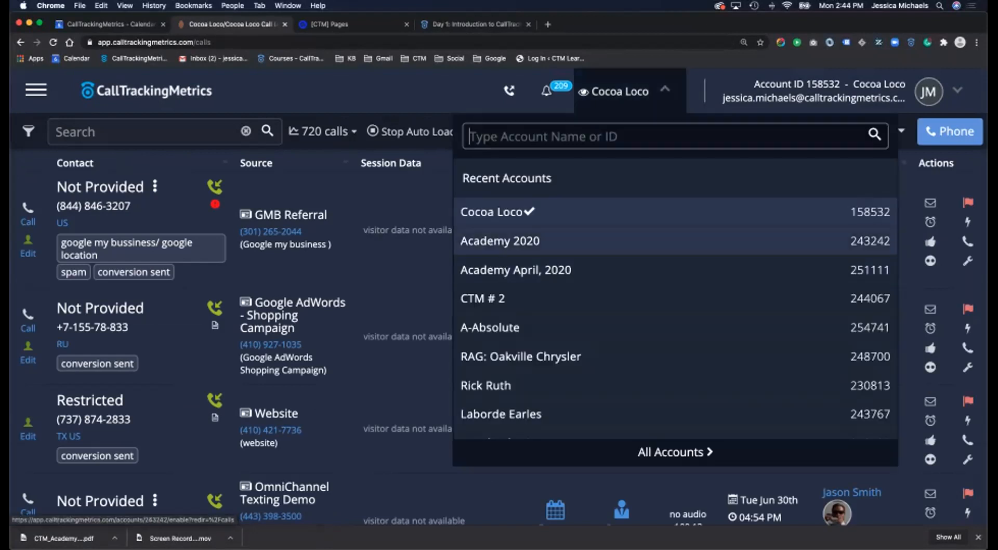
pyautogui.click(614, 137)
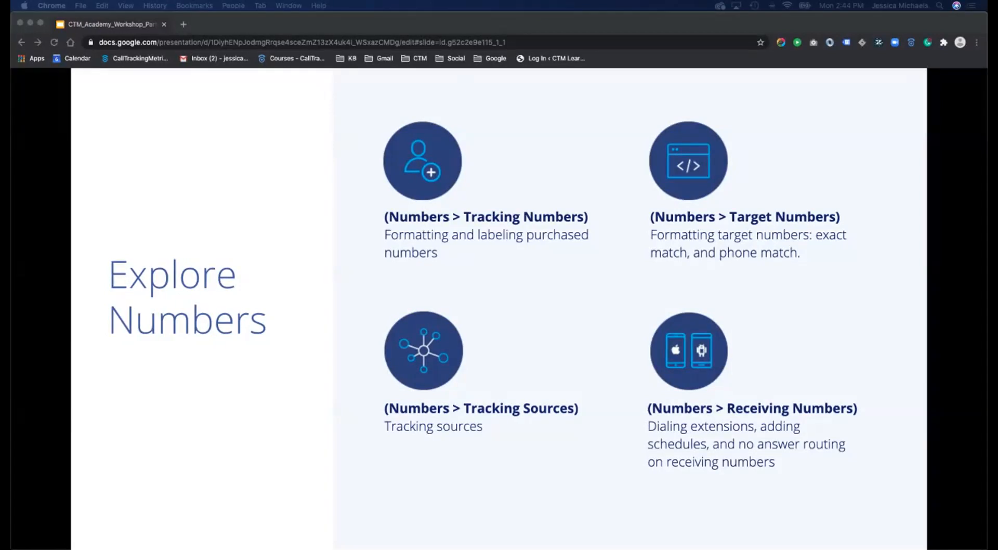
# - Advance the workshop deck past Tracking Code to slide 27, About Tracking Code
pyautogui.press('Right')
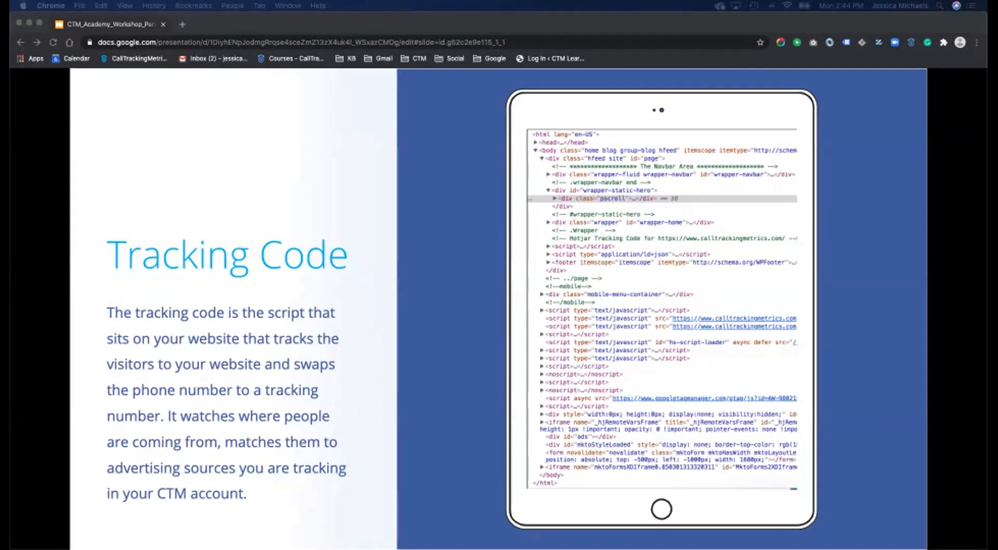
pyautogui.press('F11')
pyautogui.press('F11')
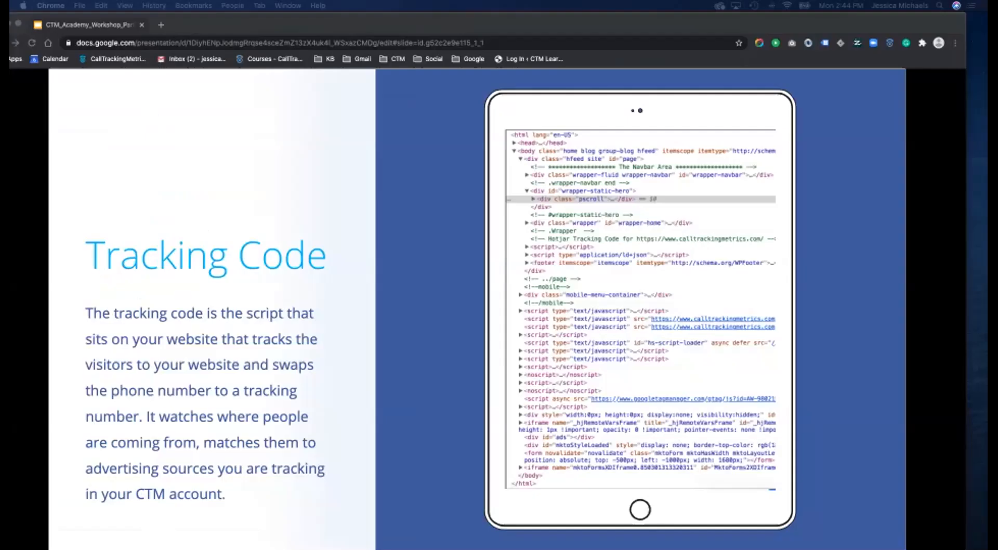
pyautogui.press('Right')
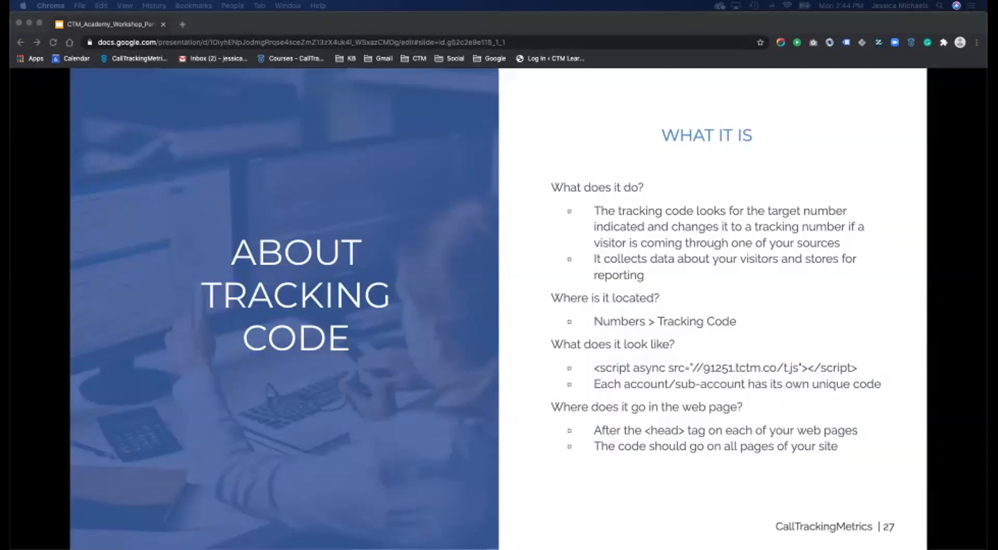
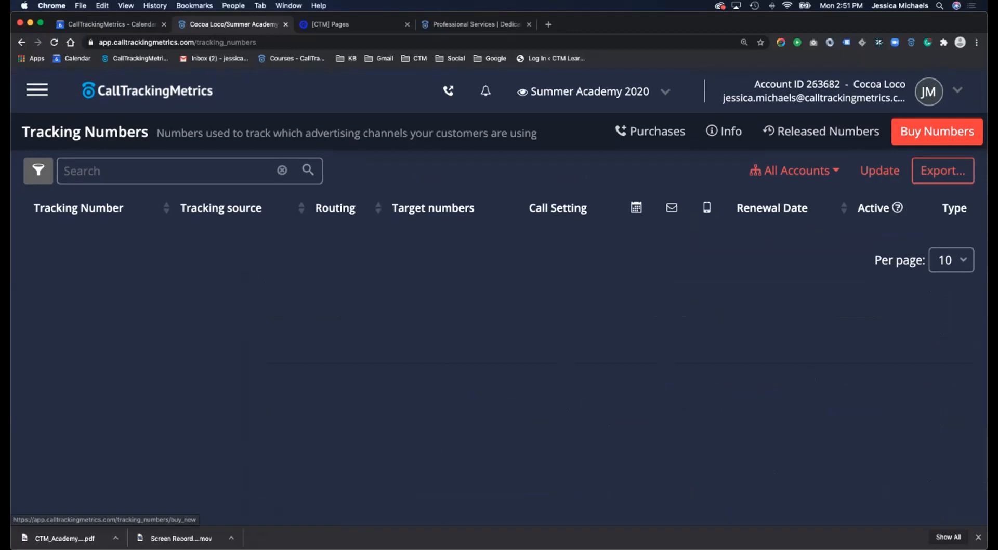
# - Go to the Buy Numbers page from the Numbers menu
pyautogui.click(37, 90)
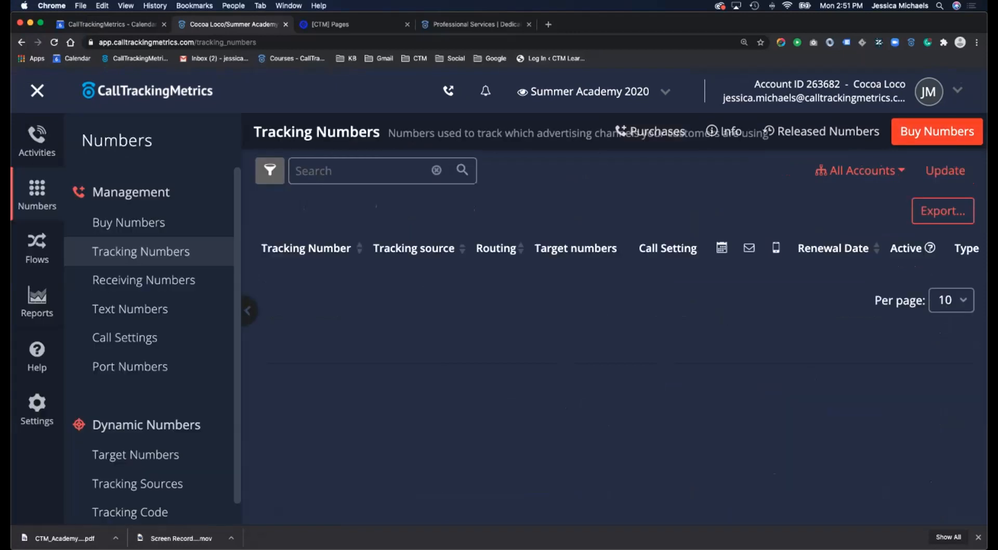
pyautogui.click(79, 222)
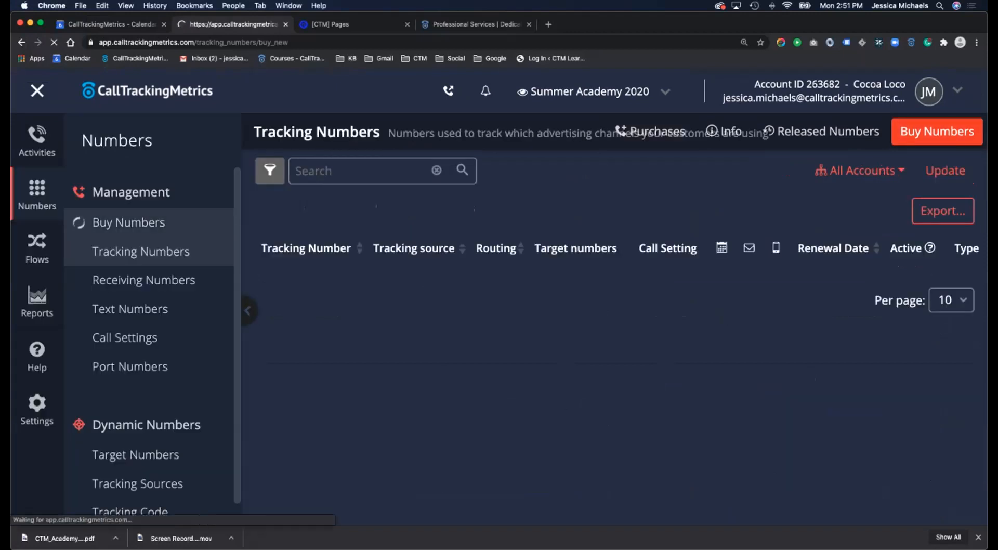
pyautogui.scroll(-1, 295, 338)
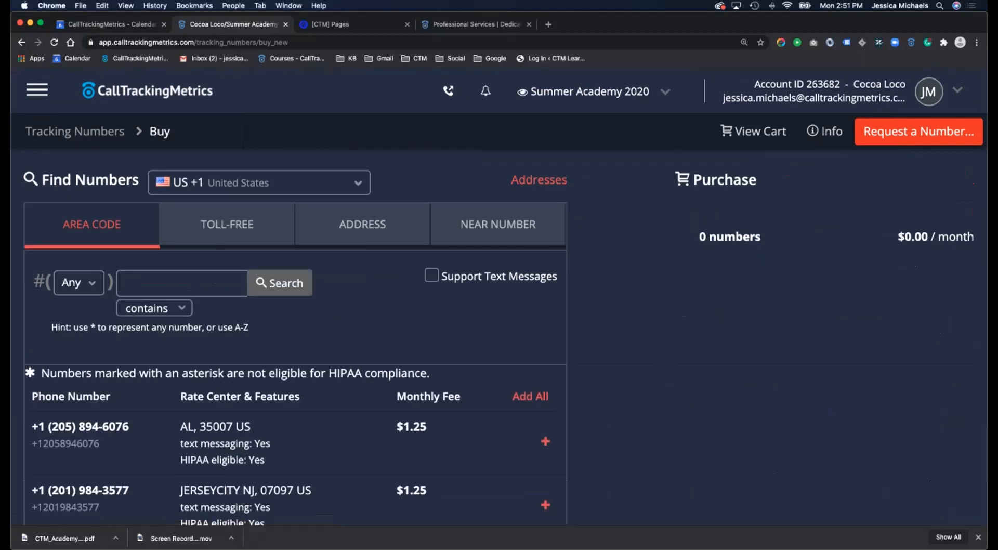
pyautogui.scroll(1, 295, 338)
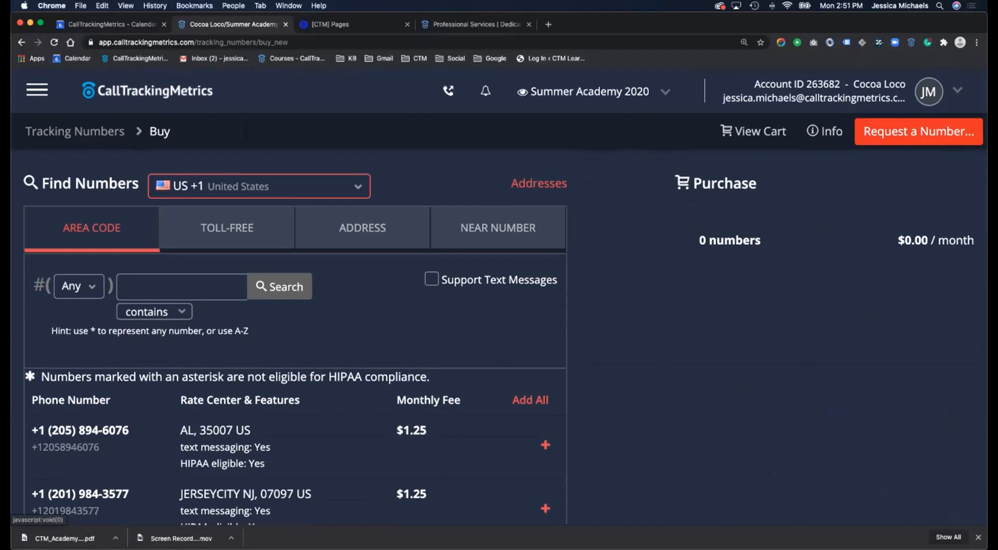
# - Browse the country list for numbers, keeping United States selected
pyautogui.click(259, 186)
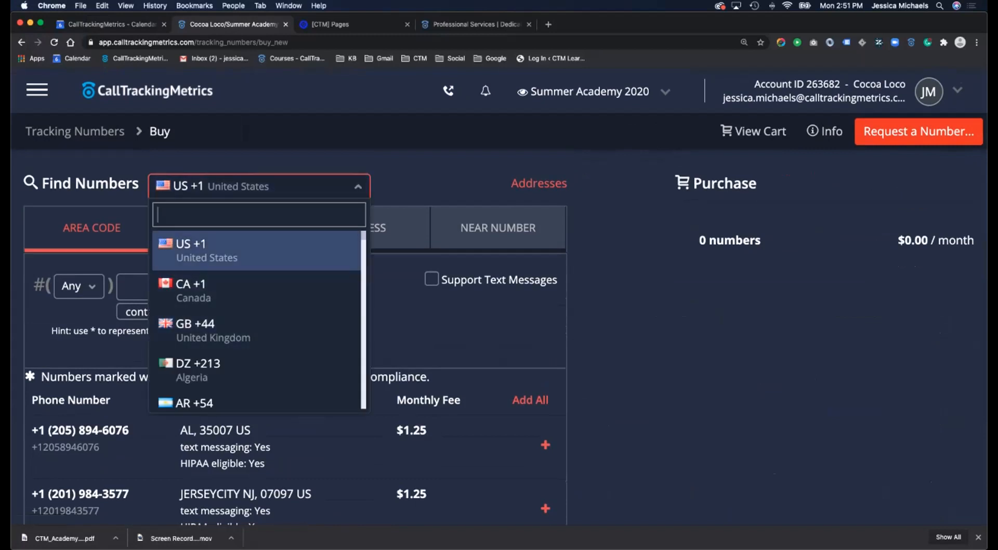
pyautogui.scroll(-2, 257, 294)
pyautogui.scroll(-10, 257, 319)
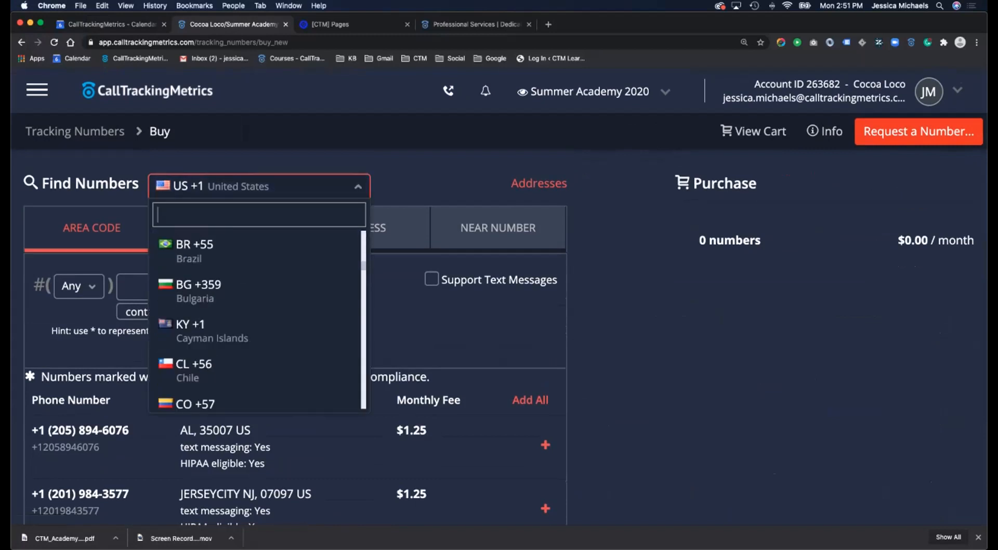
pyautogui.scroll(-10, 256, 320)
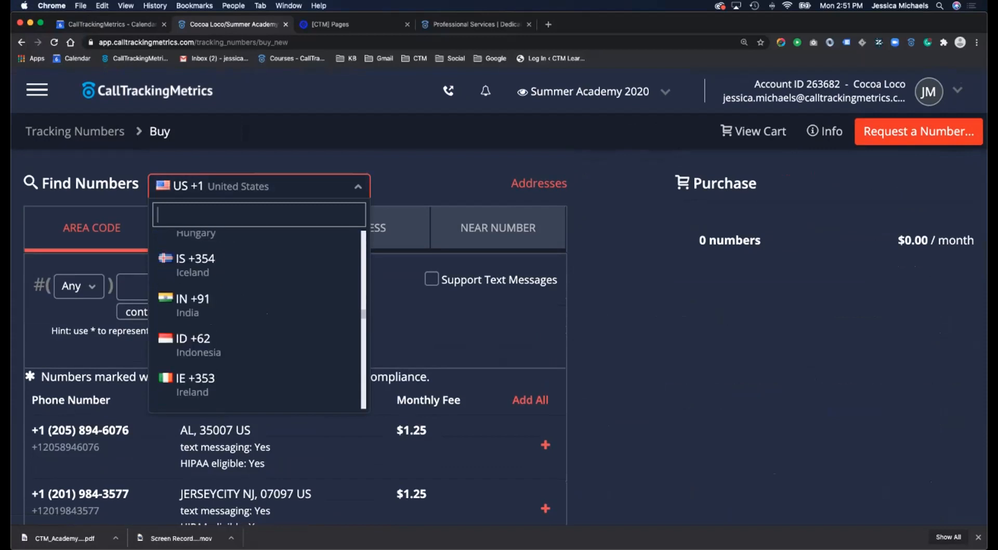
pyautogui.scroll(-3, 257, 319)
pyautogui.scroll(10, 257, 211)
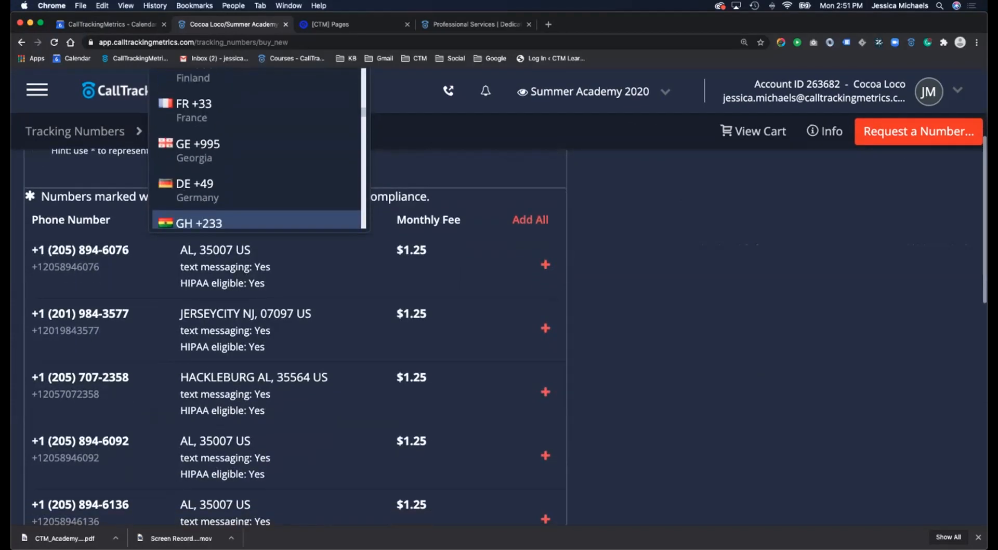
pyautogui.scroll(12, 256, 211)
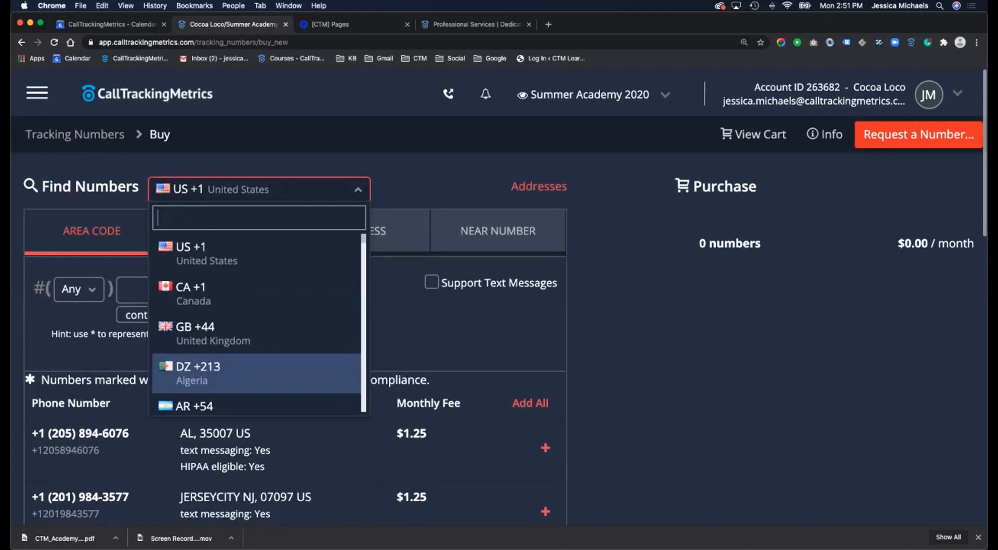
pyautogui.press('Escape')
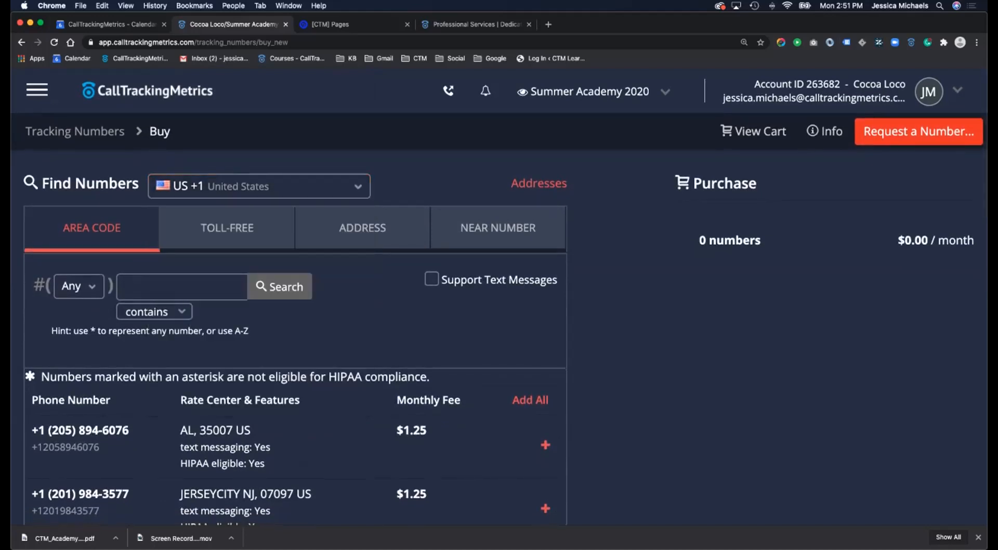
pyautogui.scroll(-1, 295, 337)
pyautogui.scroll(-2, 546, 356)
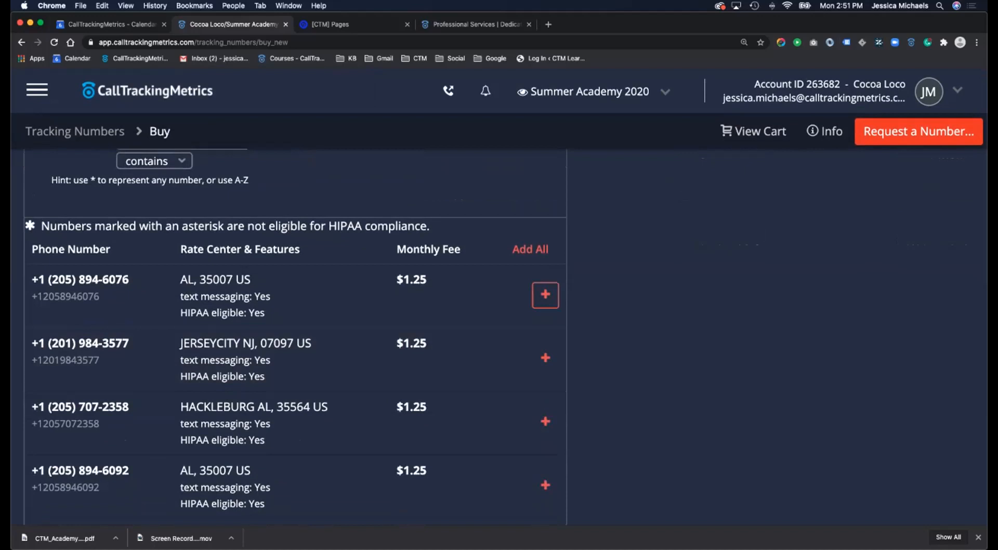
# - Check the account's Contact Center plan in the account details panel
pyautogui.click(958, 90)
pyautogui.moveTo(715, 308); pyautogui.dragTo(789, 309)
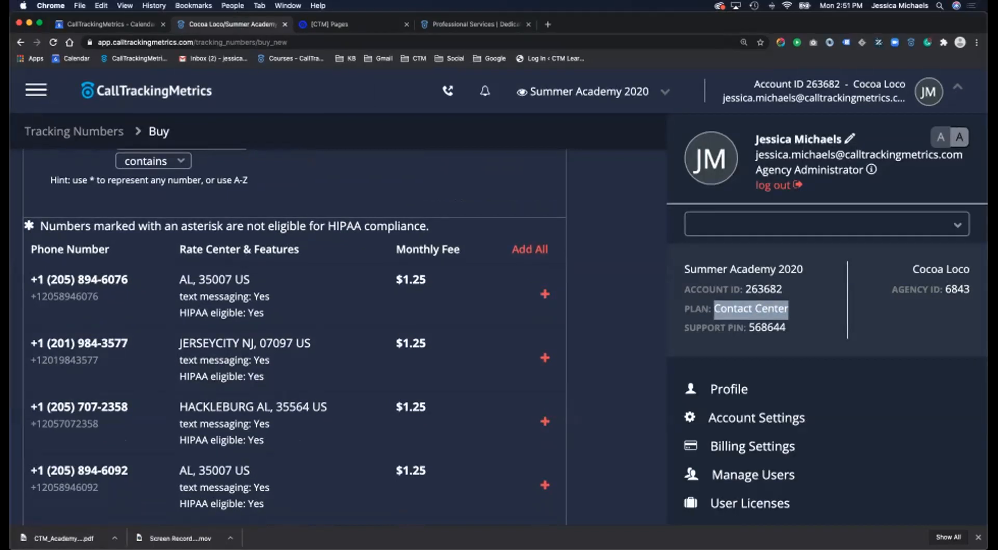
pyautogui.click(546, 295)
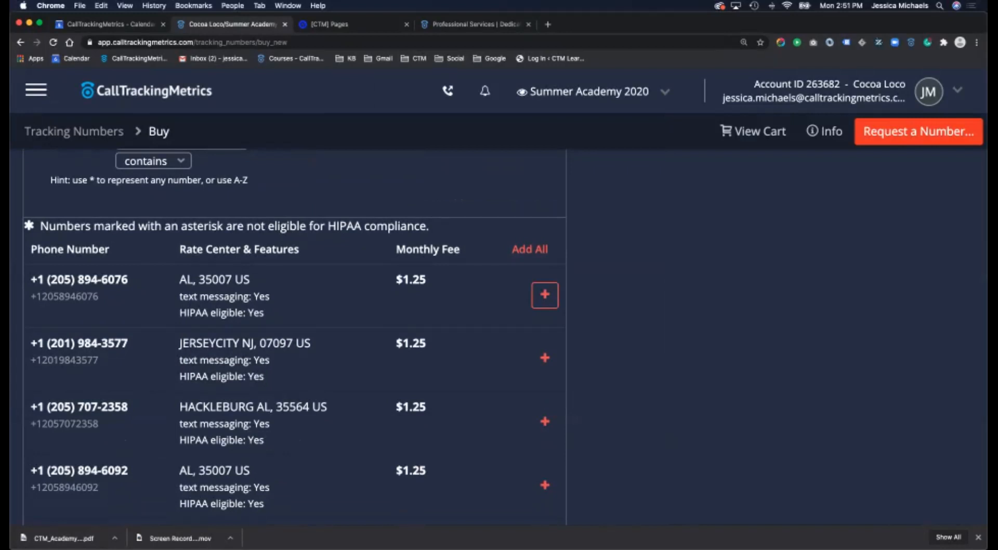
pyautogui.scroll(3, 546, 295)
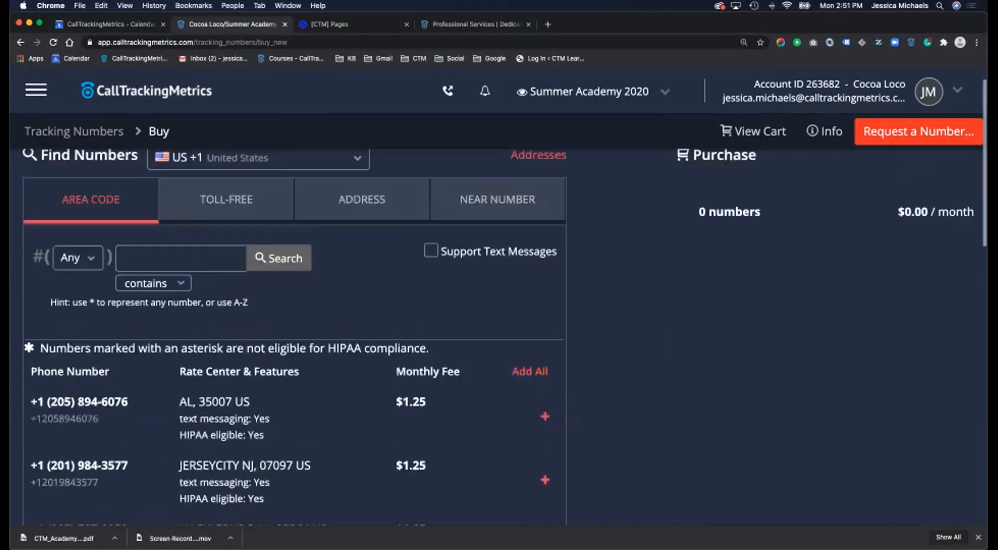
# - Show available United Kingdom (GB +44) numbers
pyautogui.click(259, 166)
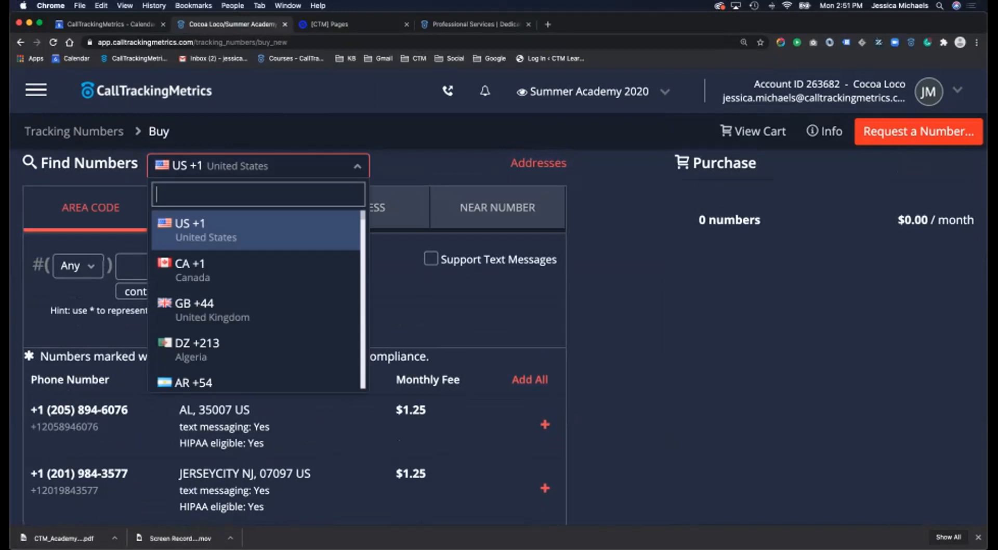
pyautogui.scroll(-1, 255, 271)
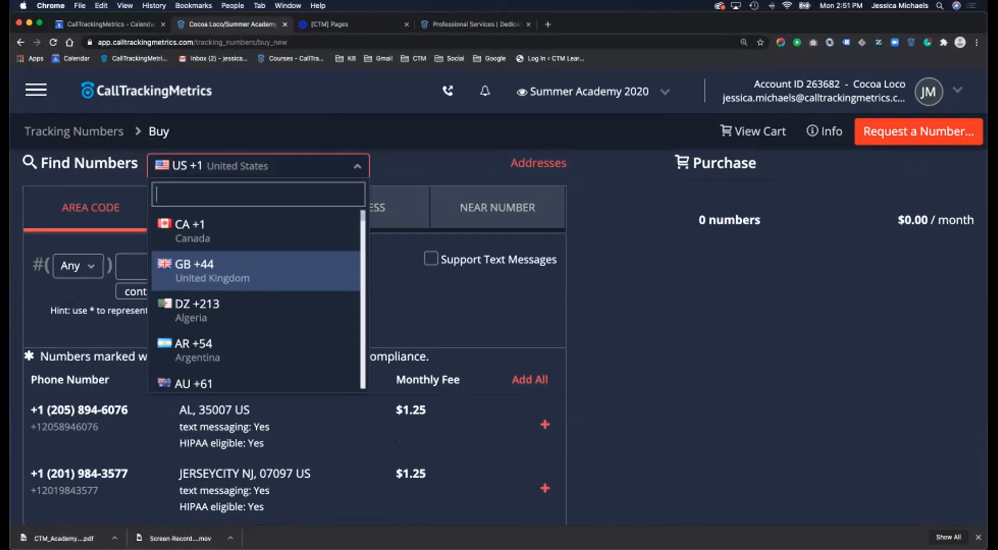
pyautogui.click(255, 271)
pyautogui.scroll(-2, 256, 271)
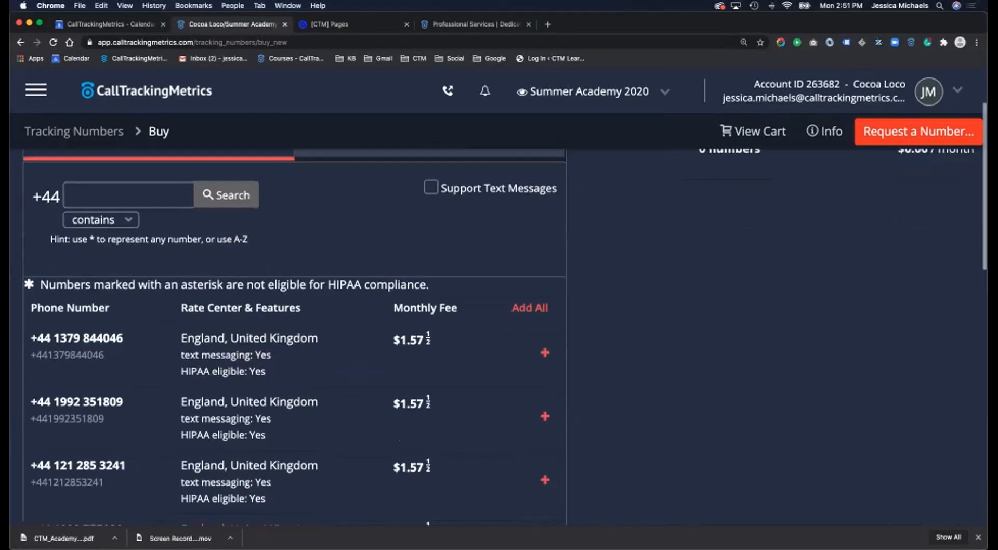
pyautogui.scroll(1, 545, 354)
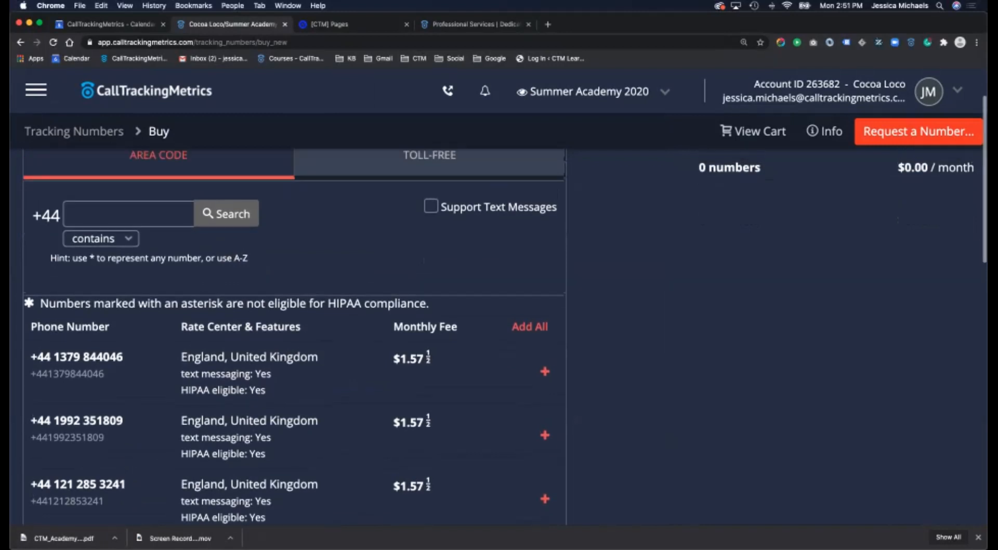
pyautogui.scroll(2, 294, 333)
# - Show available France (FR +33) numbers
pyautogui.click(258, 186)
pyautogui.scroll(-2, 256, 259)
pyautogui.scroll(-3, 256, 317)
pyautogui.scroll(-6, 256, 318)
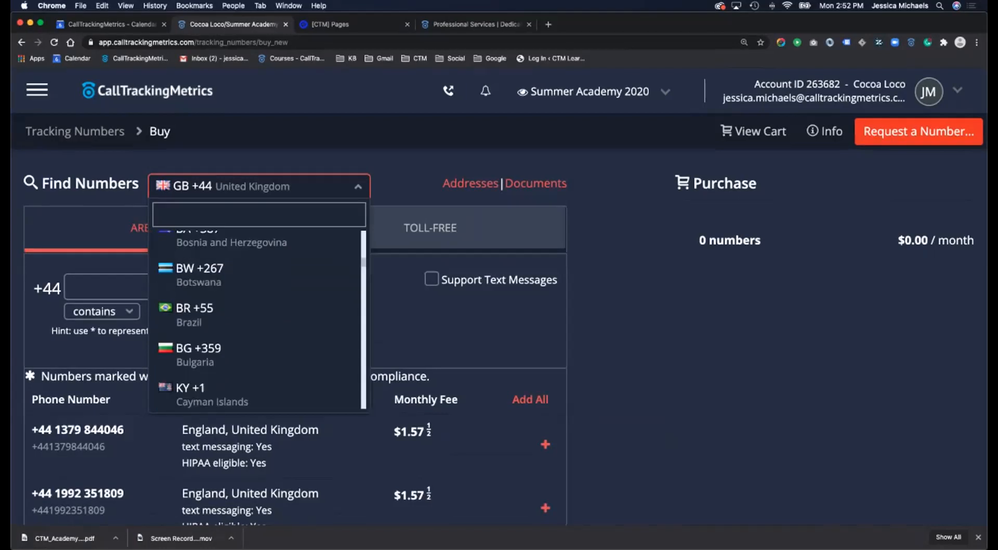
pyautogui.scroll(-6, 256, 317)
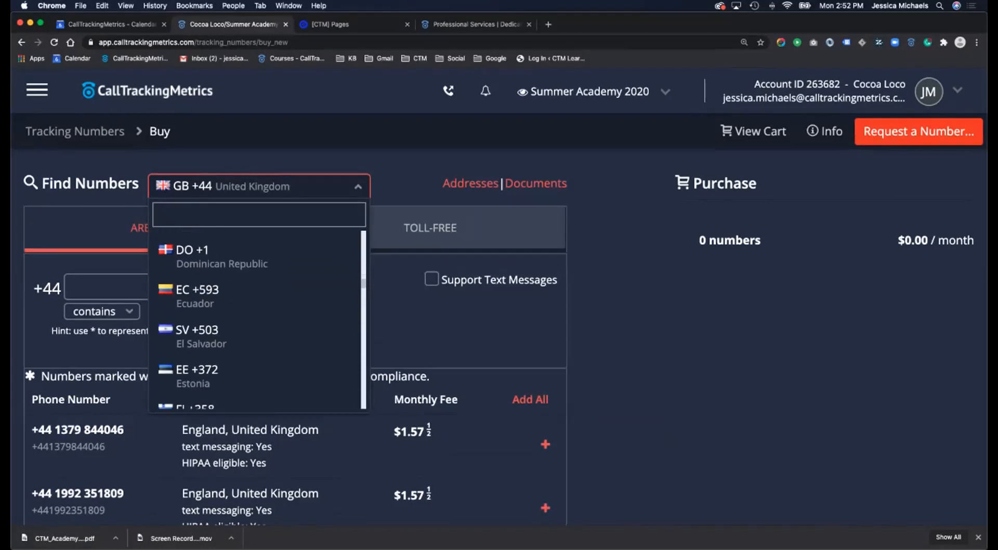
pyautogui.click(194, 302)
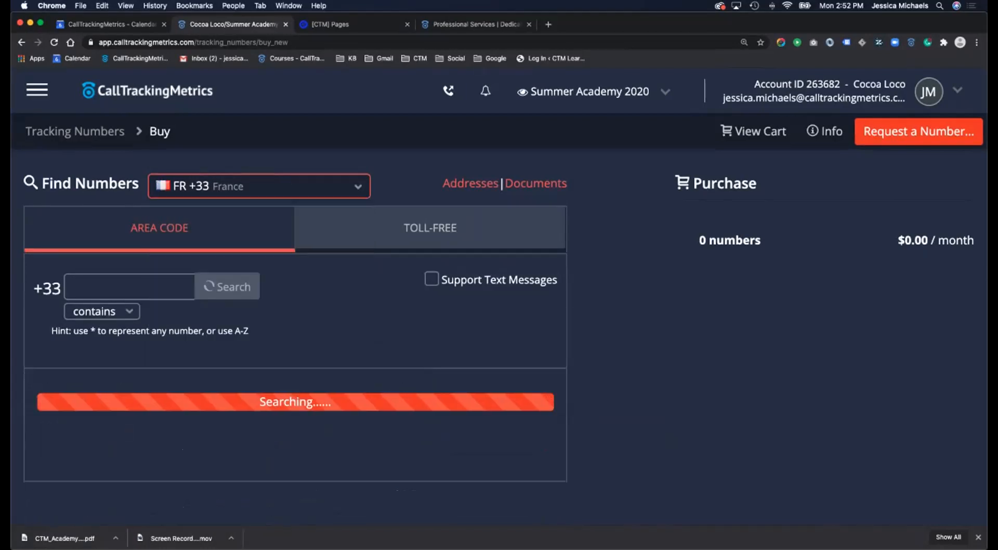
pyautogui.scroll(-2, 291, 317)
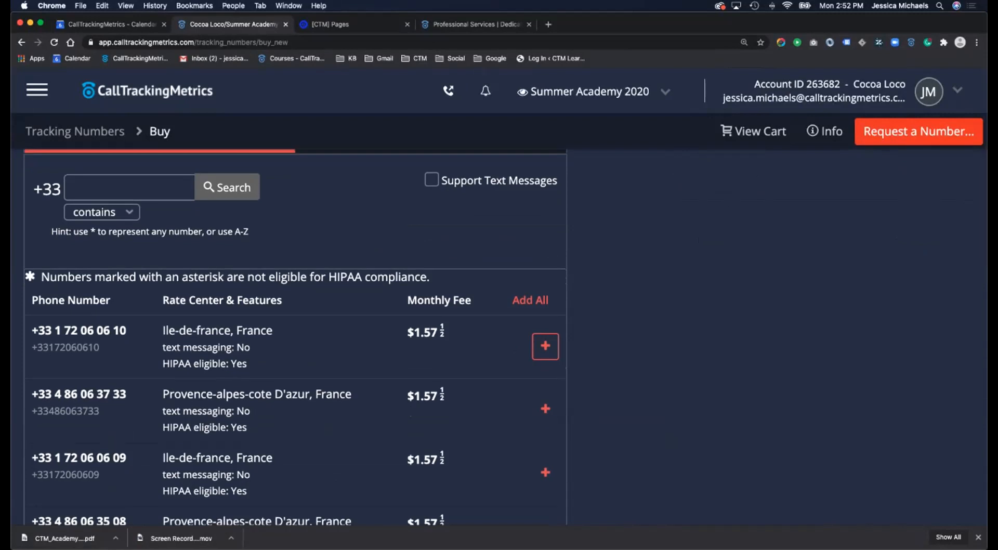
pyautogui.scroll(2, 546, 347)
# - Switch the number search back to United States (US +1) and browse the results
pyautogui.click(259, 186)
pyautogui.scroll(15, 255, 309)
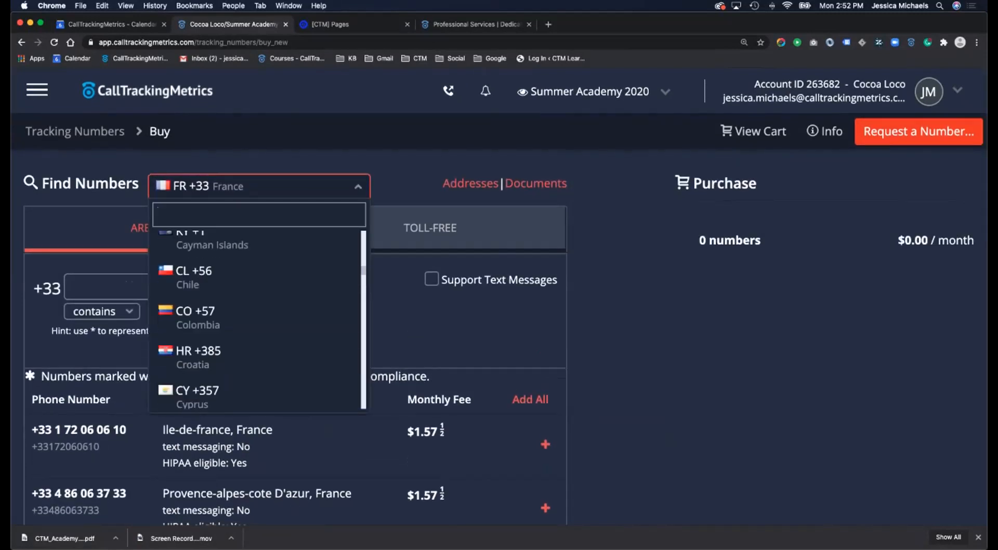
pyautogui.click(207, 250)
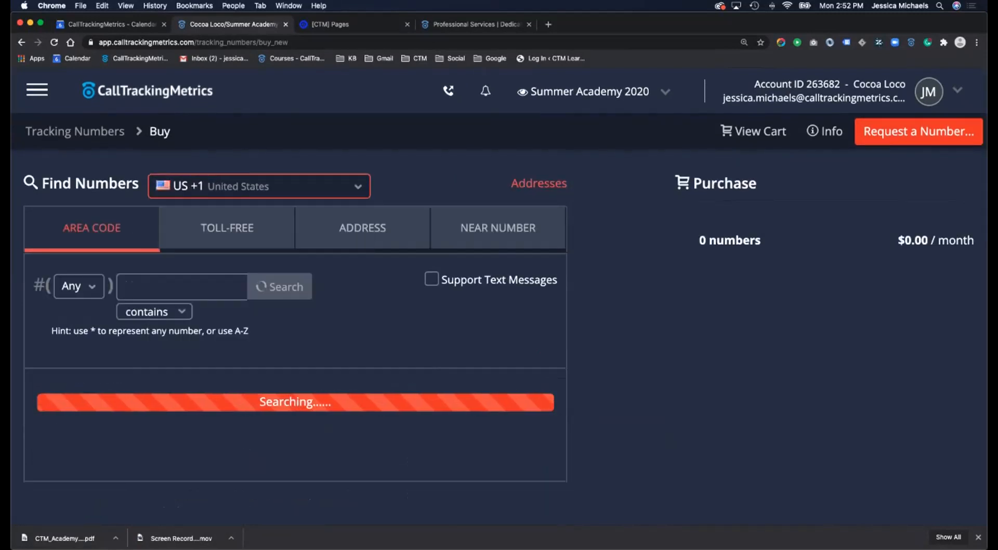
pyautogui.scroll(-2, 546, 357)
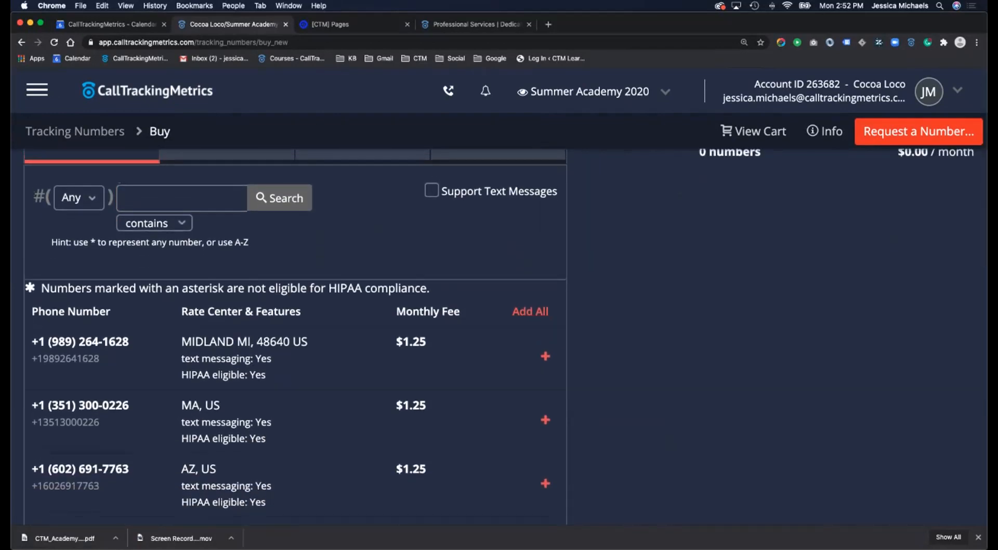
pyautogui.scroll(-7, 545, 426)
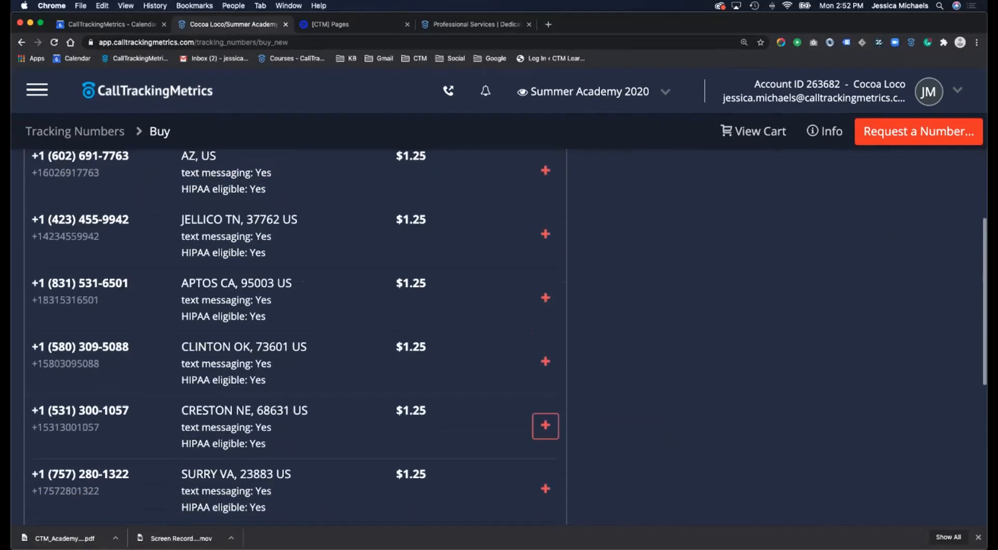
pyautogui.scroll(9, 545, 425)
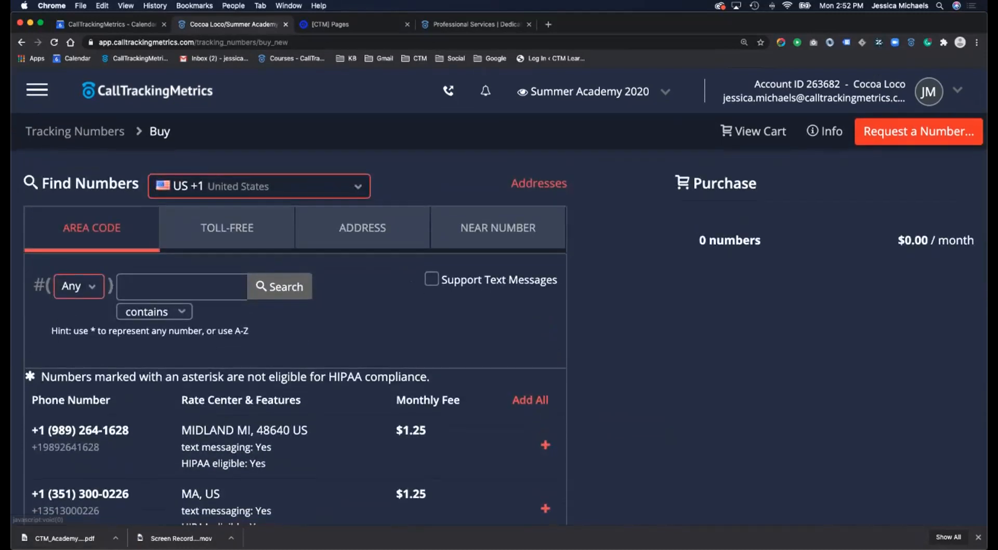
pyautogui.click(79, 286)
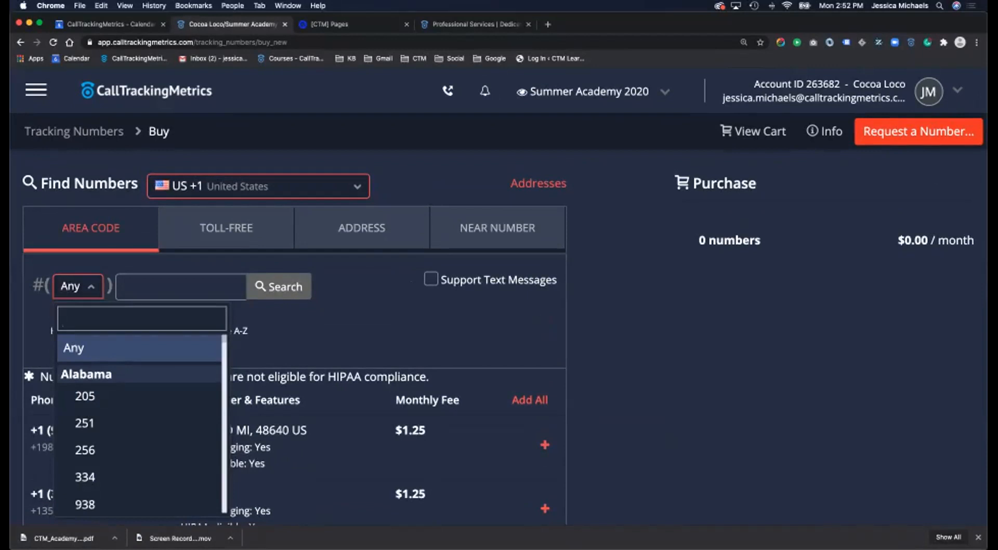
pyautogui.write('410')
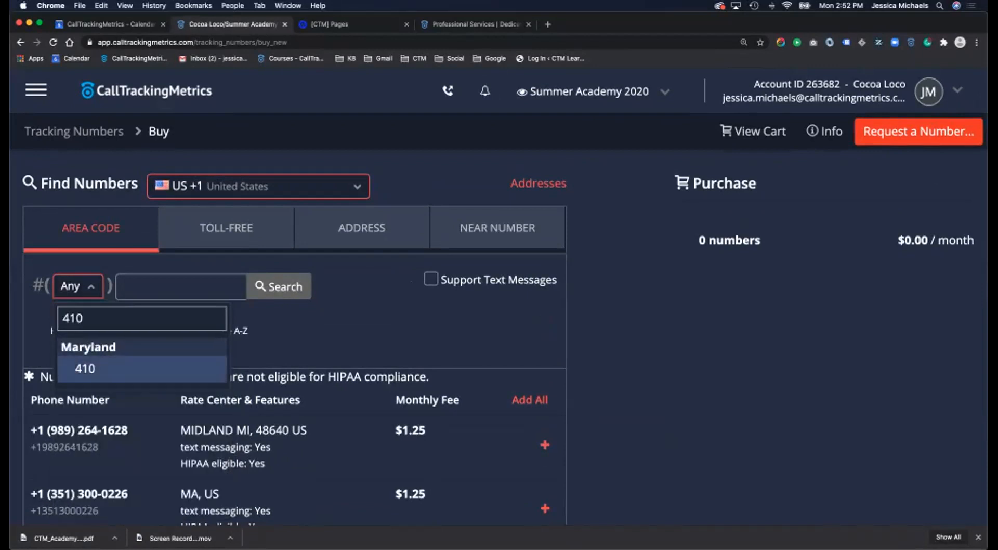
pyautogui.press('Return')
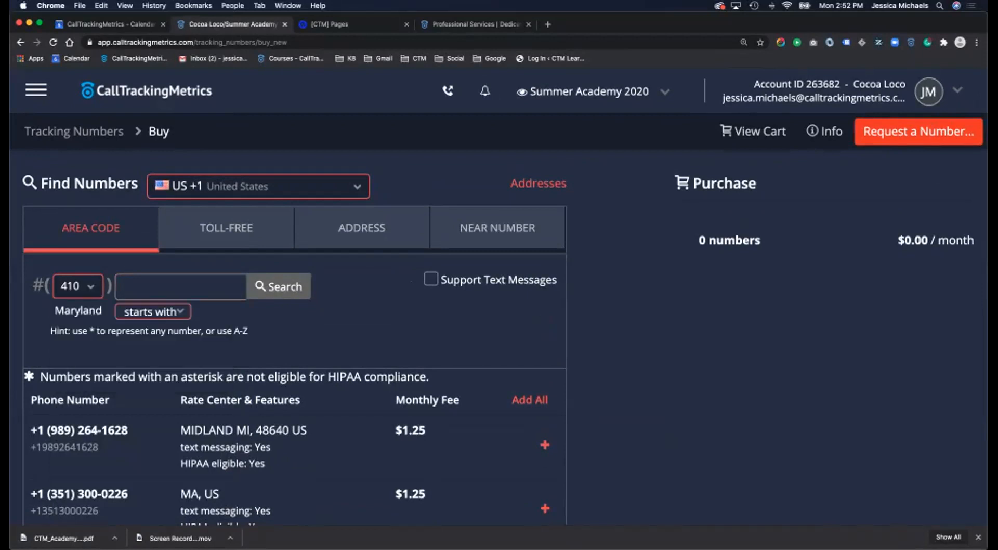
pyautogui.click(279, 287)
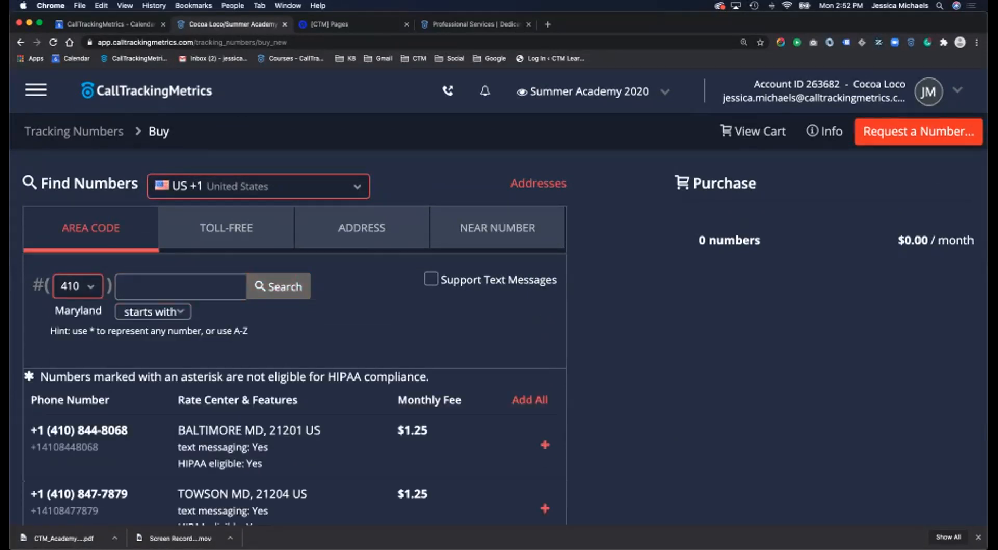
pyautogui.scroll(-3, 294, 364)
pyautogui.scroll(-2, 545, 313)
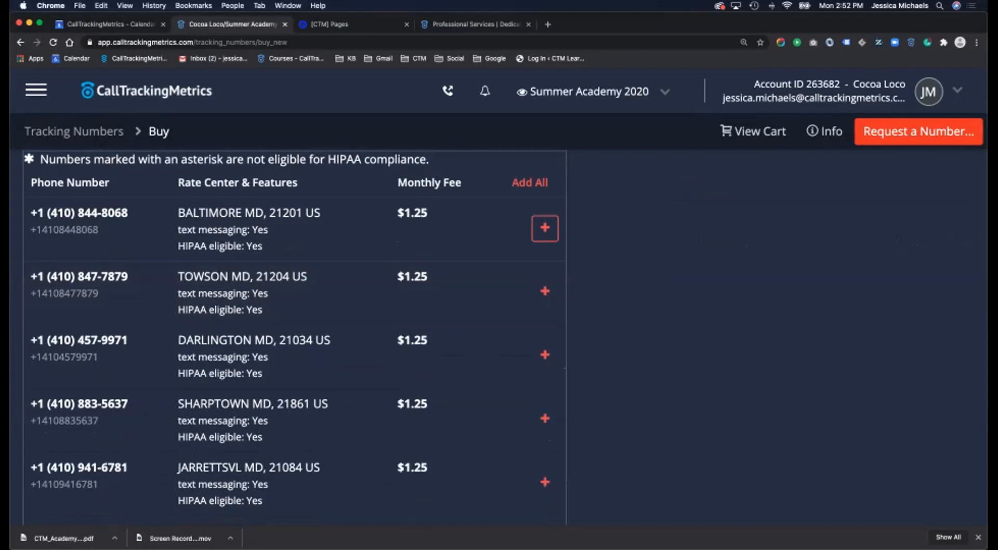
pyautogui.scroll(-10, 545, 352)
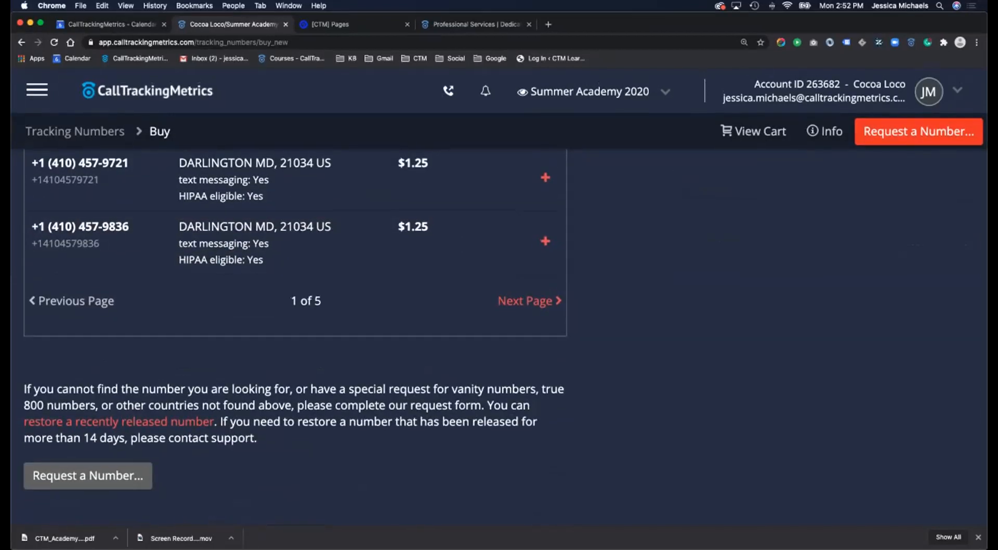
pyautogui.scroll(2, 544, 311)
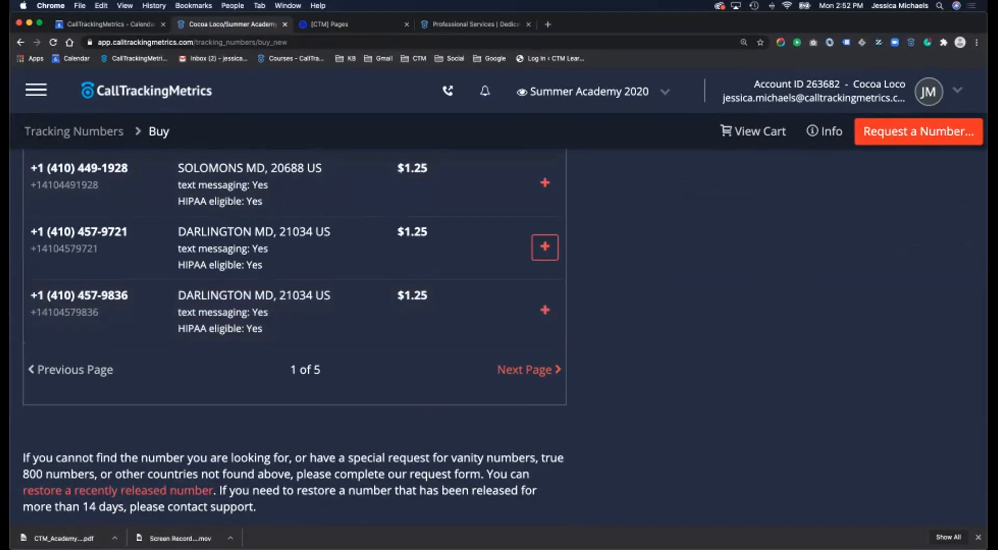
pyautogui.scroll(10, 545, 247)
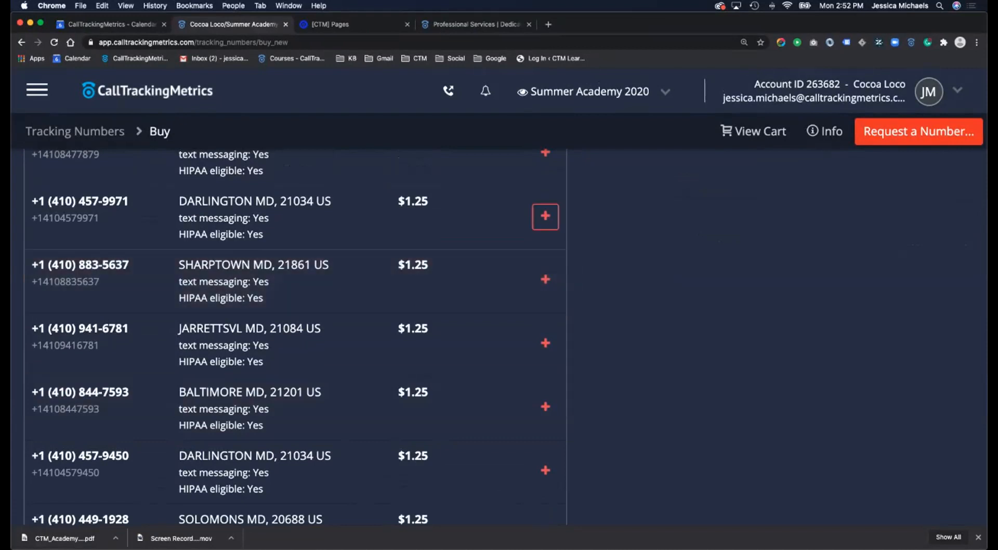
pyautogui.scroll(5, 545, 244)
pyautogui.scroll(3, 294, 338)
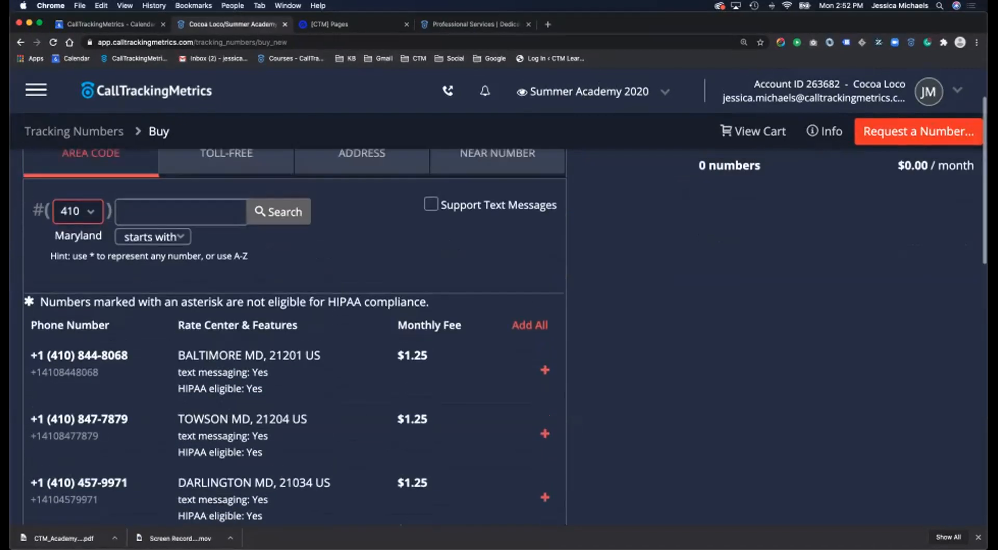
# - Show Maryland numbers in area code 443
pyautogui.click(78, 212)
pyautogui.scroll(-2, 104, 323)
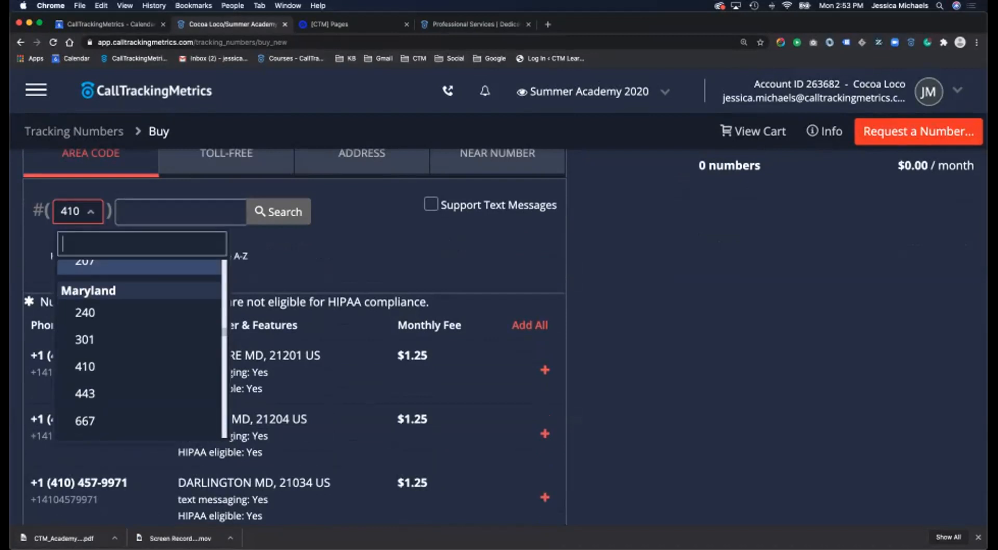
pyautogui.scroll(-2, 104, 364)
pyautogui.click(86, 334)
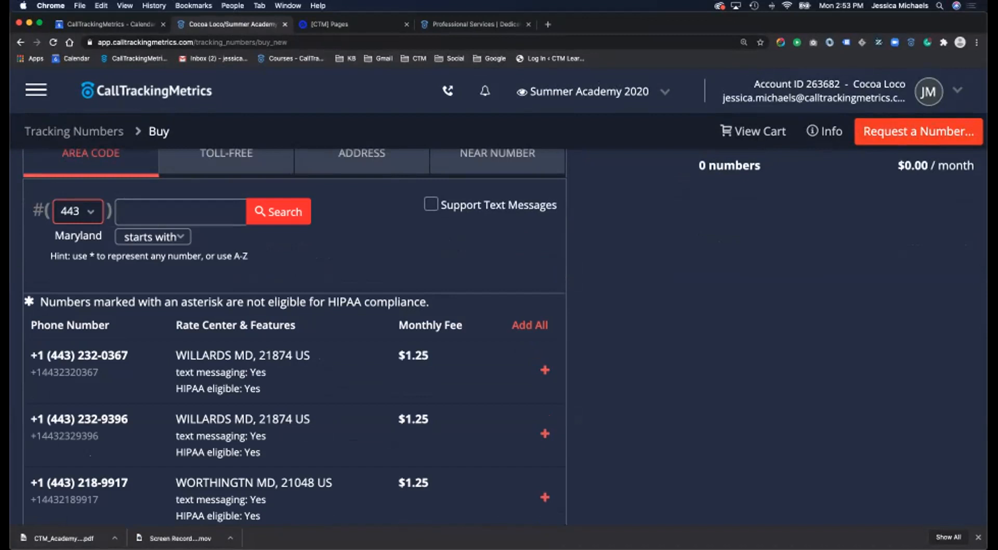
pyautogui.scroll(-3, 545, 245)
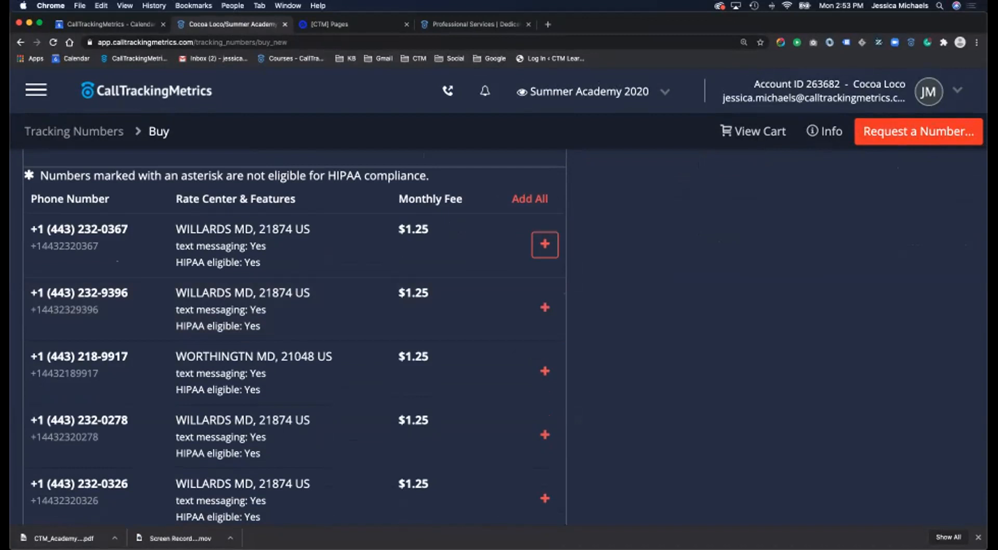
pyautogui.scroll(2, 544, 247)
pyautogui.scroll(-3, 545, 247)
pyautogui.scroll(-3, 545, 250)
pyautogui.scroll(7, 545, 250)
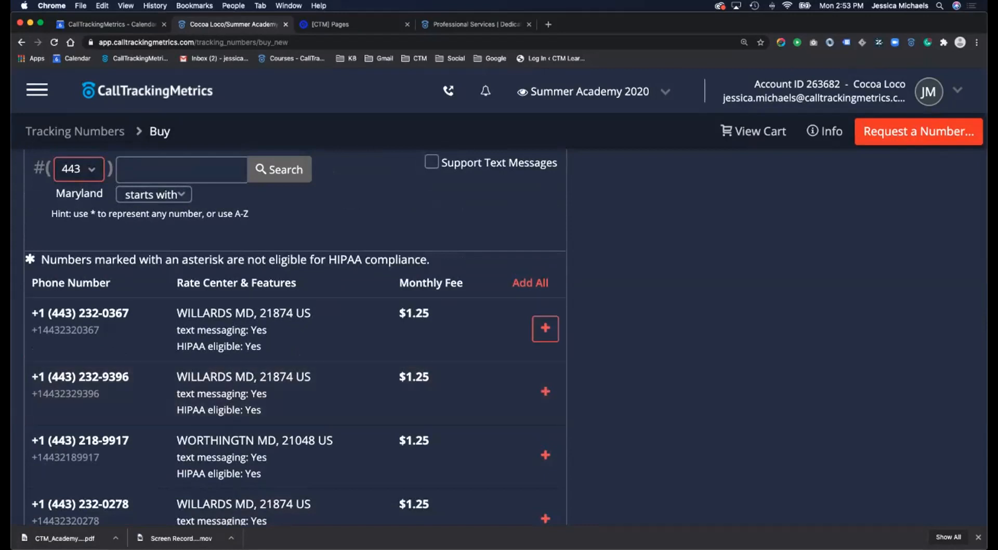
pyautogui.click(545, 329)
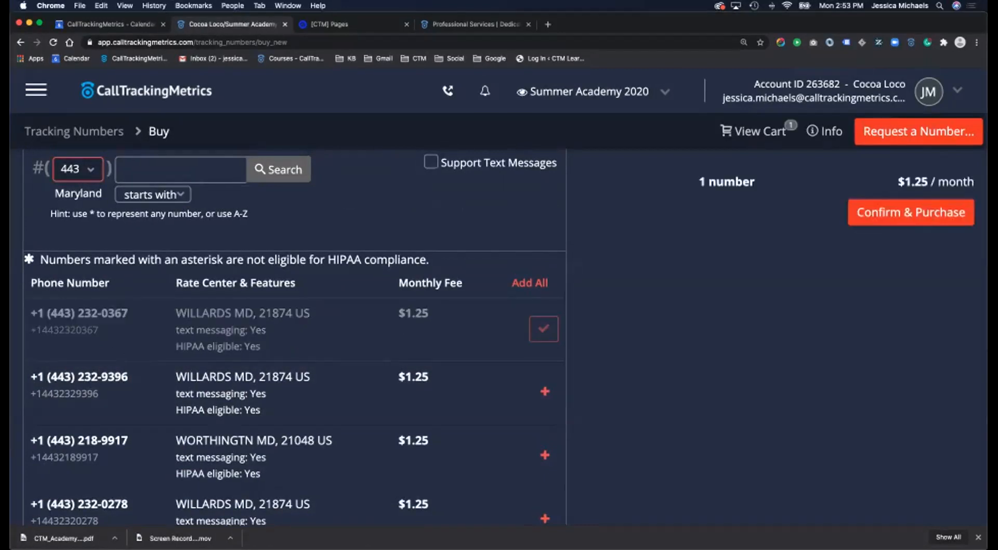
pyautogui.scroll(1, 545, 328)
pyautogui.scroll(2, 499, 312)
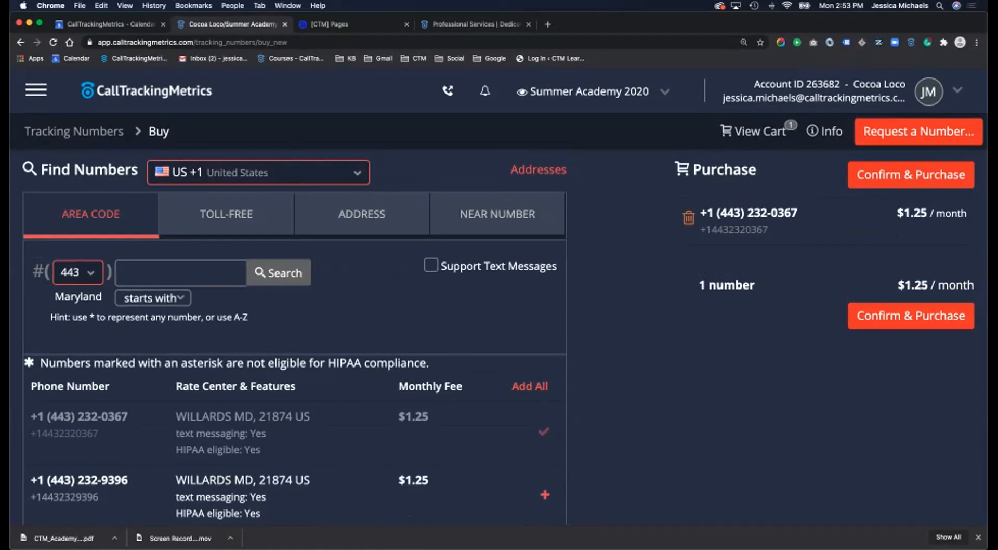
pyautogui.click(227, 213)
pyautogui.click(91, 214)
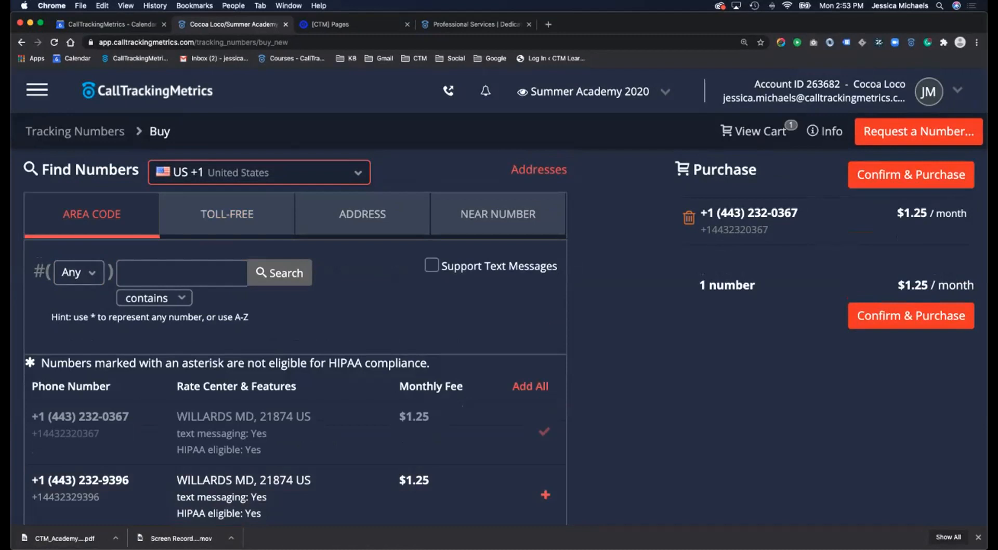
# - Switch to toll-free search and list the available toll-free numbers
pyautogui.click(227, 214)
pyautogui.click(182, 273)
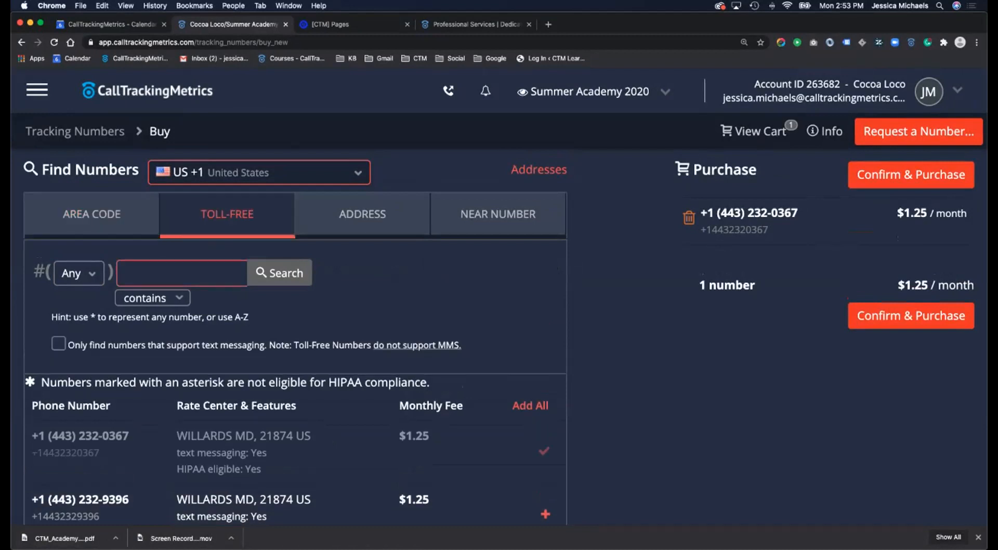
pyautogui.click(279, 272)
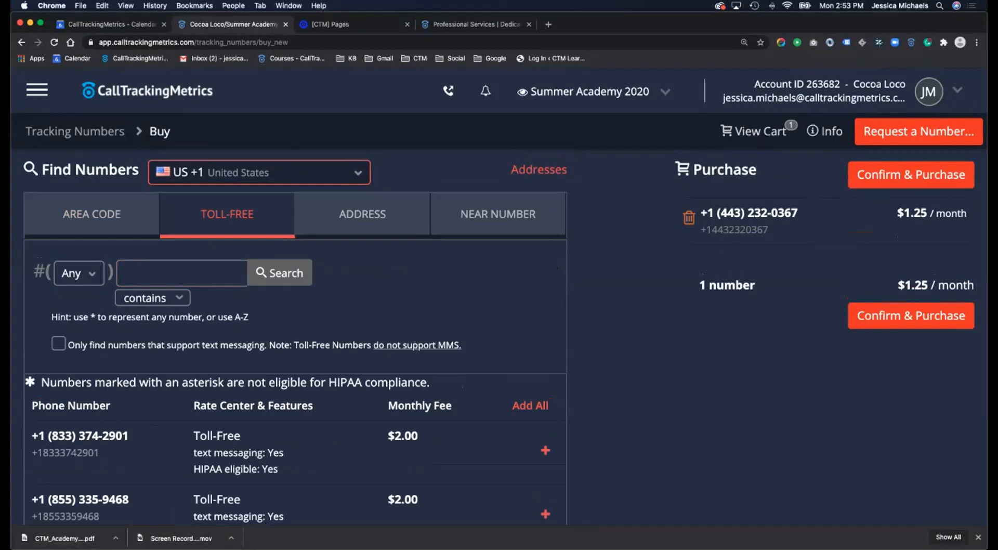
pyautogui.scroll(-5, 546, 288)
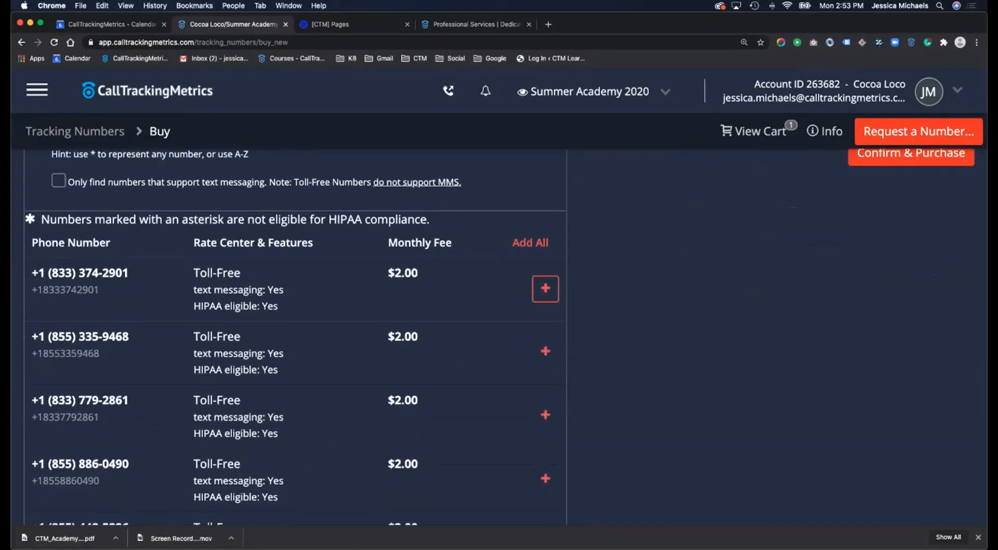
pyautogui.scroll(-10, 546, 333)
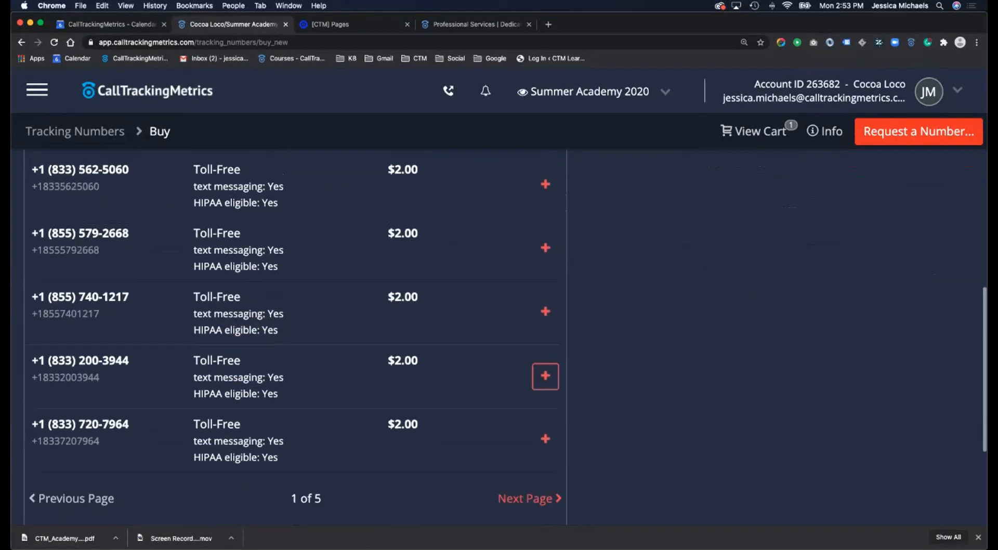
pyautogui.scroll(10, 546, 376)
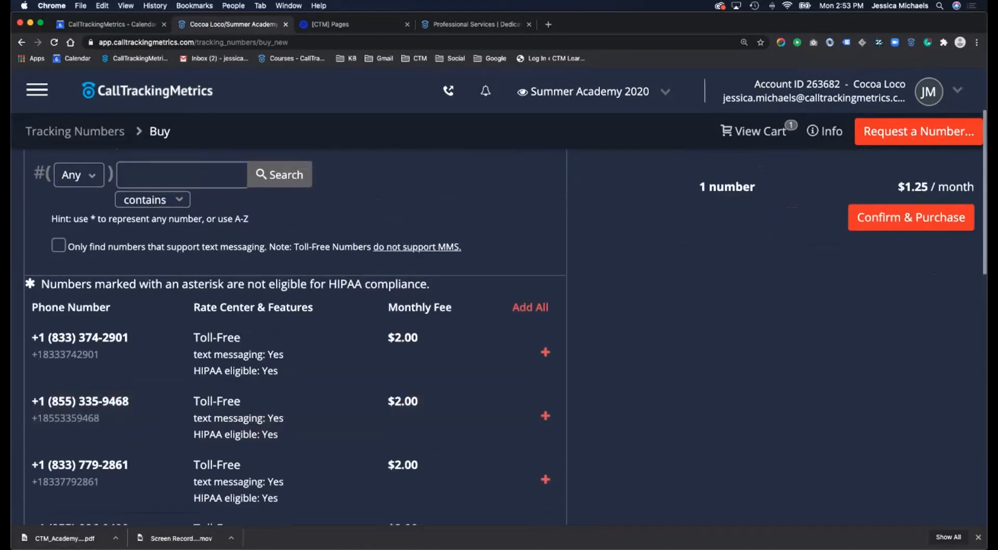
# - Filter the toll-free results to the 877 prefix
pyautogui.click(79, 175)
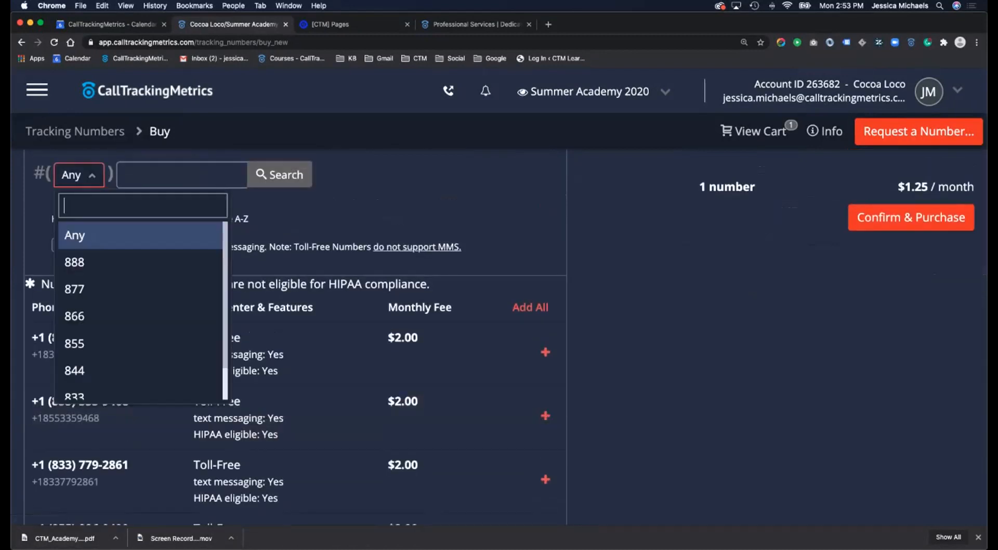
pyautogui.click(76, 262)
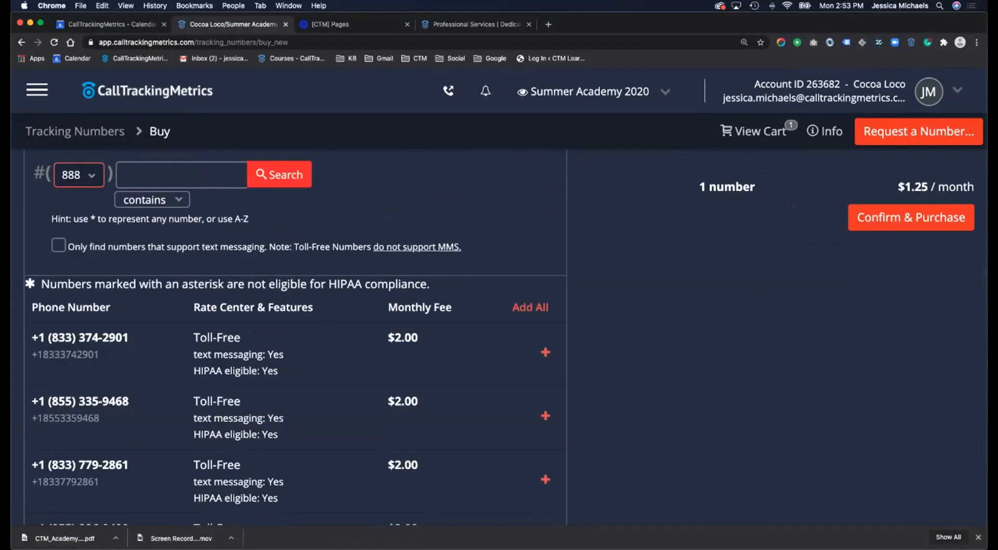
pyautogui.click(78, 175)
pyautogui.click(78, 289)
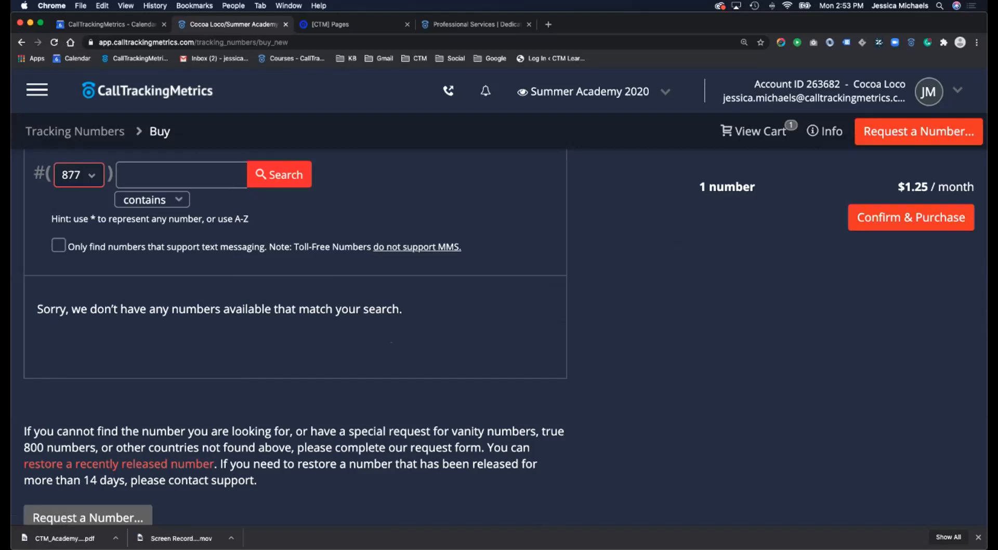
pyautogui.click(275, 174)
pyautogui.scroll(-3, 545, 354)
pyautogui.scroll(3, 545, 353)
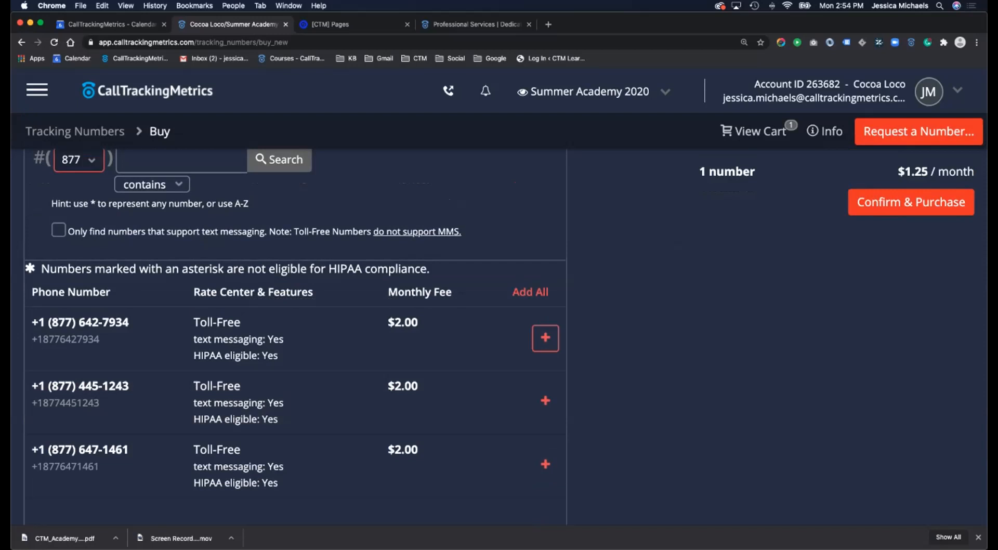
pyautogui.scroll(-2, 546, 339)
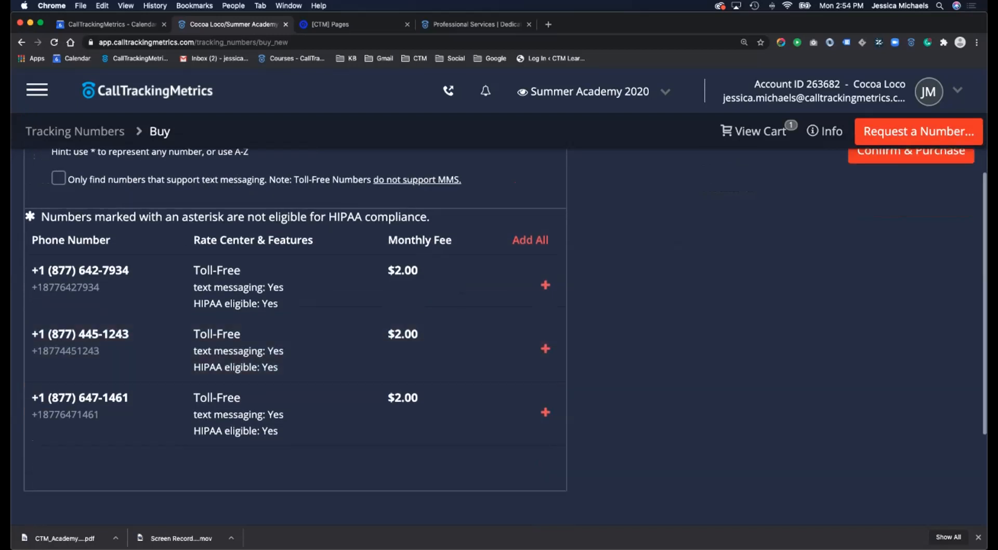
pyautogui.click(545, 285)
pyautogui.click(545, 349)
# - Search the 800 toll-free prefix and confirm no numbers are available
pyautogui.scroll(3, 545, 349)
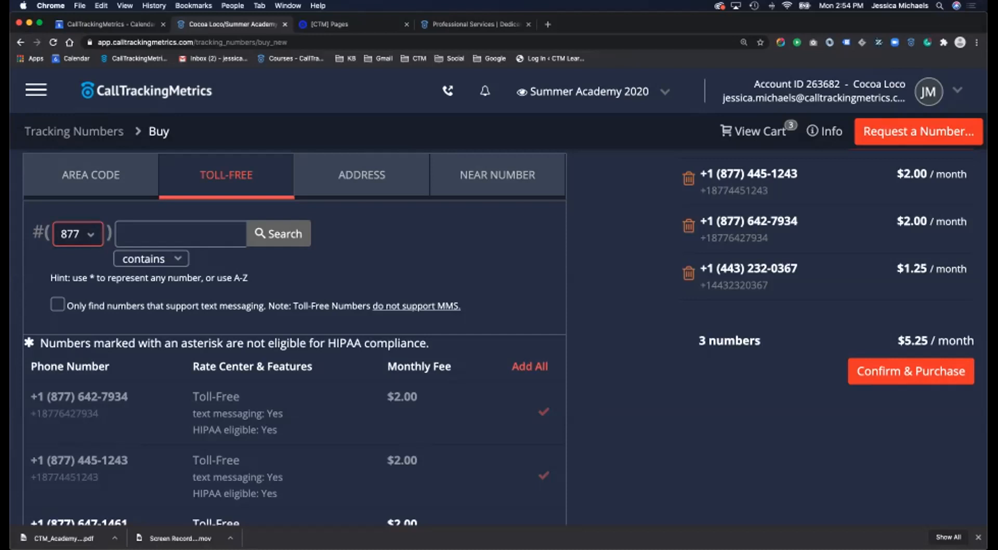
pyautogui.scroll(-2, 499, 322)
pyautogui.scroll(3, 499, 322)
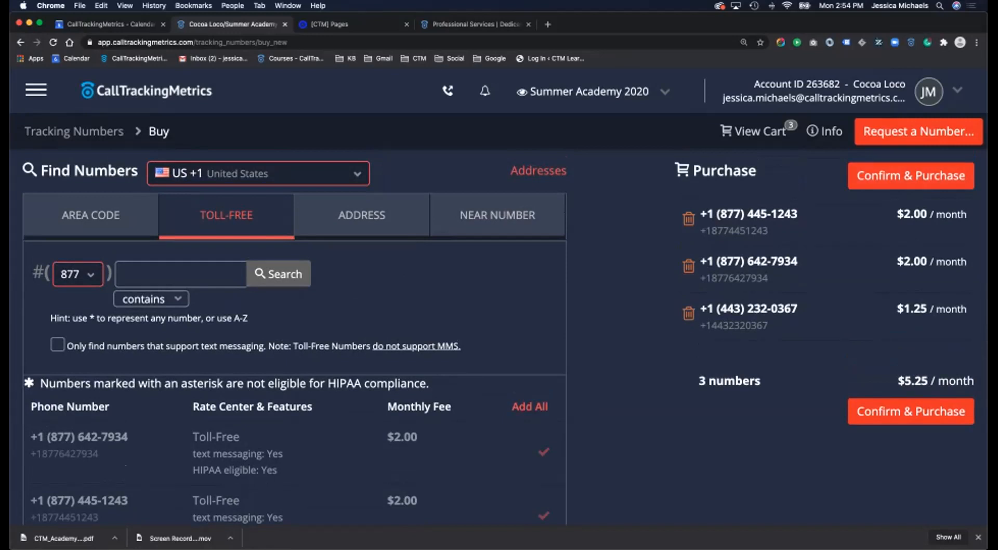
pyautogui.click(78, 274)
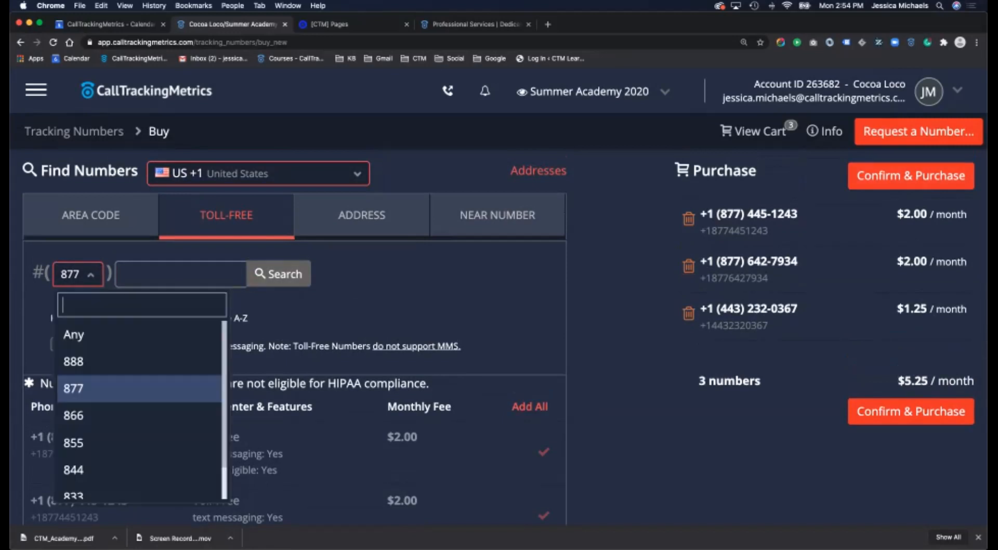
pyautogui.press('Down')
pyautogui.press('Down')
pyautogui.press('Down')
pyautogui.press('Down')
pyautogui.press('Down')
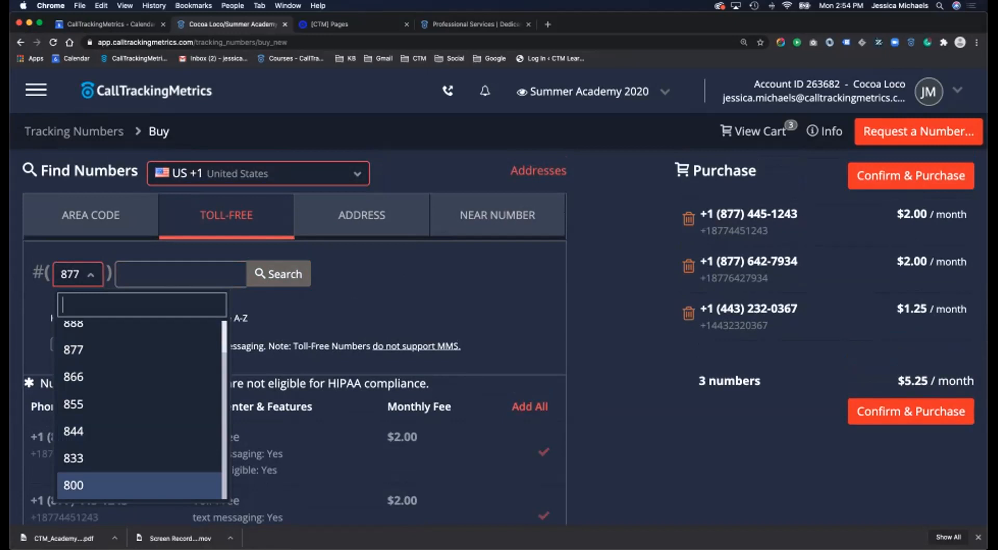
pyautogui.press('Return')
pyautogui.click(279, 274)
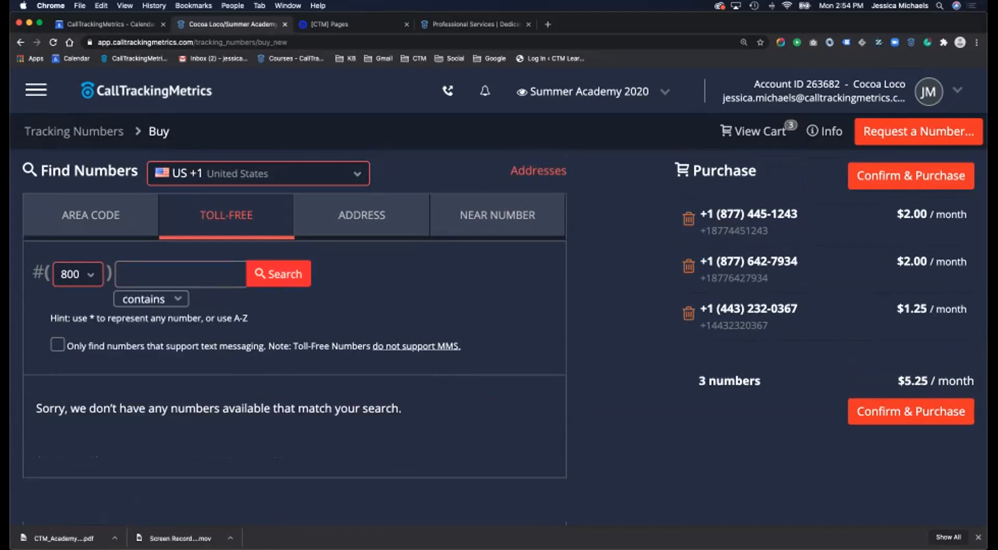
pyautogui.scroll(-3, 279, 274)
pyautogui.scroll(3, 294, 312)
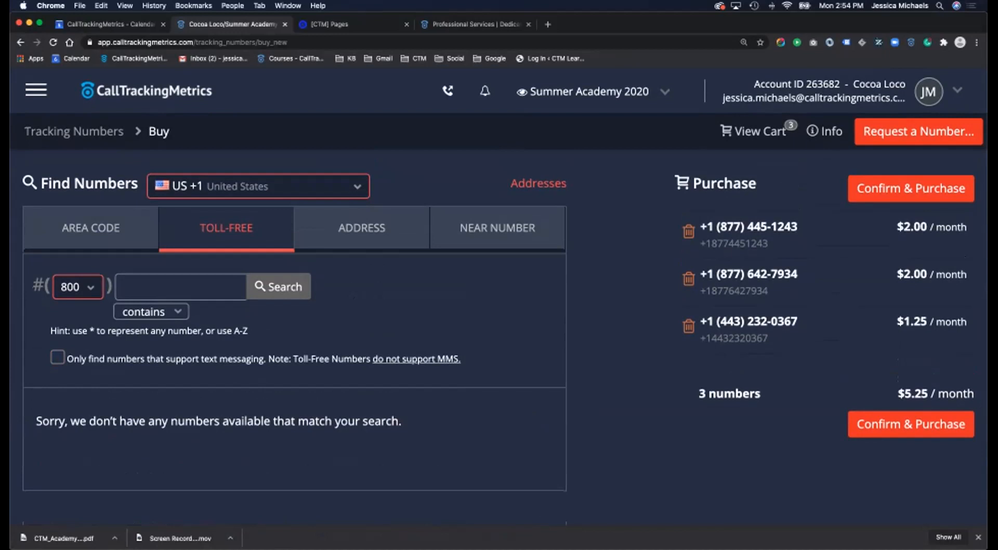
# - Start a custom number request, bringing up the warning about emptying the cart
pyautogui.scroll(-5, 294, 312)
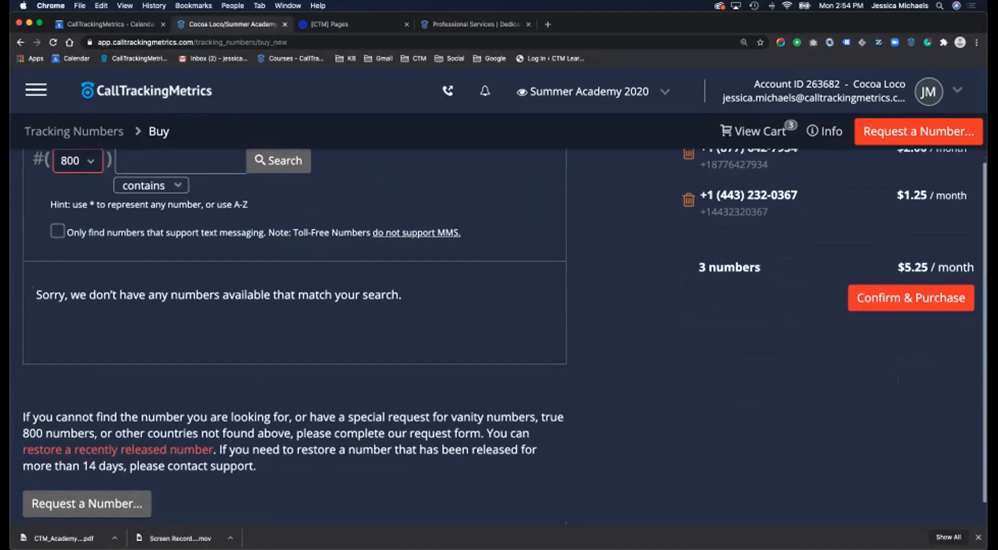
pyautogui.scroll(5, 294, 311)
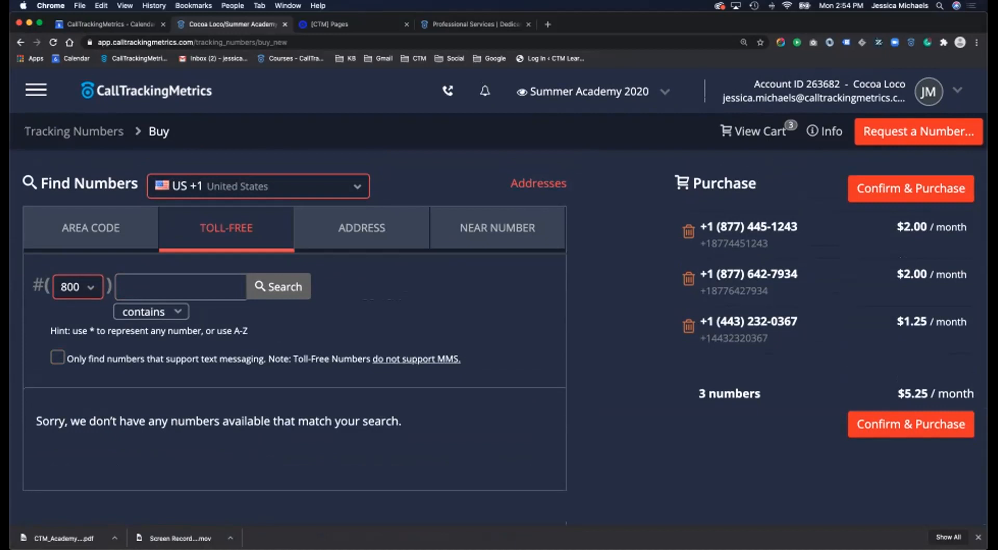
pyautogui.scroll(-3, 294, 312)
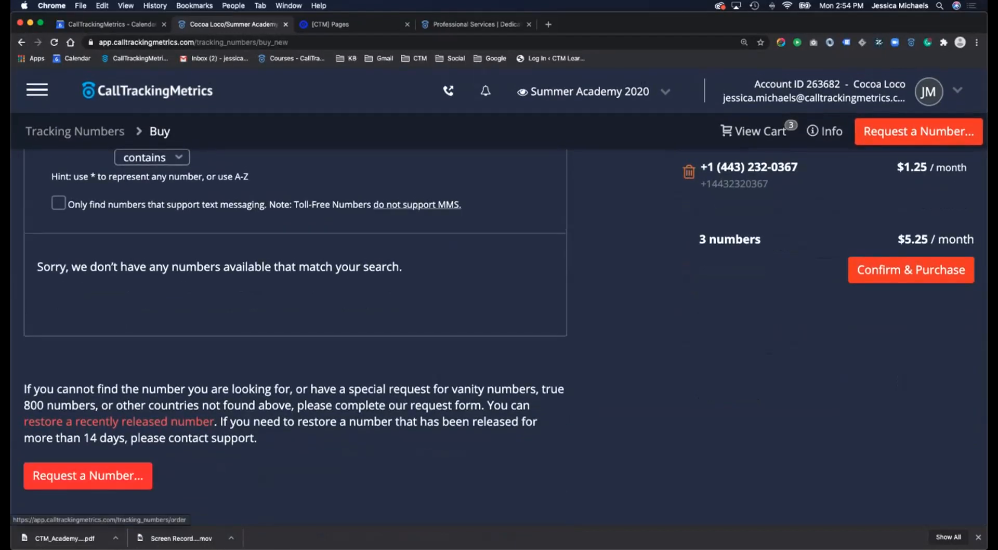
pyautogui.click(88, 470)
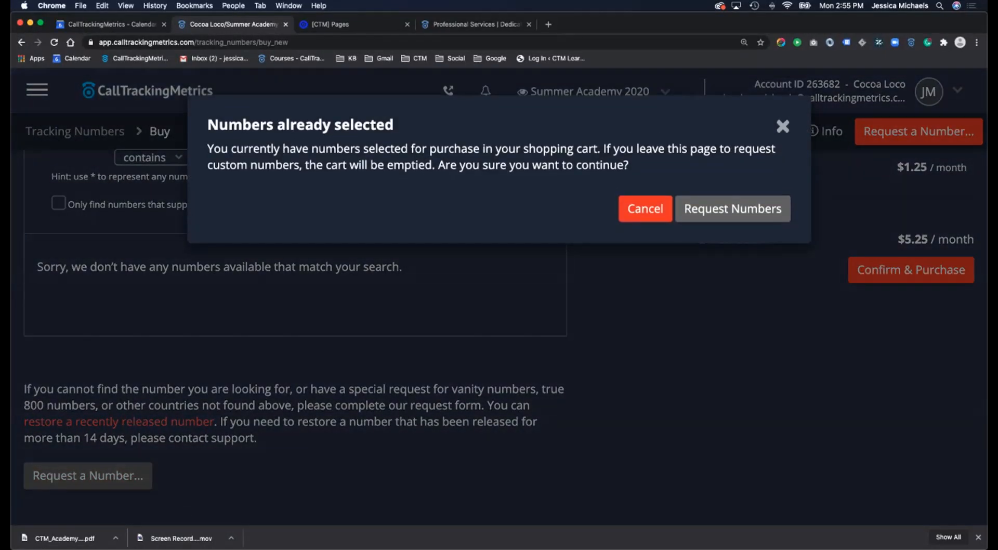
# - Confirm leaving the cart page to open the Tracking Number Request Form
pyautogui.click(732, 209)
pyautogui.click(575, 190)
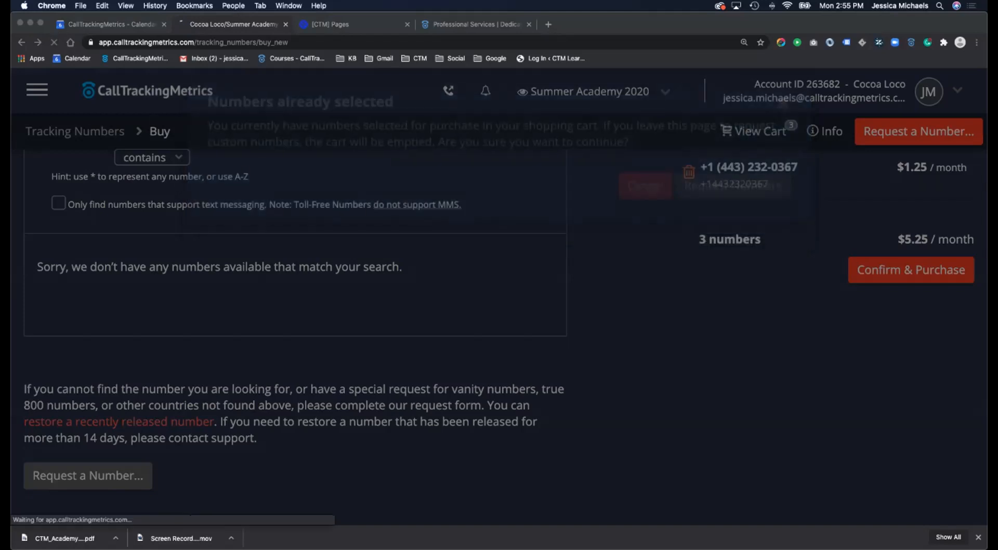
pyautogui.scroll(-4, 498, 312)
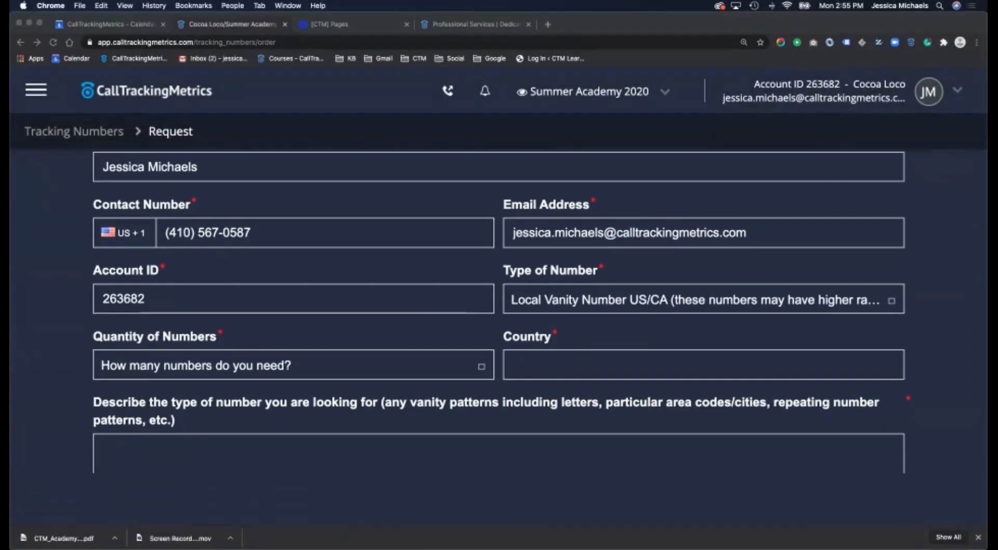
pyautogui.scroll(-1, 498, 312)
pyautogui.scroll(-3, 498, 312)
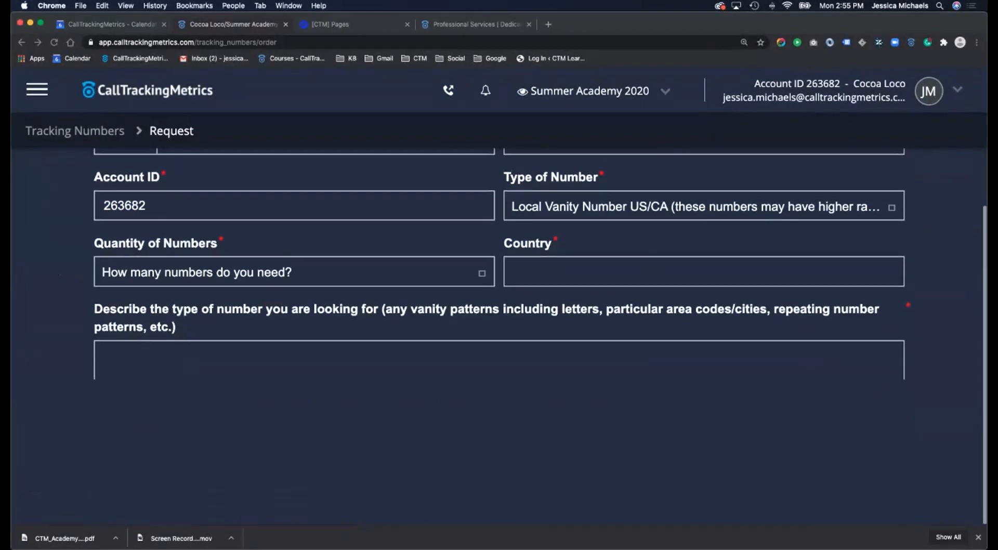
# - Describe the wanted number as 'true 800' and review the request form
pyautogui.click(498, 360)
pyautogui.click(498, 360)
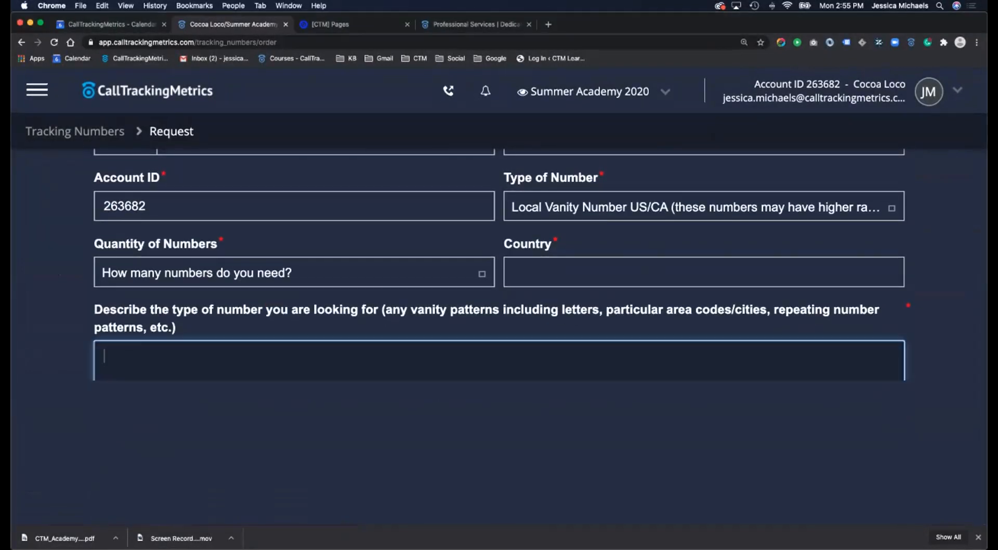
pyautogui.press('super+minus')
pyautogui.press('super+minus')
pyautogui.press('super+minus')
pyautogui.press('super+minus')
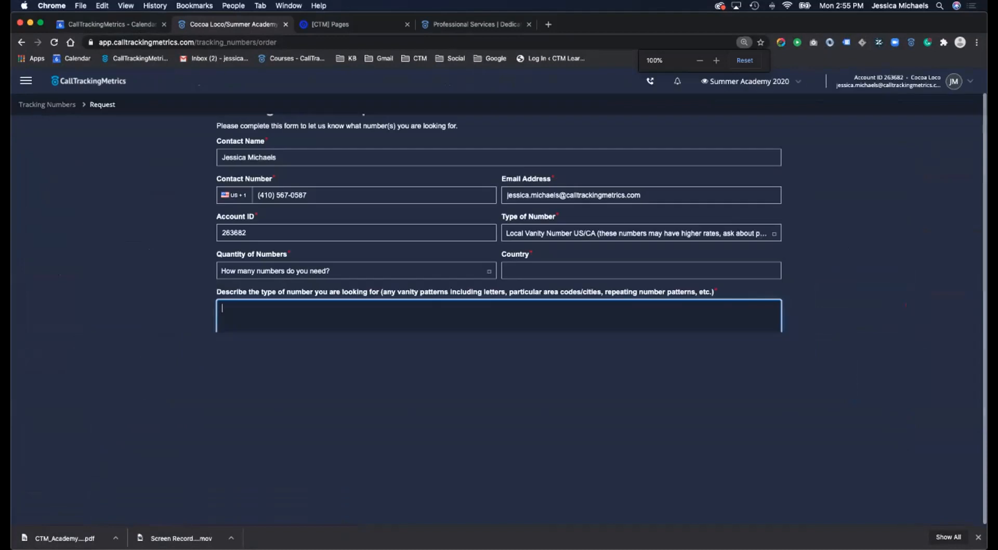
pyautogui.press('super+plus')
pyautogui.press('super+plus')
pyautogui.press('super+plus')
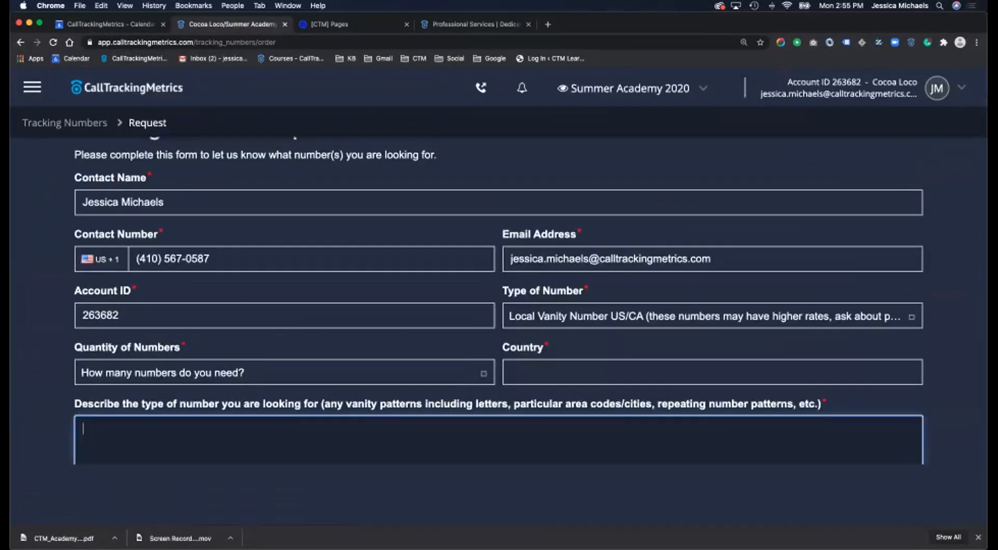
pyautogui.write('true 800')
pyautogui.scroll(-2, 500, 312)
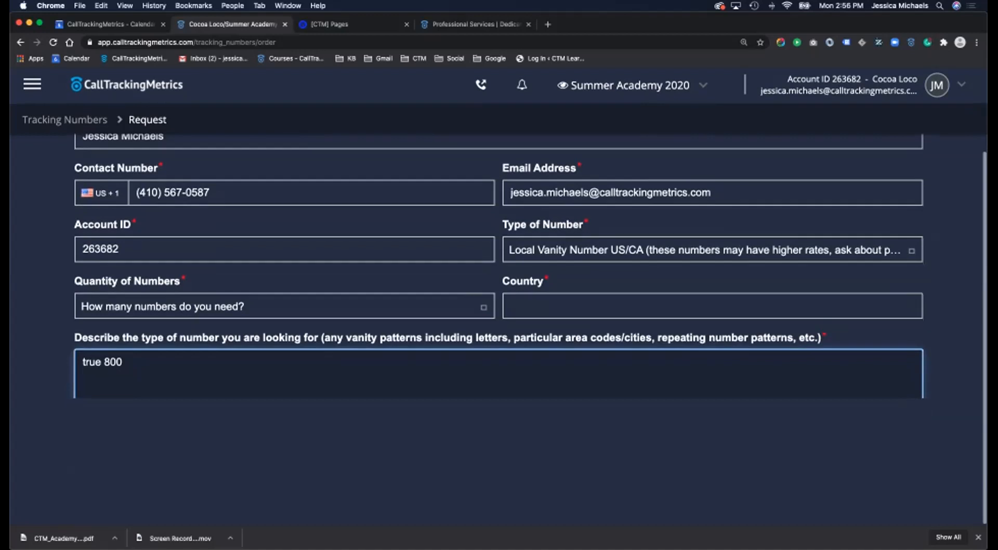
pyautogui.scroll(2, 499, 312)
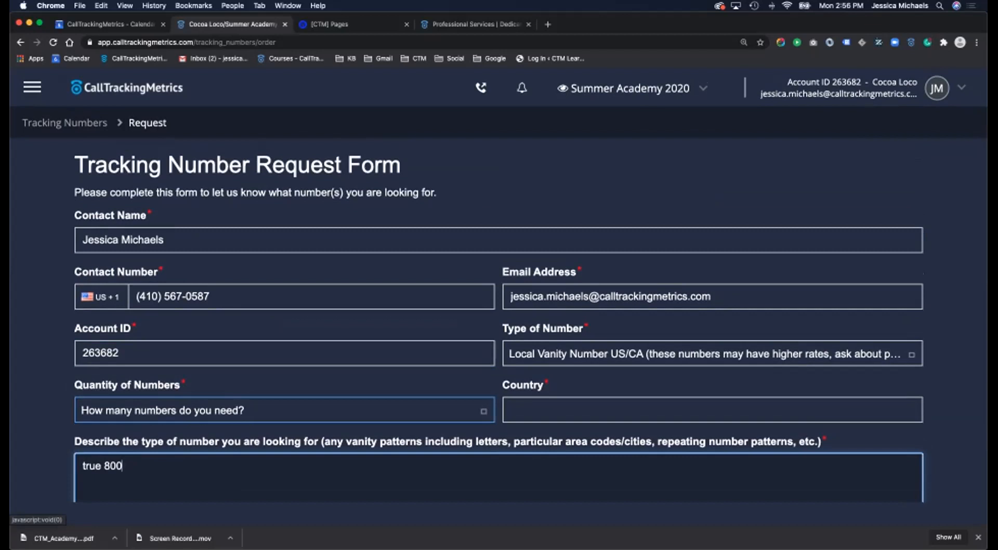
pyautogui.scroll(-2, 284, 354)
pyautogui.scroll(3, 285, 354)
pyautogui.scroll(-1, 284, 353)
pyautogui.scroll(1, 285, 353)
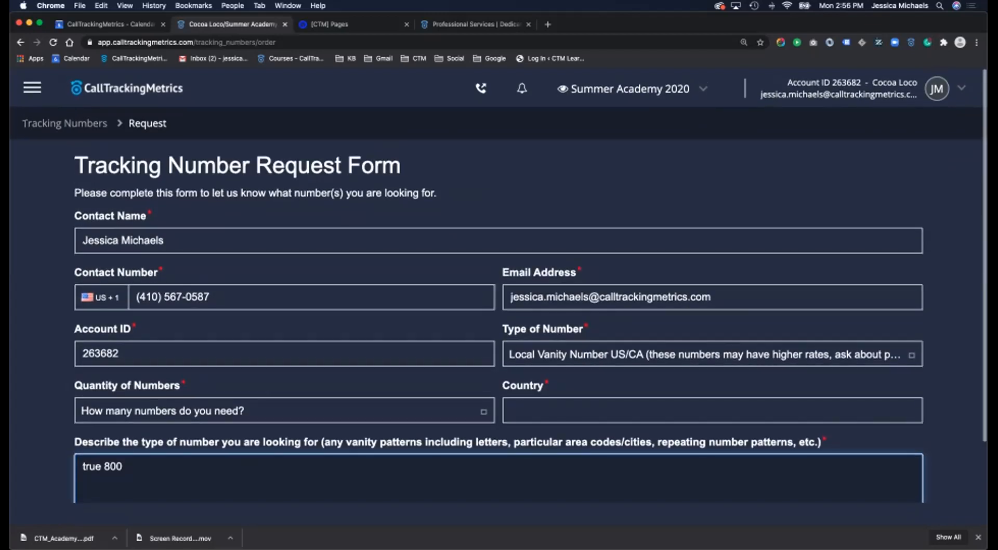
pyautogui.click(33, 87)
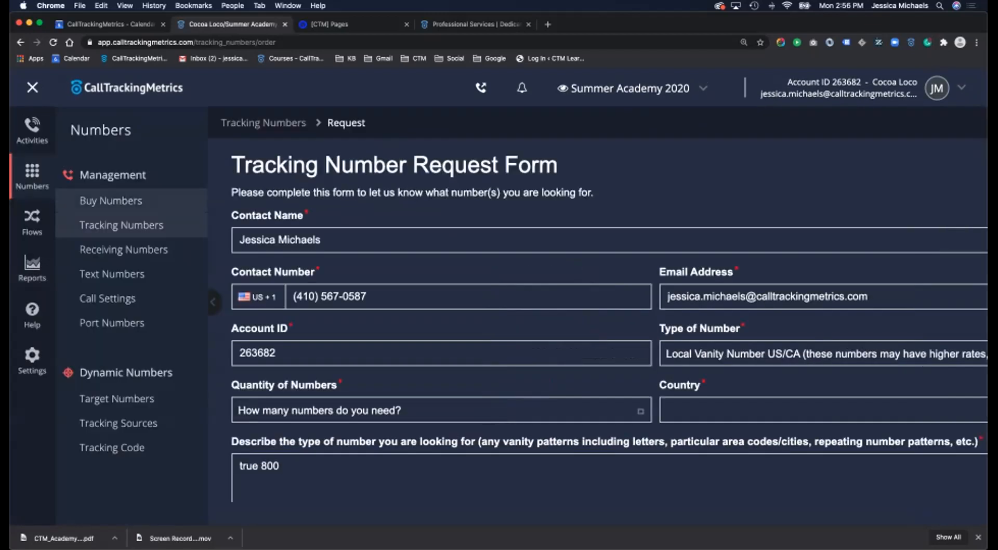
# - Return to Buy Numbers and view the Address search with its Rate Center column
pyautogui.click(111, 201)
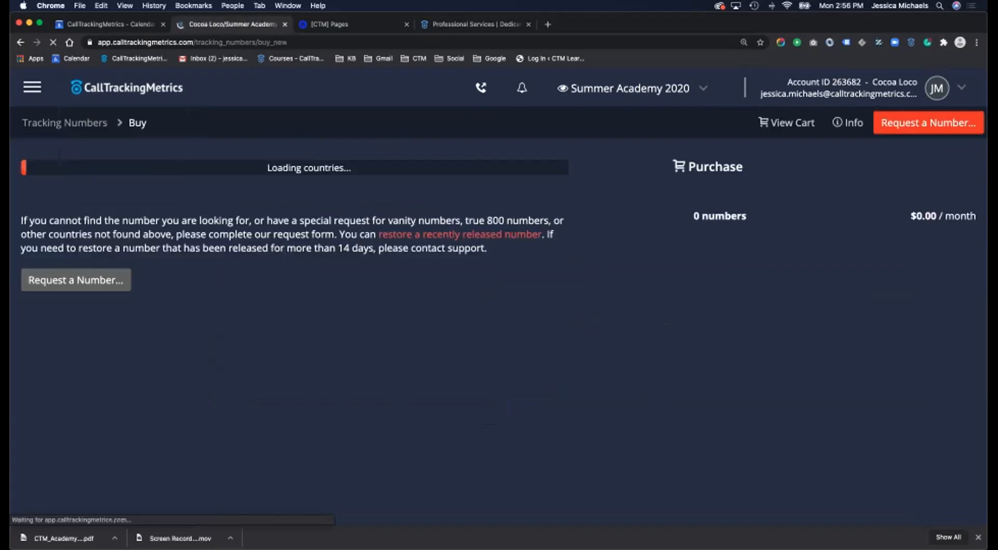
pyautogui.scroll(-3, 294, 354)
pyautogui.scroll(3, 295, 353)
pyautogui.click(362, 206)
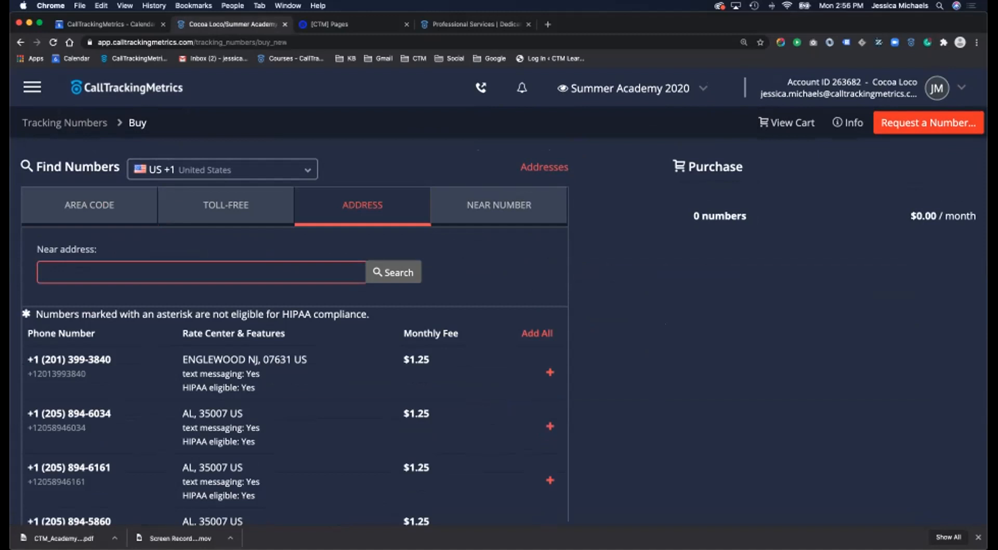
pyautogui.moveTo(182, 333); pyautogui.dragTo(235, 334)
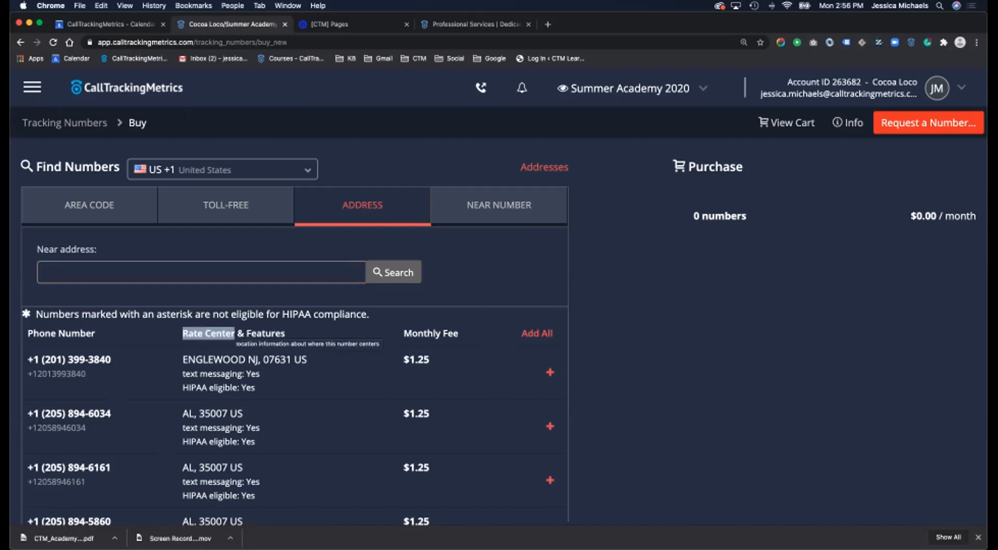
pyautogui.scroll(-4, 550, 367)
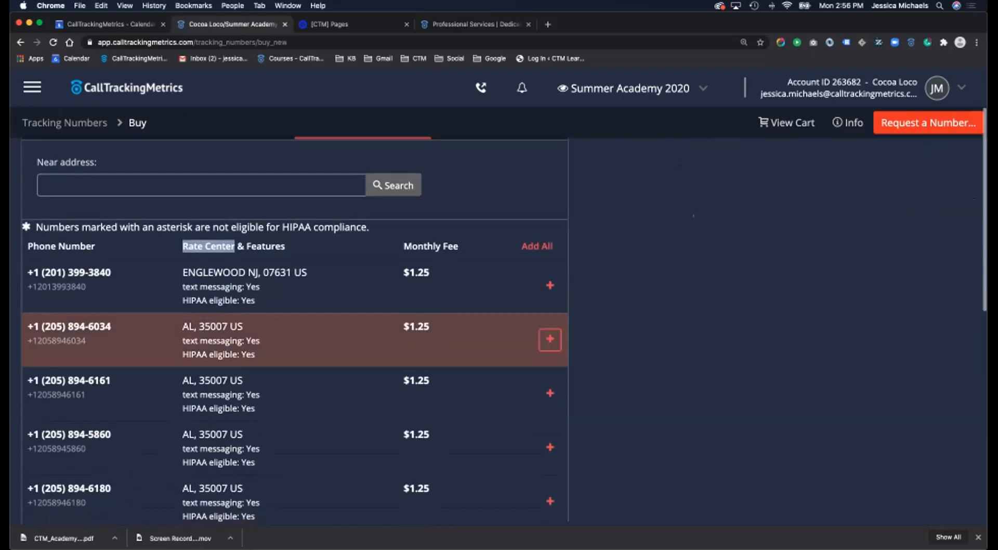
pyautogui.scroll(4, 550, 367)
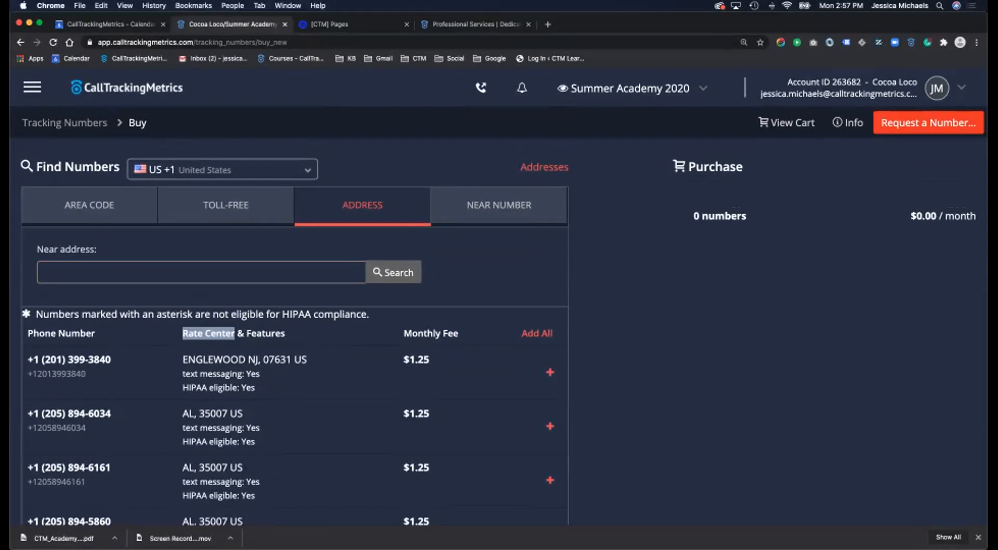
# - Cycle through the Near Number, Address and Toll-Free searches, ending on Area Code
pyautogui.click(499, 206)
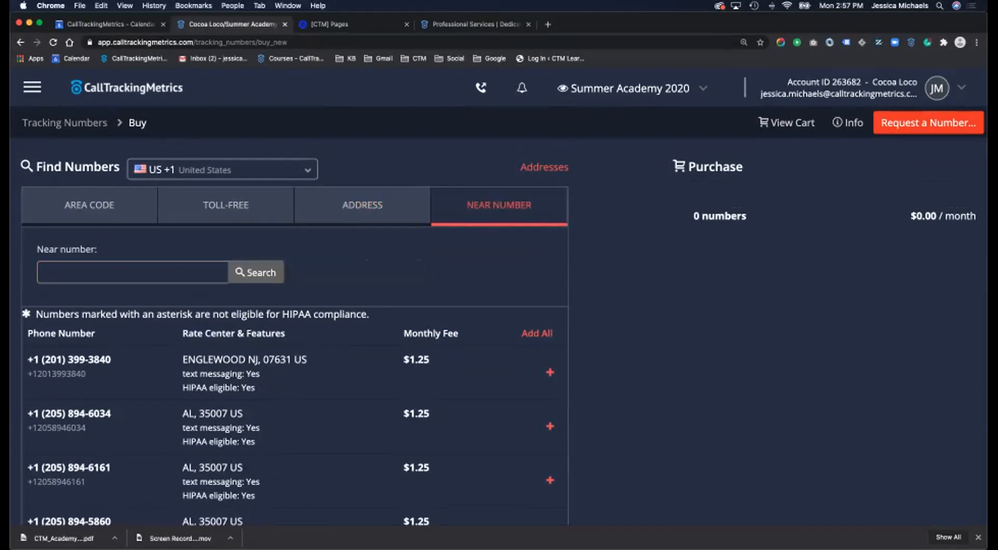
pyautogui.click(362, 205)
pyautogui.click(225, 205)
pyautogui.click(90, 206)
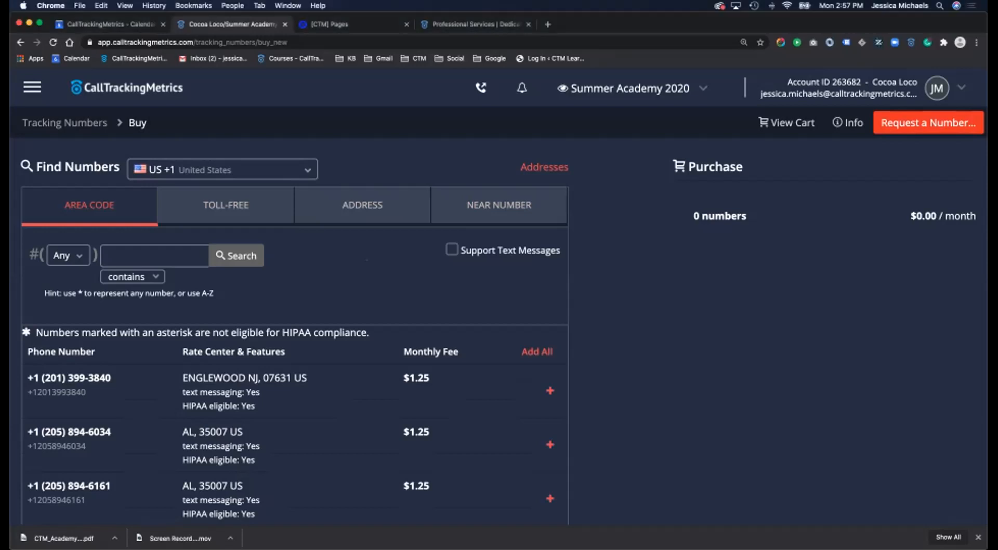
pyautogui.click(32, 88)
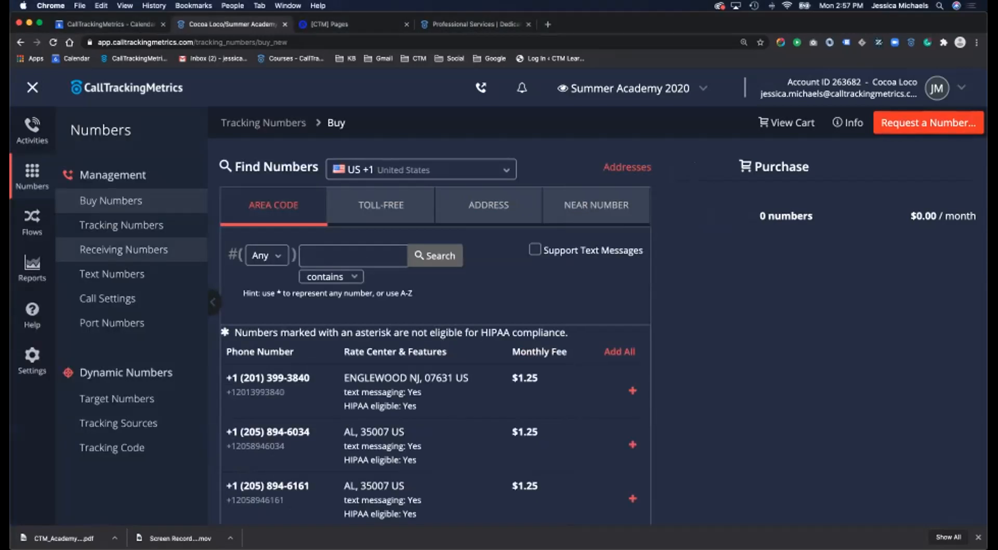
pyautogui.click(66, 398)
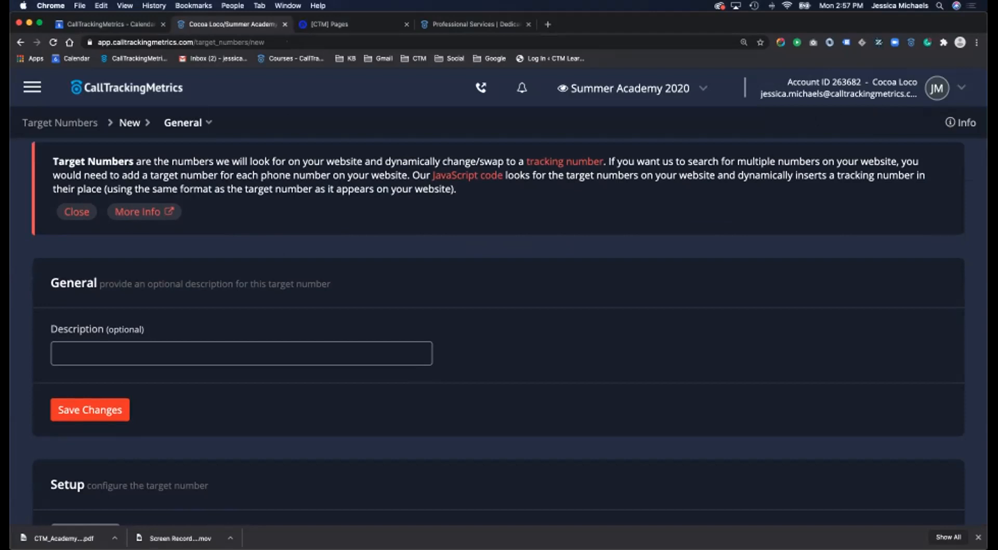
pyautogui.scroll(1, 498, 332)
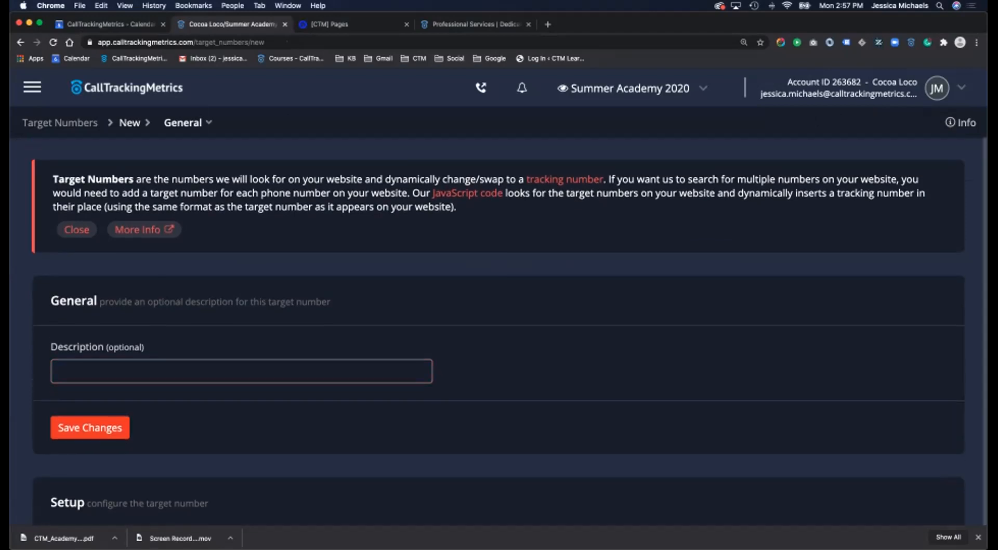
pyautogui.click(241, 371)
pyautogui.write('We')
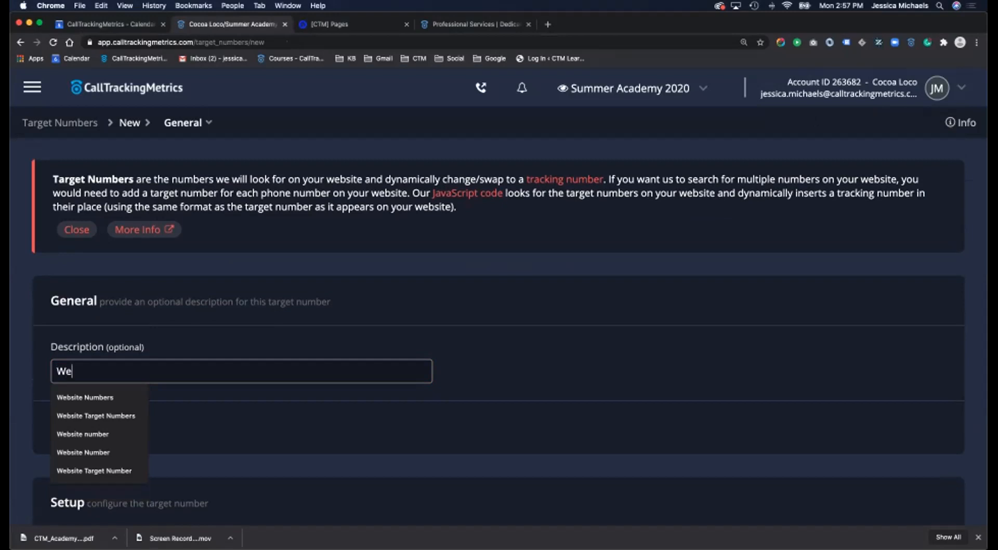
pyautogui.write('bsite Numb')
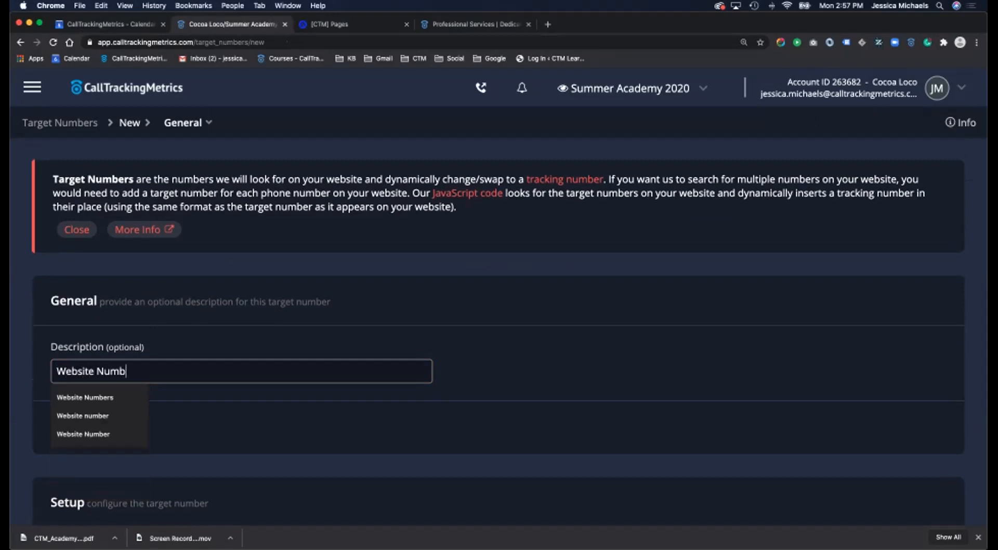
pyautogui.write('er')
pyautogui.scroll(-5, 499, 333)
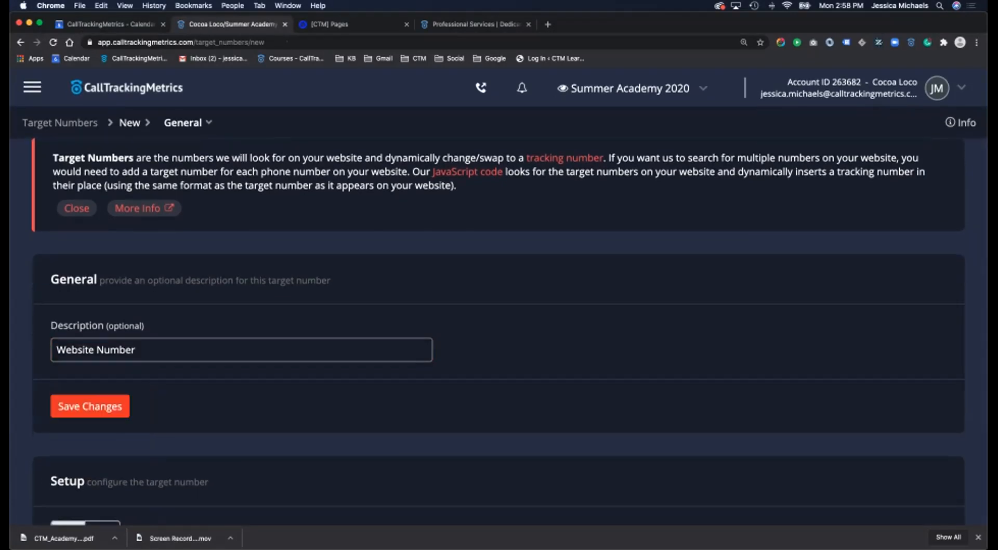
pyautogui.click(182, 401)
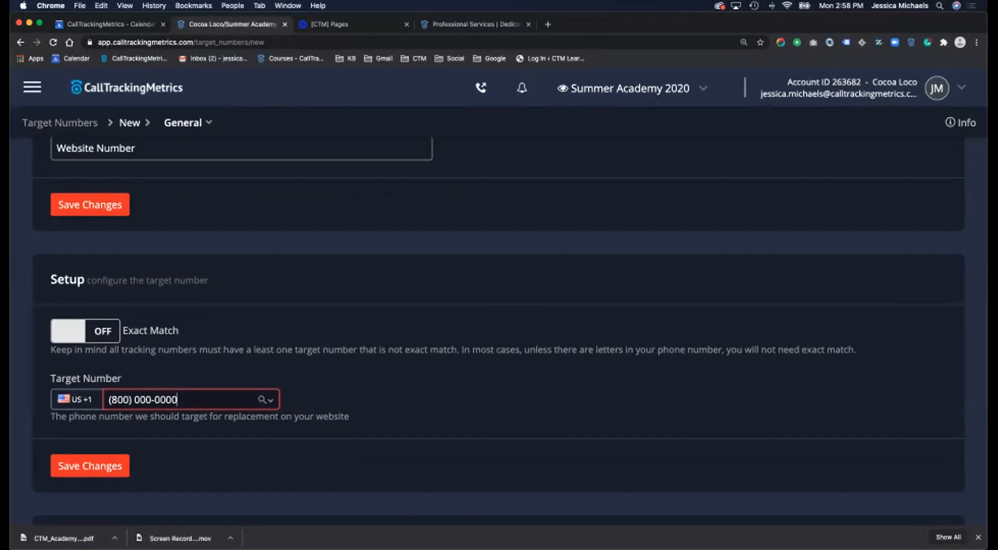
pyautogui.press('Return')
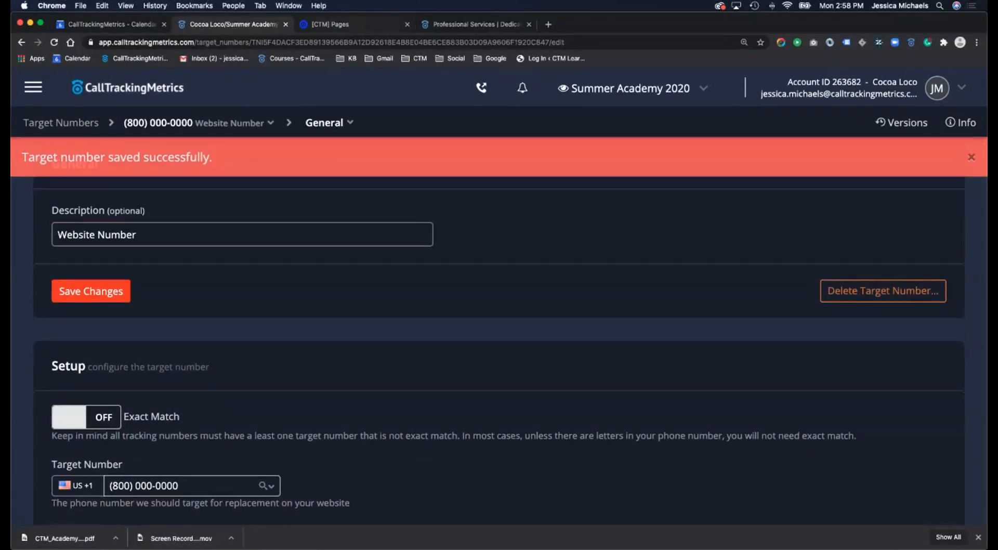
pyautogui.hotkey('ctrl', 'Tab')
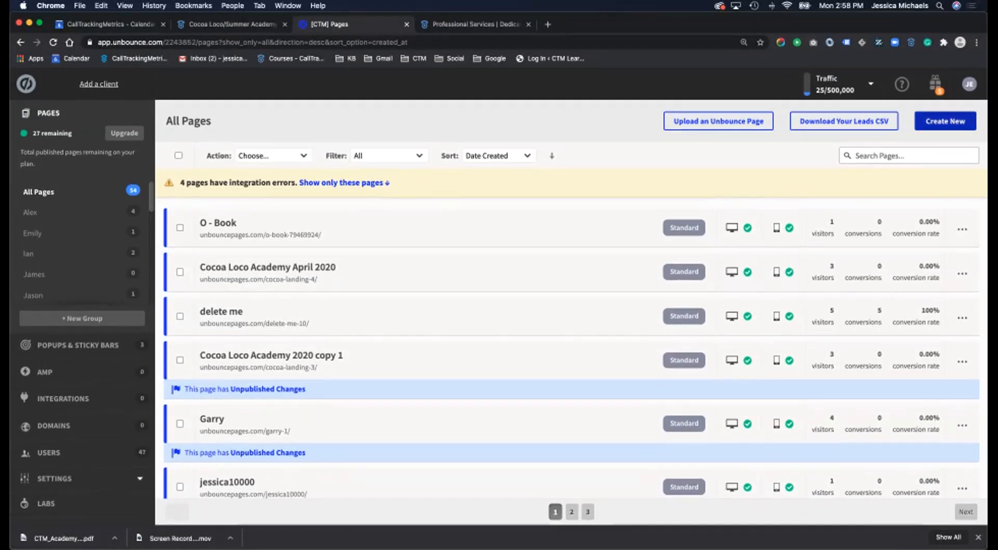
# - Sign in to Unbounce with the authentication code to start a new page
pyautogui.click(938, 124)
pyautogui.click(254, 413)
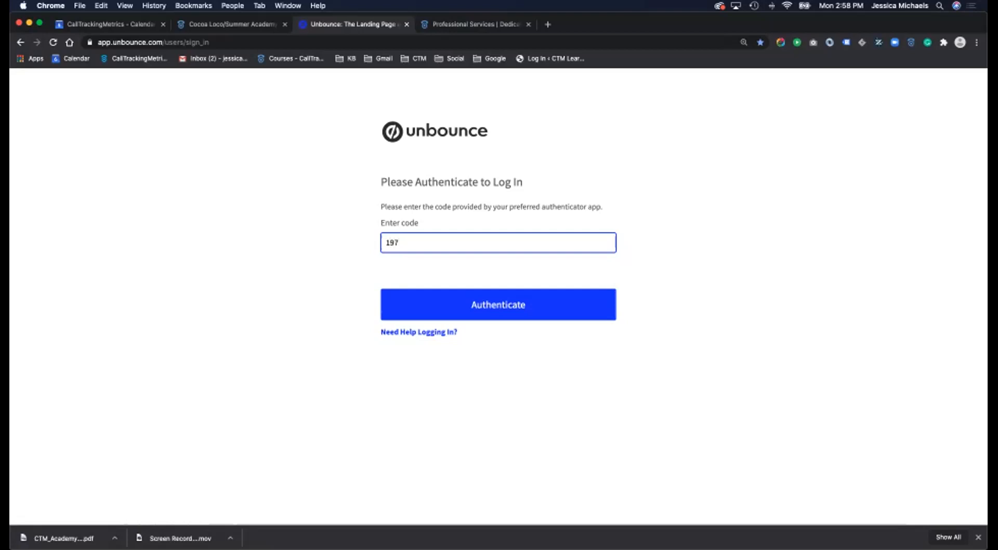
pyautogui.press('Return')
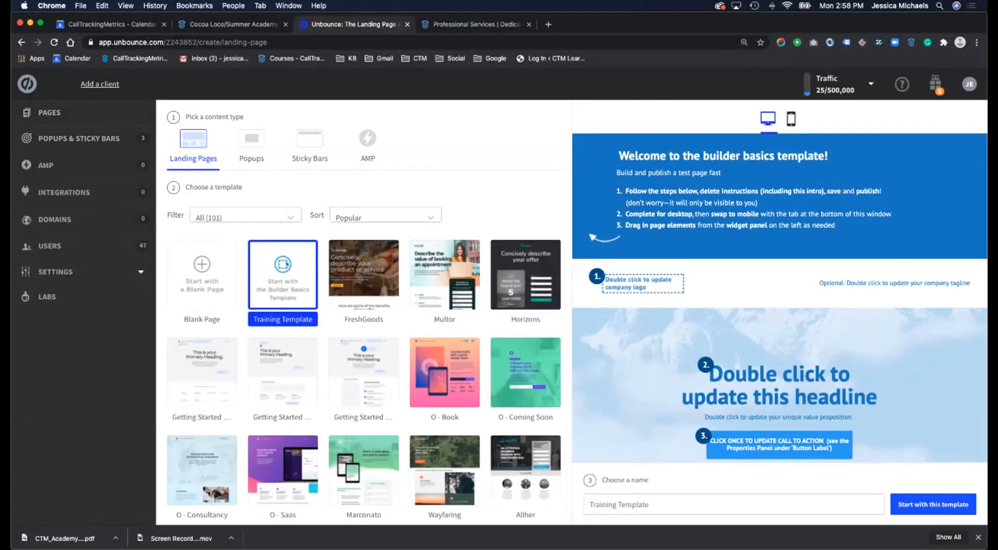
# - Create a page named 'Summer2020' from the Harbor template
pyautogui.scroll(-5, 364, 382)
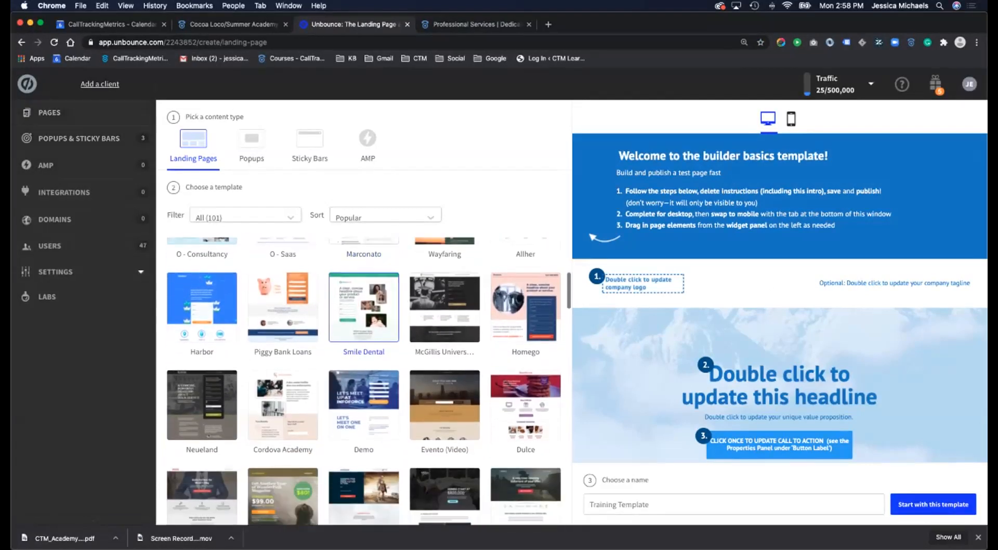
pyautogui.click(202, 307)
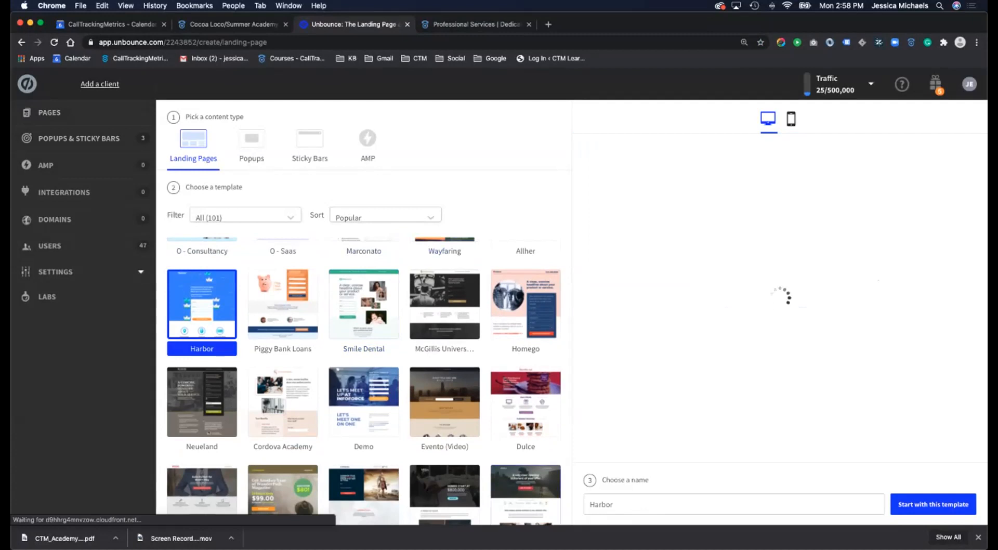
pyautogui.write('SUm')
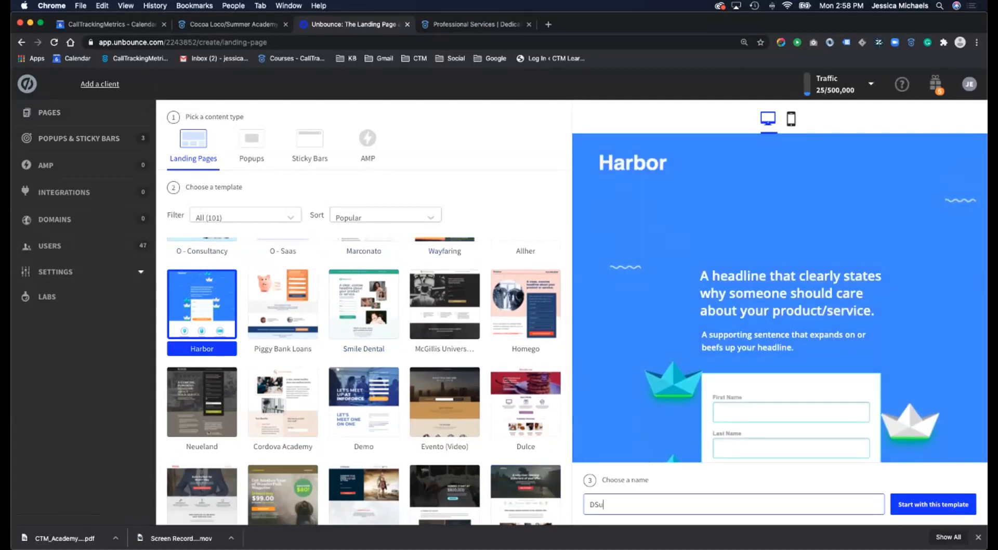
pyautogui.write('mer')
pyautogui.press('BackSpace')
pyautogui.press('BackSpace')
pyautogui.press('BackSpace')
pyautogui.press('BackSpace')
pyautogui.press('BackSpace')
pyautogui.write('ummer2020')
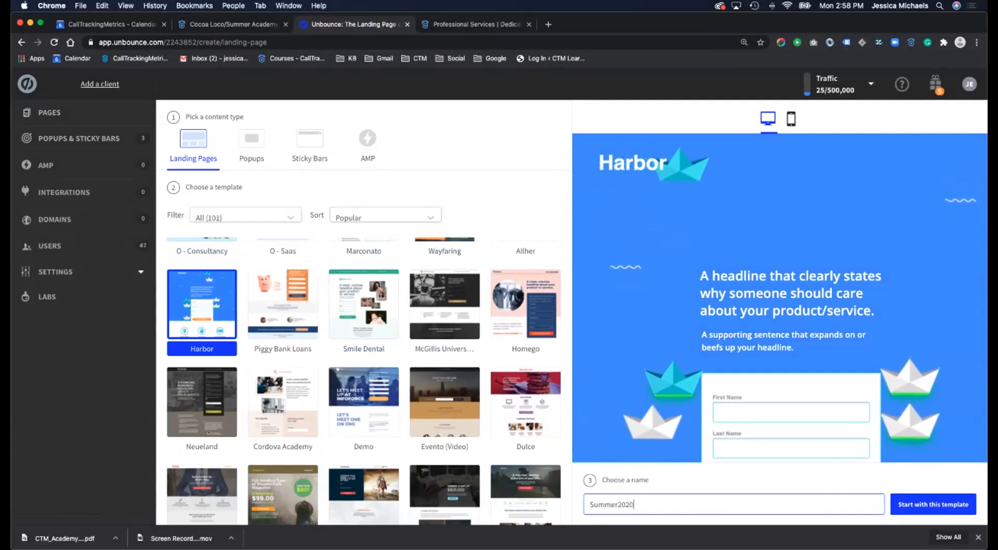
pyautogui.press('Return')
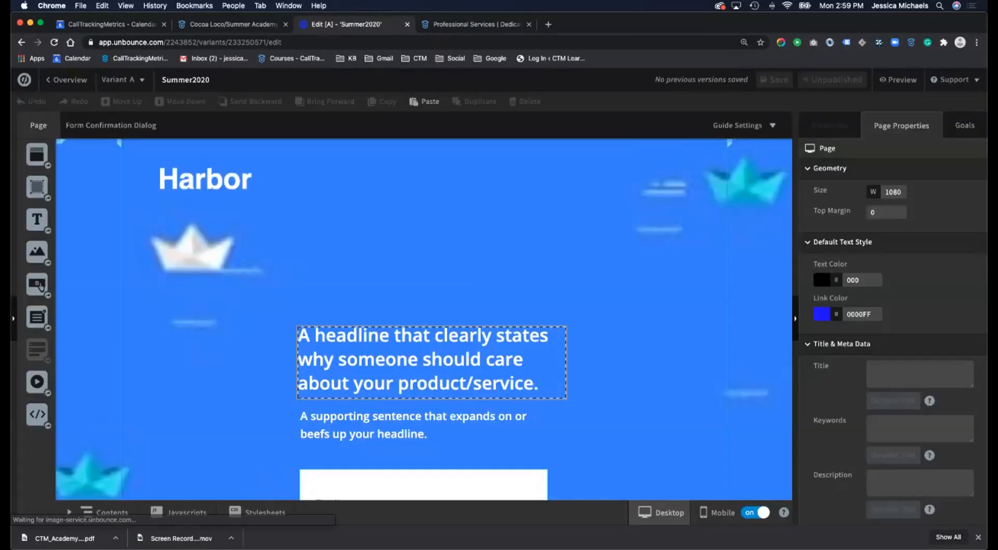
# - Replace the headline text with the phone number and centre it
pyautogui.click(454, 360)
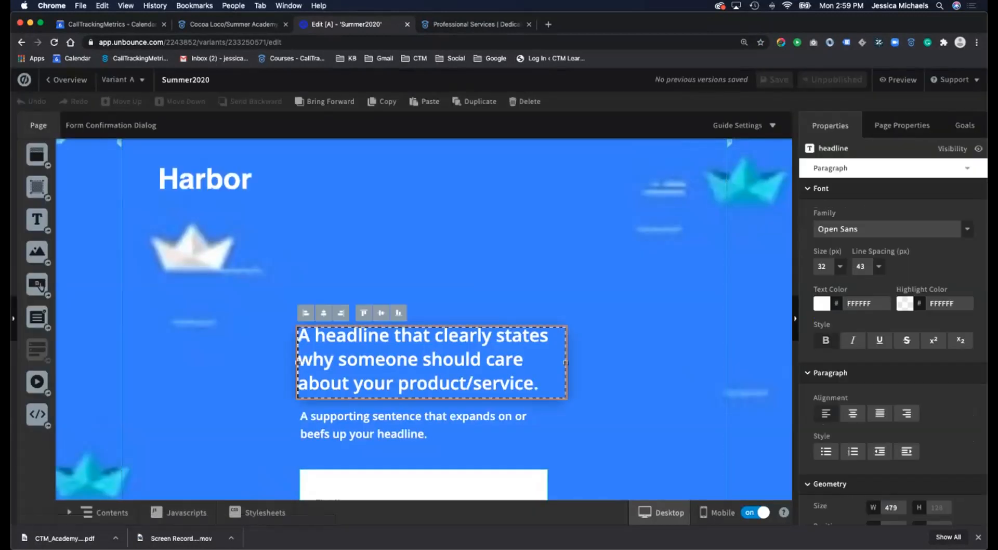
pyautogui.press('super+a')
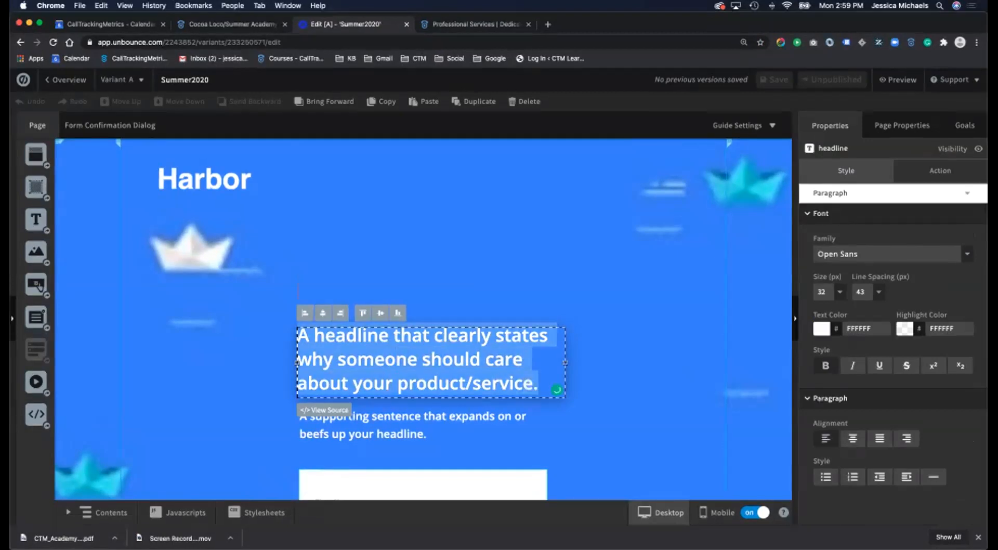
pyautogui.write('80')
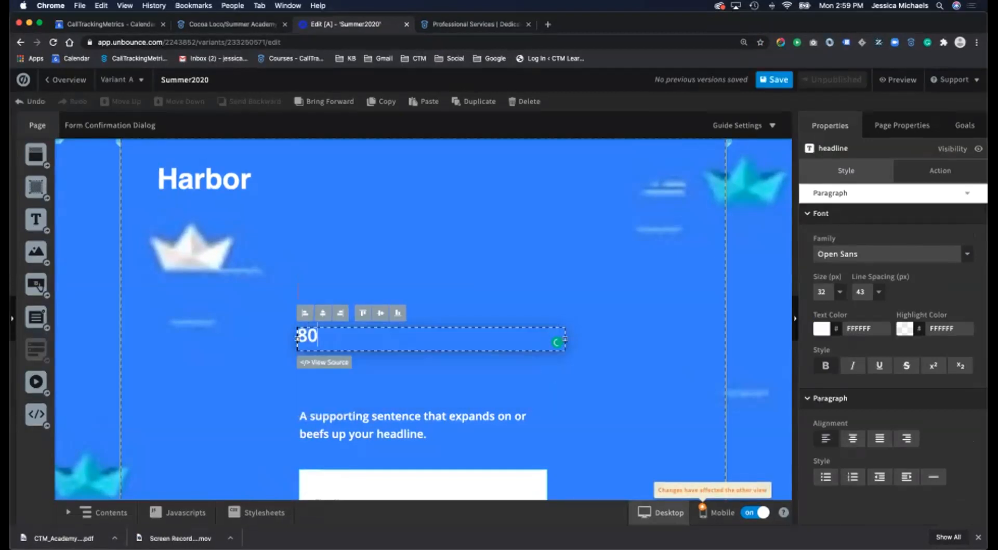
pyautogui.write('0-000-000')
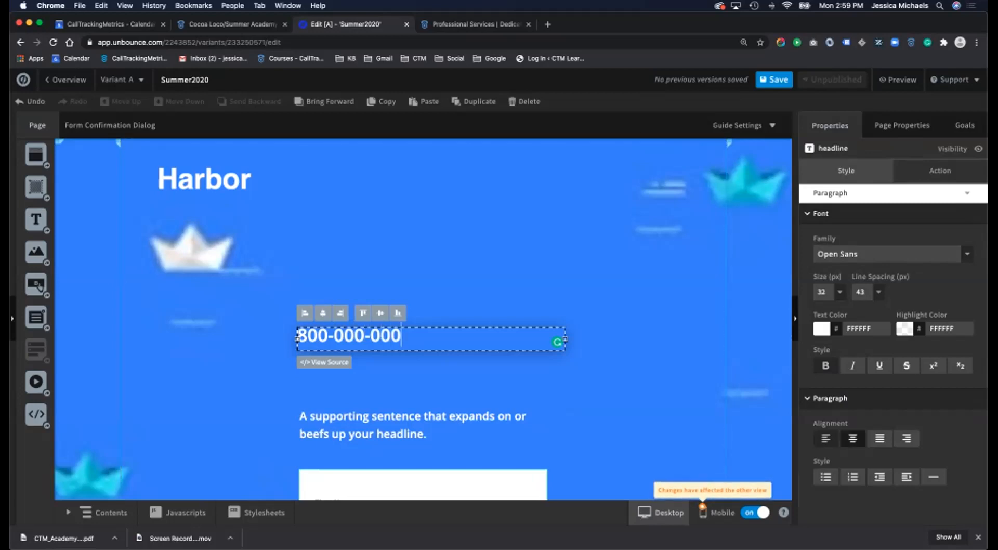
pyautogui.click(852, 438)
pyautogui.click(624, 343)
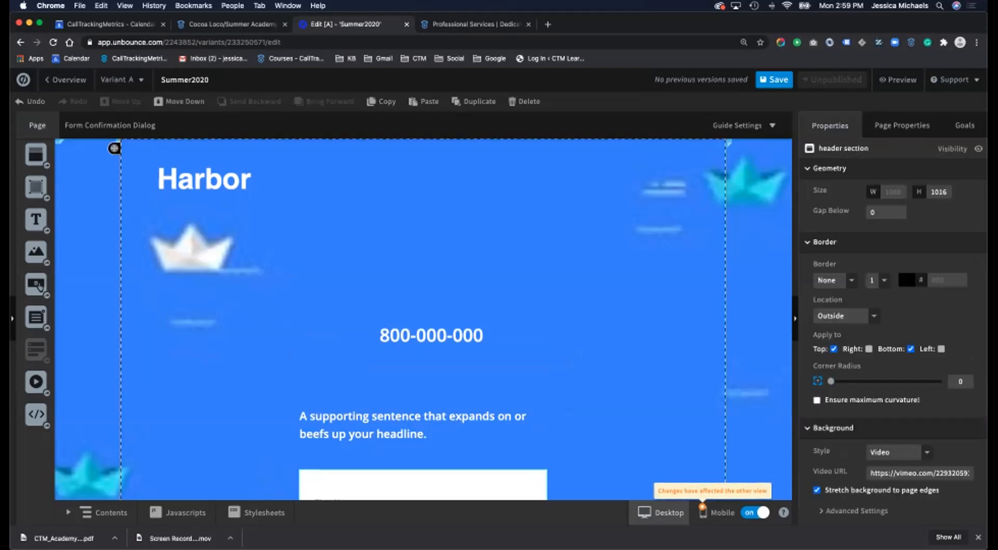
pyautogui.click(432, 338)
pyautogui.doubleClick(483, 336)
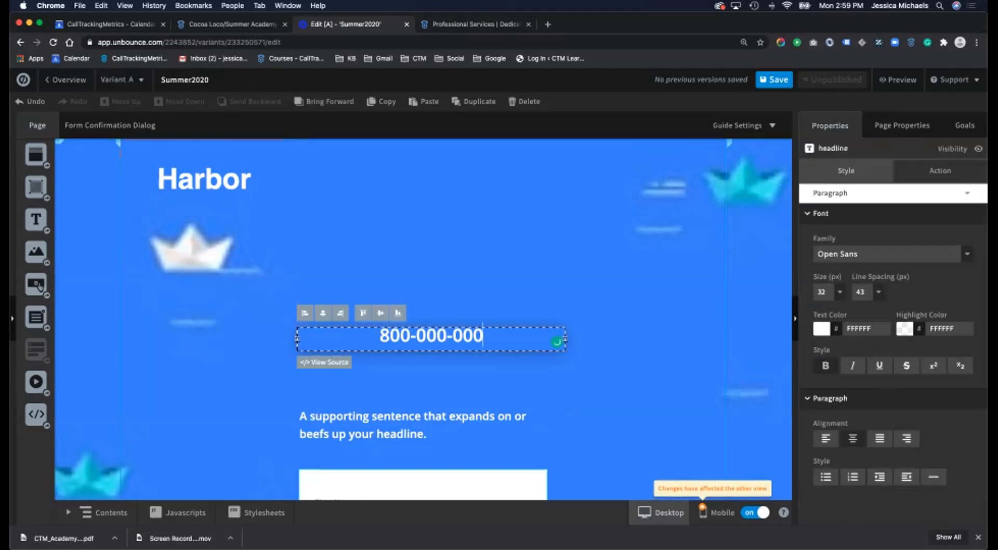
pyautogui.write('0')
pyautogui.click(114, 148)
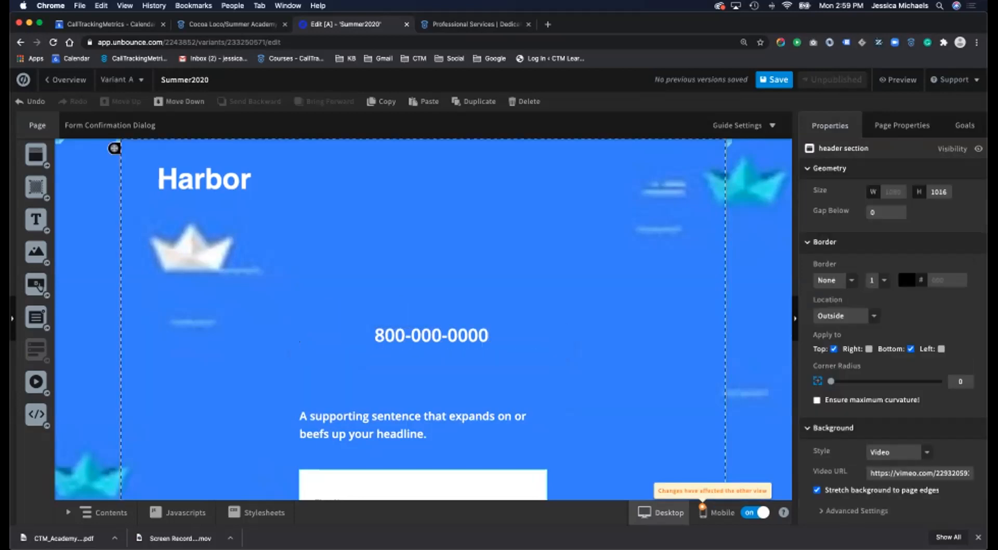
pyautogui.press('super+s')
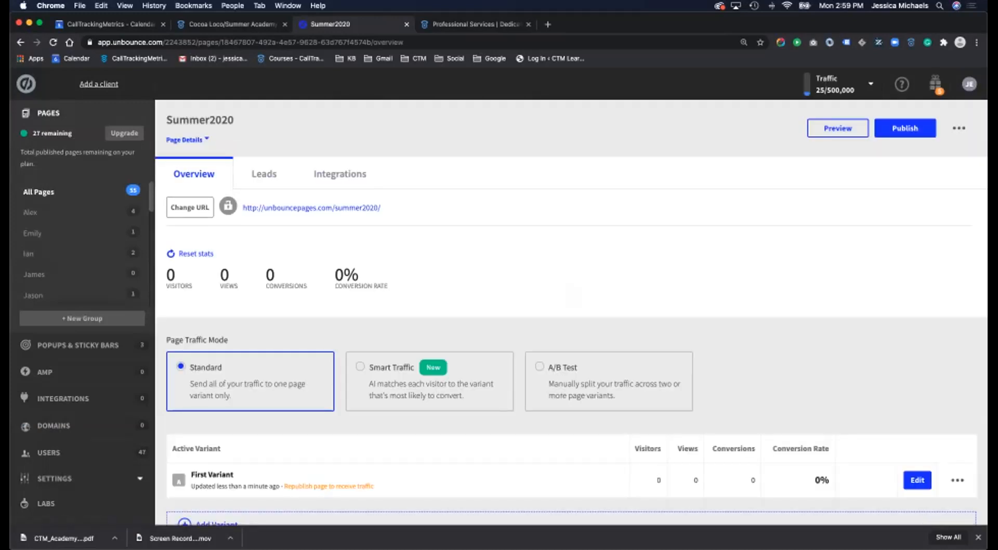
# - Publish the Summer2020 page in Unbounce
pyautogui.click(905, 128)
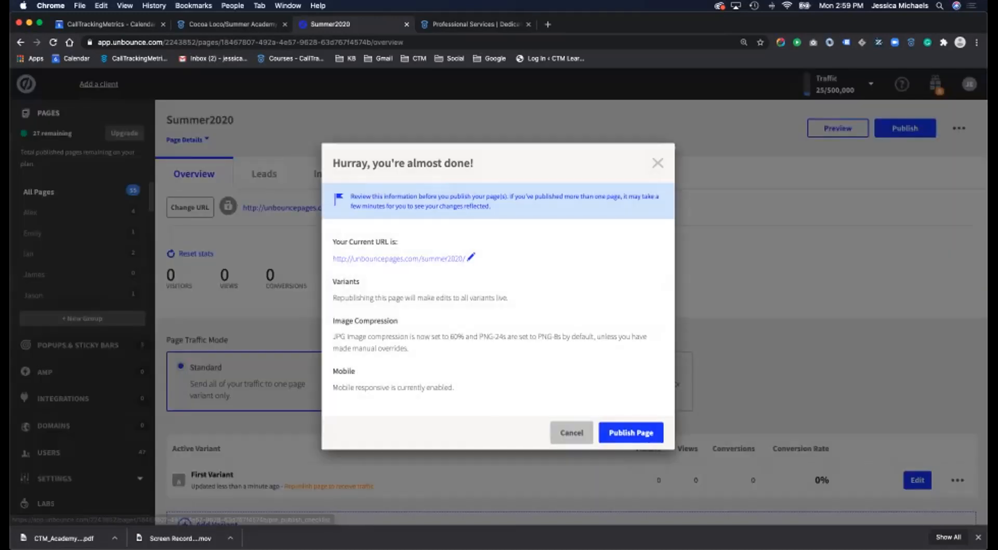
pyautogui.rightClick(642, 391)
pyautogui.click(660, 415)
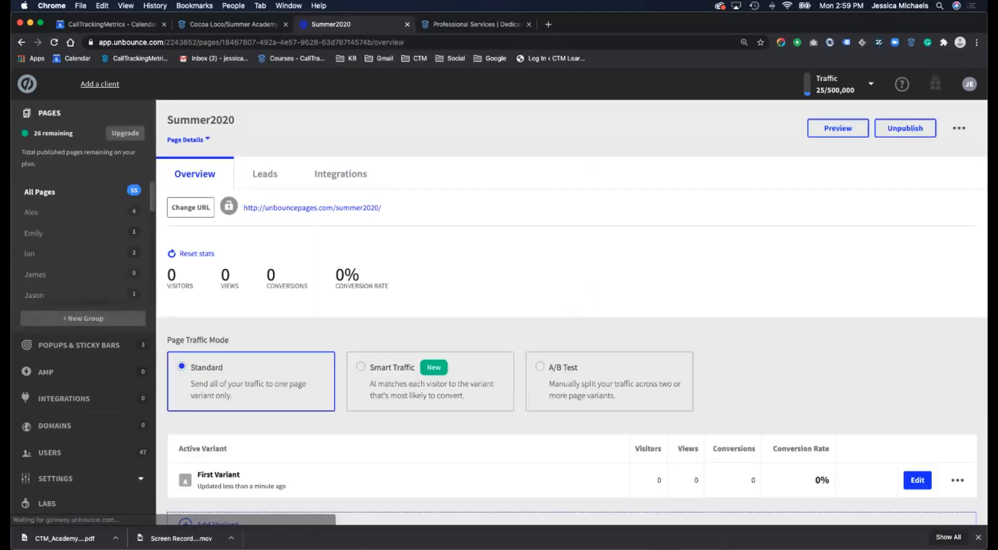
# - Copy the live URL unbouncepages.com/summer2020 into a new browser tab
pyautogui.moveTo(382, 208); pyautogui.dragTo(244, 208)
pyautogui.press('super+c')
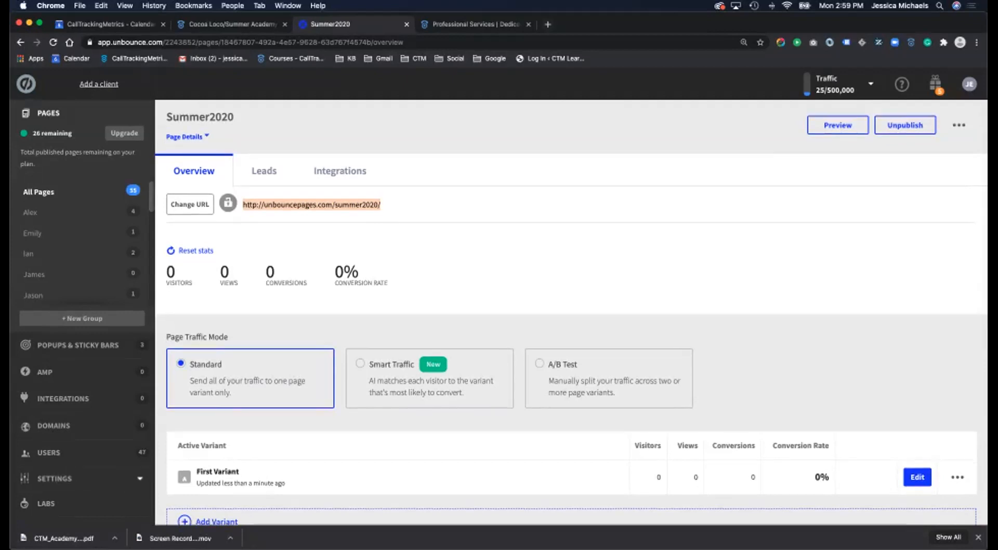
pyautogui.press('super+t')
pyautogui.press('super+v')
pyautogui.press('Return')
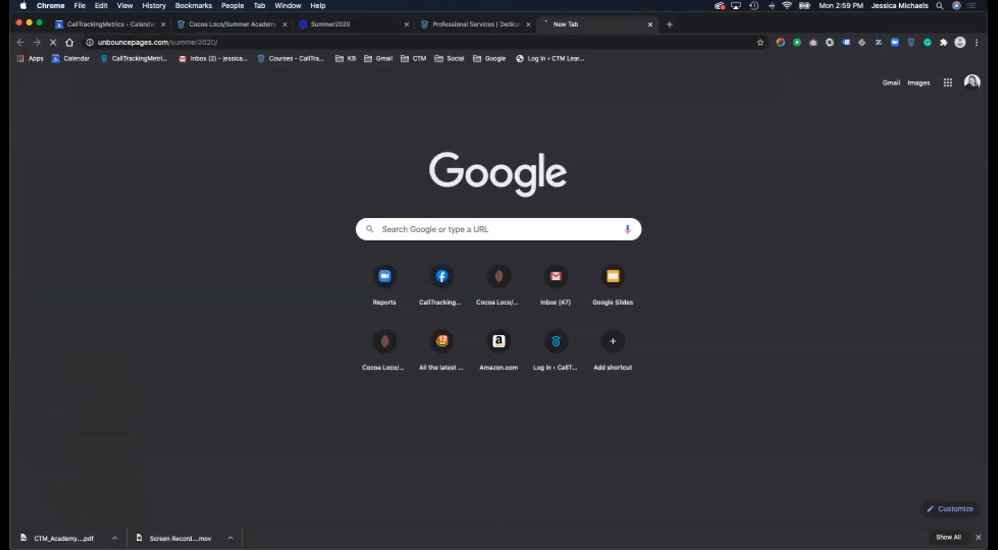
pyautogui.scroll(-1, 498, 296)
pyautogui.scroll(2, 498, 296)
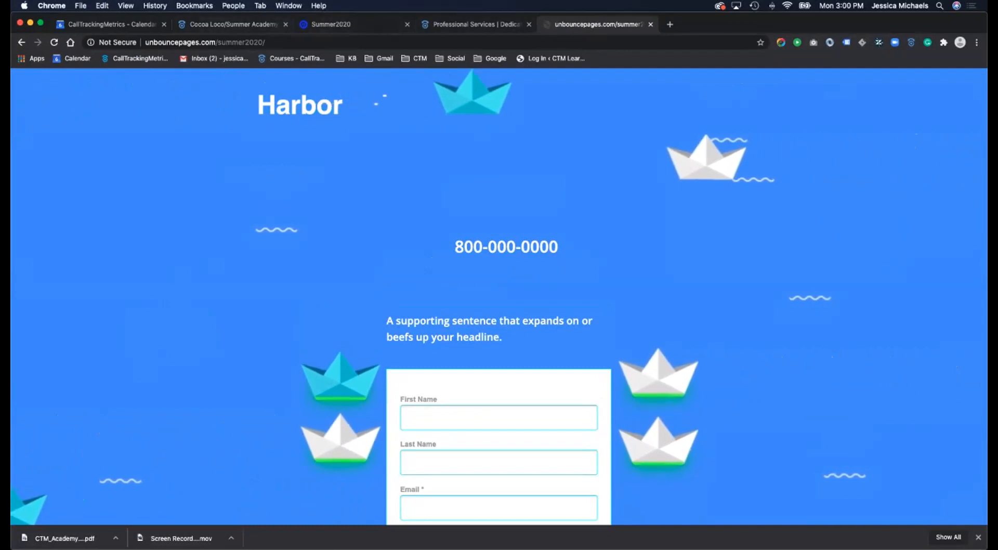
pyautogui.click(233, 24)
pyautogui.scroll(-3, 499, 332)
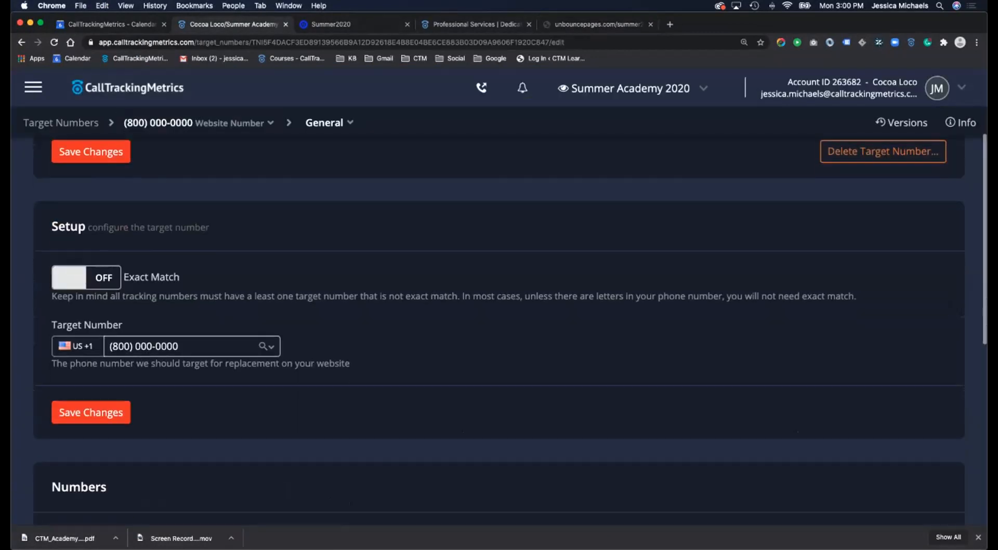
pyautogui.click(191, 346)
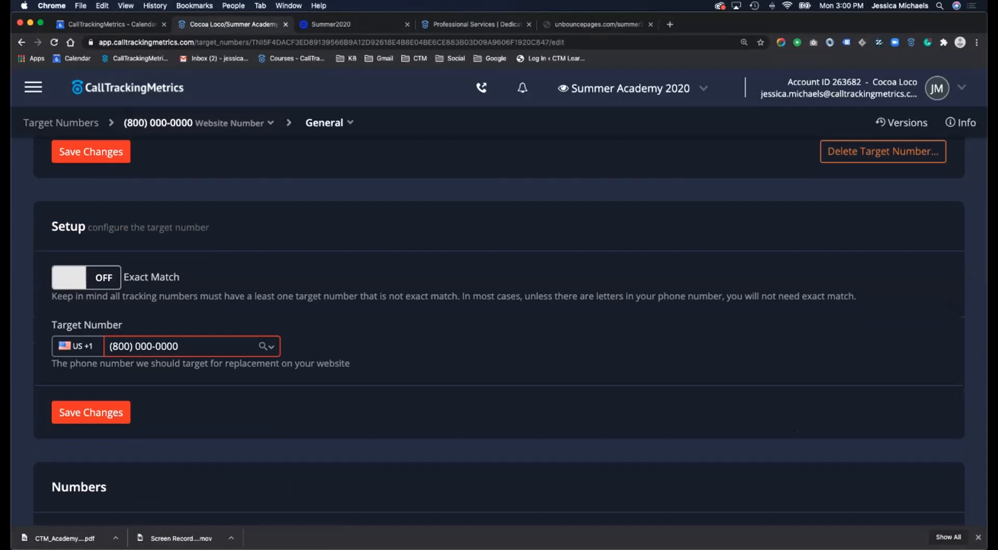
pyautogui.moveTo(110, 346); pyautogui.dragTo(180, 347)
pyautogui.click(597, 25)
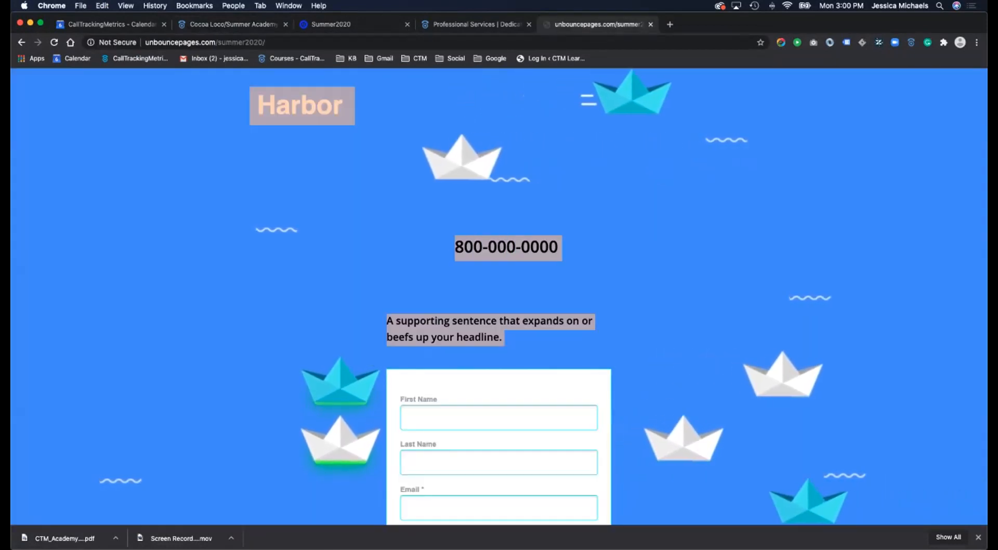
pyautogui.click(233, 25)
pyautogui.scroll(5, 499, 331)
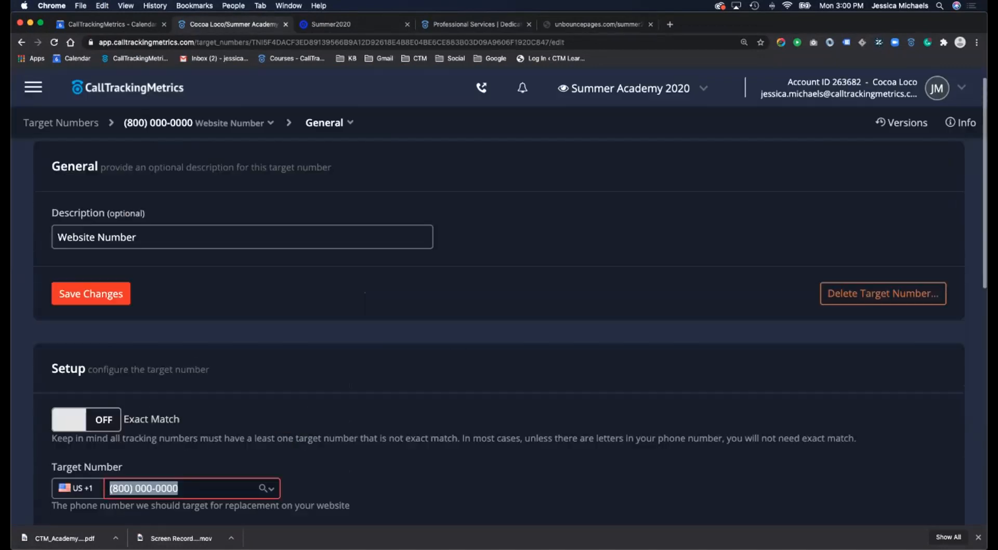
# - Start a new receiving number and fill its phone field with the saved direct-line number
pyautogui.click(32, 87)
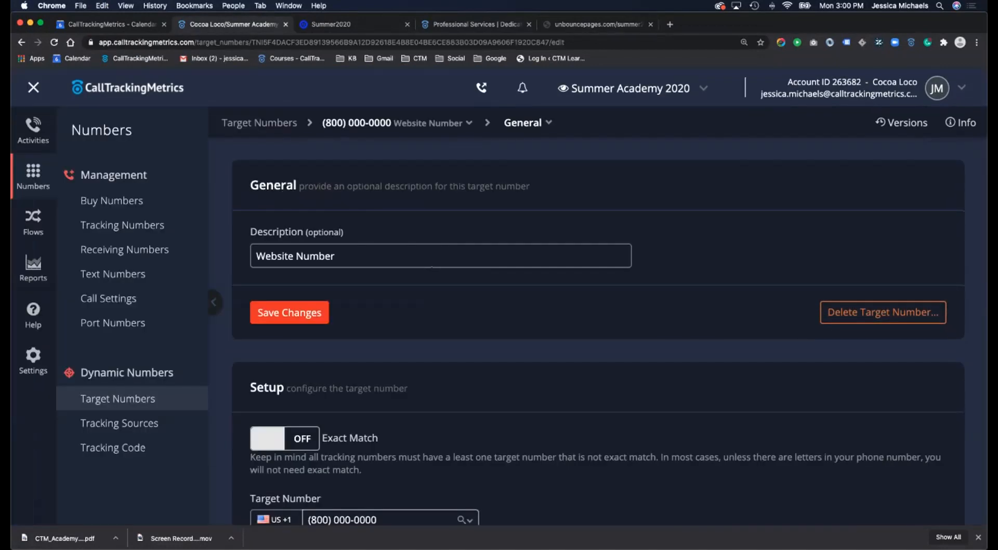
pyautogui.click(124, 250)
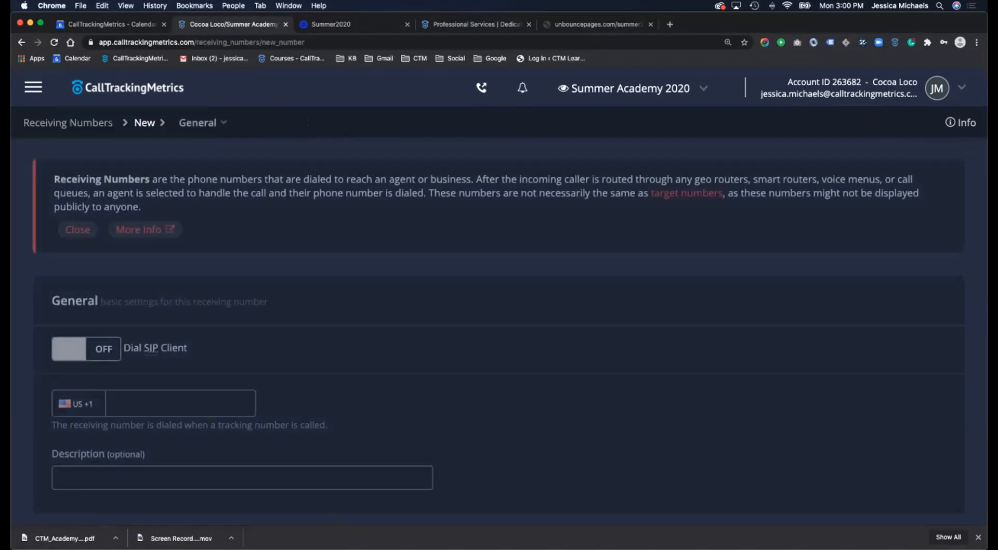
pyautogui.scroll(-2, 164, 385)
pyautogui.click(164, 369)
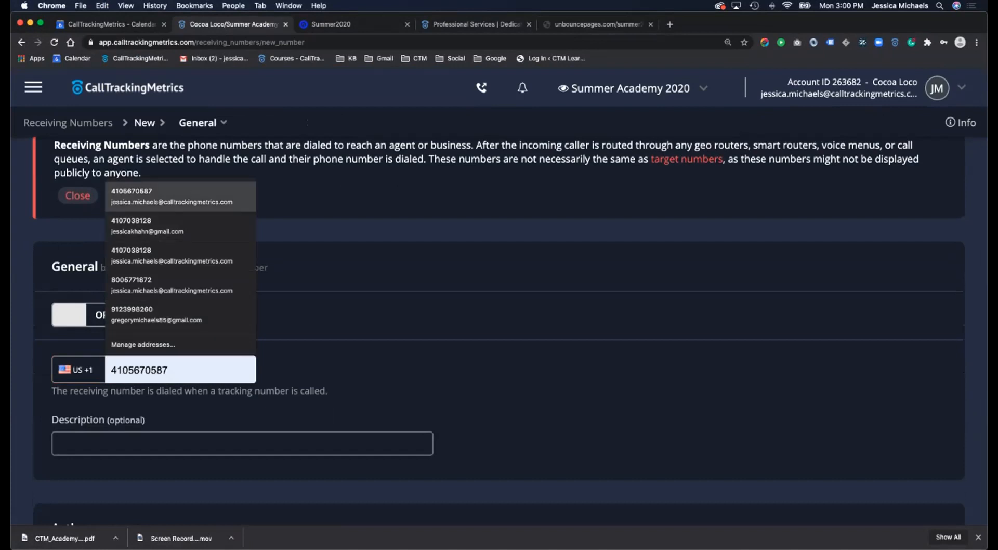
pyautogui.click(171, 196)
pyautogui.click(172, 443)
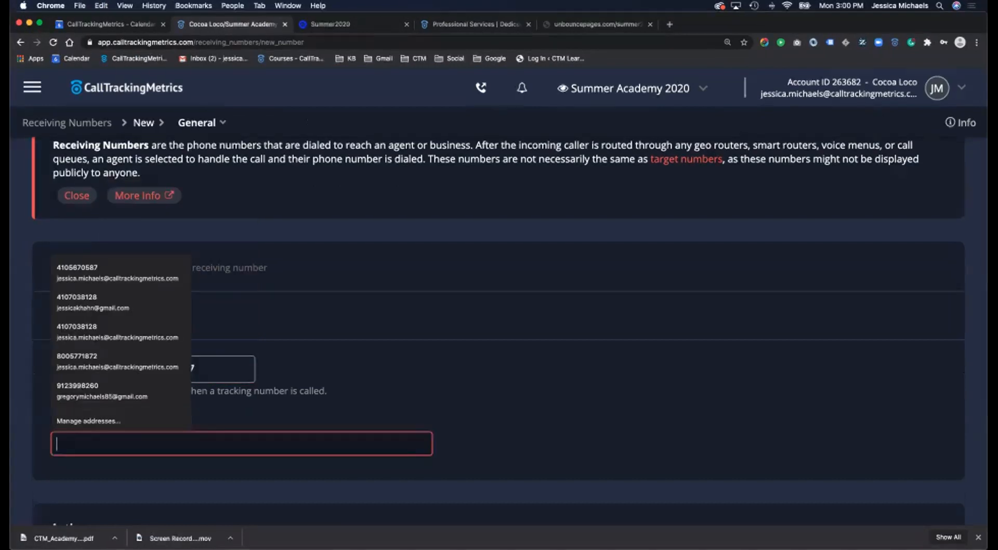
pyautogui.click(530, 416)
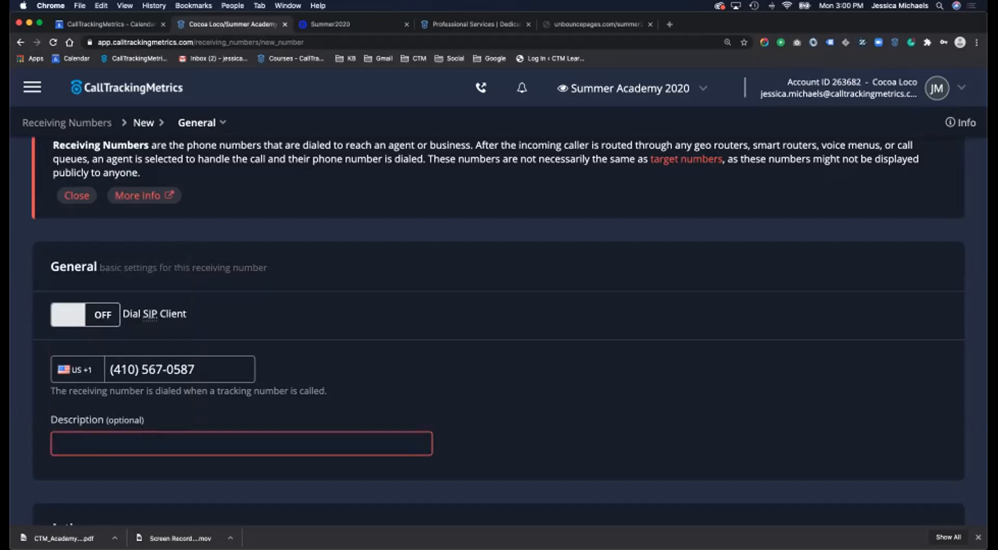
pyautogui.click(171, 443)
# - Describe the receiving number with the agent's name, save it, and go to Tracking Sources
pyautogui.write('Jessica M DIrect line')
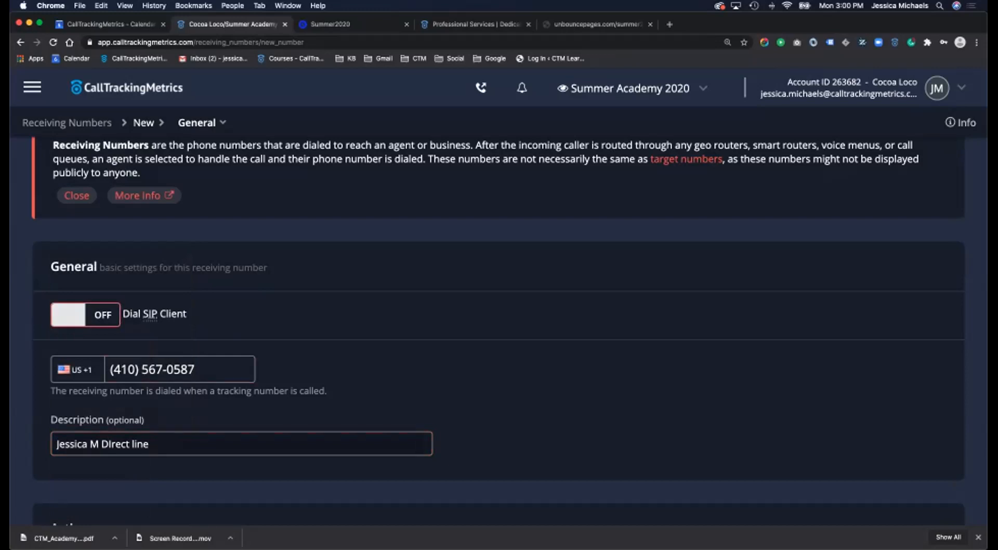
pyautogui.scroll(-5, 499, 312)
pyautogui.click(96, 422)
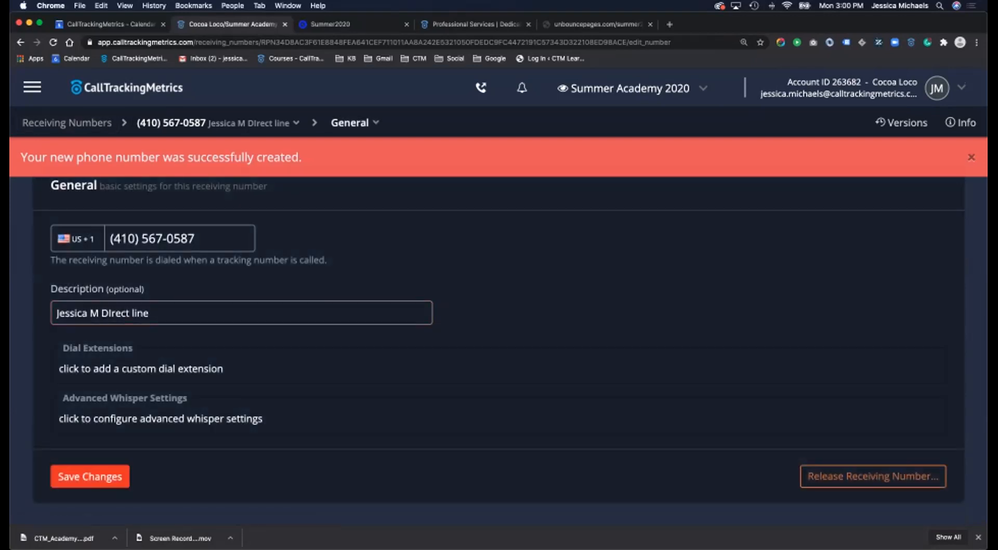
pyautogui.click(32, 87)
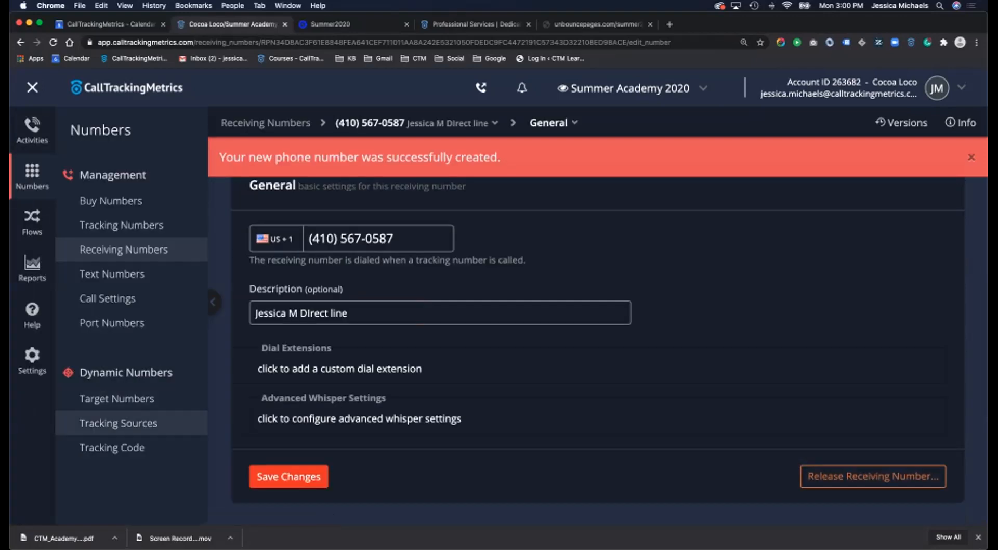
pyautogui.click(119, 423)
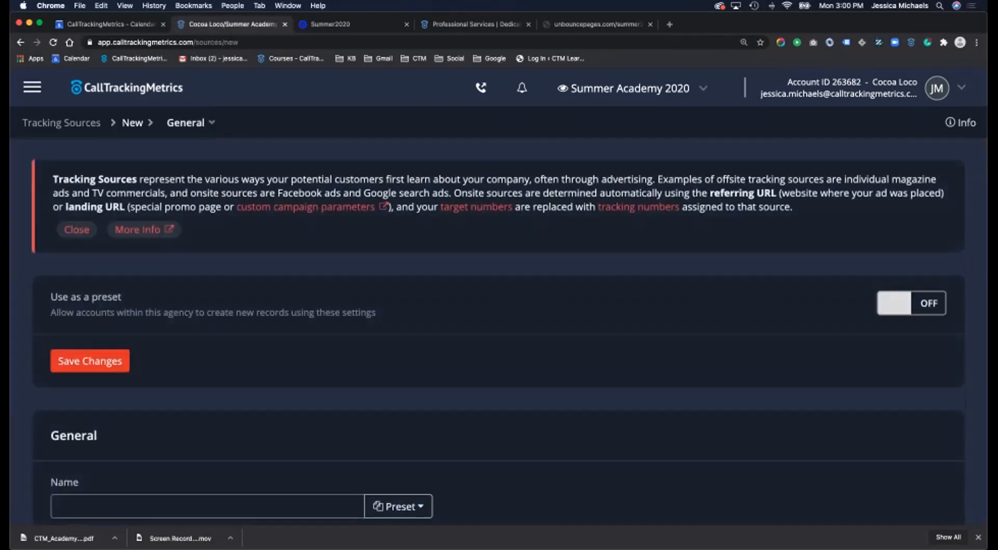
# - Apply the Google Ads preset (landing URL gclid=.+) to the source and save it
pyautogui.scroll(-3, 241, 436)
pyautogui.scroll(-2, 499, 307)
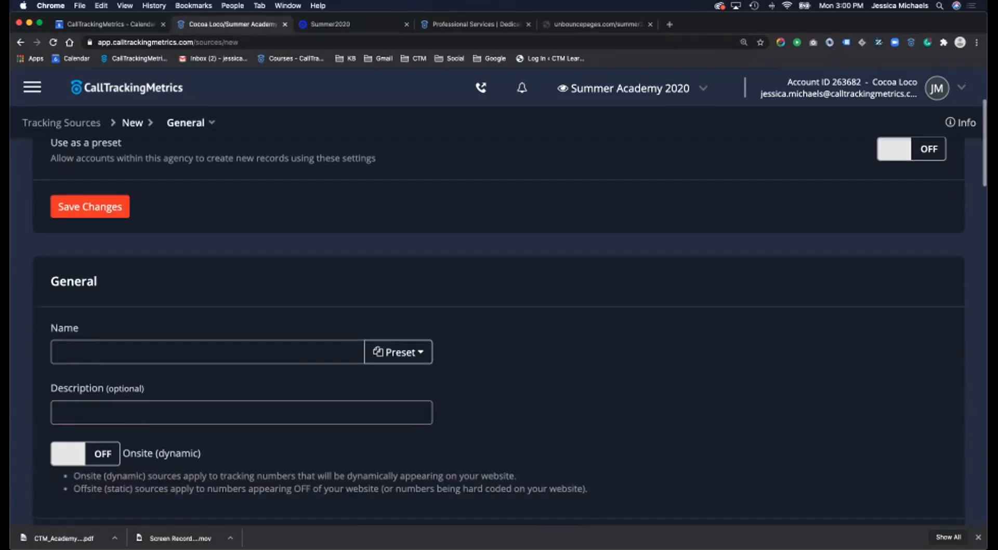
pyautogui.click(398, 285)
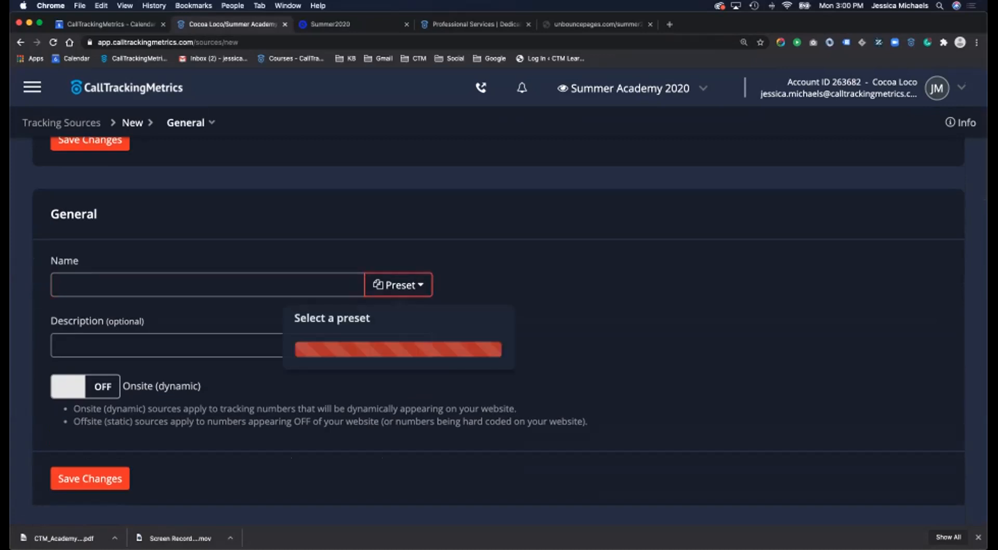
pyautogui.scroll(-3, 398, 382)
pyautogui.scroll(-5, 399, 400)
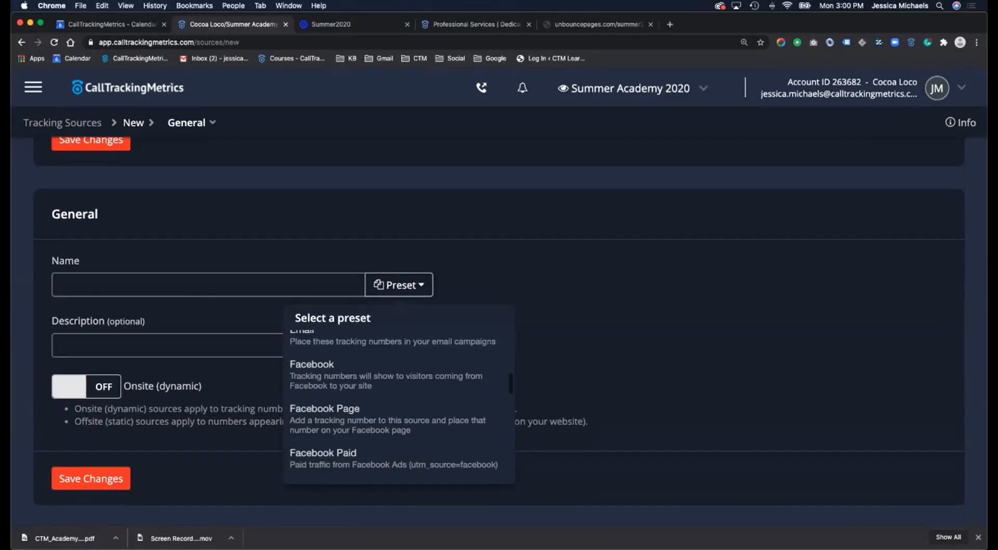
pyautogui.click(399, 401)
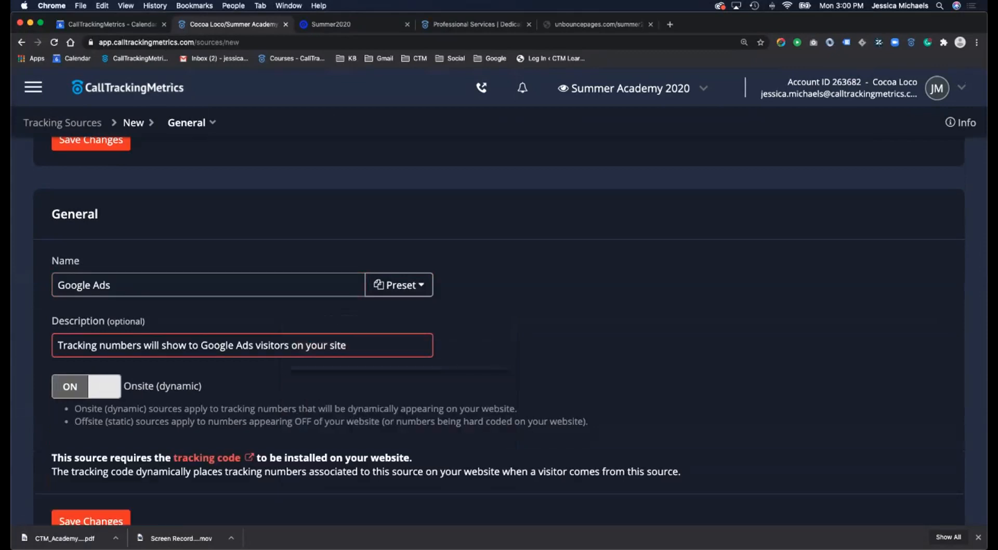
pyautogui.scroll(-1, 499, 312)
pyautogui.scroll(-9, 499, 333)
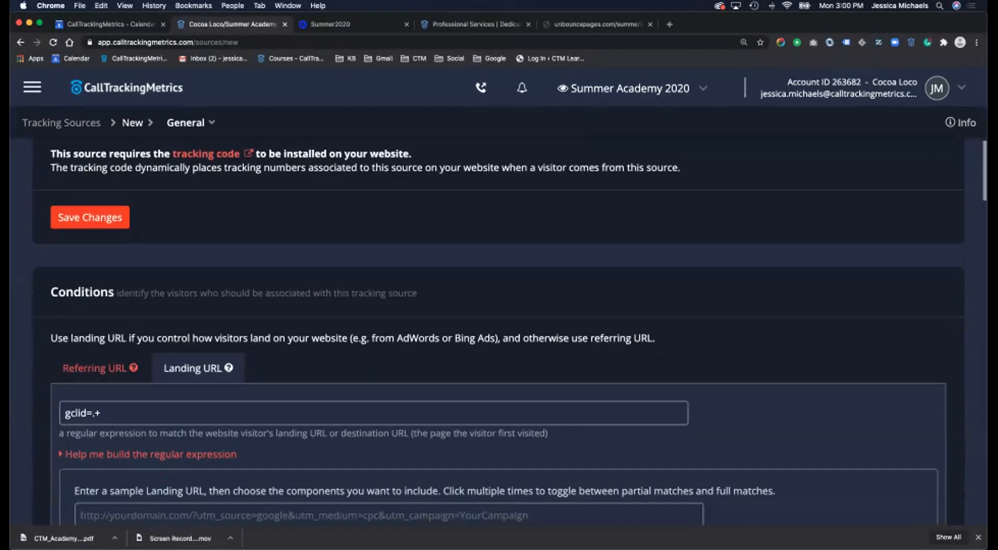
pyautogui.click(90, 172)
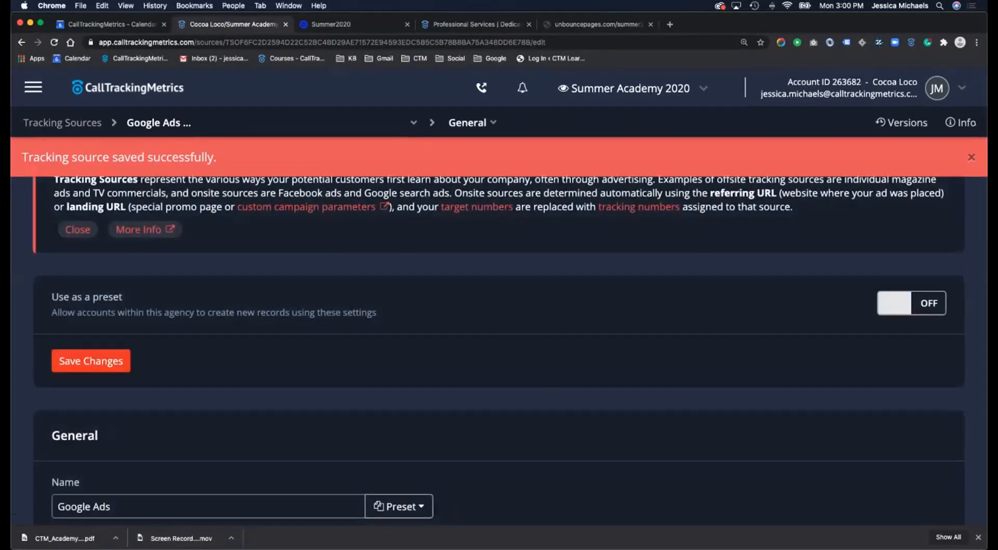
pyautogui.click(63, 124)
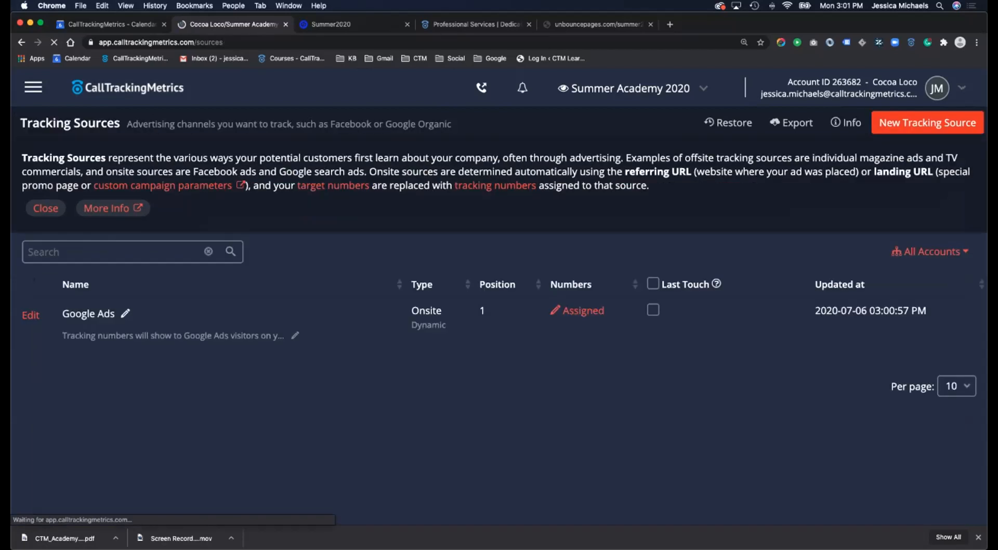
# - Start a new tracking source and fill it from the Website preset
pyautogui.click(928, 123)
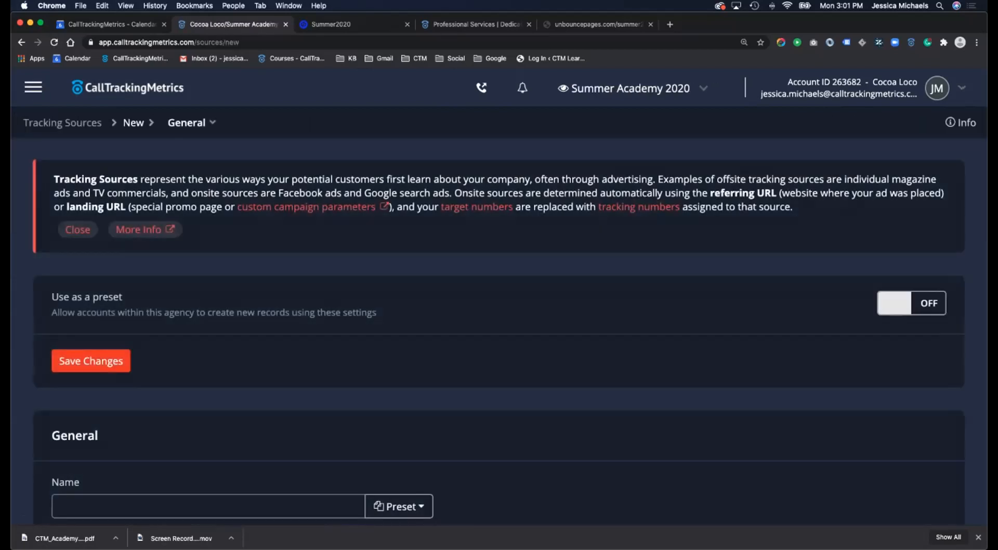
pyautogui.scroll(-3, 398, 373)
pyautogui.scroll(-10, 364, 437)
pyautogui.scroll(-10, 399, 353)
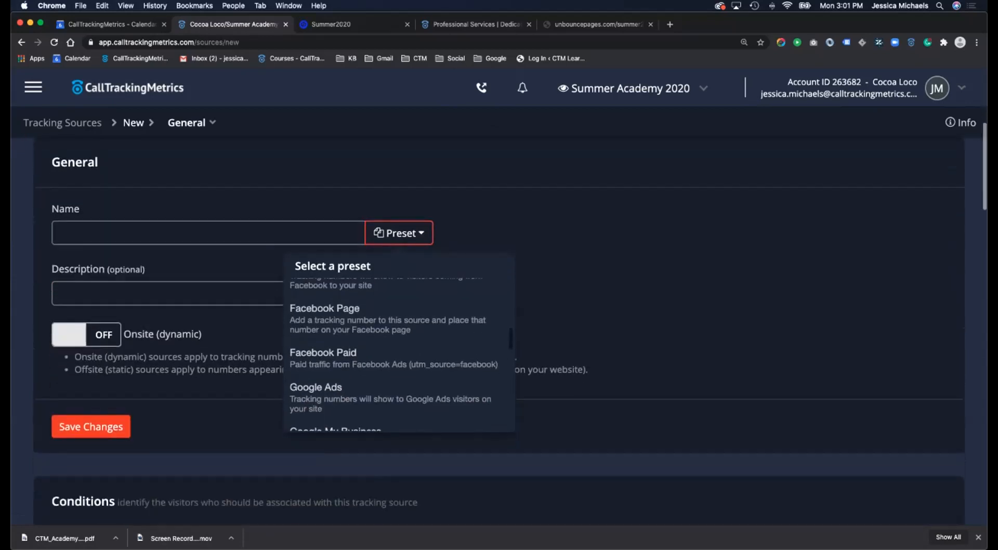
pyautogui.scroll(-10, 399, 311)
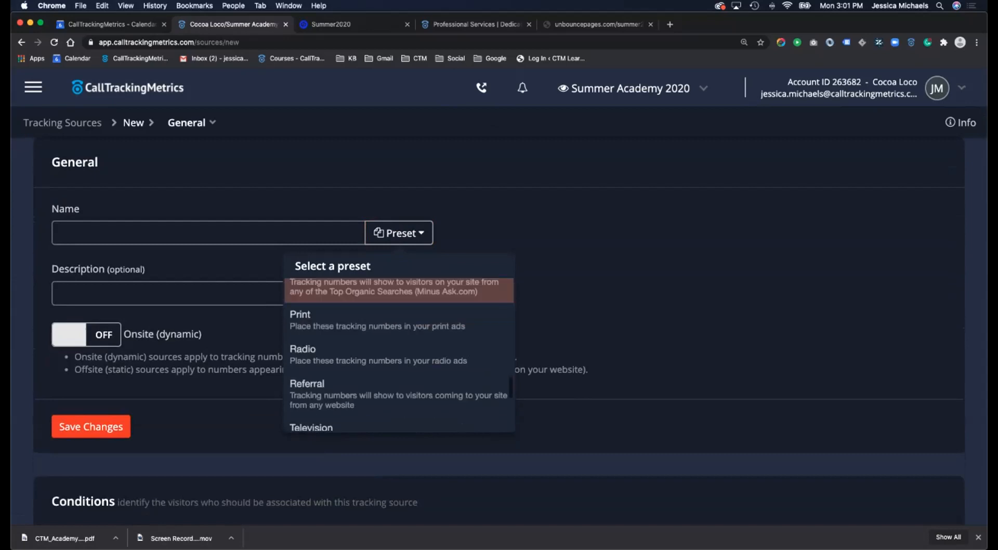
pyautogui.scroll(3, 398, 317)
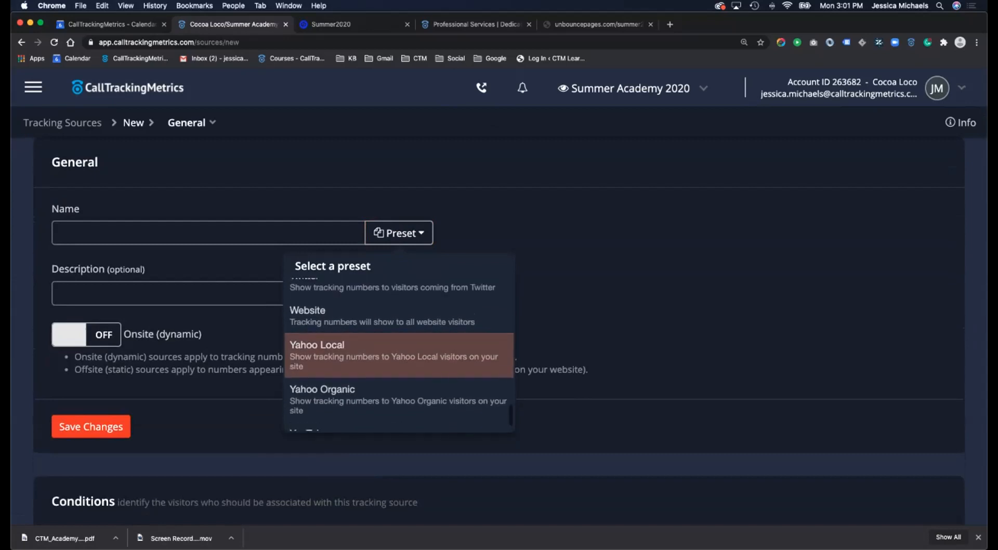
pyautogui.click(398, 317)
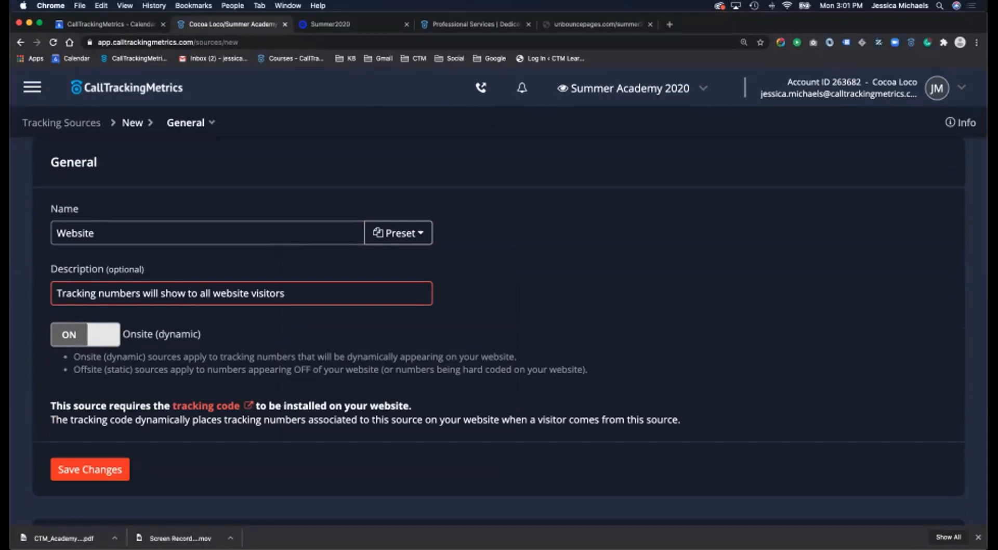
# - Review the referring and landing URL conditions, then save the Website source
pyautogui.scroll(-10, 499, 331)
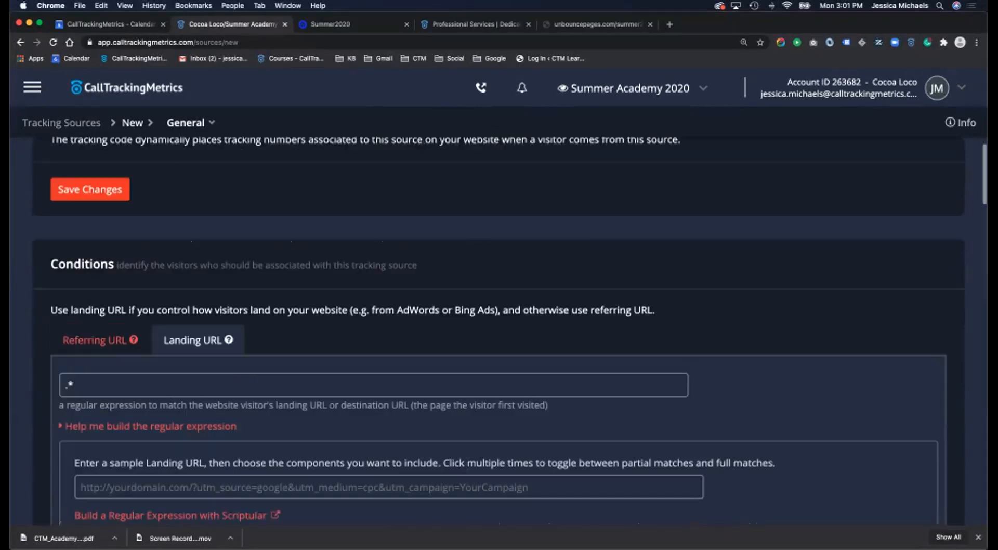
pyautogui.scroll(-1, 499, 330)
pyautogui.click(373, 354)
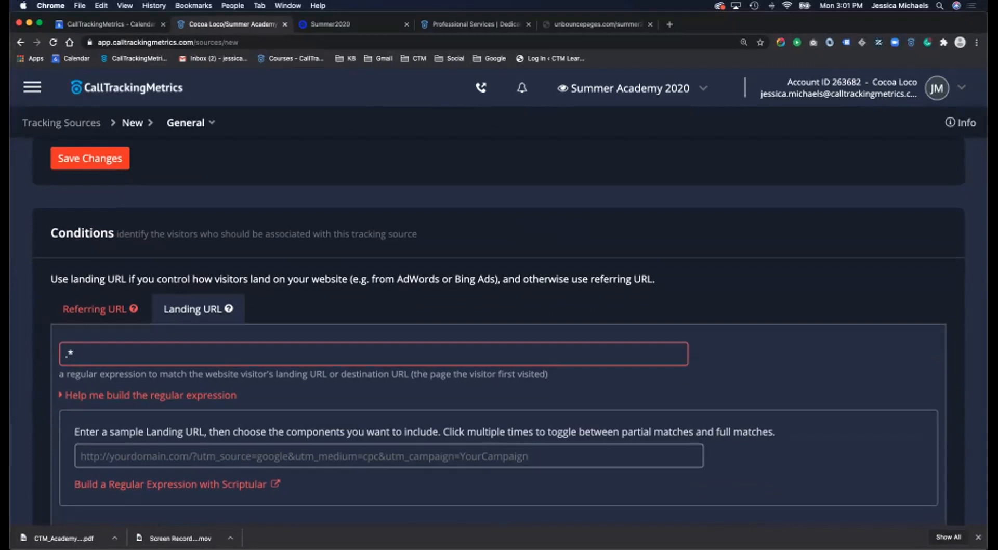
pyautogui.moveTo(235, 310); pyautogui.dragTo(89, 309)
pyautogui.click(94, 309)
pyautogui.click(193, 309)
pyautogui.click(94, 310)
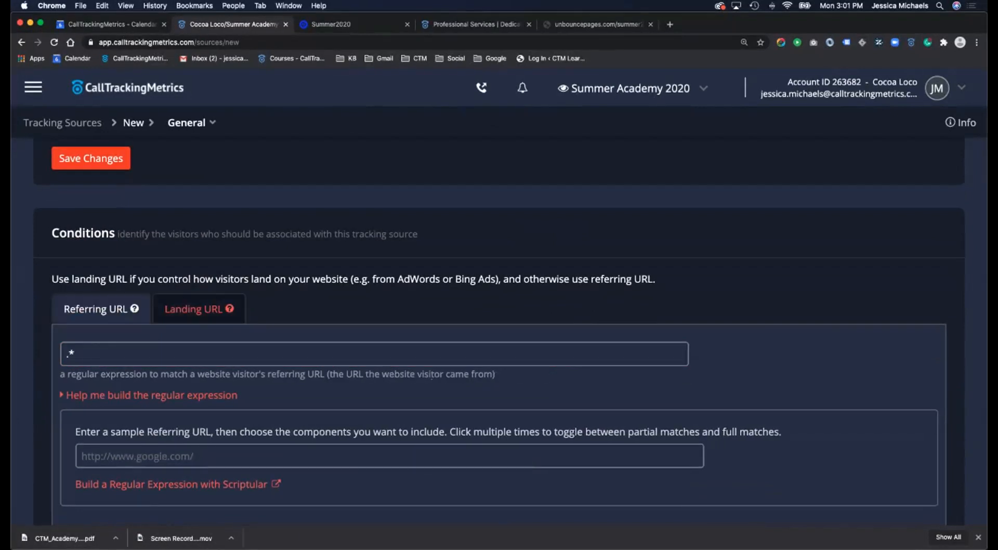
pyautogui.click(91, 158)
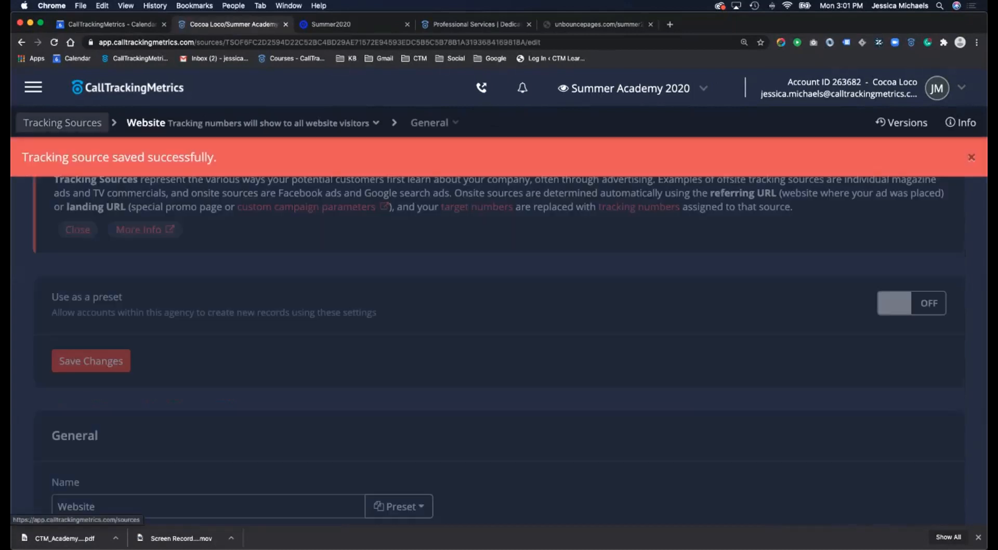
pyautogui.click(62, 123)
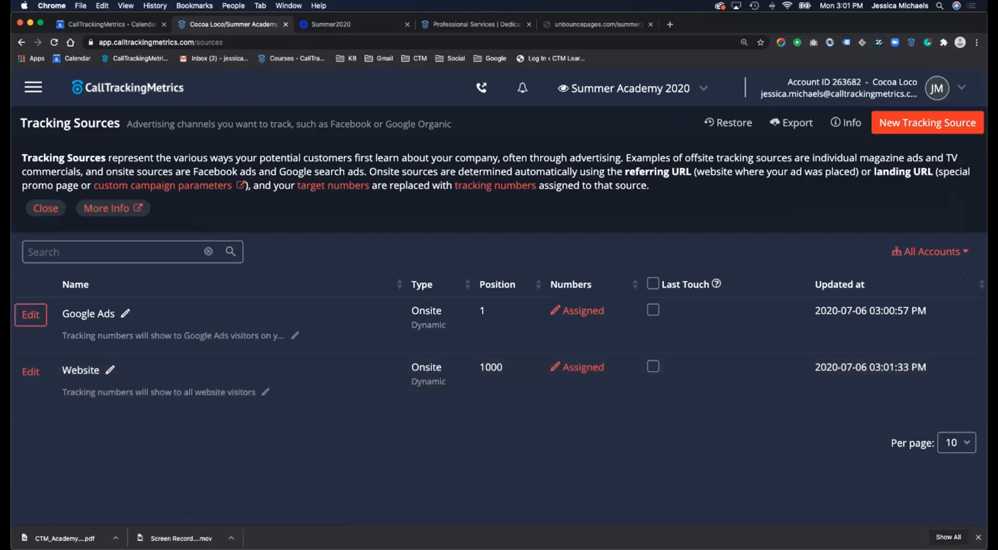
# - Go to Numbers > Buy Numbers from the main navigation
pyautogui.scroll(-1, 499, 382)
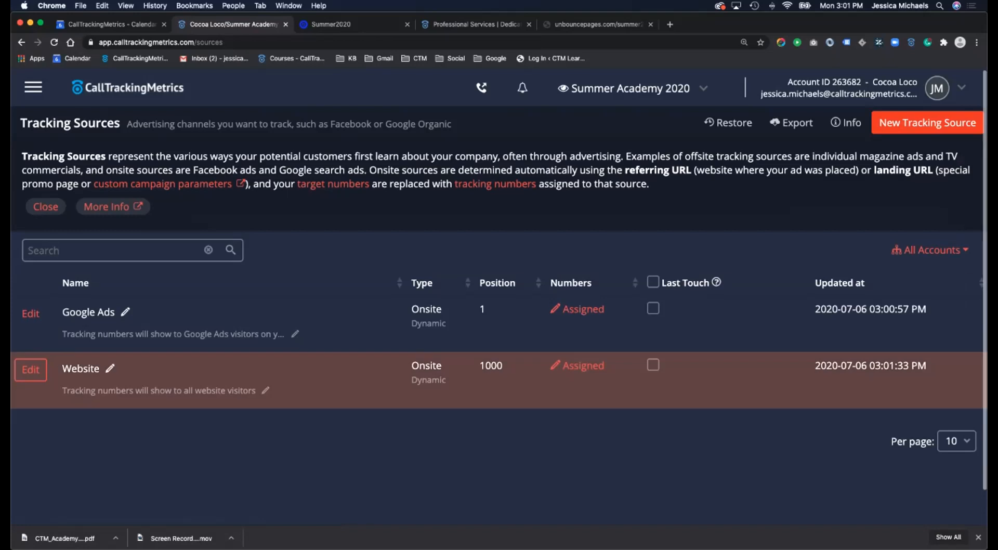
pyautogui.scroll(1, 499, 382)
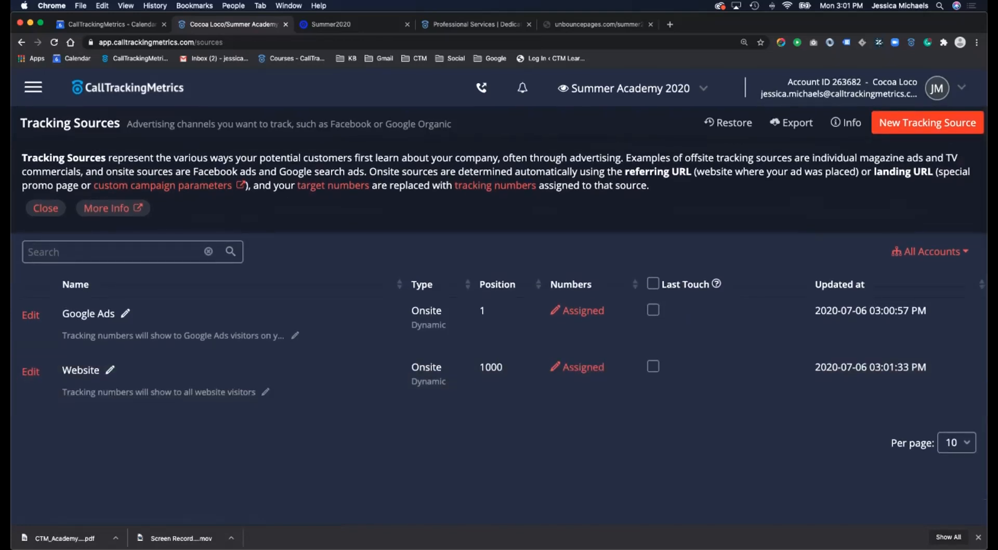
pyautogui.click(33, 88)
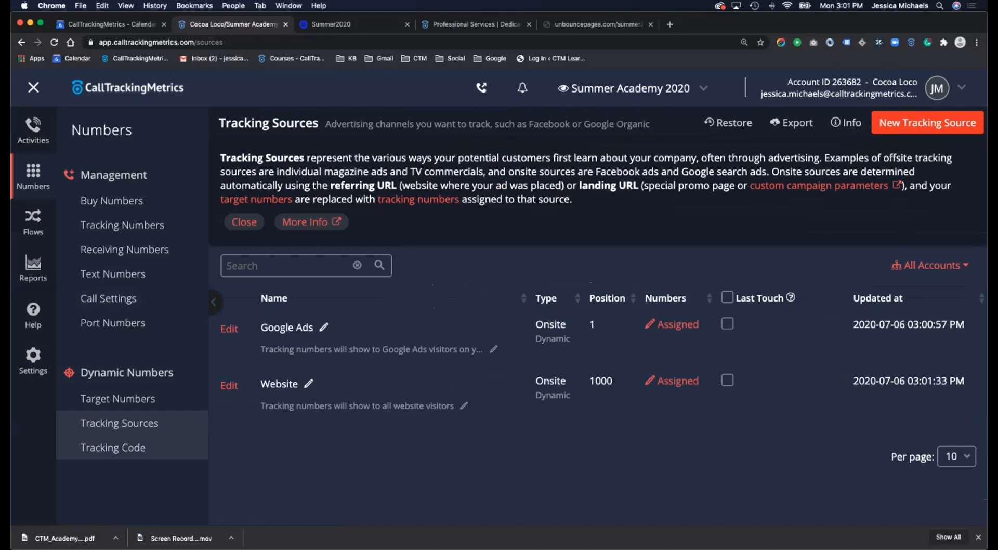
pyautogui.click(111, 200)
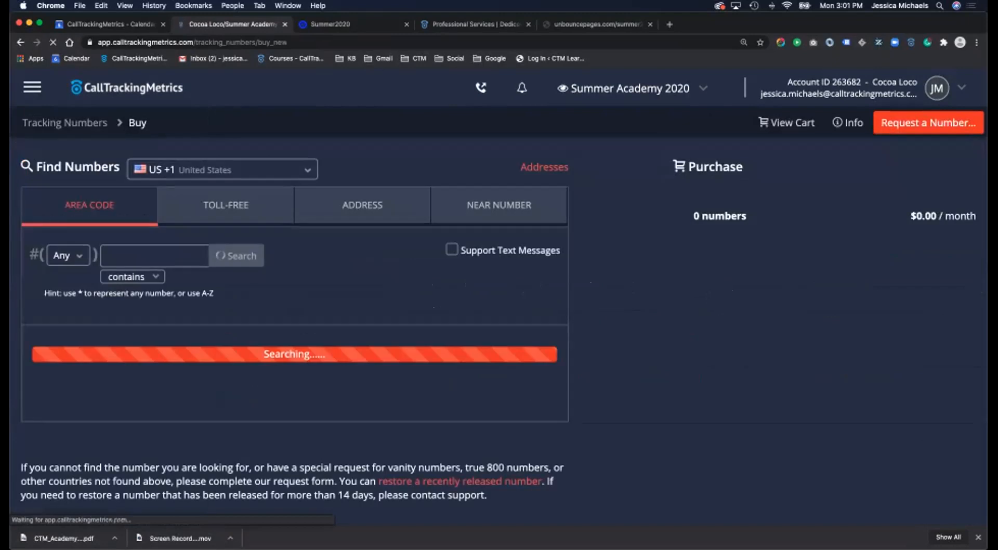
# - Search area code 410 and add the first number to the cart
pyautogui.scroll(-2, 550, 312)
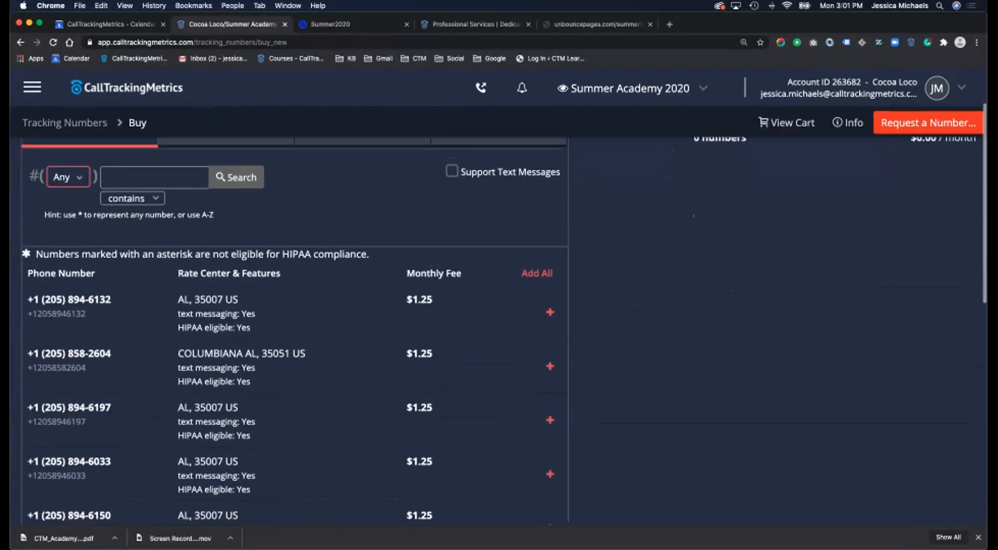
pyautogui.click(66, 177)
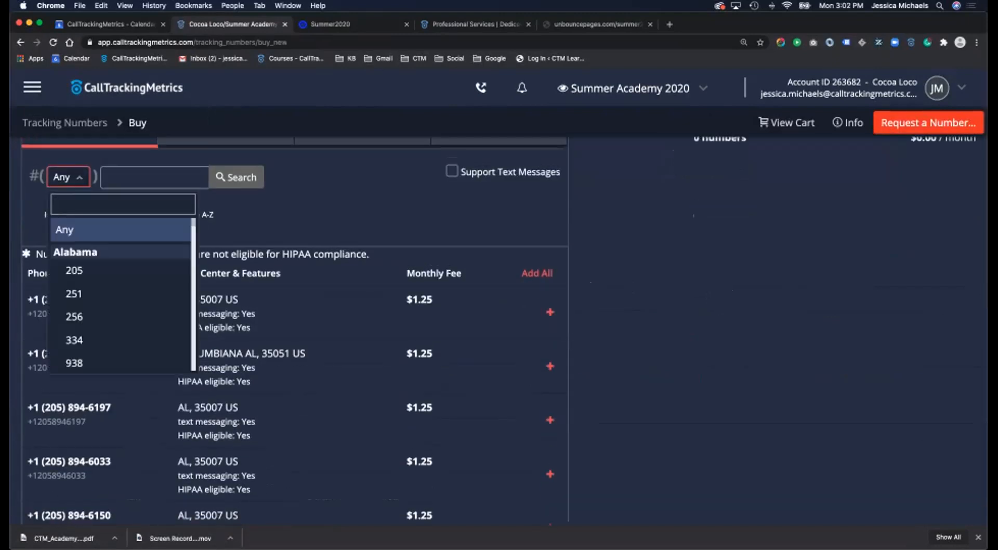
pyautogui.write('410')
pyautogui.press('Return')
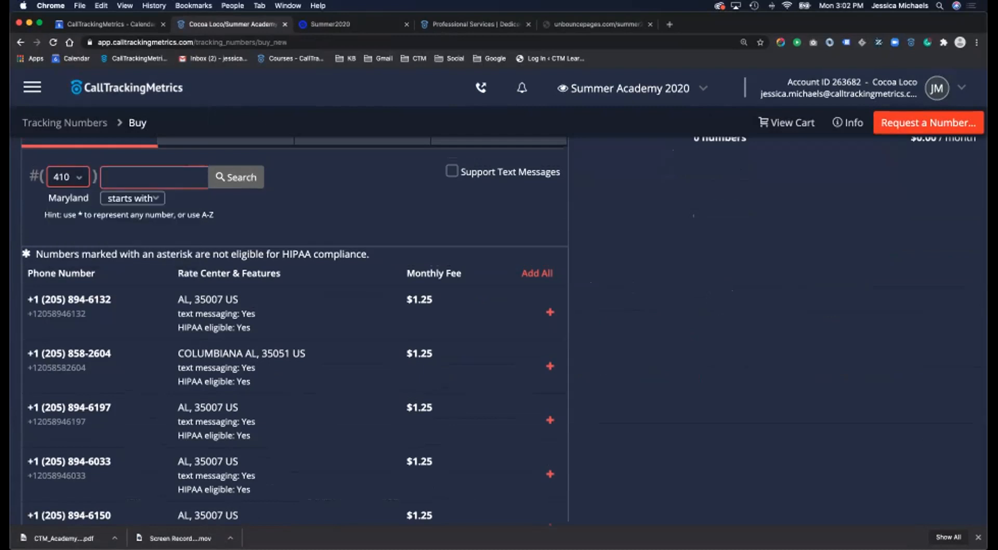
pyautogui.click(236, 178)
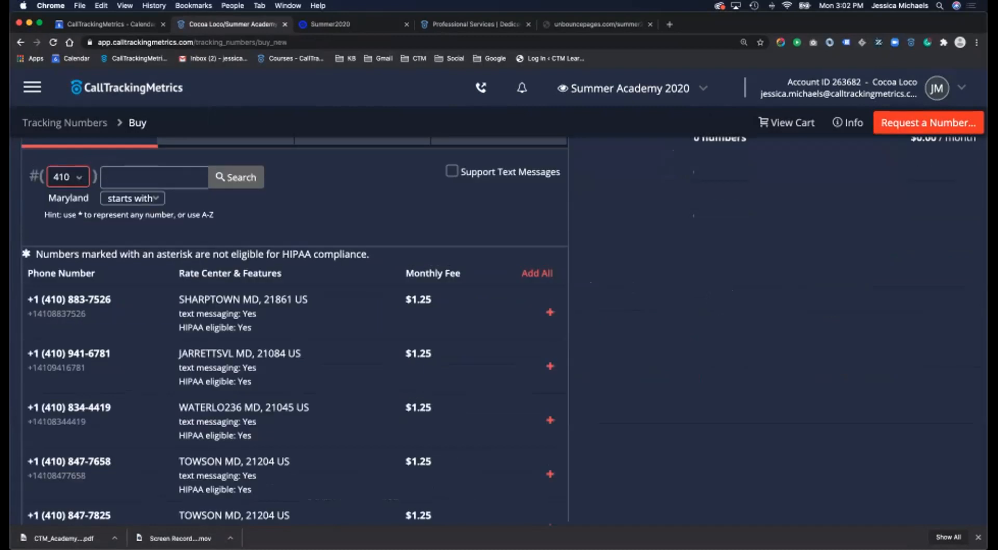
pyautogui.click(550, 312)
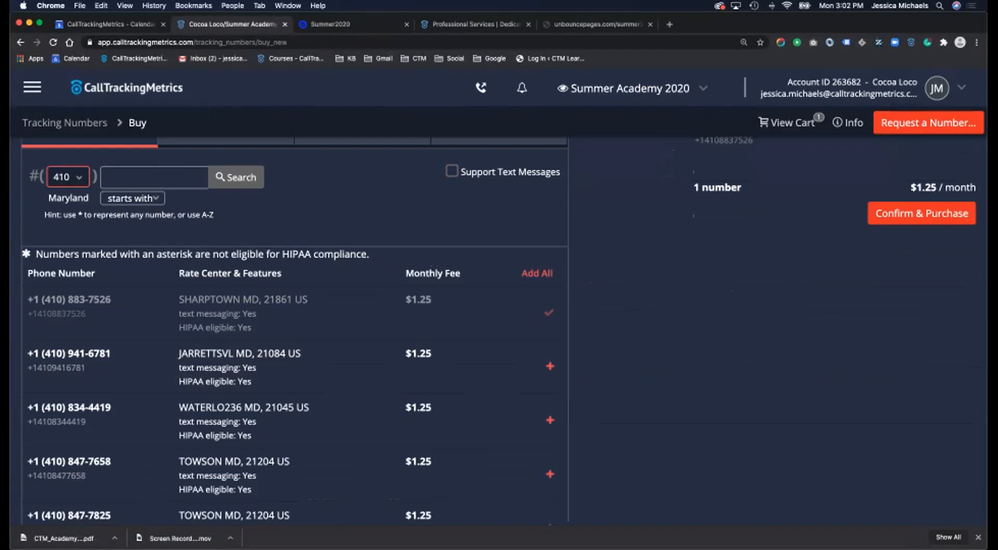
# - Search area code 301, add its first number, and review the $2.50/month order
pyautogui.click(68, 178)
pyautogui.scroll(-2, 122, 296)
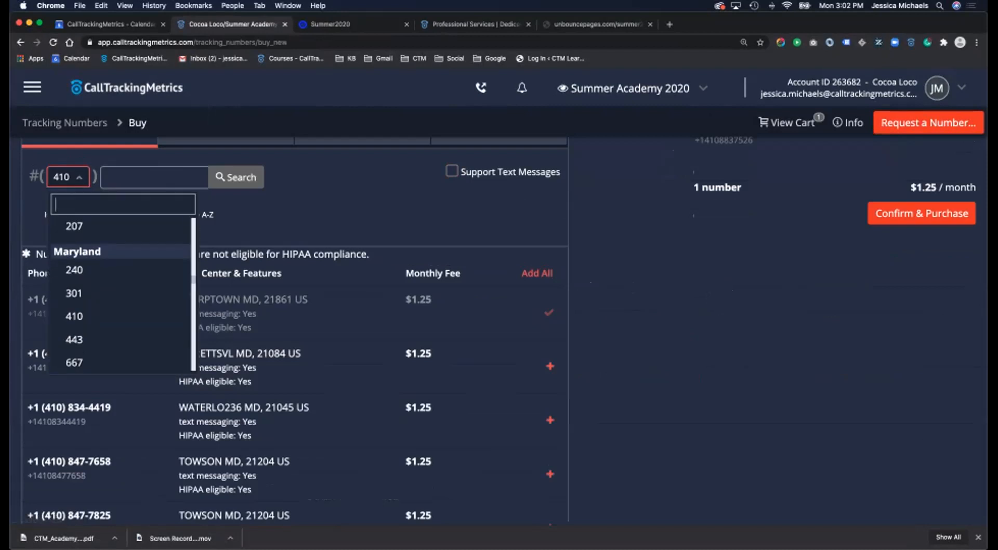
pyautogui.click(73, 270)
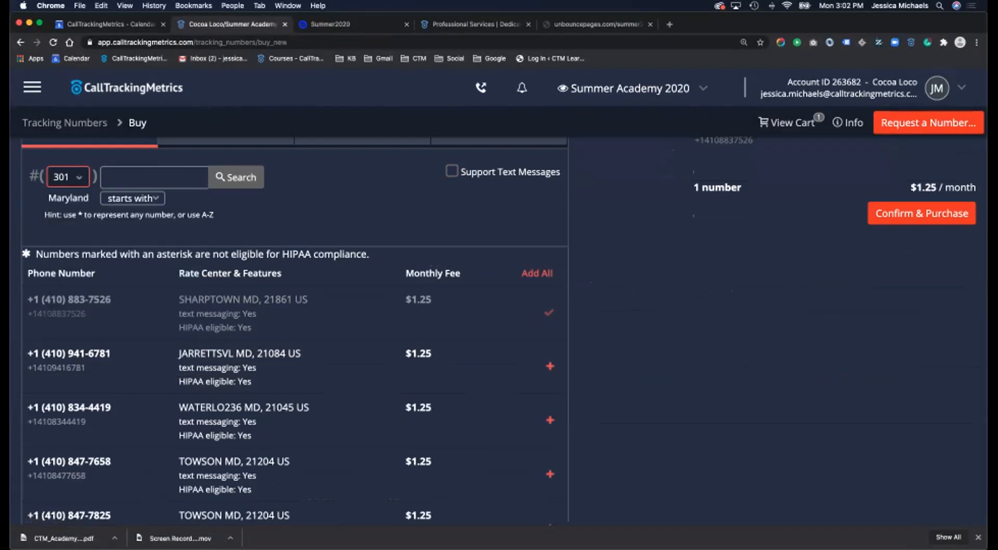
pyautogui.click(236, 177)
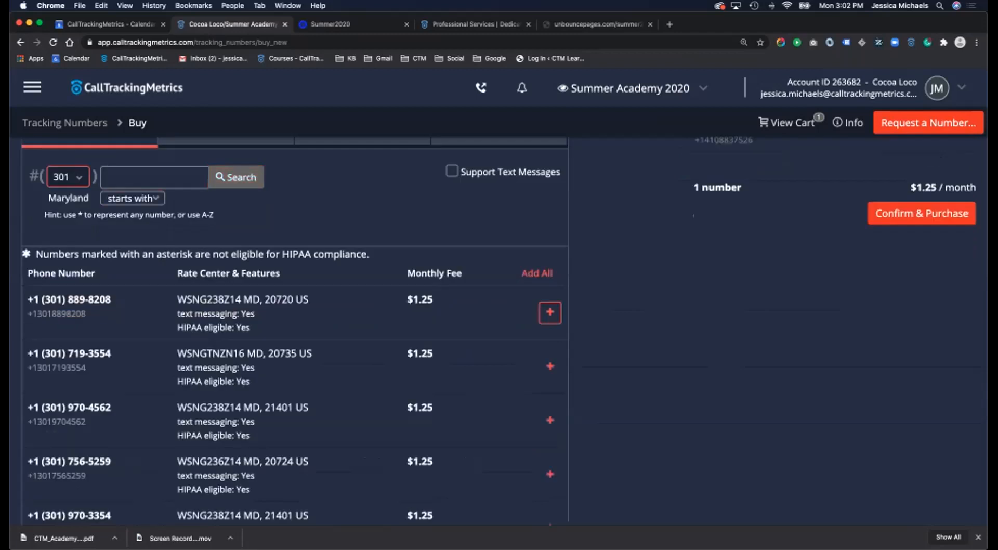
pyautogui.click(550, 313)
pyautogui.scroll(2, 549, 312)
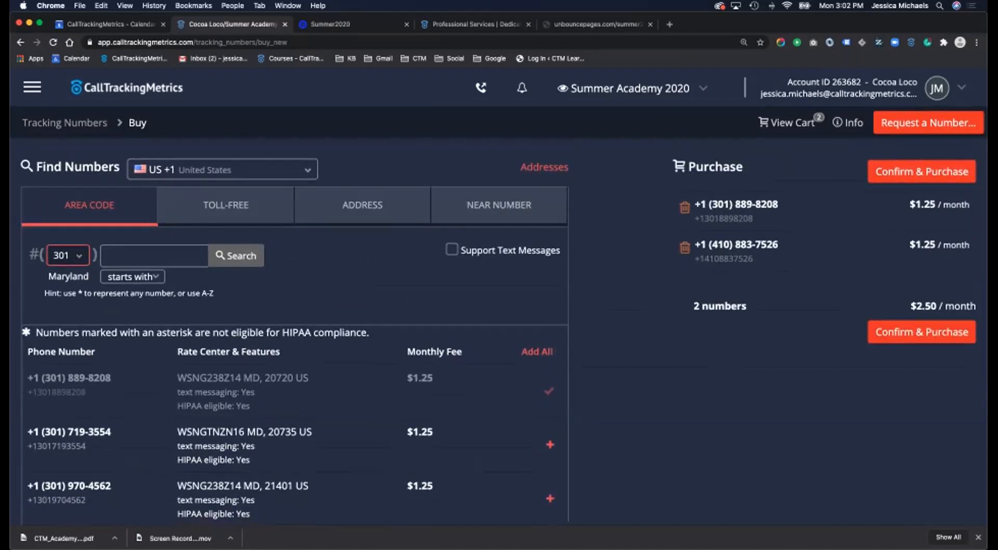
pyautogui.click(922, 332)
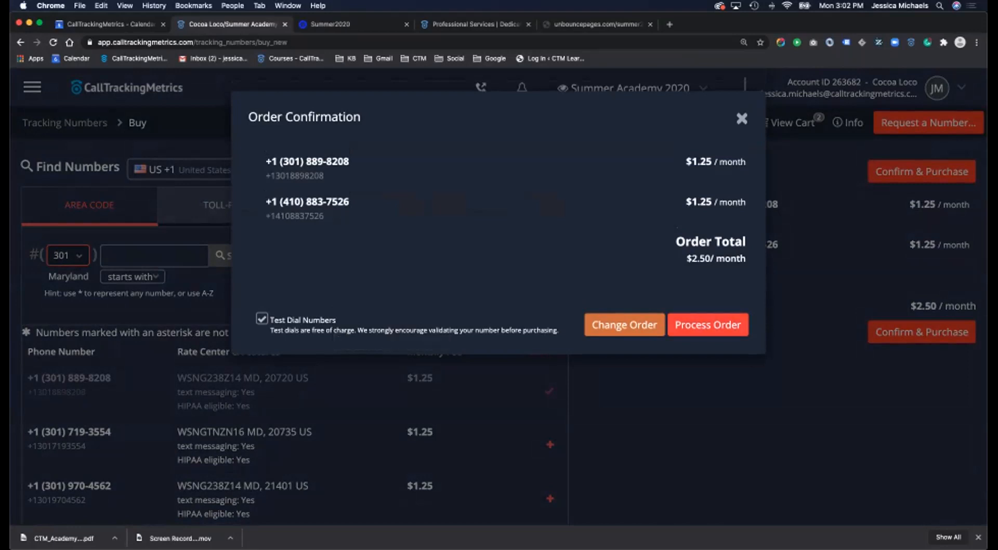
# - Process the order for both numbers and go on to configure them
pyautogui.click(707, 324)
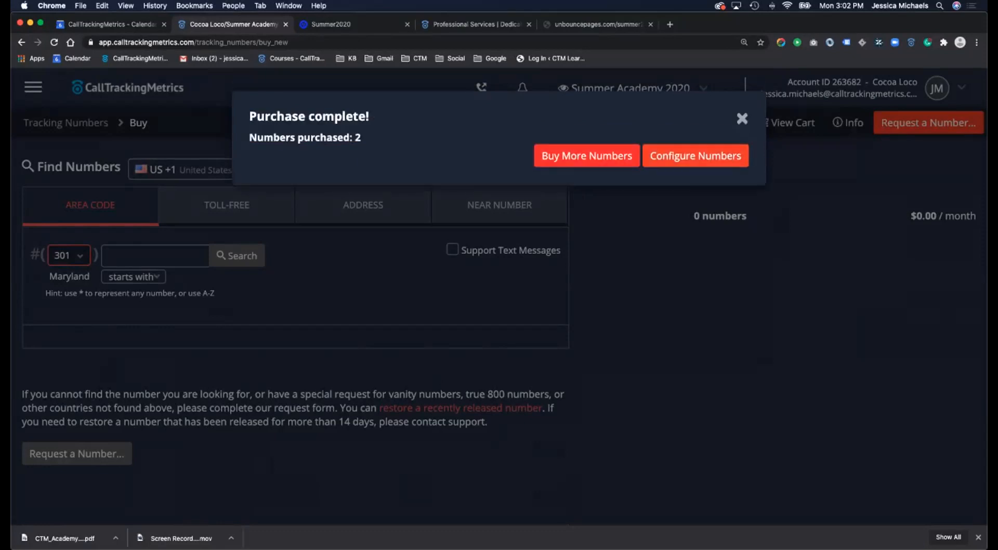
pyautogui.click(695, 156)
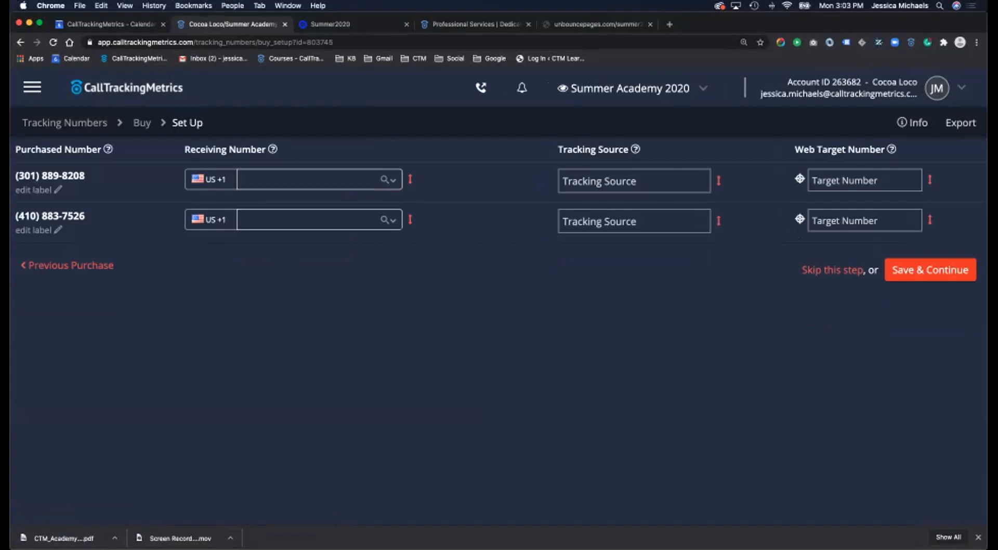
# - Route both numbers to the existing direct line and label them Google Ads and Website
pyautogui.click(310, 179)
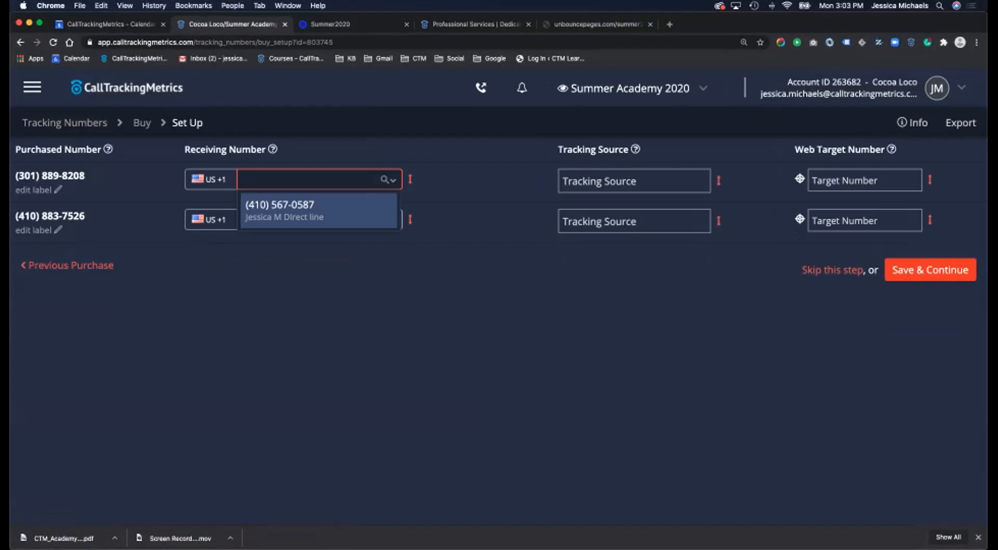
pyautogui.click(318, 217)
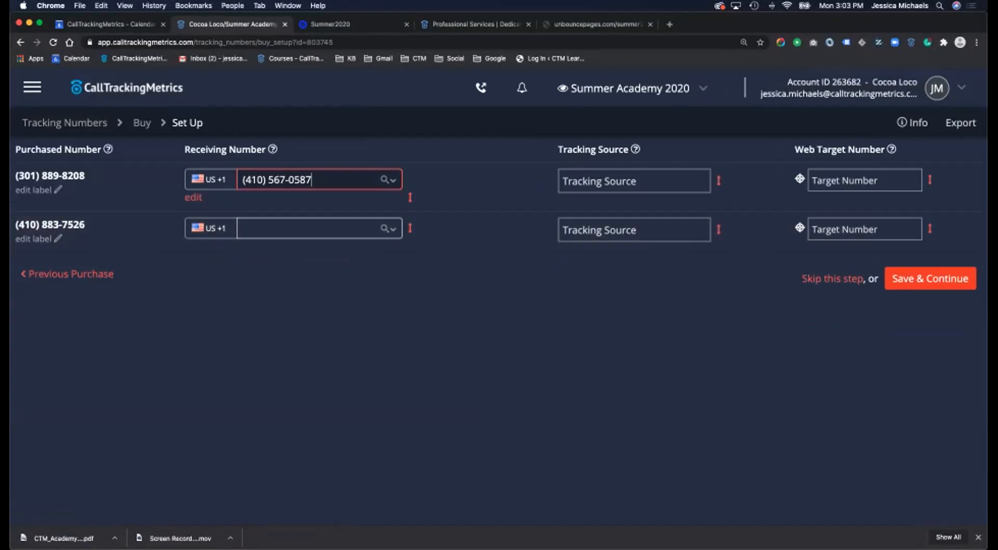
pyautogui.click(411, 197)
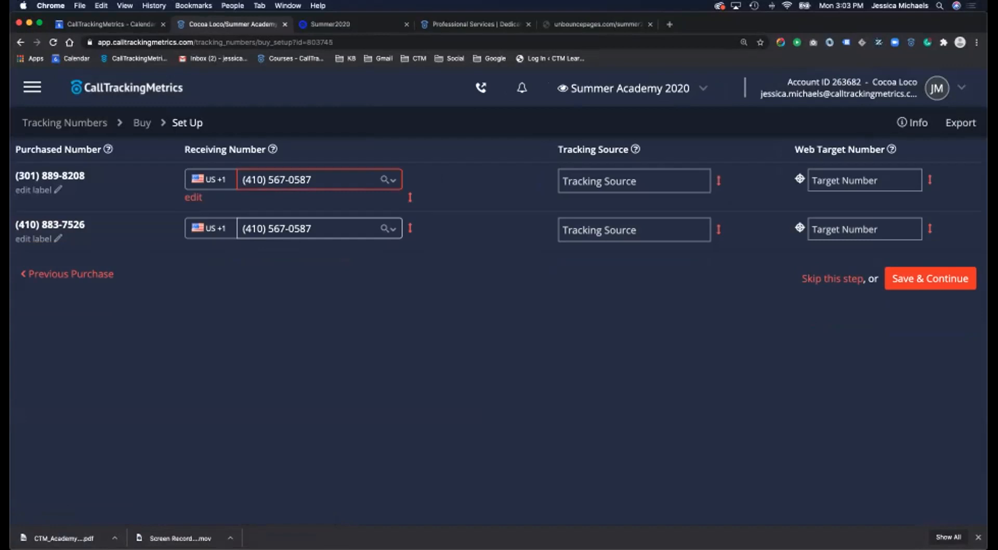
pyautogui.click(38, 190)
pyautogui.write('Go')
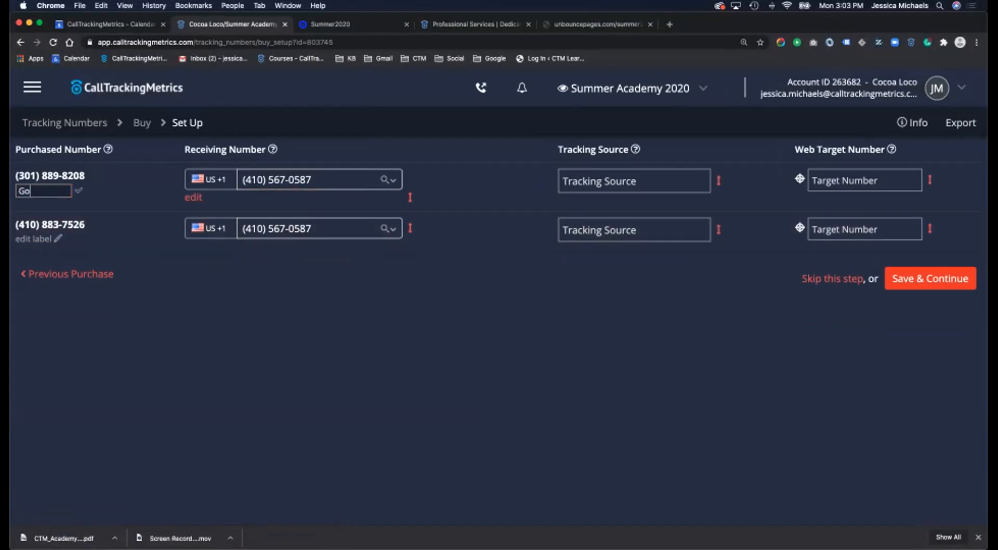
pyautogui.write('ogle Ads')
pyautogui.click(37, 239)
pyautogui.write('Website')
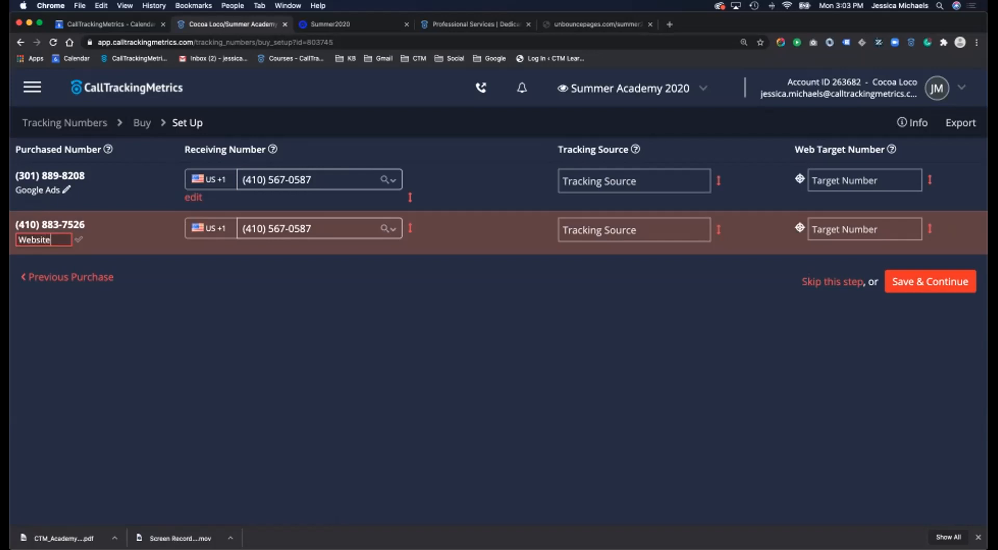
pyautogui.press('Return')
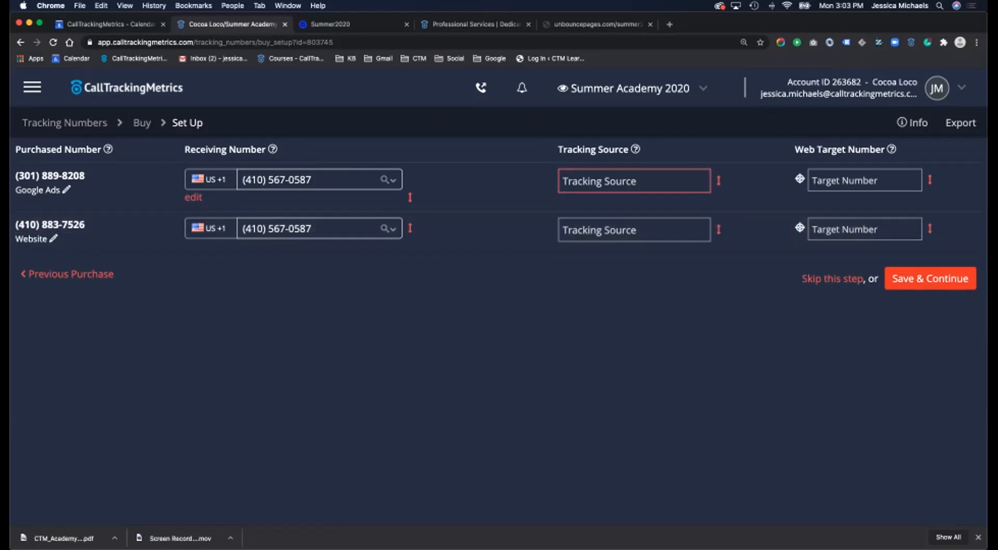
# - Set the tracking sources to Google Ads and Website respectively
pyautogui.click(633, 181)
pyautogui.write('Google')
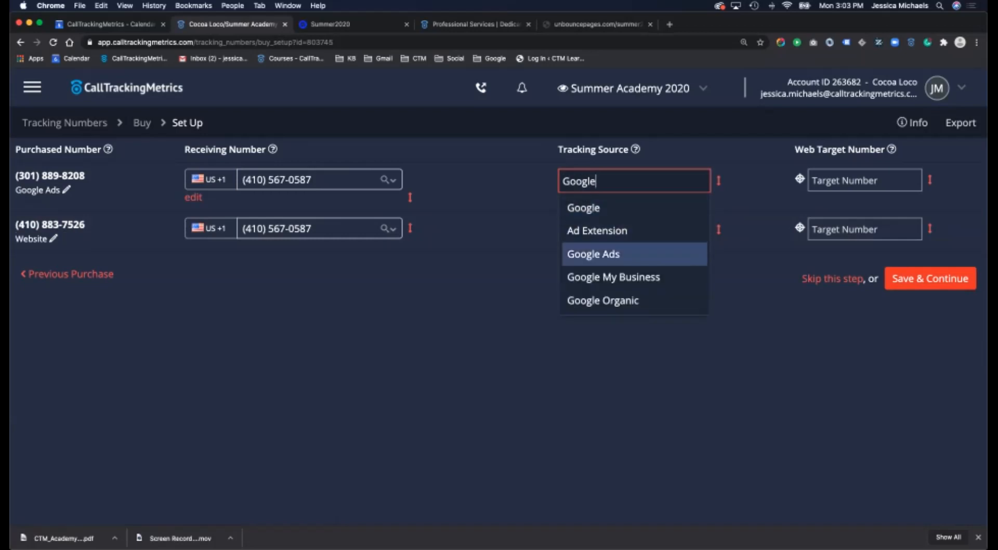
pyautogui.click(614, 254)
pyautogui.click(634, 230)
pyautogui.write('webs')
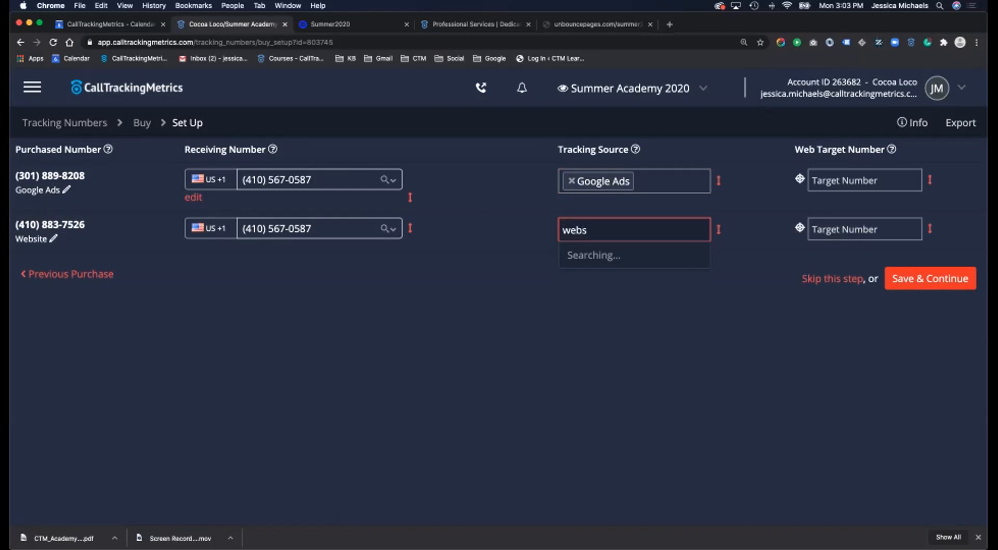
pyautogui.press('Down')
pyautogui.press('Down')
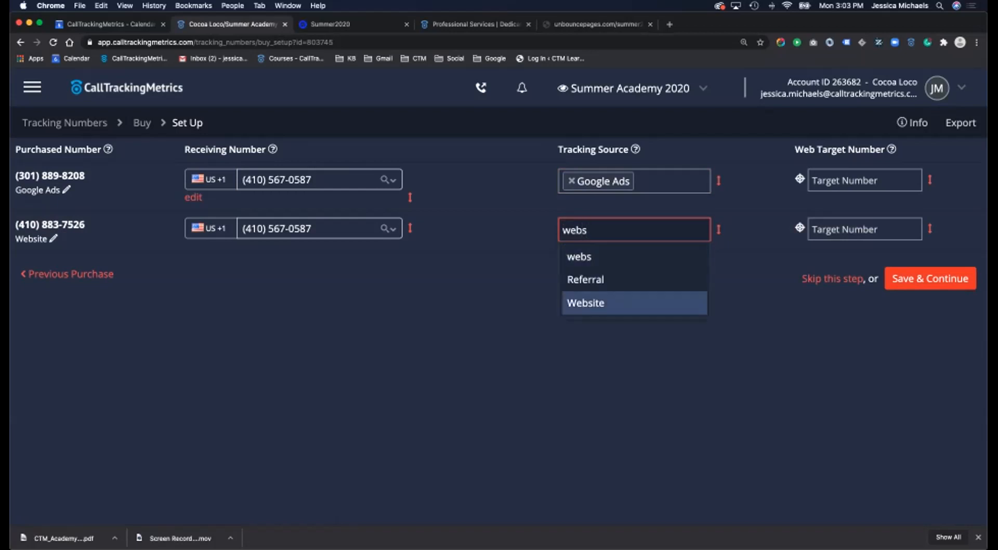
pyautogui.press('Return')
pyautogui.click(863, 181)
pyautogui.click(864, 206)
pyautogui.click(864, 229)
pyautogui.click(864, 250)
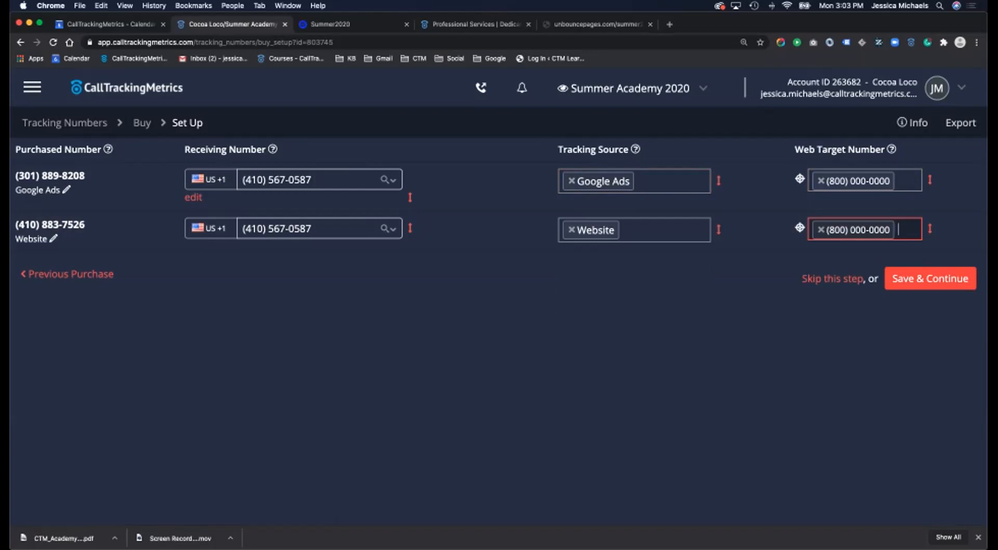
pyautogui.click(930, 279)
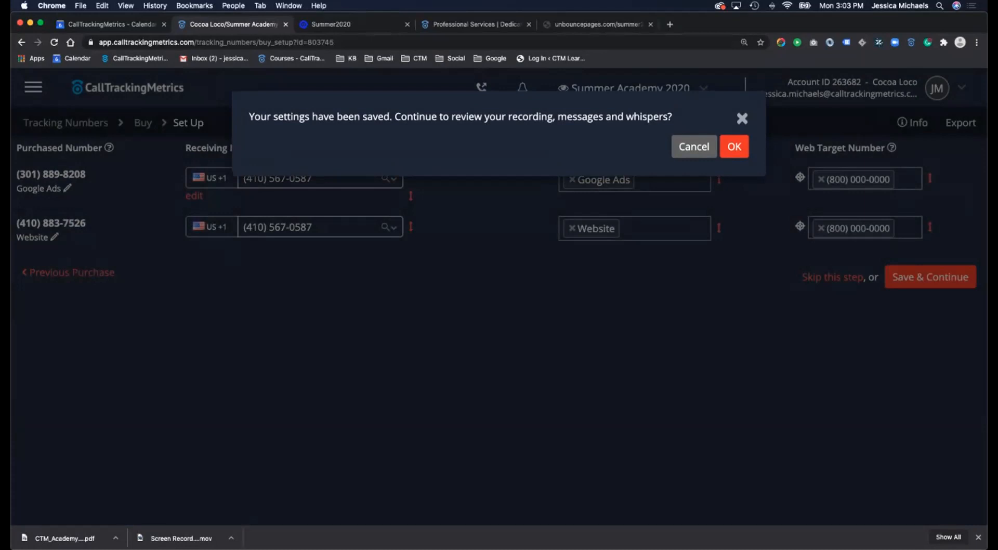
pyautogui.click(734, 146)
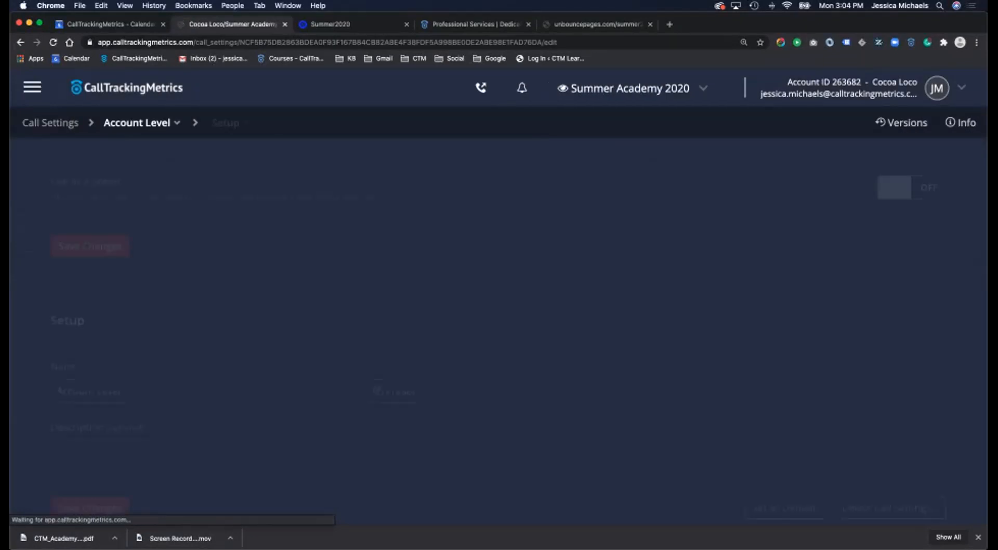
# - Open the Tracking Numbers list to review both new numbers
pyautogui.scroll(3, 499, 330)
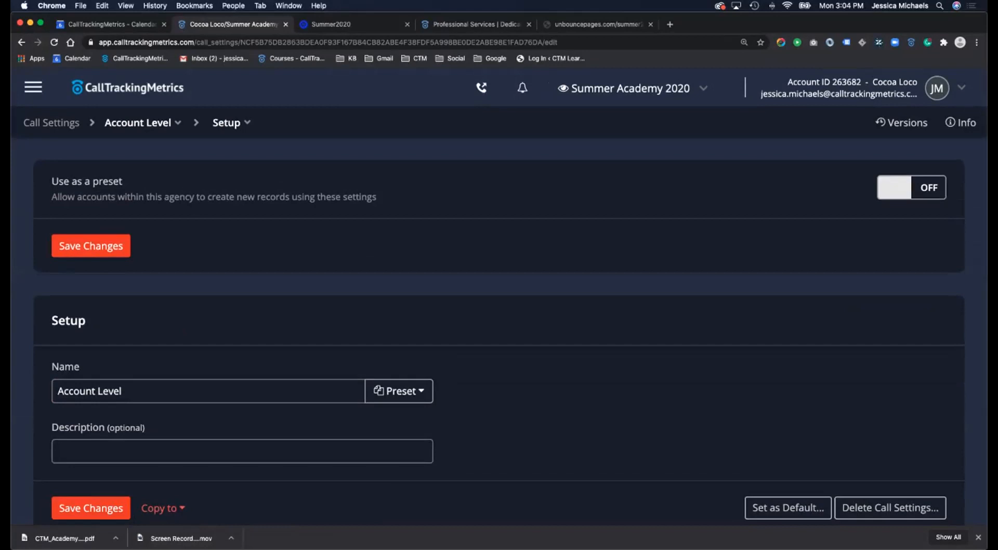
pyautogui.click(34, 87)
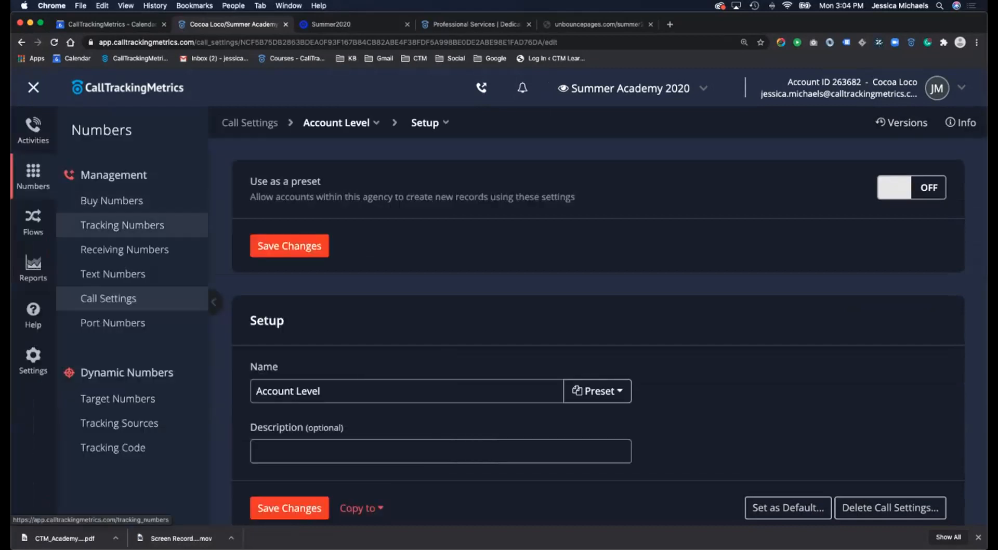
pyautogui.click(70, 225)
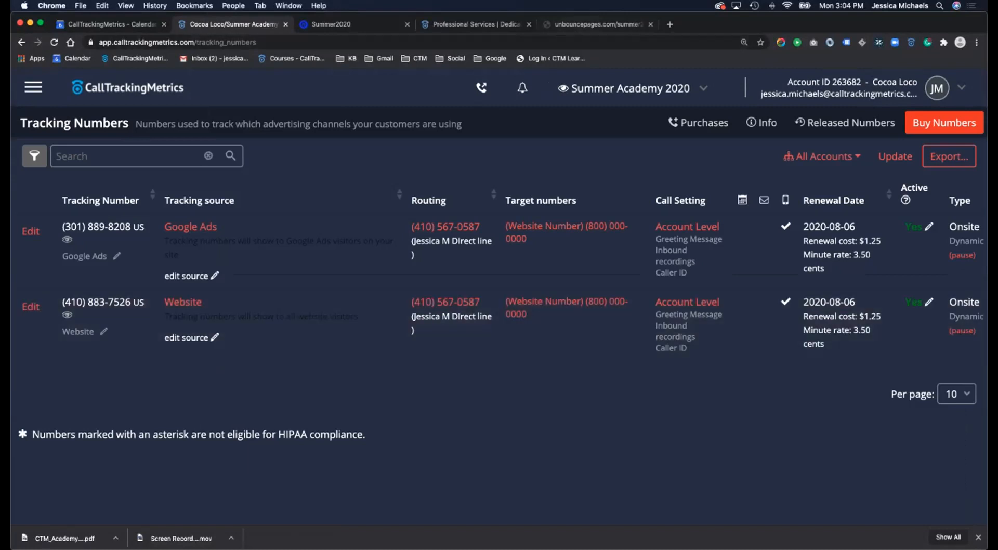
pyautogui.click(598, 24)
pyautogui.click(598, 171)
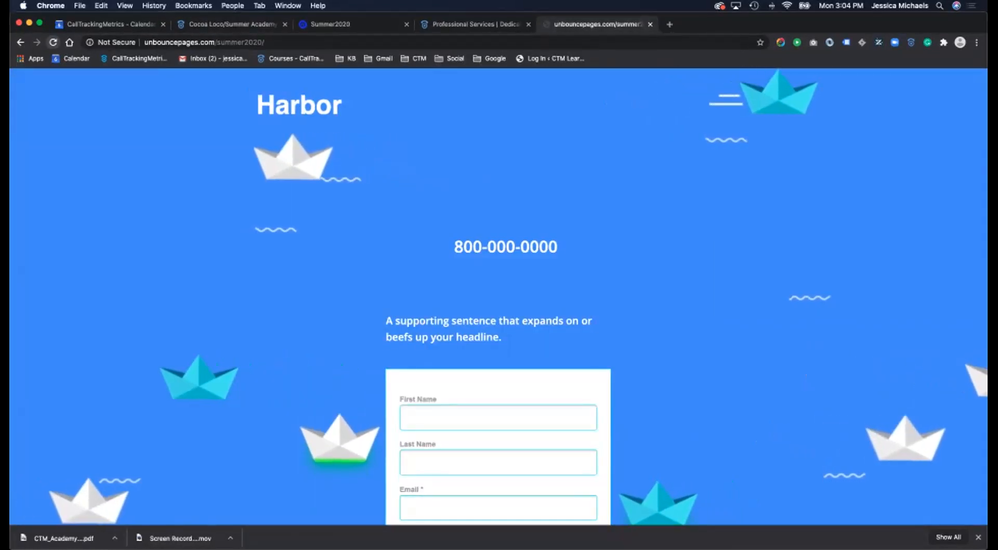
pyautogui.click(53, 43)
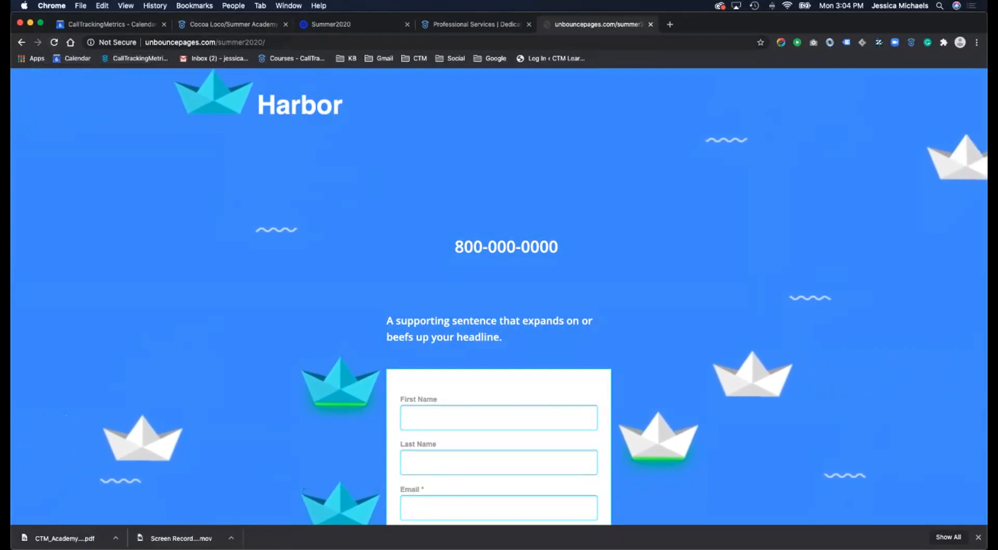
# - Copy the account's script tag from CallTrackingMetrics' Tracking Code page, then return to Unbounce's Summer2020 overview
pyautogui.click(233, 25)
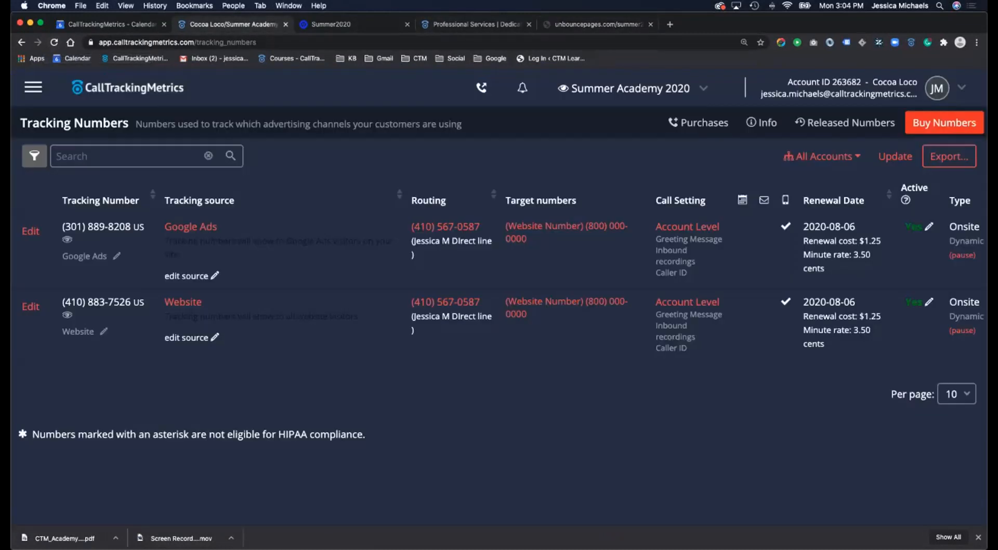
pyautogui.click(33, 87)
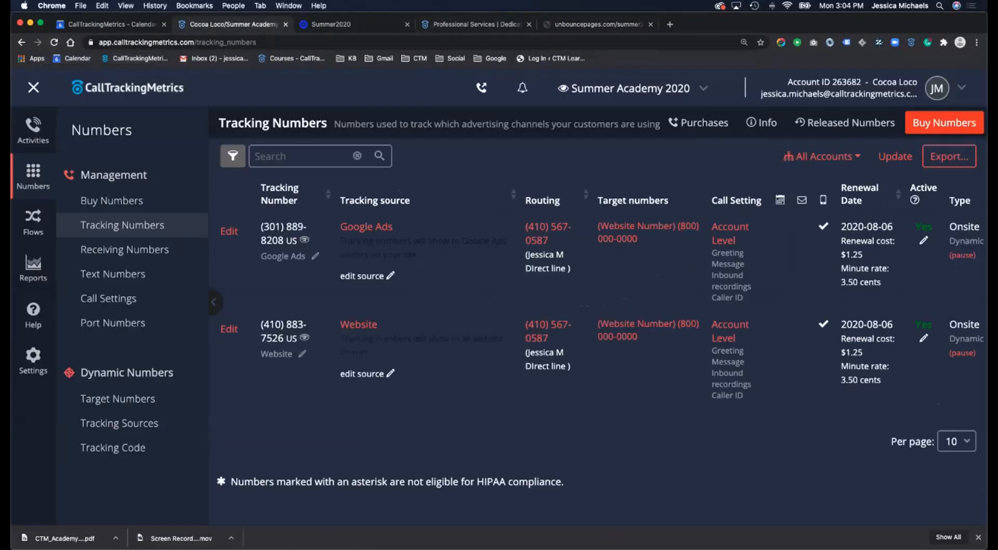
pyautogui.click(113, 447)
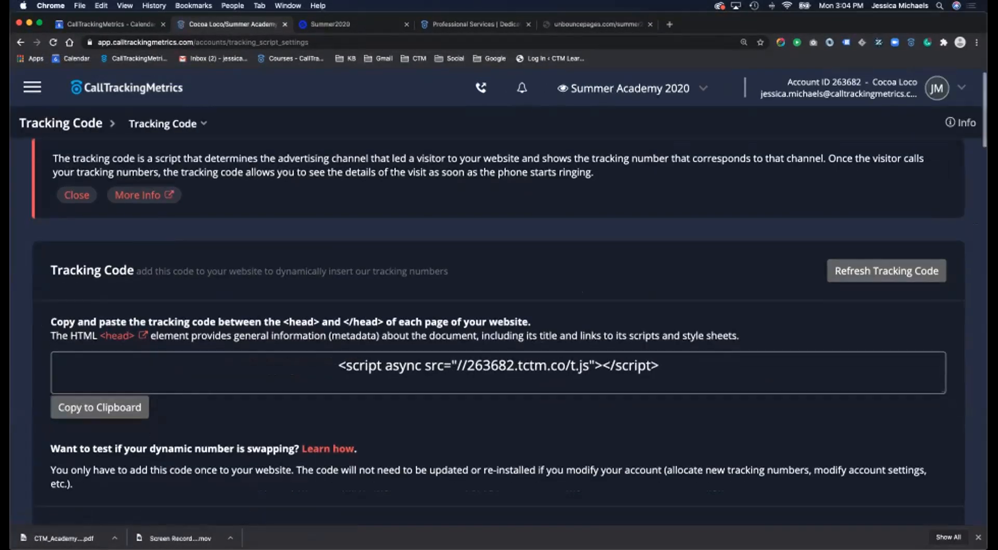
pyautogui.moveTo(339, 366); pyautogui.dragTo(621, 366)
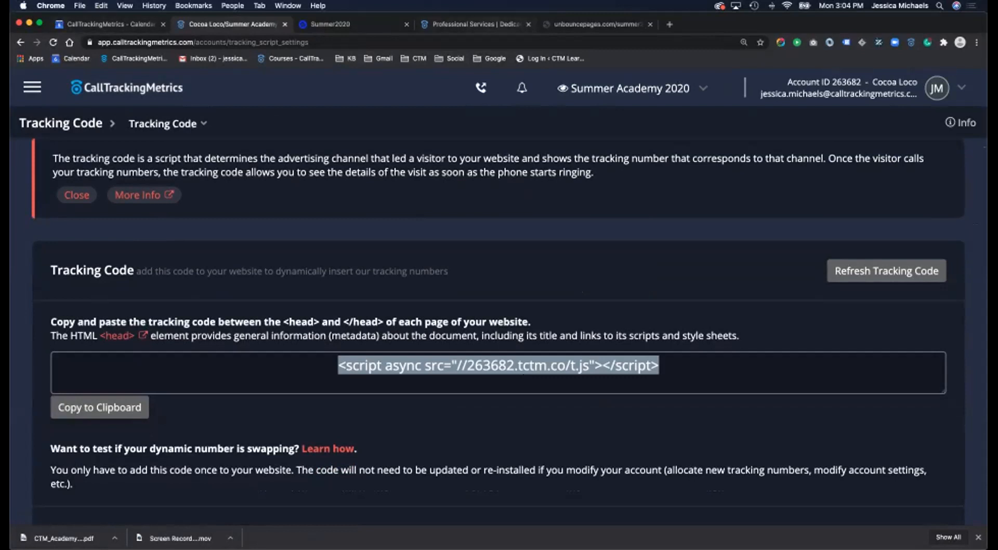
pyautogui.click(381, 27)
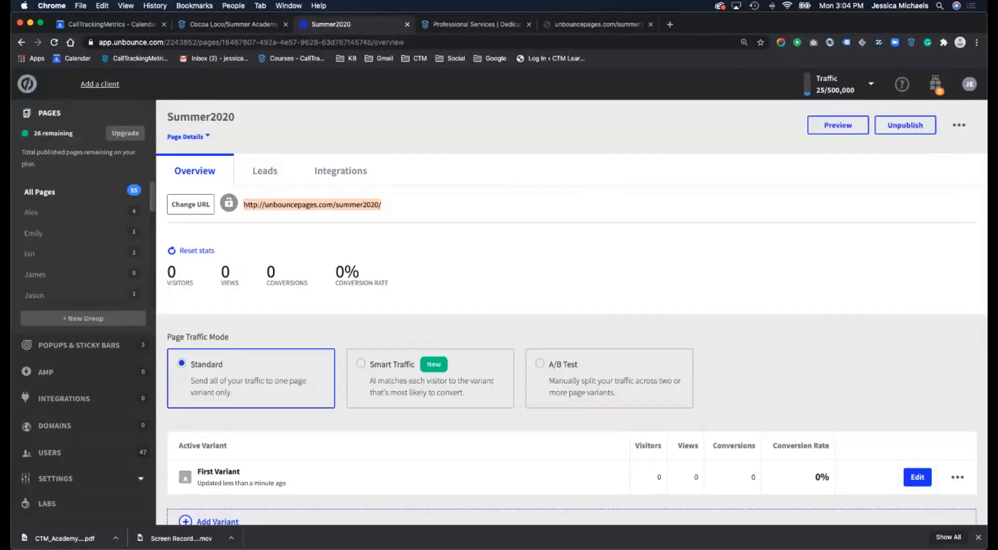
pyautogui.scroll(-2, 918, 430)
# - Paste the CTM tracking script into the variant's Javascripts, placed in the Head and named 'CTM code'
pyautogui.click(918, 430)
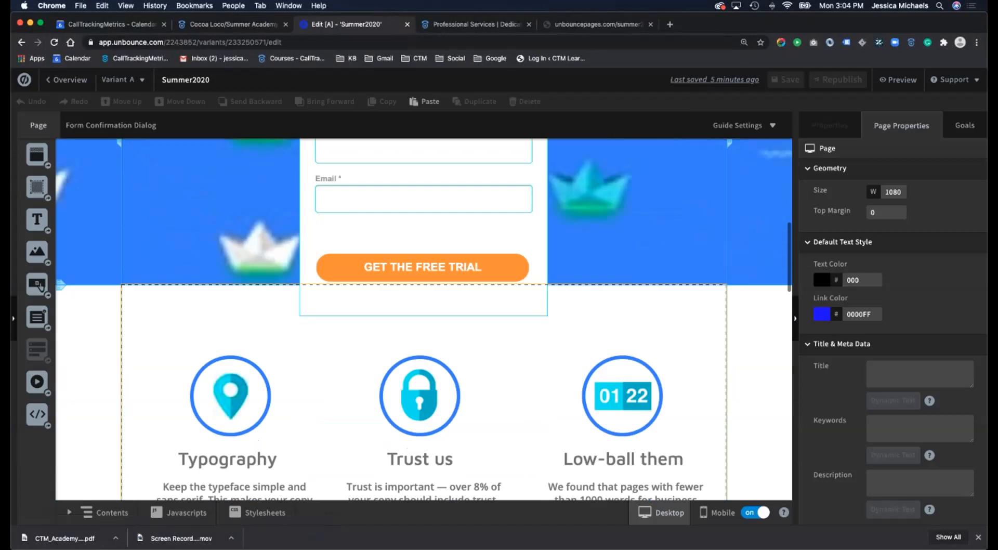
pyautogui.click(178, 513)
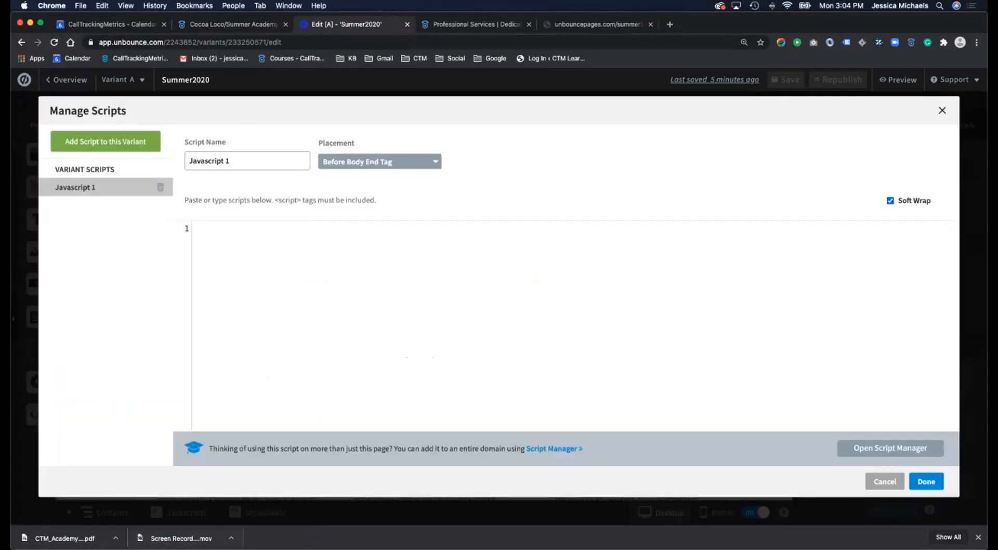
pyautogui.write('<script async src="//263682.tctm.co/t.js"></script>')
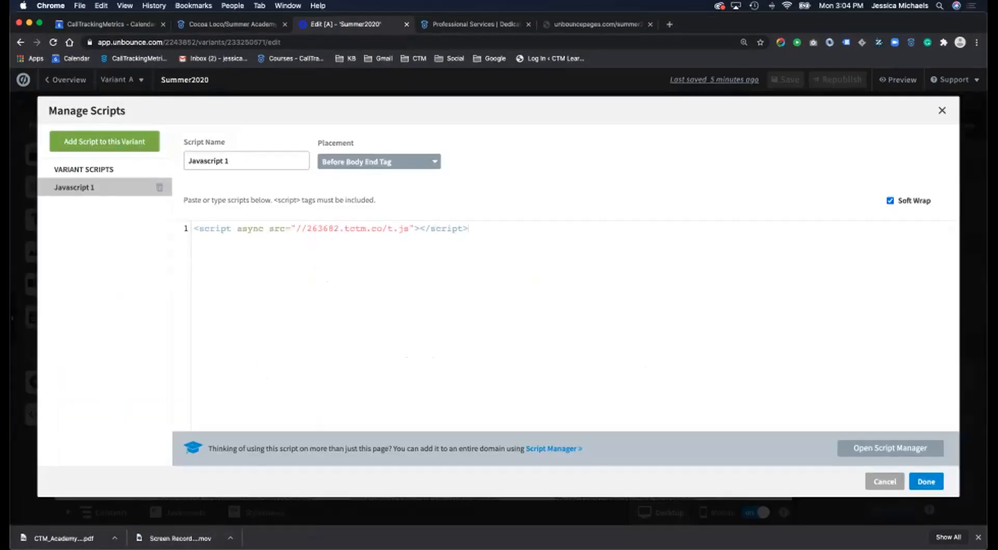
pyautogui.click(379, 161)
pyautogui.click(333, 216)
pyautogui.moveTo(240, 162); pyautogui.dragTo(155, 148)
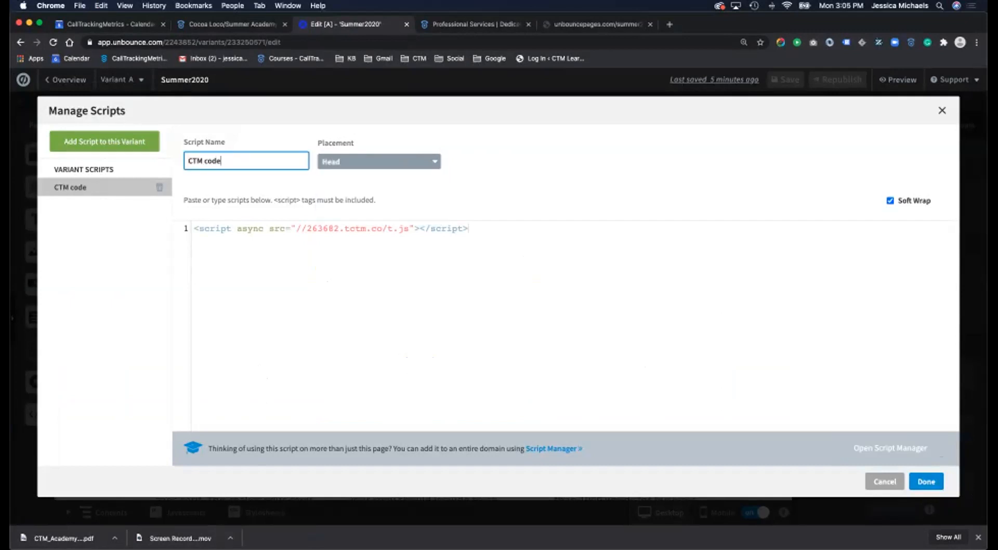
pyautogui.click(927, 481)
# - Save the Summer2020 page and republish it live
pyautogui.click(785, 80)
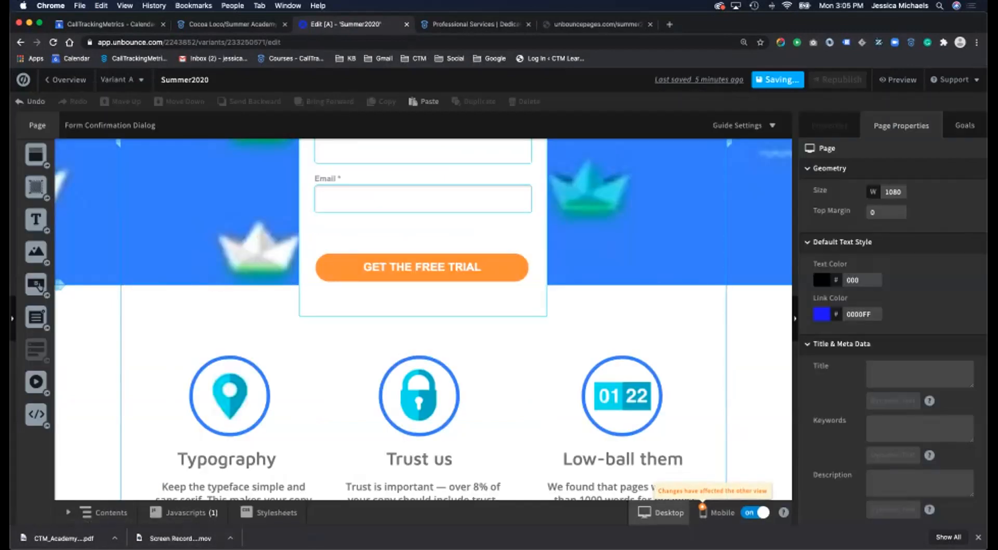
pyautogui.click(837, 79)
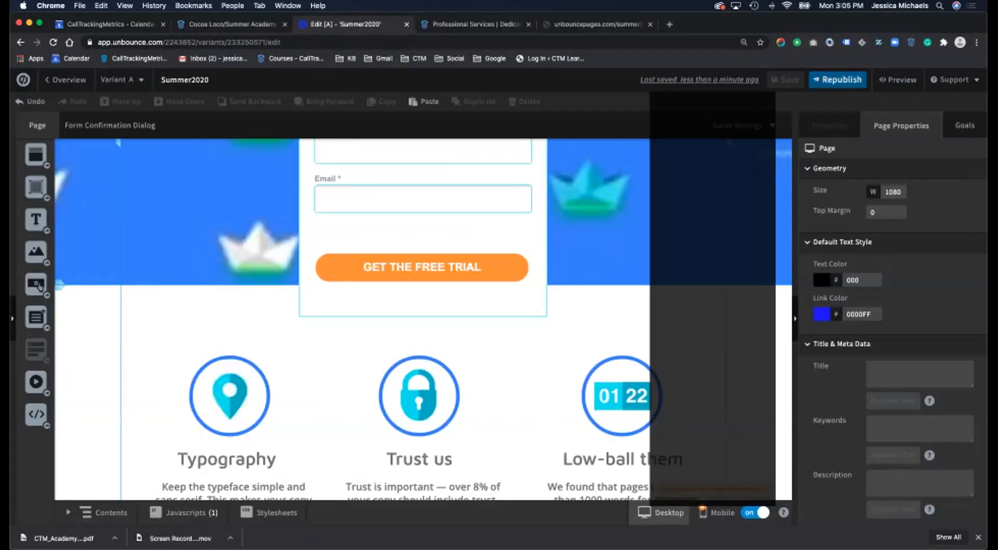
pyautogui.click(602, 435)
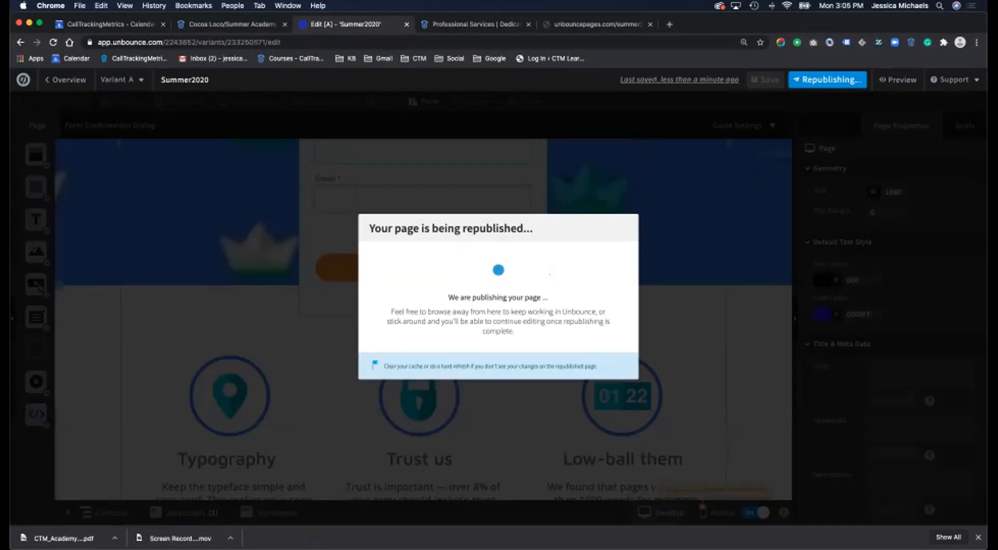
# - Grab the live page address, close the live and Professional Services tabs, and open an incognito window
pyautogui.click(597, 24)
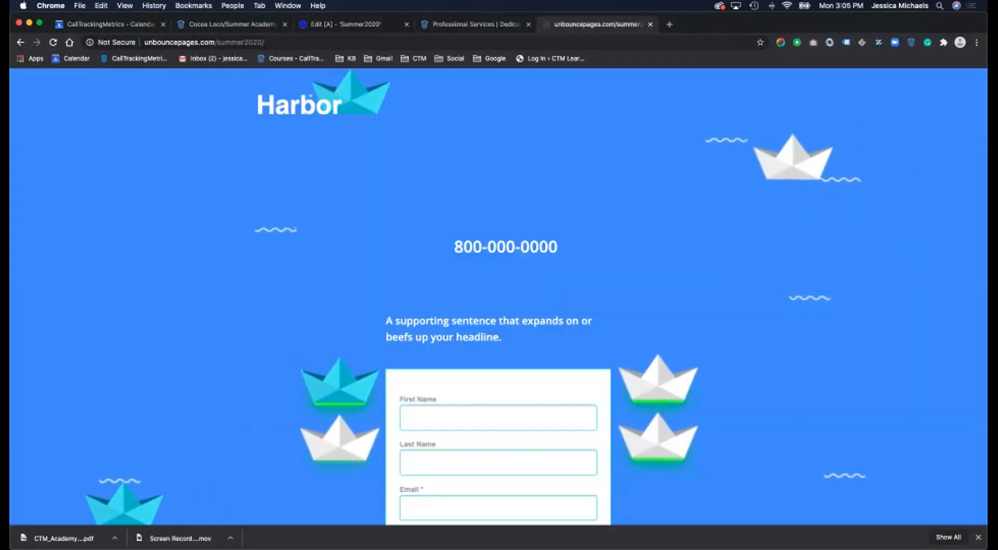
pyautogui.click(307, 42)
pyautogui.press('super+c')
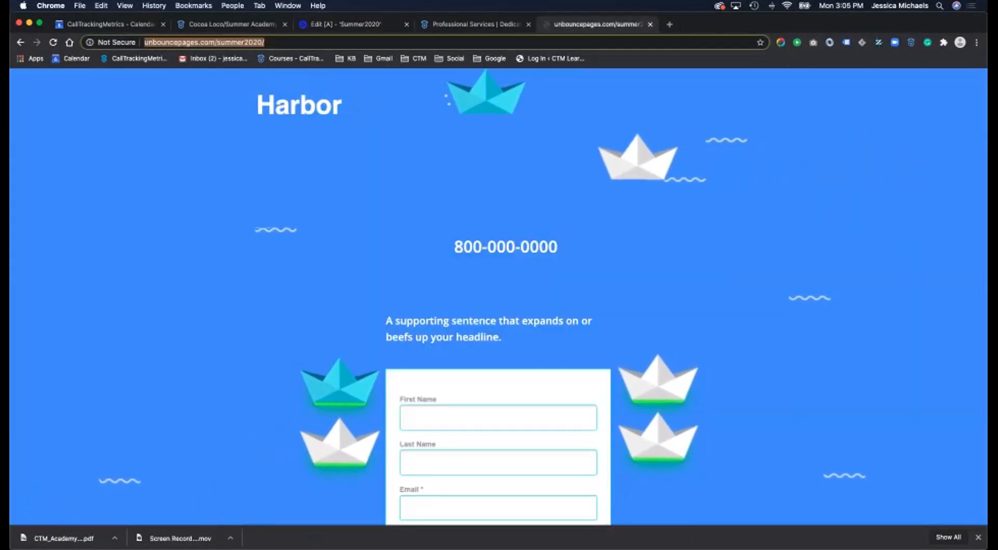
pyautogui.press('super+w')
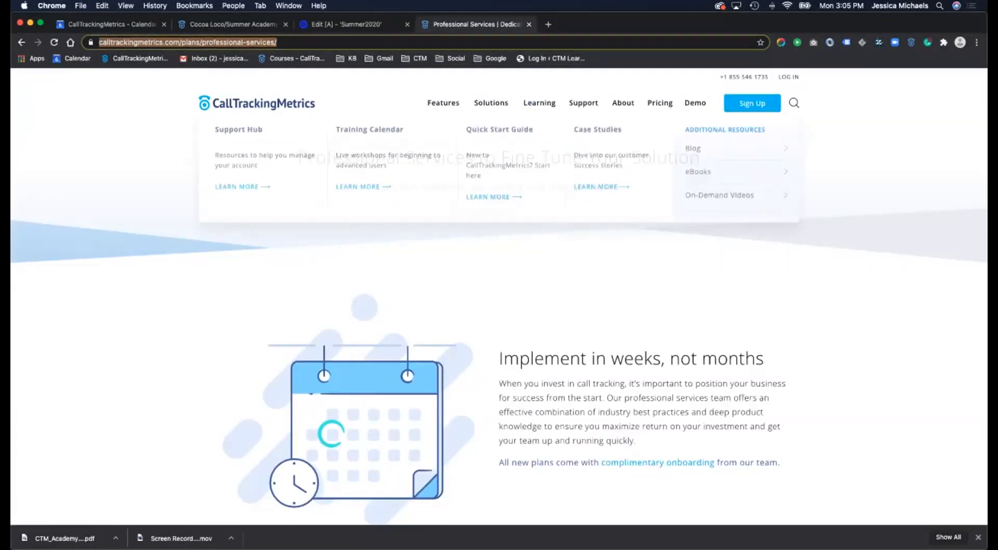
pyautogui.click(528, 24)
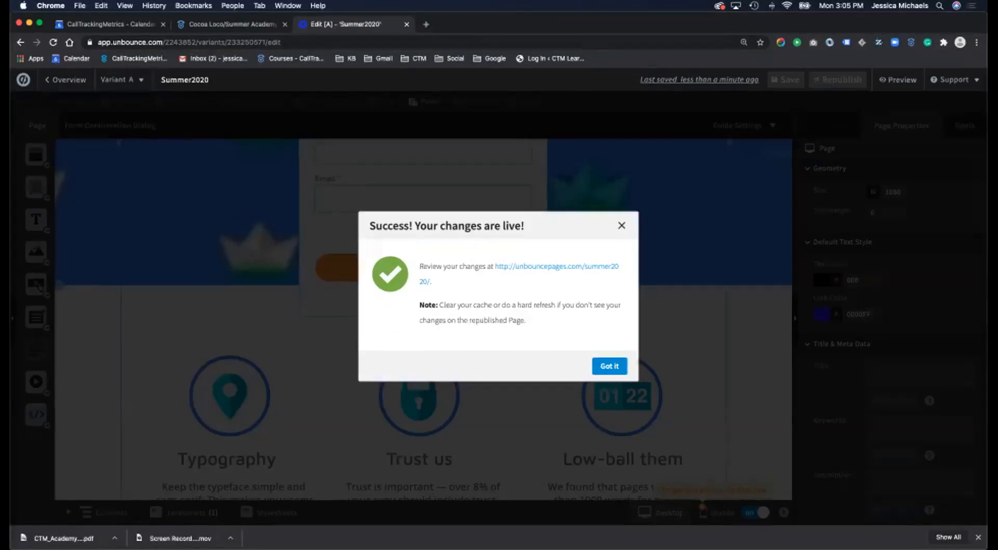
pyautogui.press('super+shift+n')
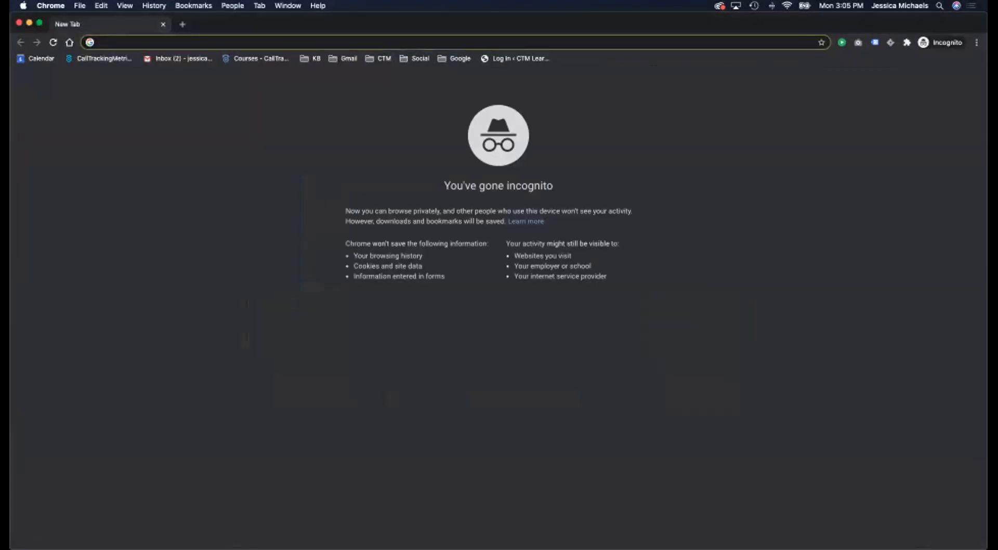
# - Load the live summer2020 landing page in the incognito window
pyautogui.press('super+v')
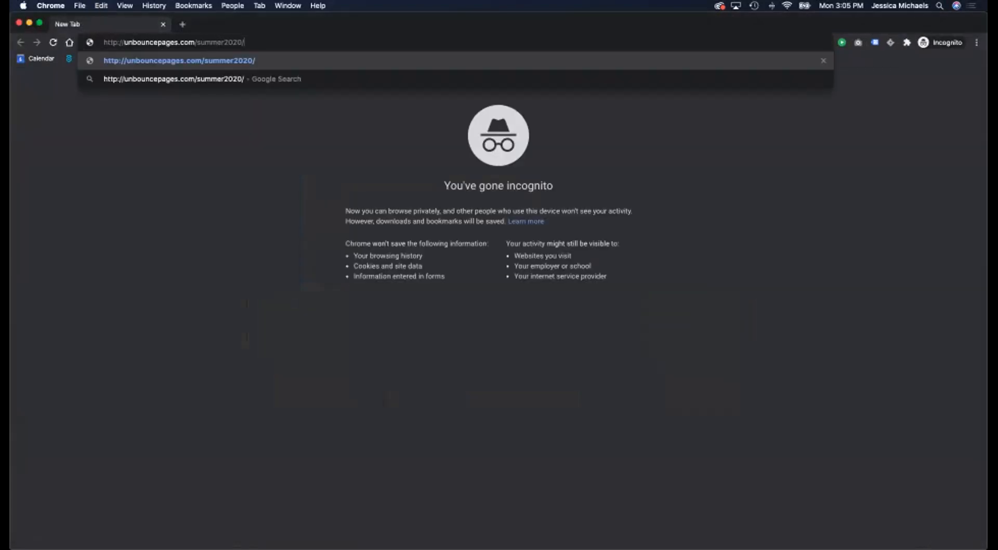
pyautogui.press('Return')
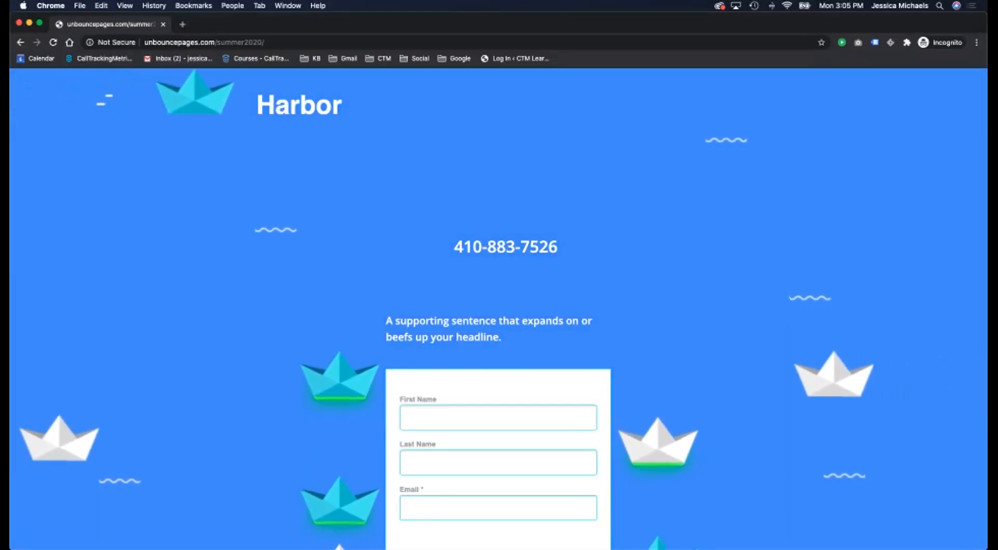
pyautogui.moveTo(364, 23); pyautogui.dragTo(668, 49)
pyautogui.click(234, 208)
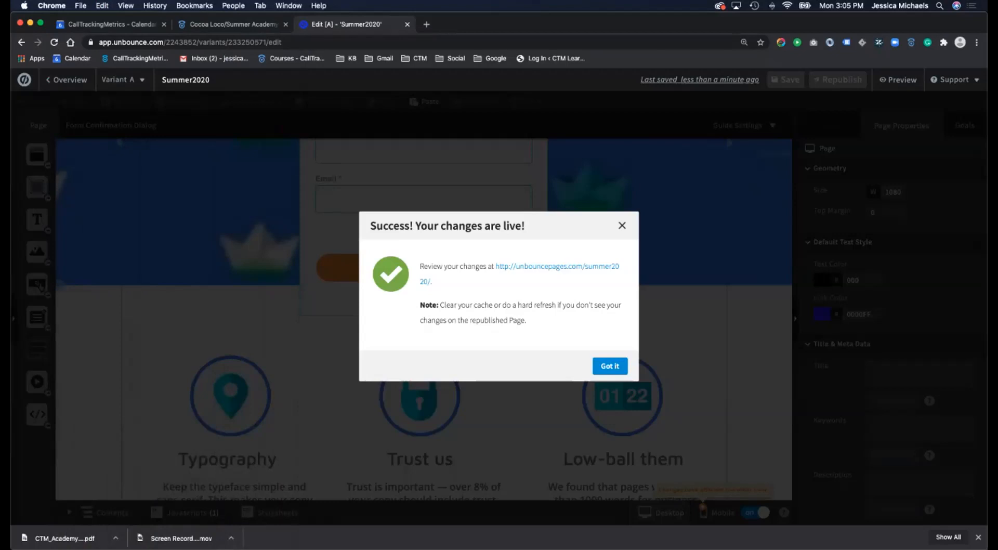
pyautogui.click(233, 24)
pyautogui.click(33, 87)
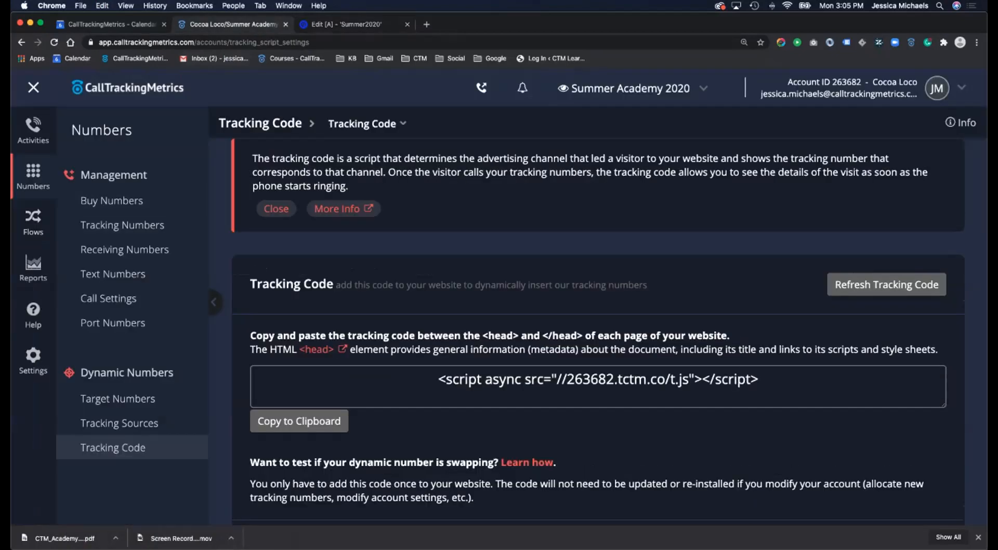
pyautogui.click(69, 225)
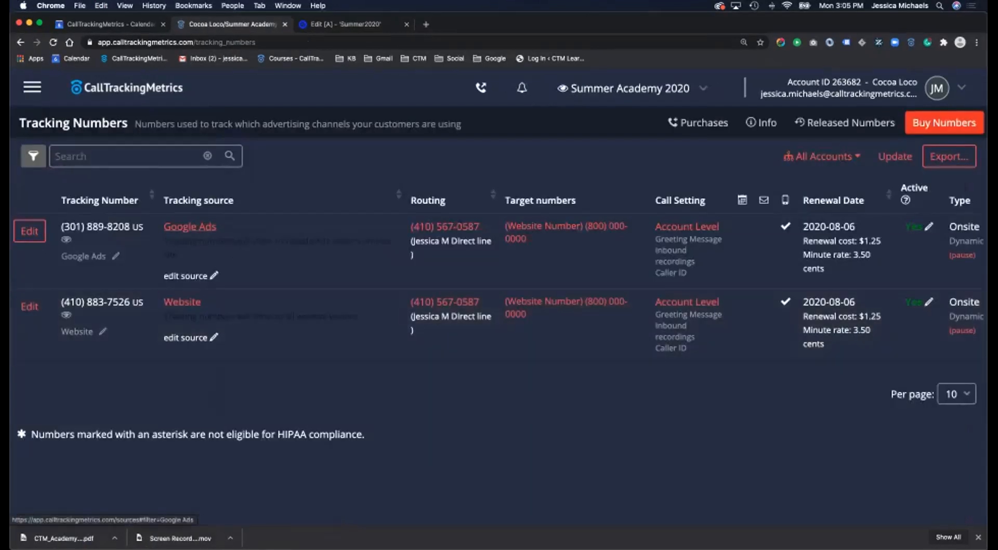
pyautogui.moveTo(486, 24); pyautogui.dragTo(486, 186)
pyautogui.moveTo(623, 50); pyautogui.dragTo(338, 24)
pyautogui.press('super+c')
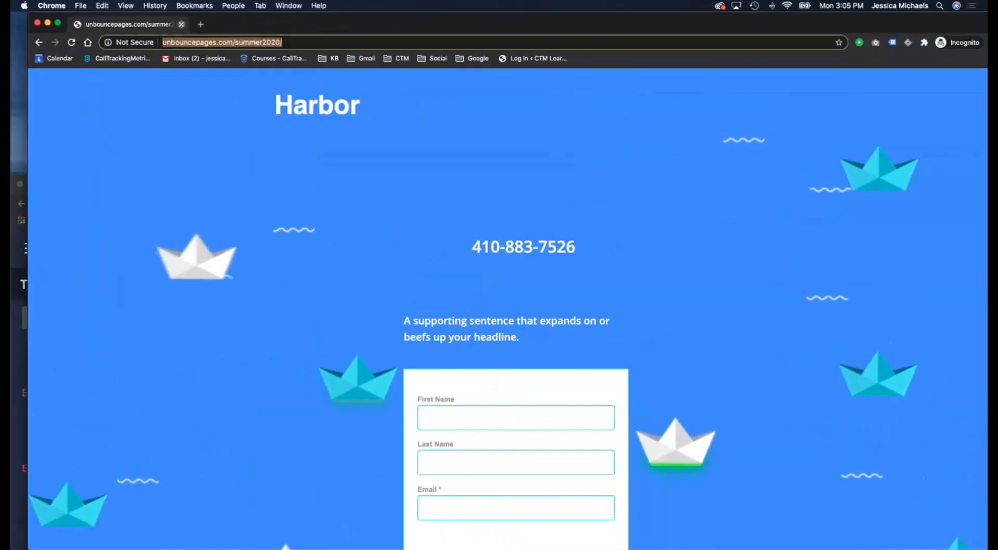
pyautogui.press('super+w')
pyautogui.moveTo(486, 185); pyautogui.dragTo(486, 42)
pyautogui.press('super+shift+n')
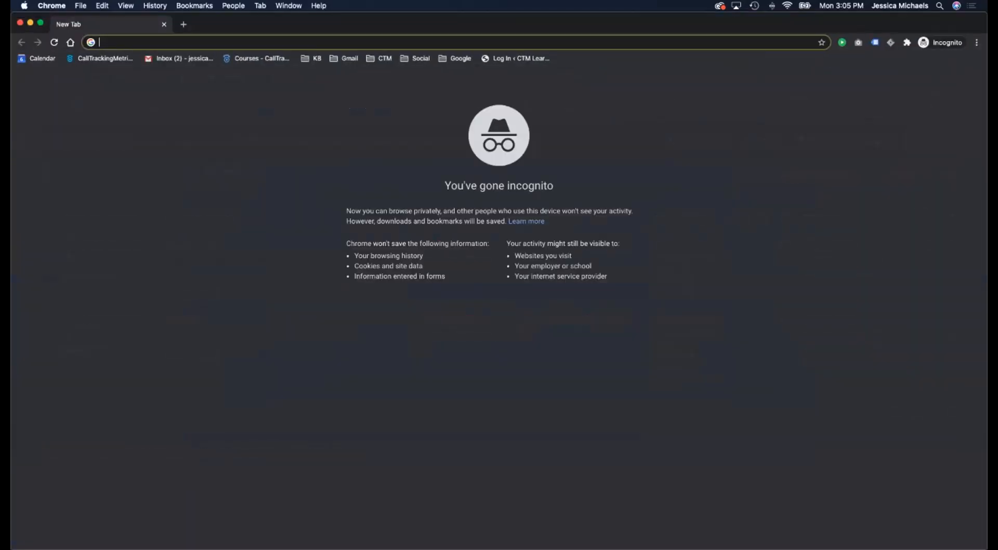
pyautogui.press('super+v')
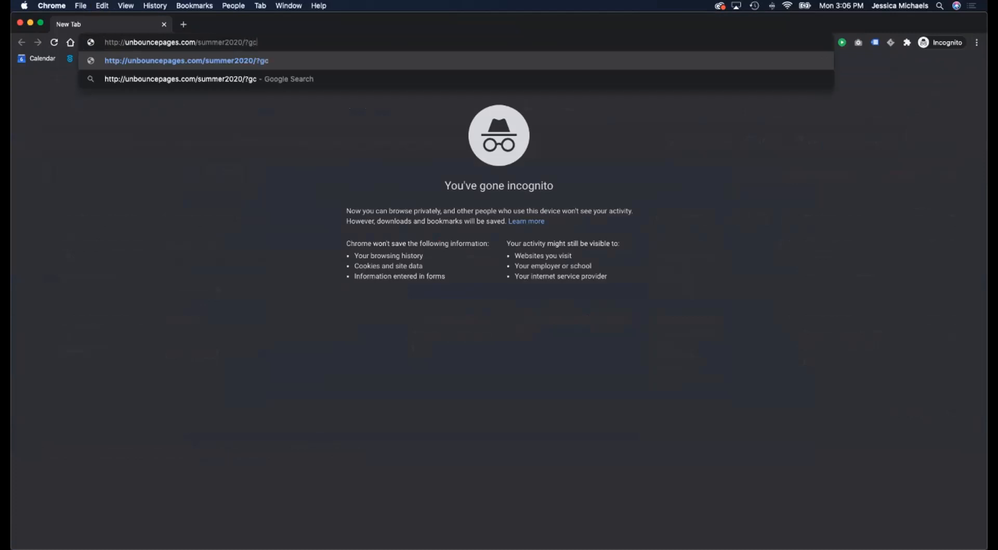
pyautogui.write('est')
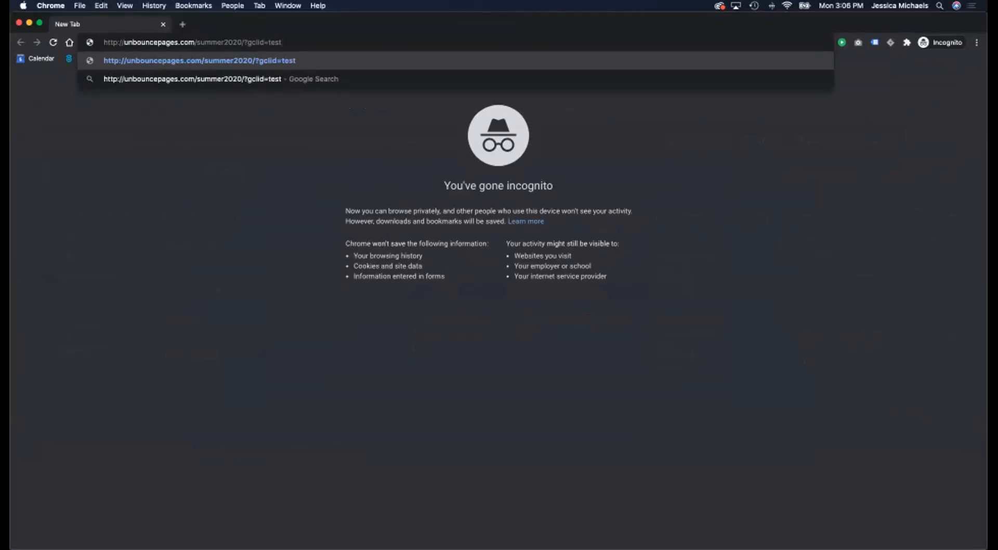
pyautogui.press('Return')
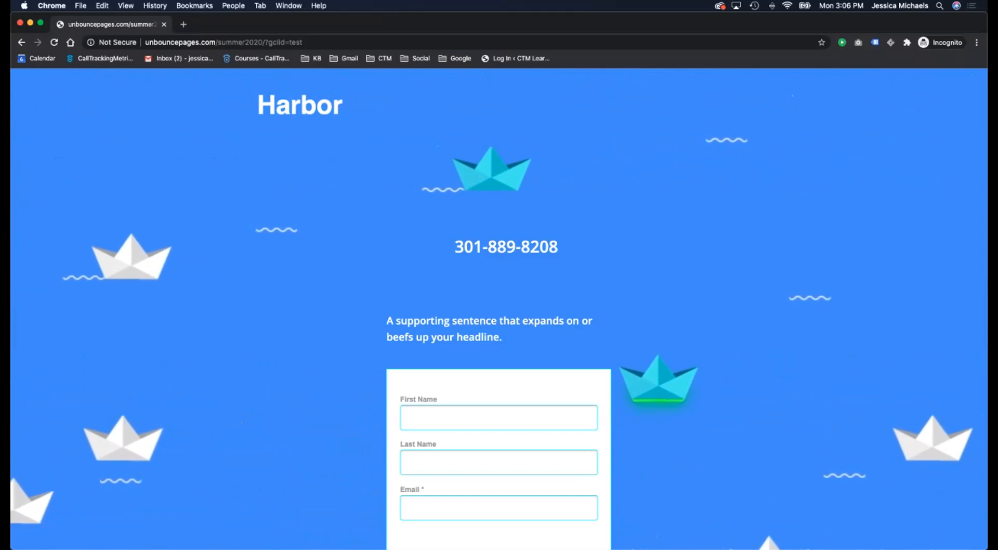
pyautogui.moveTo(468, 24); pyautogui.dragTo(486, 168)
pyautogui.click(491, 138)
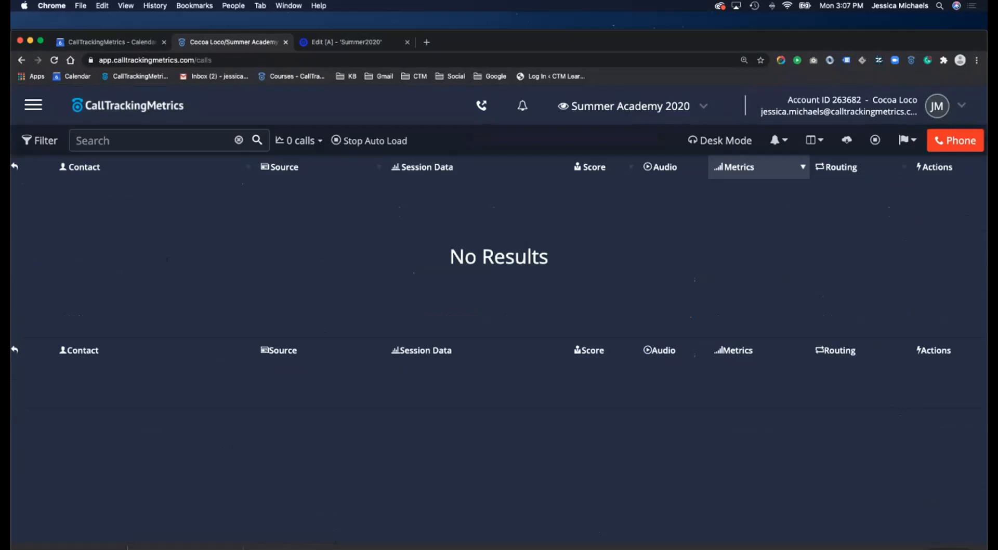
pyautogui.click(33, 105)
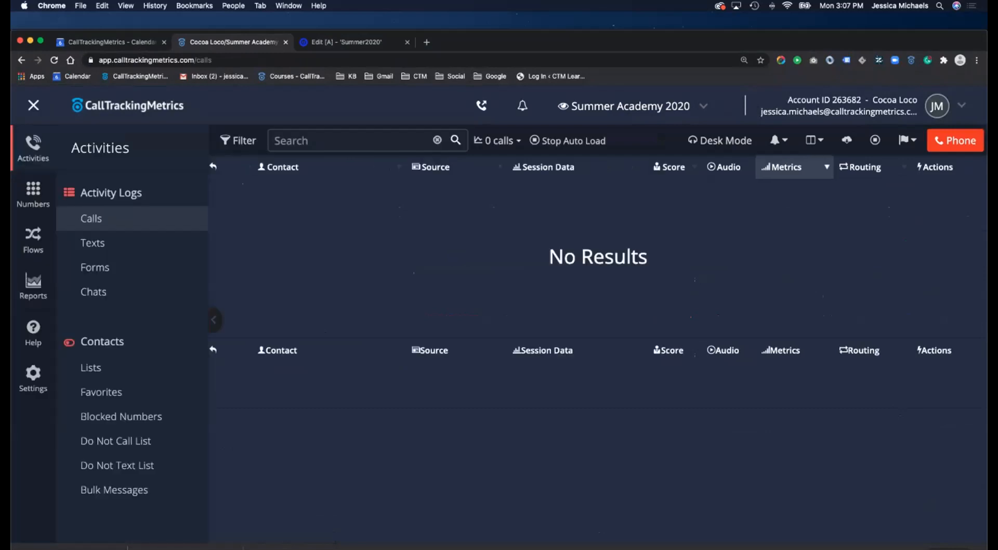
pyautogui.click(34, 241)
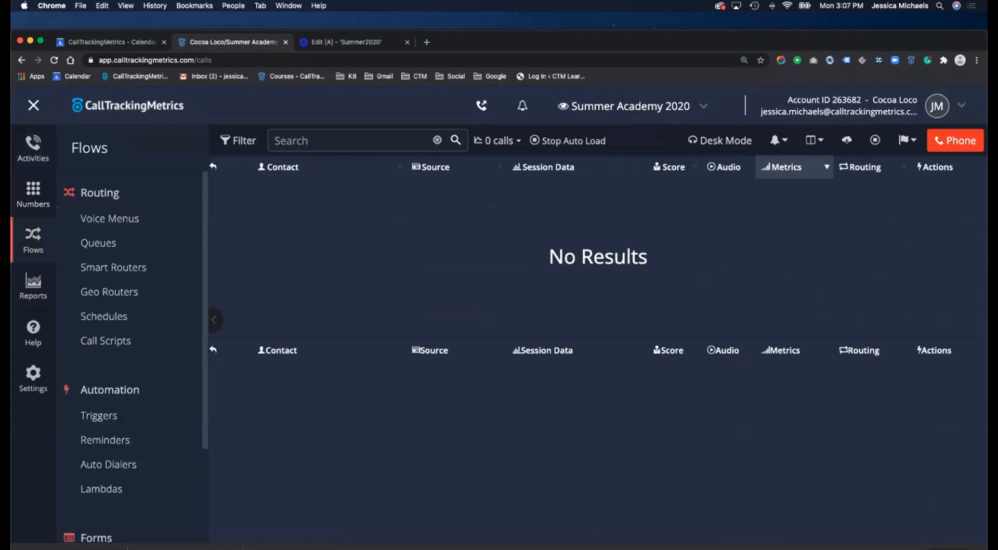
pyautogui.click(33, 195)
pyautogui.click(122, 243)
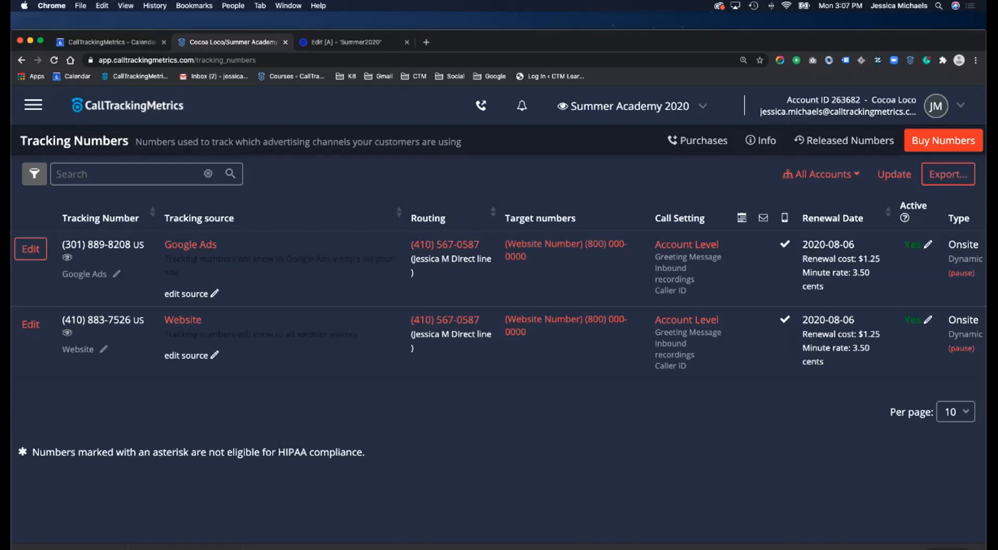
pyautogui.click(127, 106)
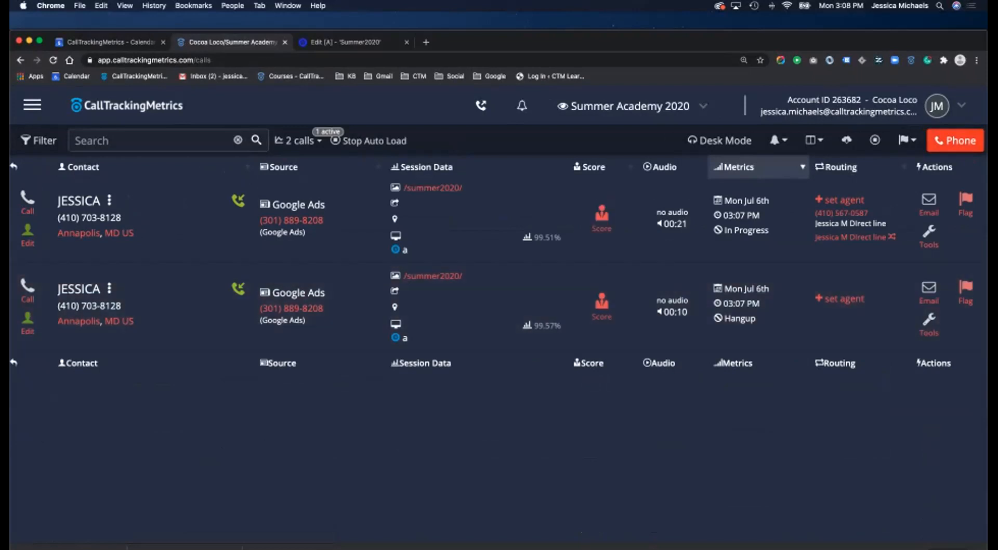
pyautogui.click(955, 140)
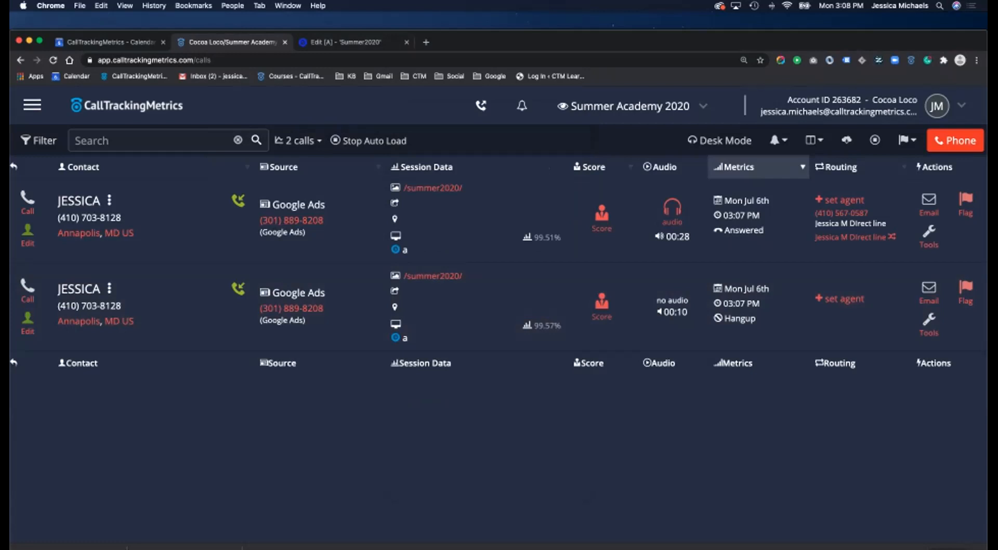
pyautogui.click(542, 237)
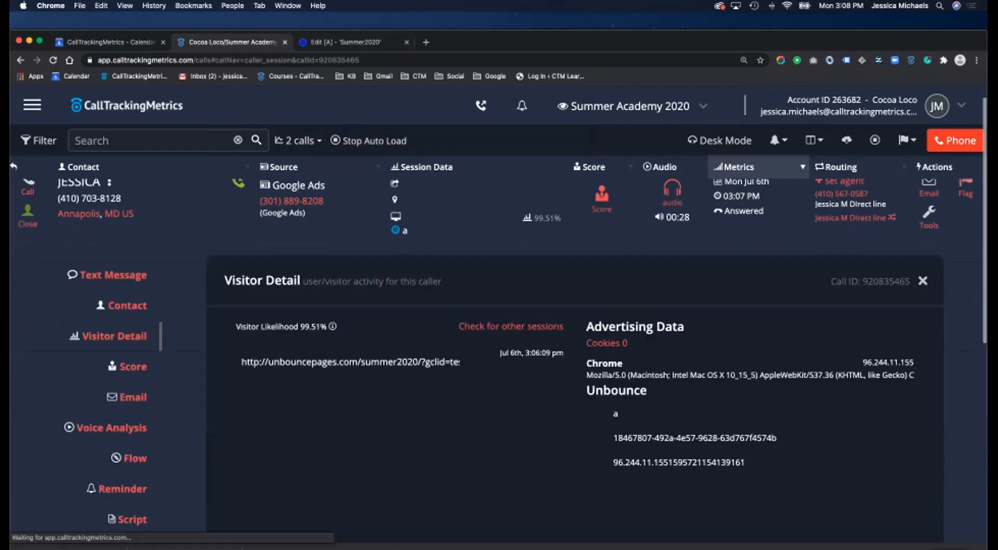
pyautogui.scroll(-1, 495, 357)
pyautogui.scroll(-1, 350, 318)
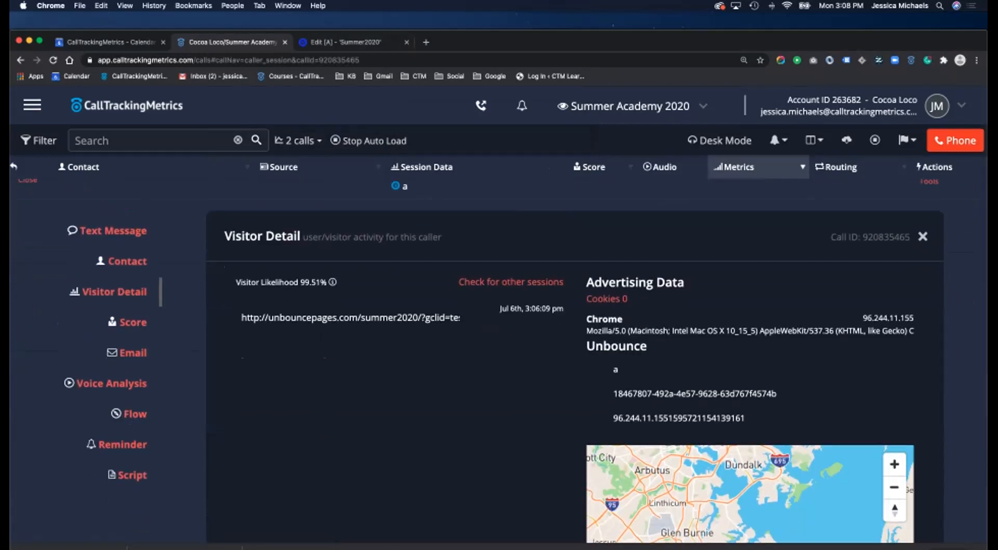
pyautogui.hscroll(1, 350, 318)
pyautogui.moveTo(459, 318); pyautogui.dragTo(412, 317)
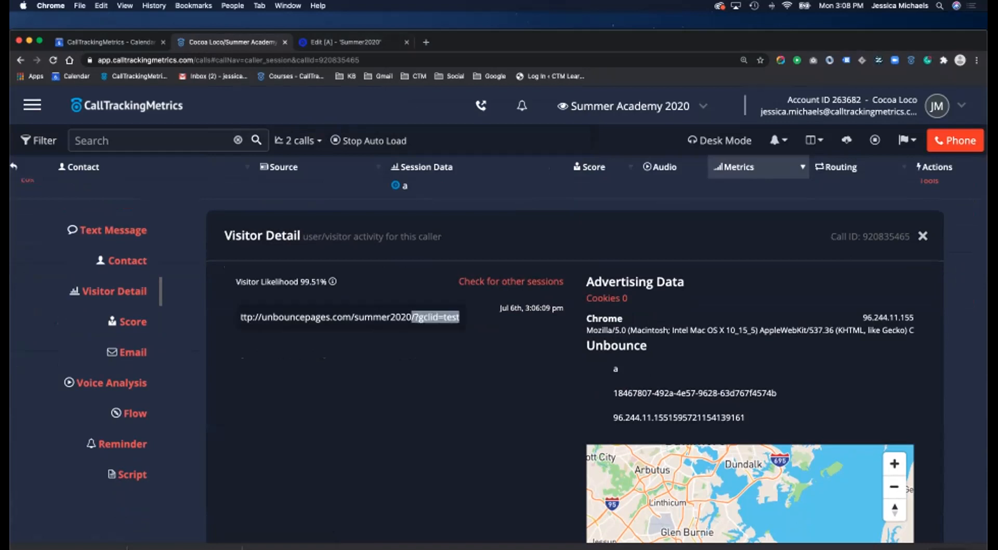
pyautogui.scroll(2, 499, 317)
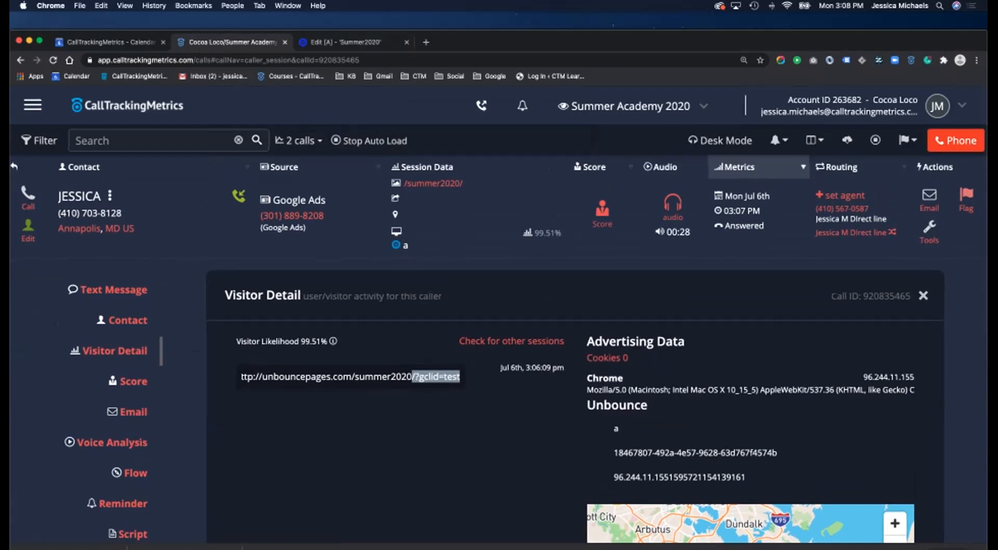
pyautogui.scroll(-8, 526, 361)
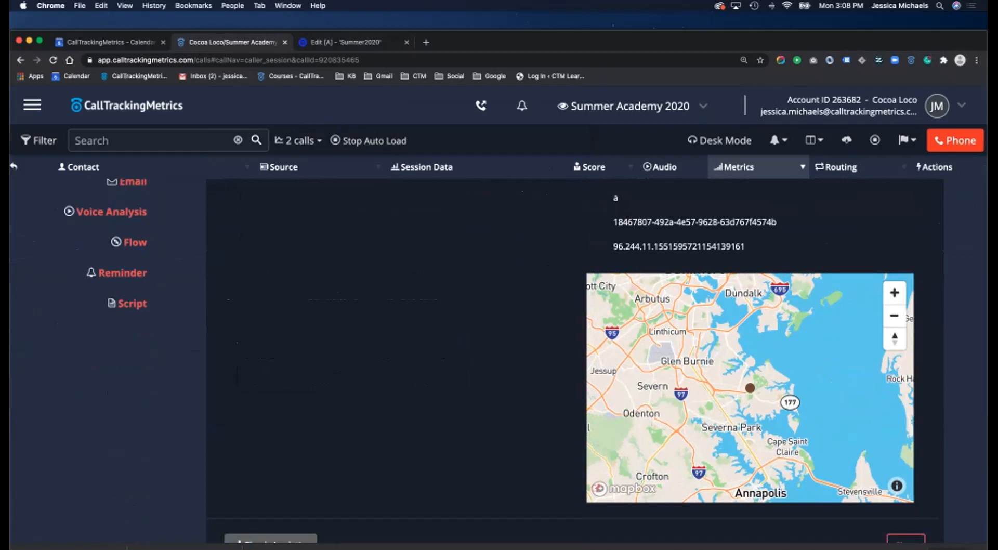
pyautogui.scroll(8, 526, 361)
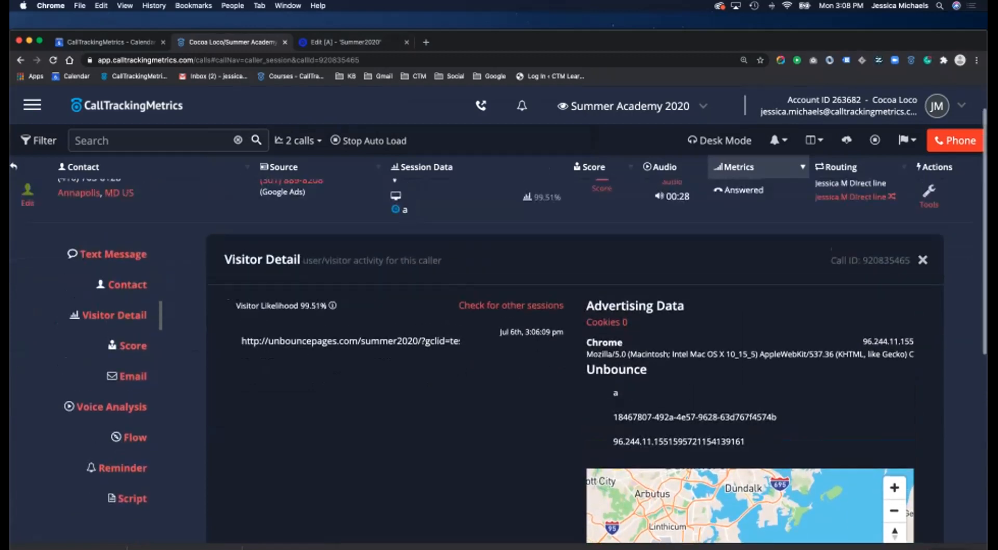
pyautogui.click(923, 302)
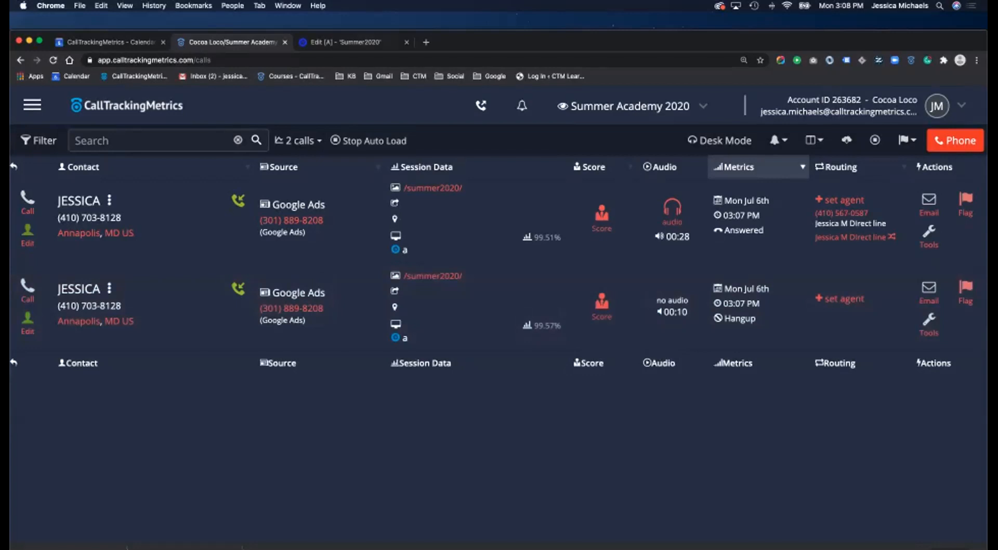
pyautogui.hotkey('ctrl', 'Tab')
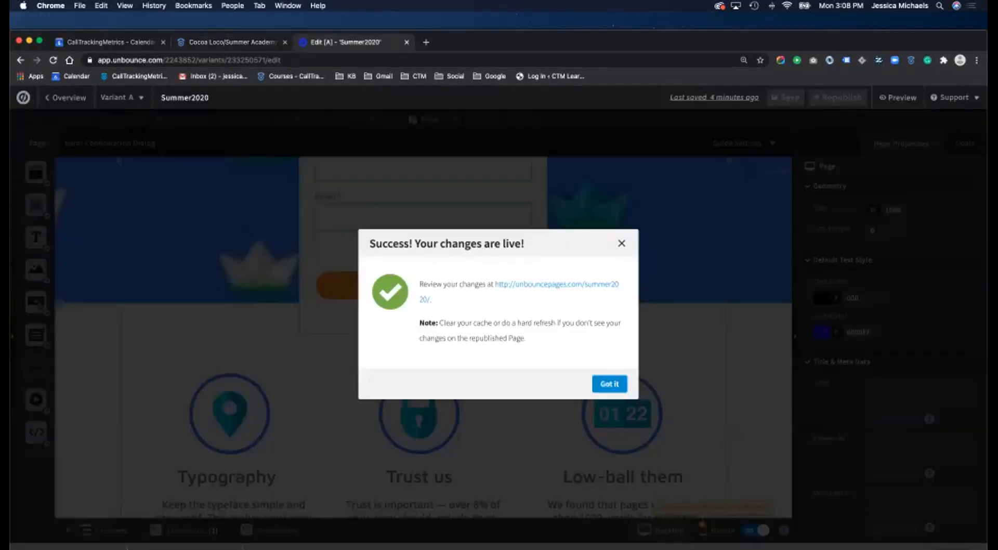
pyautogui.hotkey('ctrl', 'shift', 'Tab')
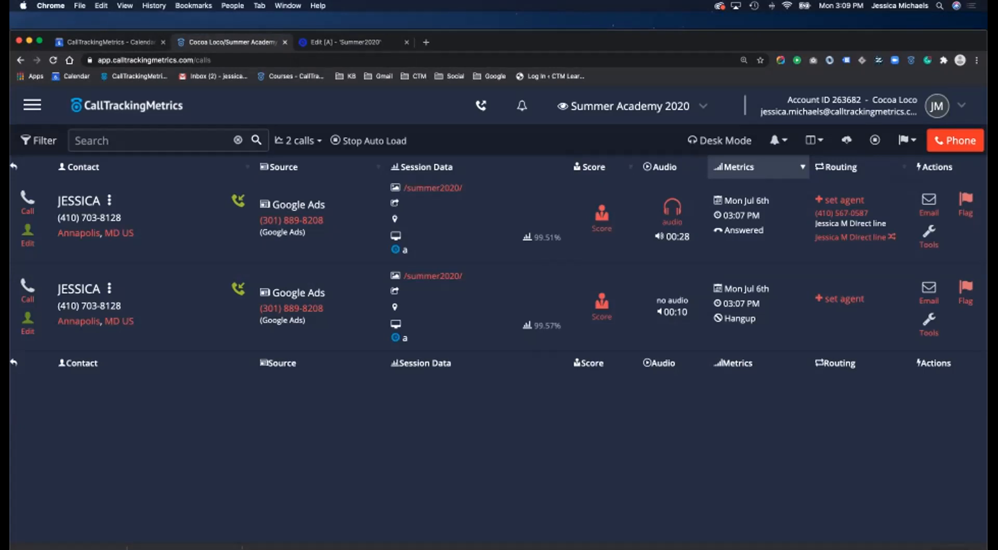
# - Open the navigation's Help menu listing Online Support Center, Create a Ticket and Professional Services
pyautogui.click(32, 105)
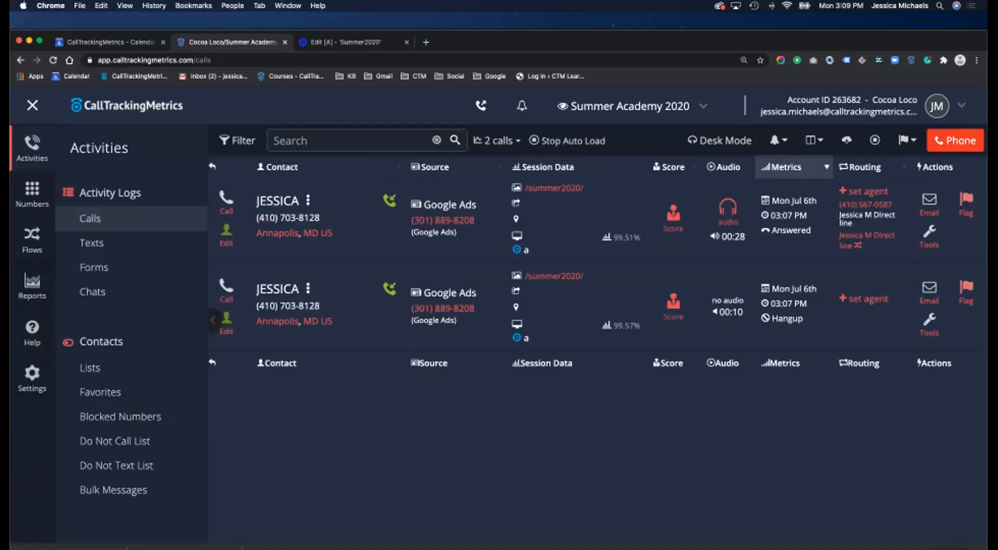
pyautogui.click(32, 238)
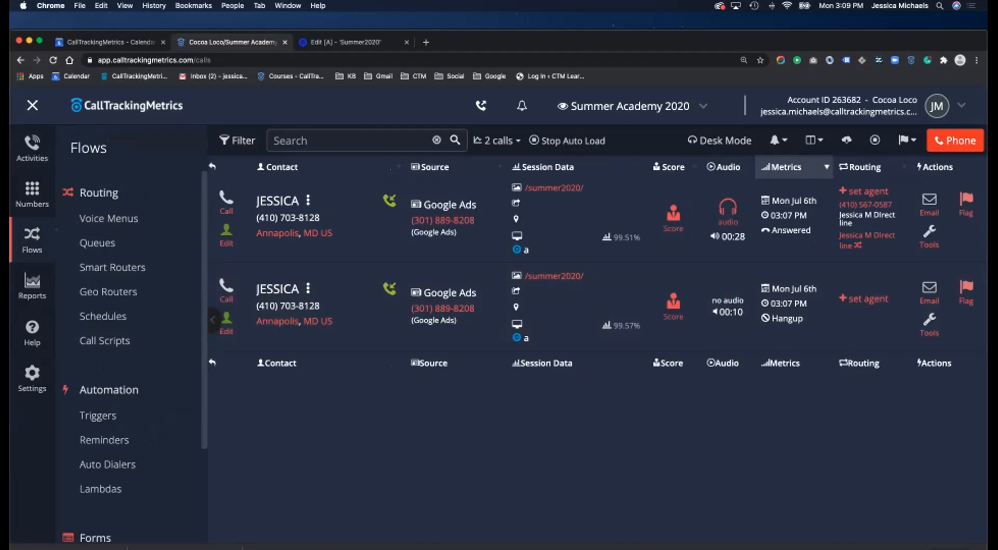
pyautogui.click(32, 106)
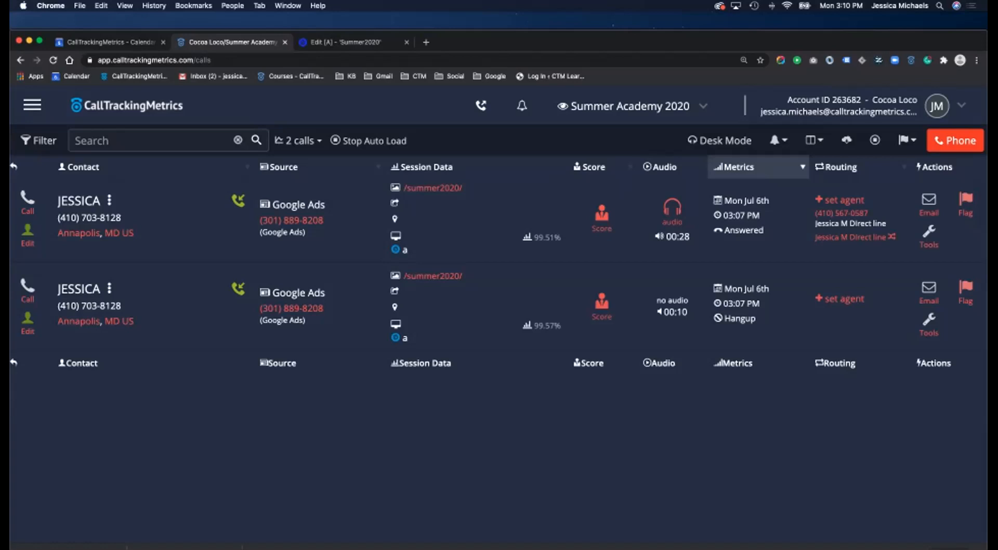
pyautogui.click(32, 105)
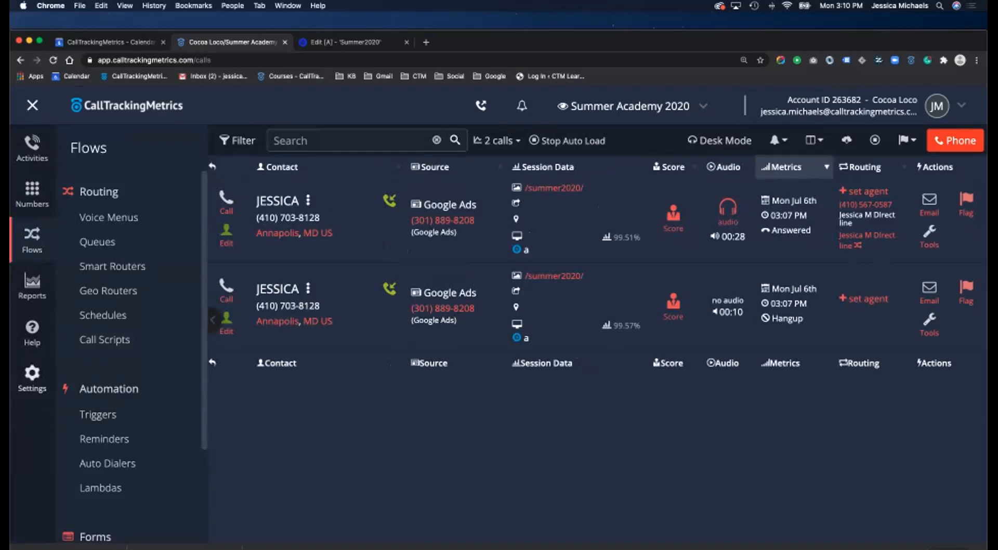
pyautogui.click(32, 331)
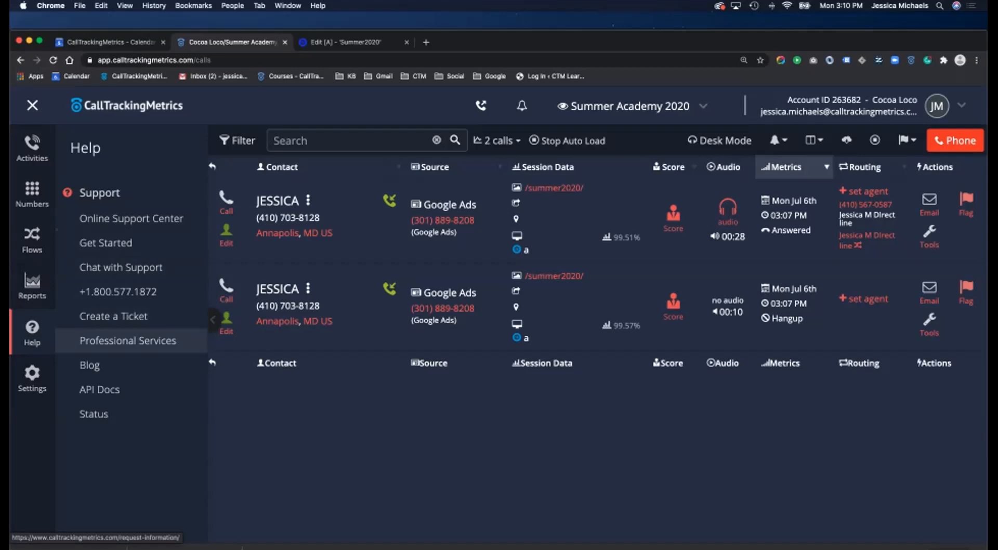
# - Open Professional Services and scroll past the Fast Track pricing to 'Need even more support?'
pyautogui.click(128, 341)
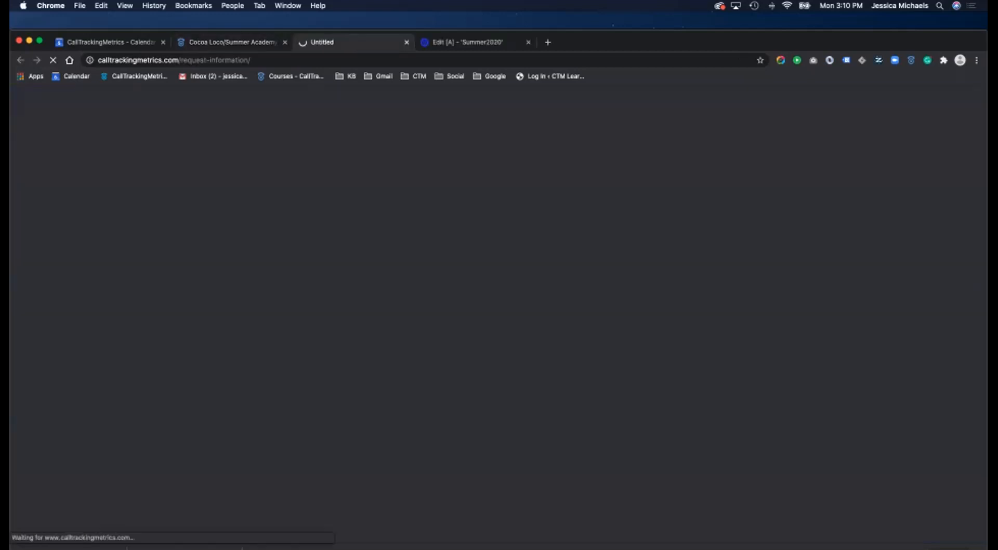
pyautogui.scroll(-5, 498, 290)
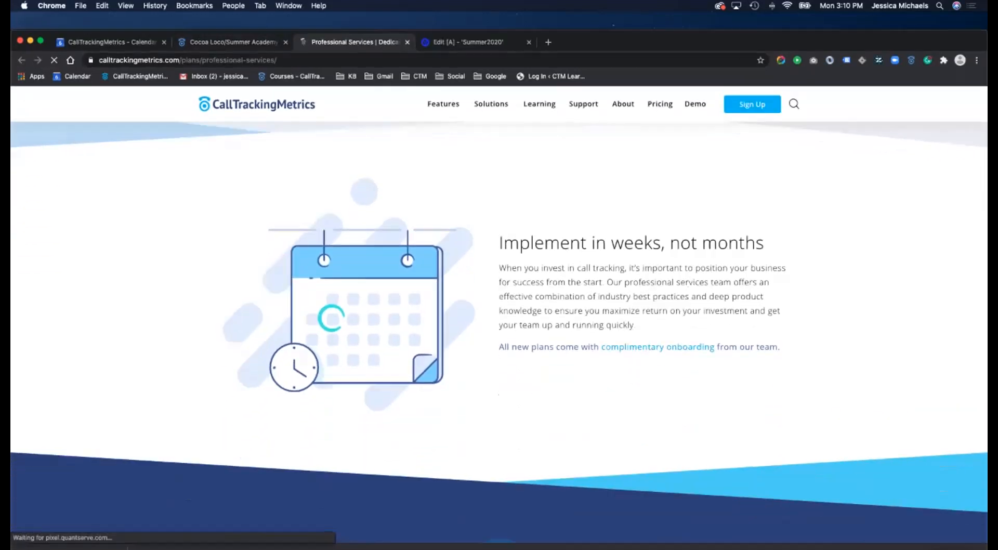
pyautogui.scroll(-15, 498, 333)
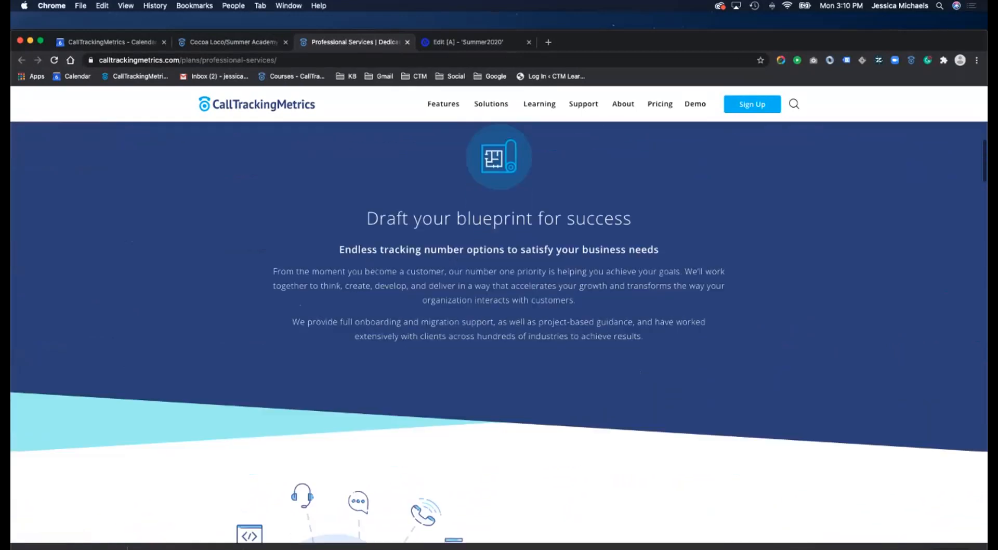
pyautogui.scroll(-15, 498, 333)
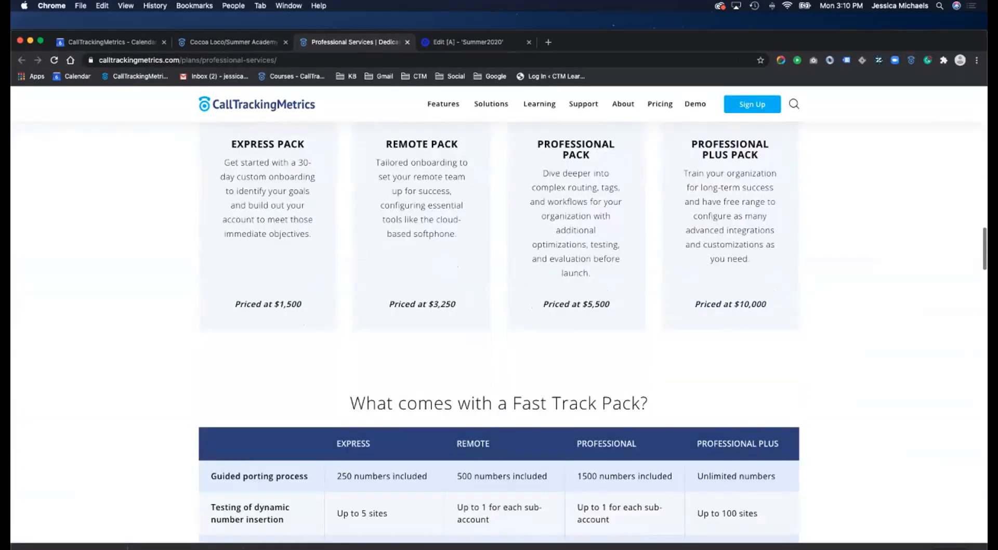
pyautogui.scroll(-10, 498, 333)
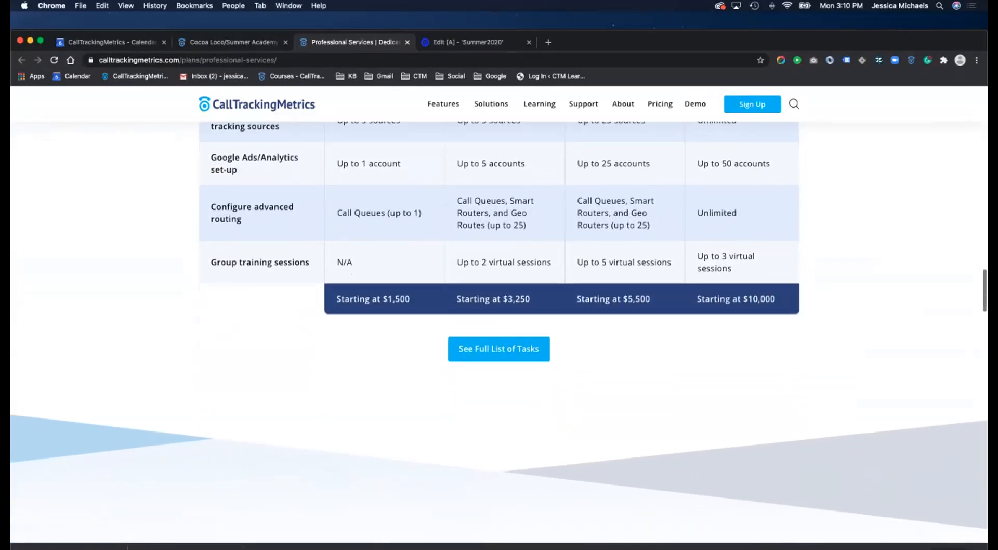
pyautogui.scroll(-15, 498, 333)
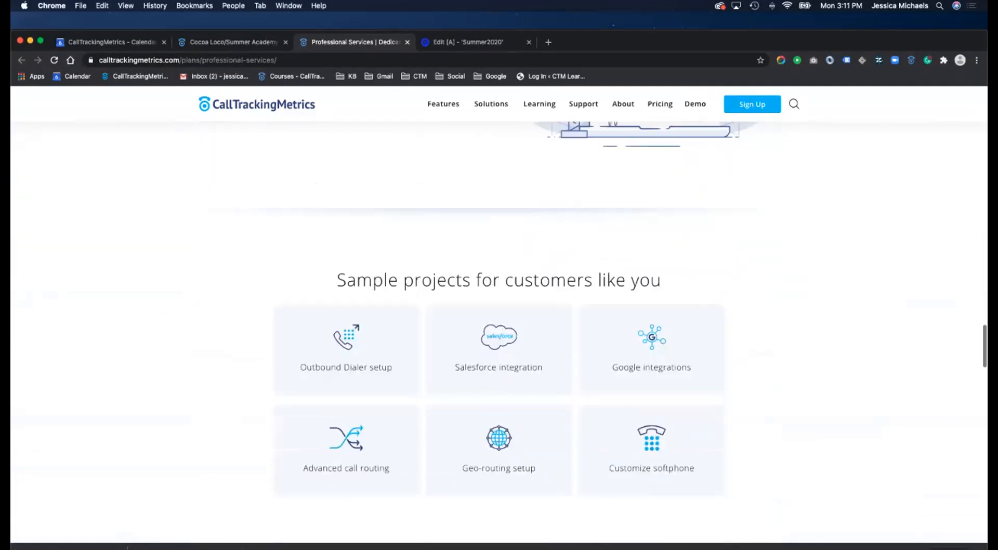
pyautogui.scroll(-15, 498, 332)
pyautogui.scroll(3, 498, 333)
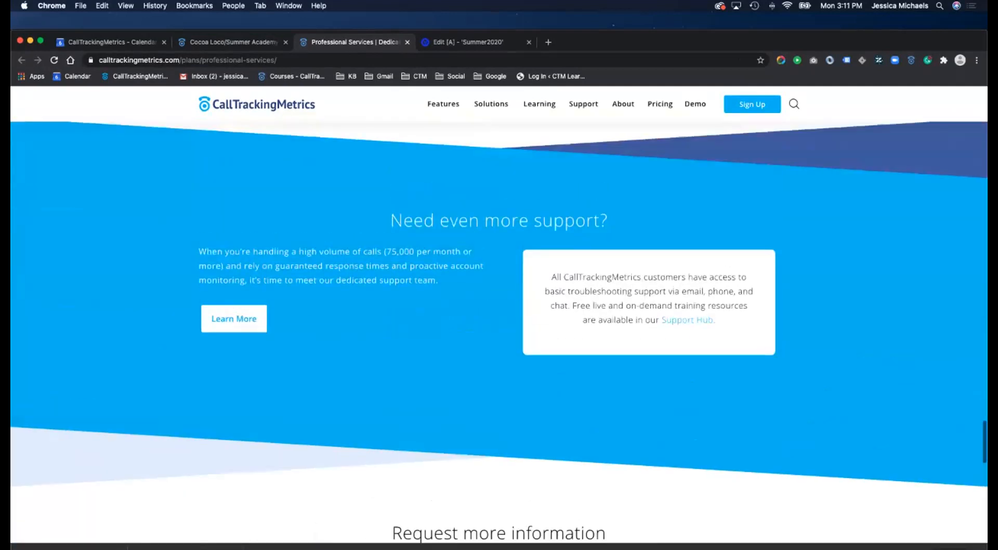
pyautogui.scroll(4, 498, 333)
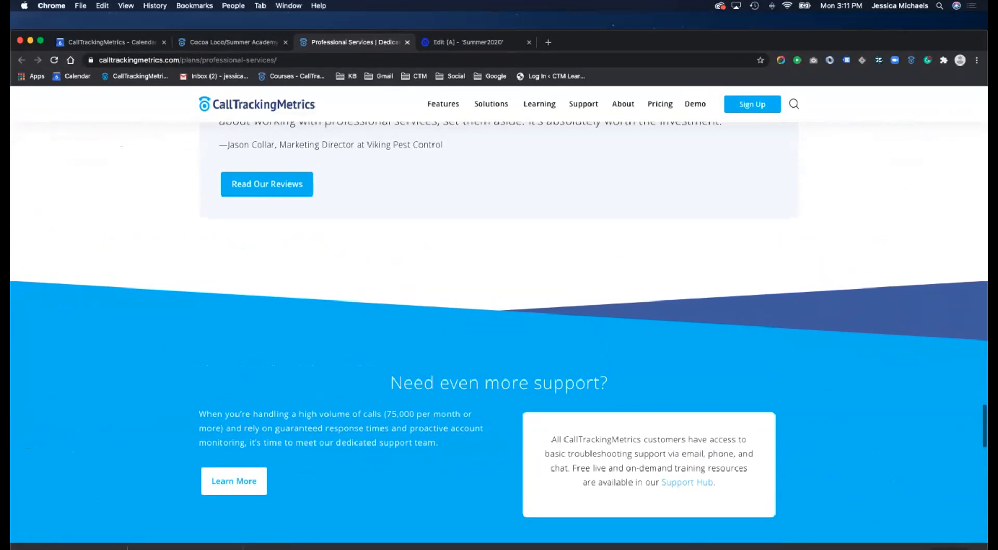
# - Browse the Dedicated Support page and its contact form, then return to the Summer Academy 2020 call log
pyautogui.click(234, 481)
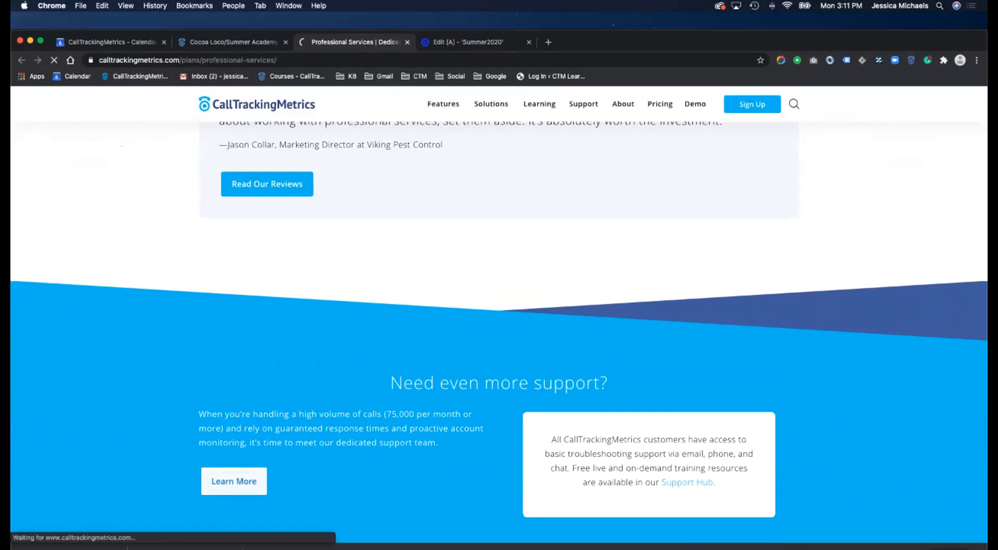
pyautogui.scroll(-6, 499, 333)
pyautogui.scroll(-12, 499, 333)
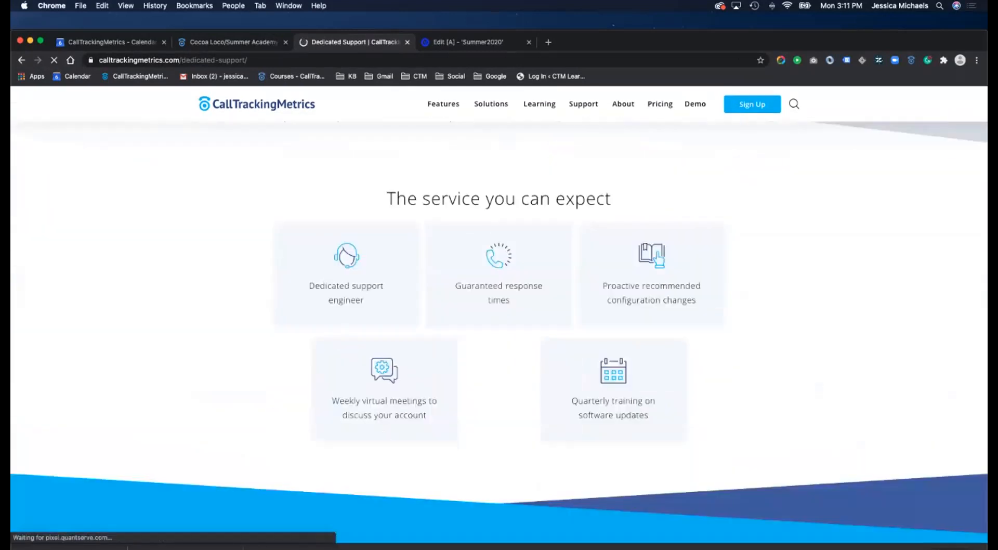
pyautogui.scroll(-4, 499, 333)
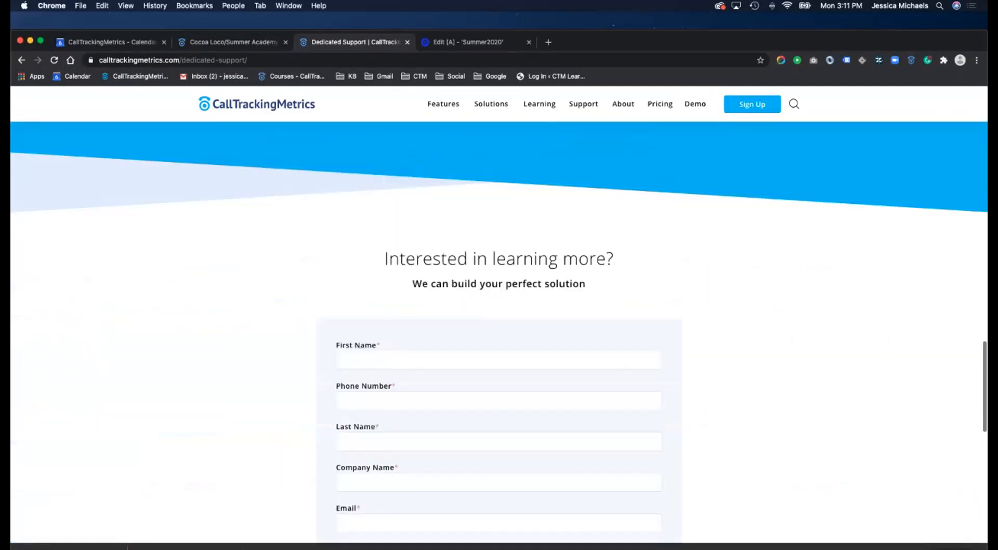
pyautogui.scroll(-3, 499, 333)
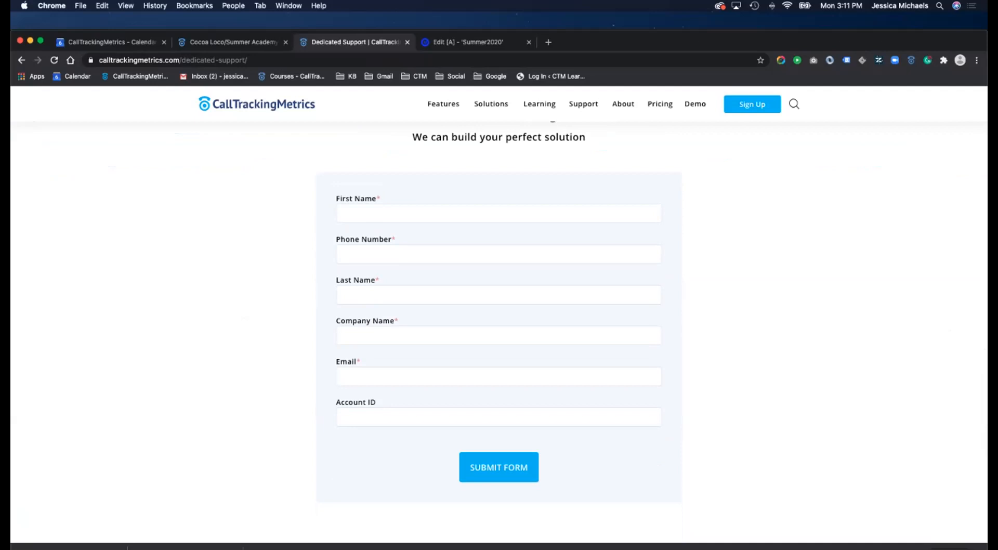
pyautogui.scroll(3, 499, 332)
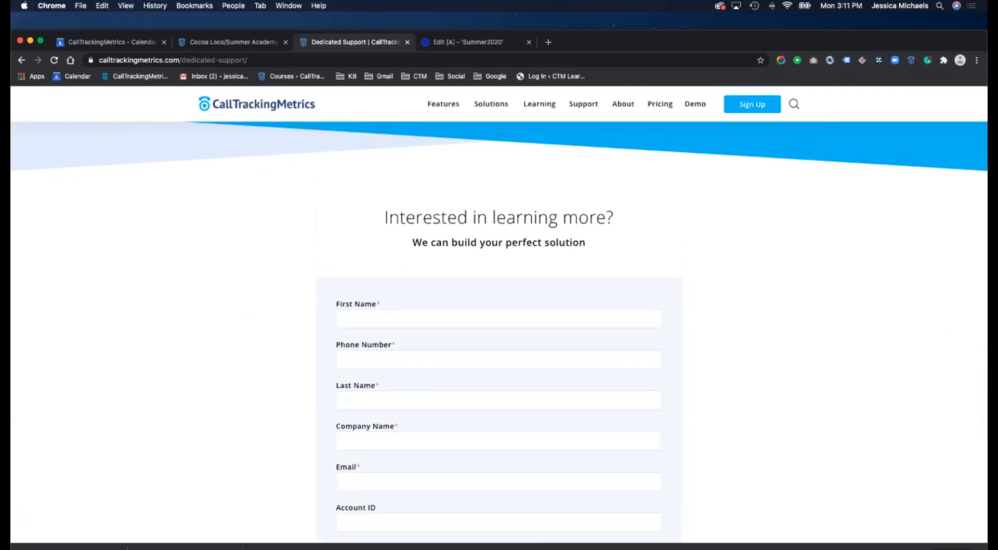
pyautogui.scroll(-3, 499, 333)
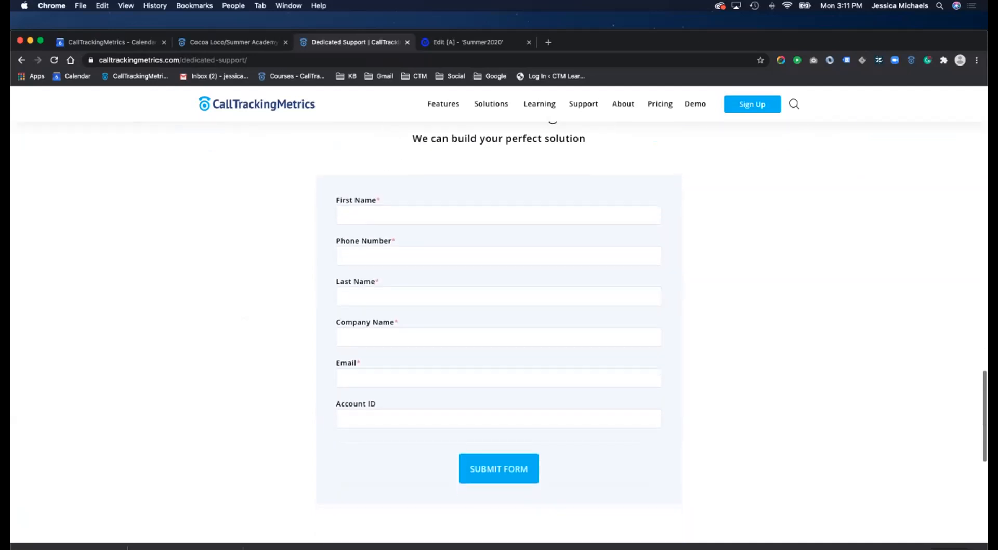
pyautogui.press('super+l')
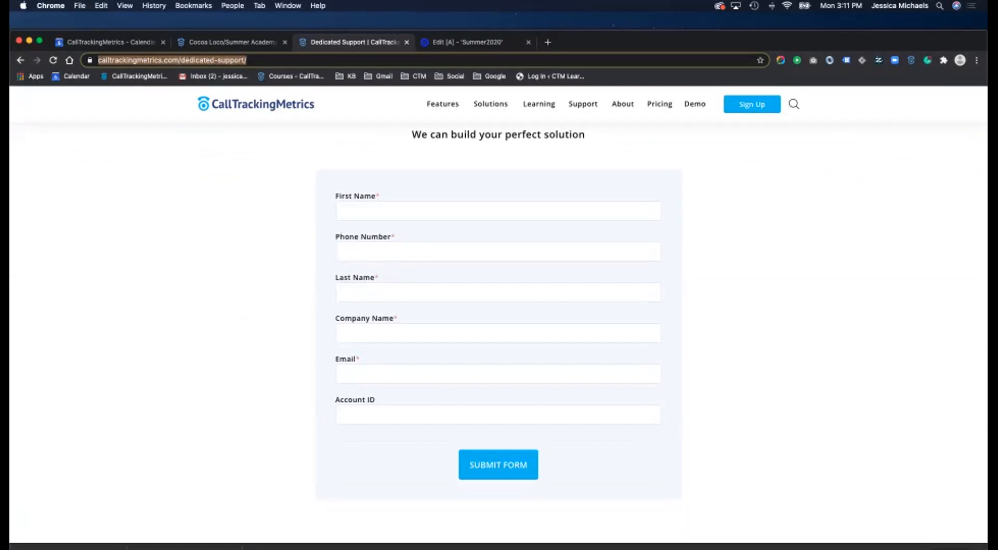
pyautogui.scroll(15, 499, 333)
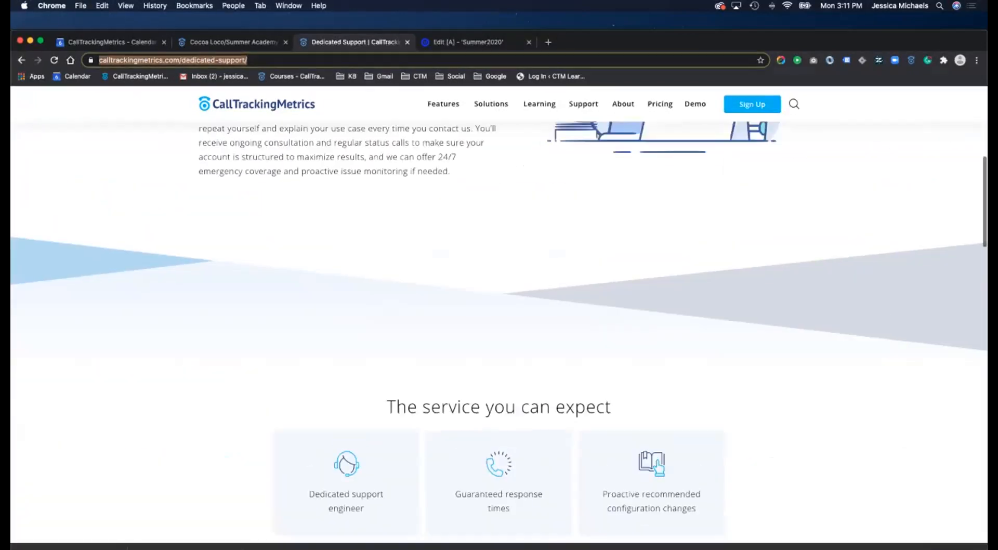
pyautogui.scroll(6, 499, 312)
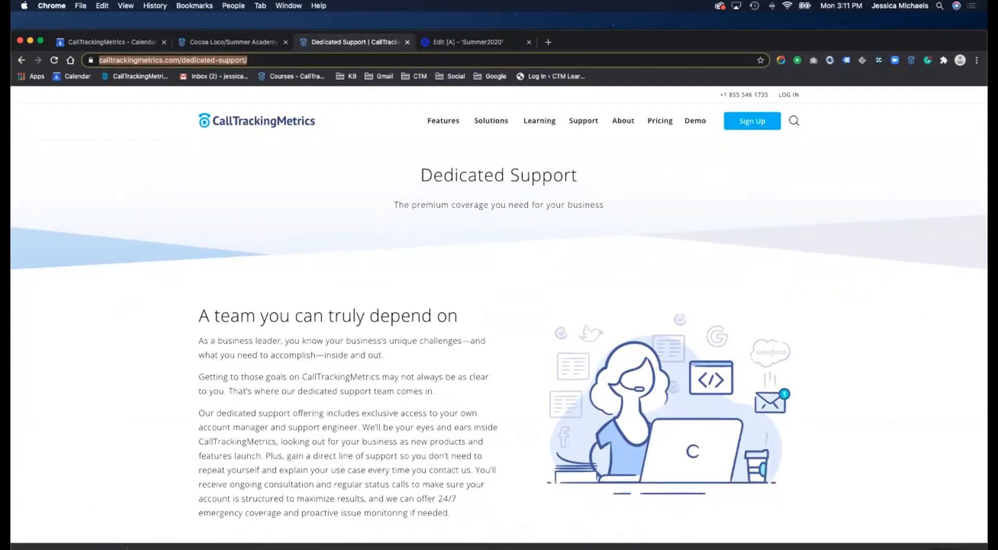
pyautogui.click(233, 42)
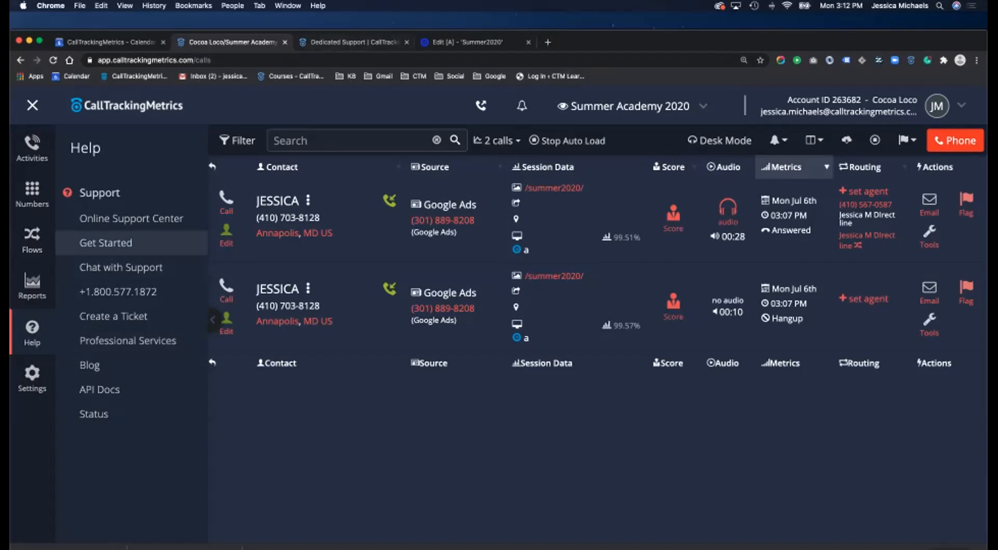
# - Go from Online Support Center to Recorded Training and open the Day 1 Part 1 workshop's class handouts
pyautogui.click(132, 218)
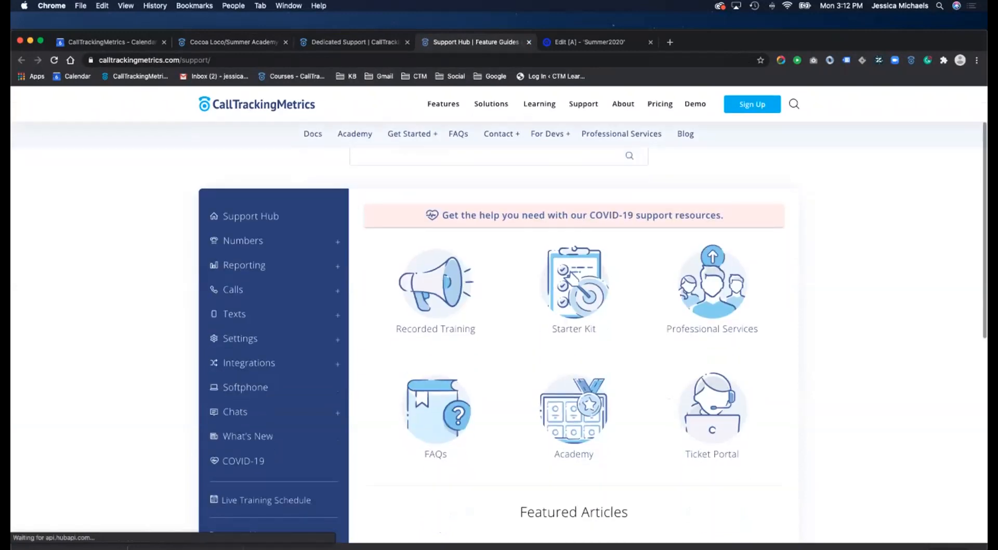
pyautogui.click(440, 281)
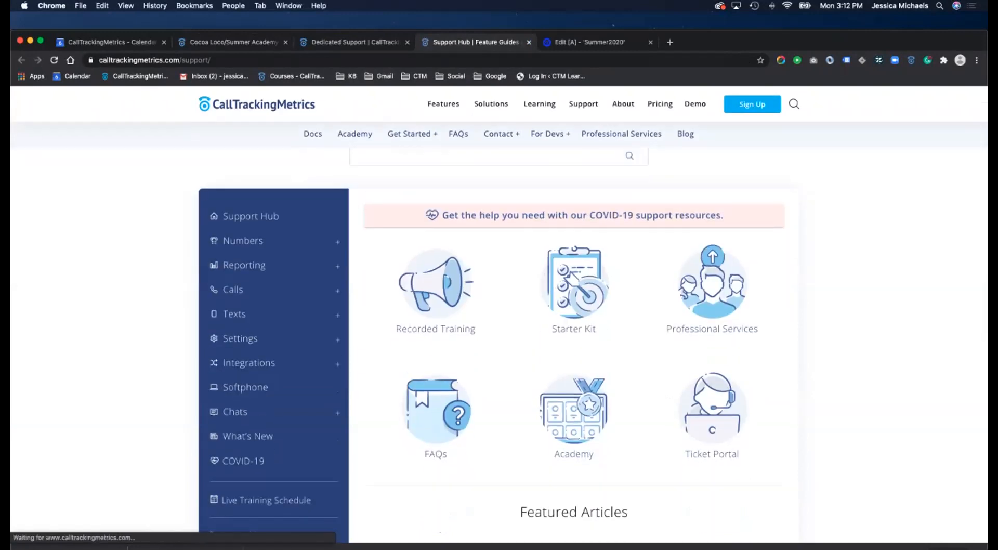
pyautogui.scroll(-3, 455, 263)
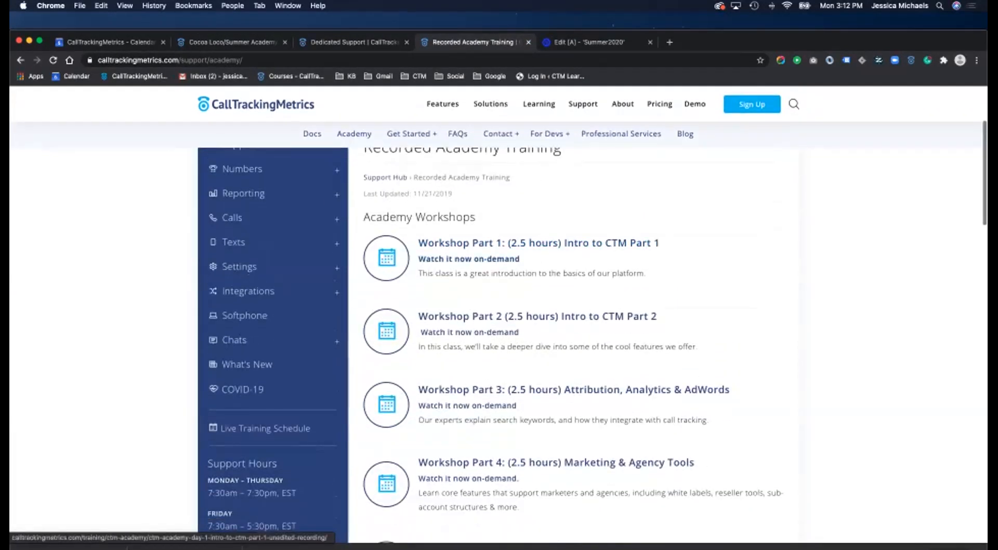
pyautogui.click(463, 245)
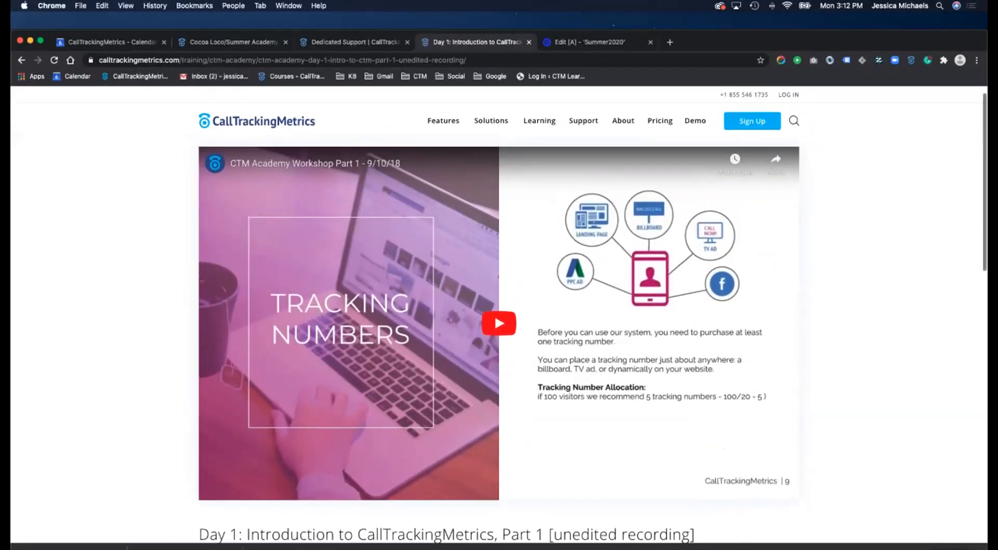
pyautogui.scroll(-5, 499, 320)
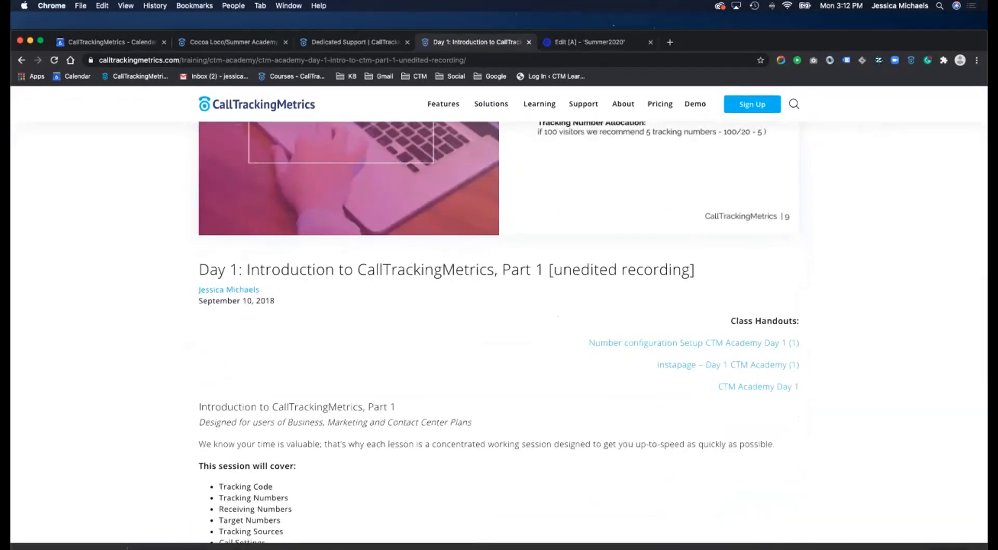
pyautogui.scroll(-2, 785, 403)
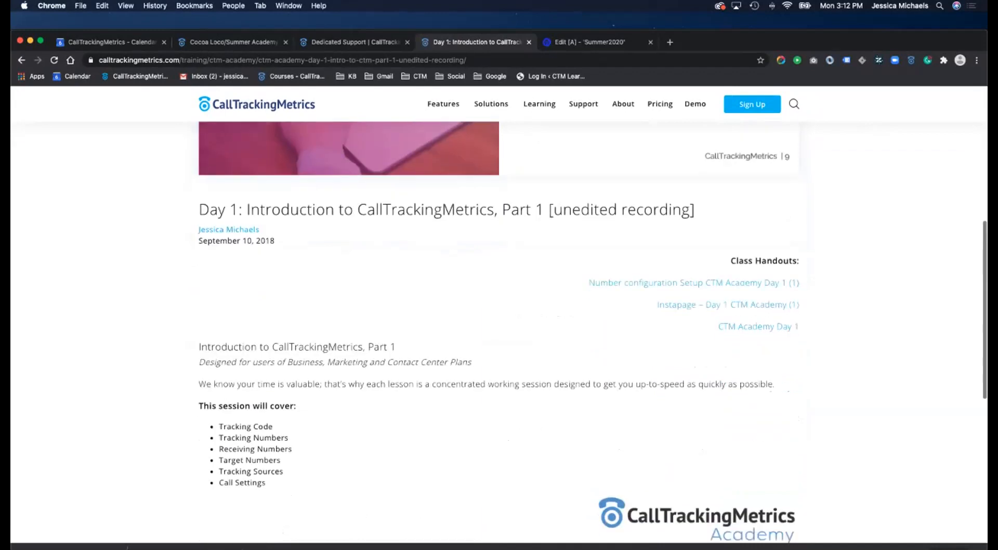
pyautogui.scroll(3, 785, 404)
pyautogui.scroll(2, 710, 368)
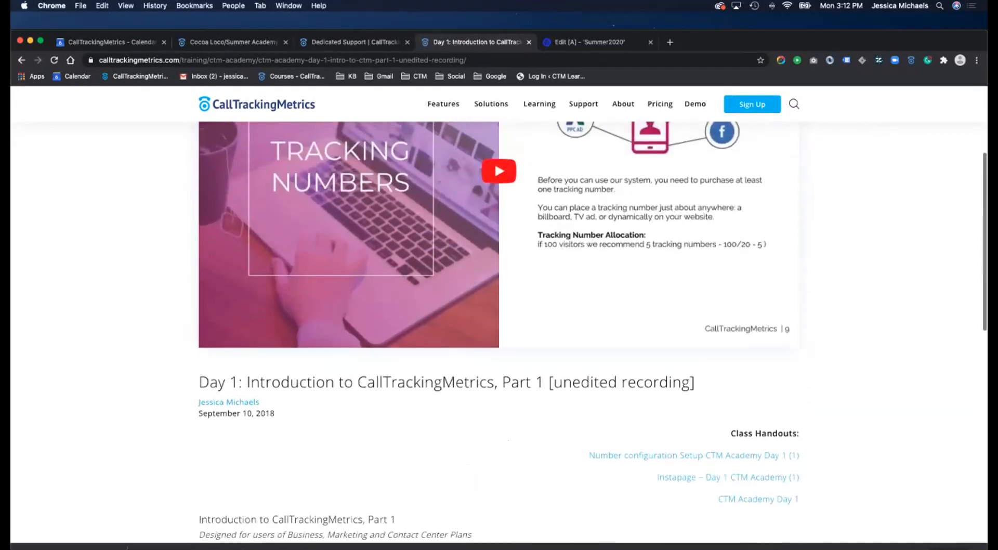
pyautogui.scroll(-4, 710, 368)
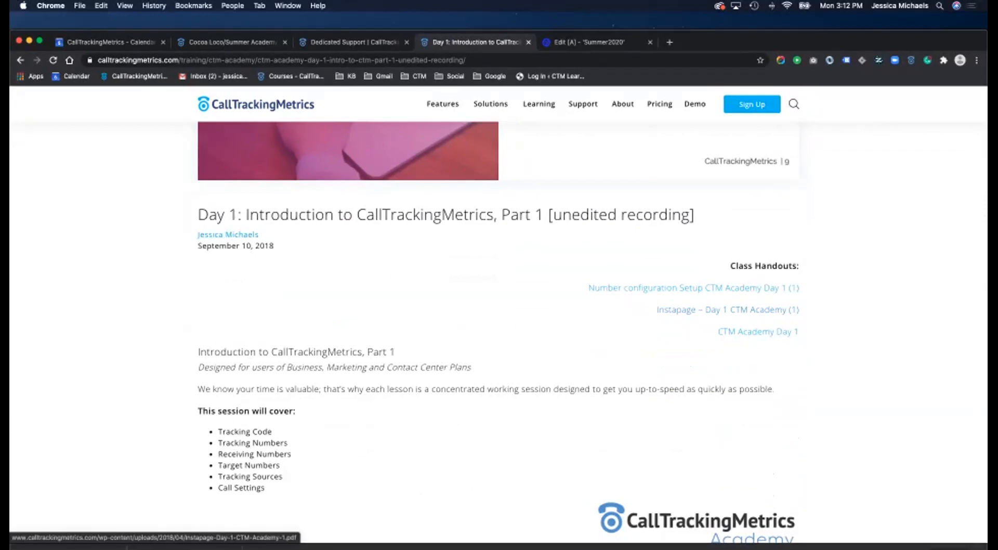
# - Open the Number-configuration-Setup-CTM-Academy-Day-1-1.pdf handout and scroll through its 7 pages
pyautogui.click(694, 288)
pyautogui.scroll(-1, 498, 326)
pyautogui.scroll(-1, 498, 326)
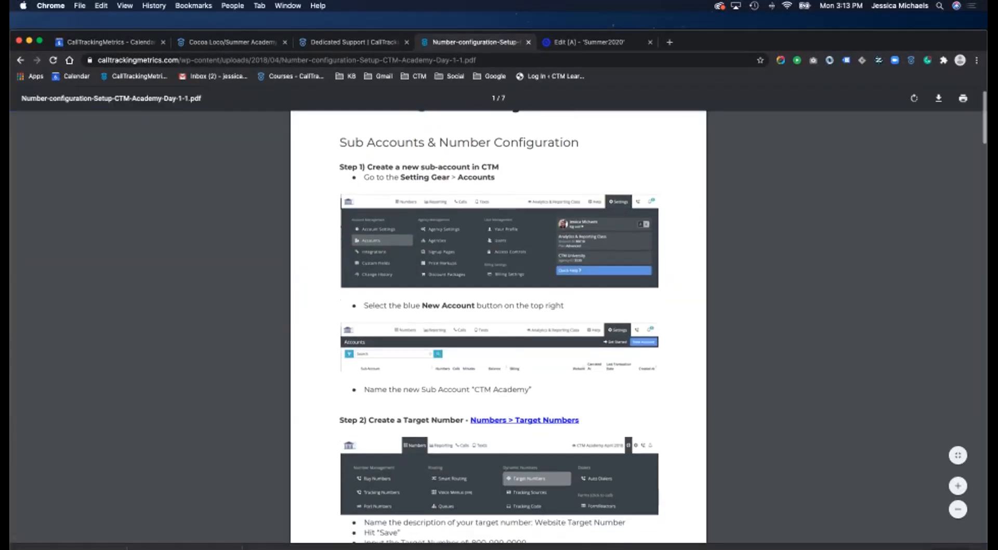
pyautogui.scroll(-10, 498, 326)
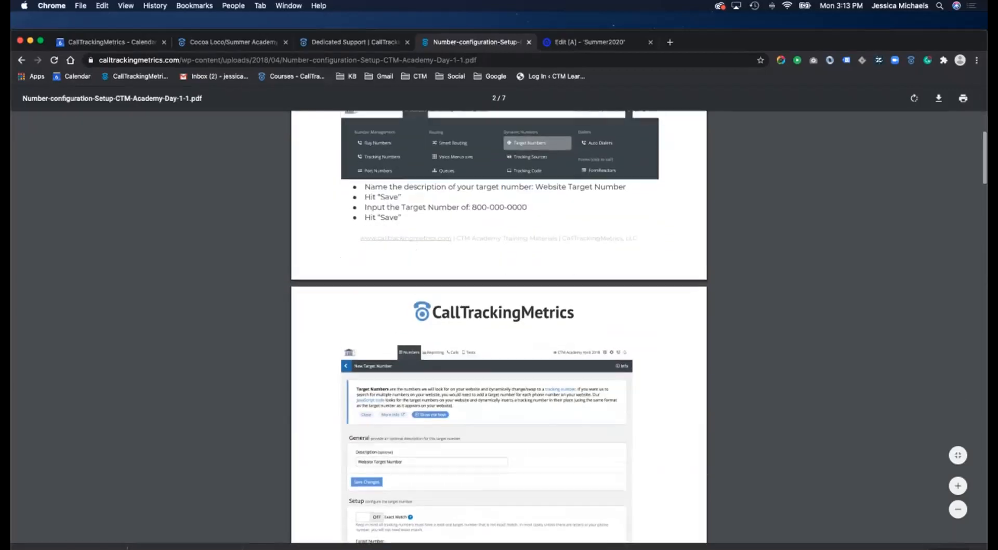
pyautogui.scroll(-10, 498, 327)
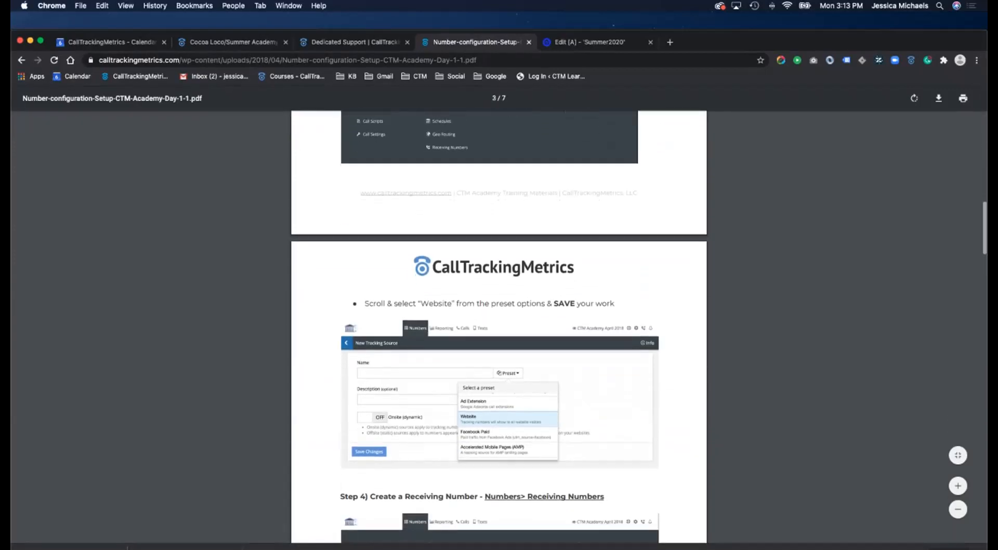
pyautogui.scroll(-10, 498, 327)
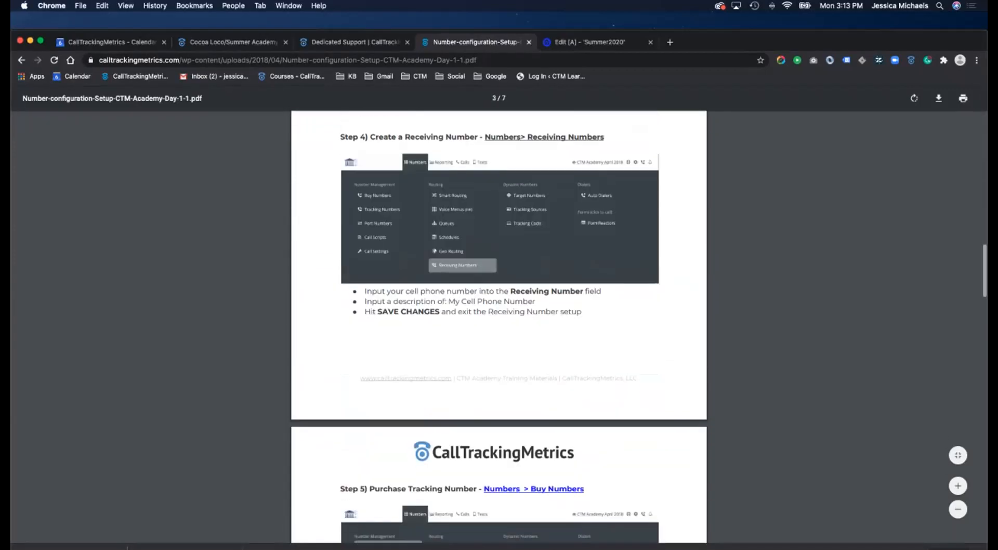
pyautogui.scroll(-6, 498, 326)
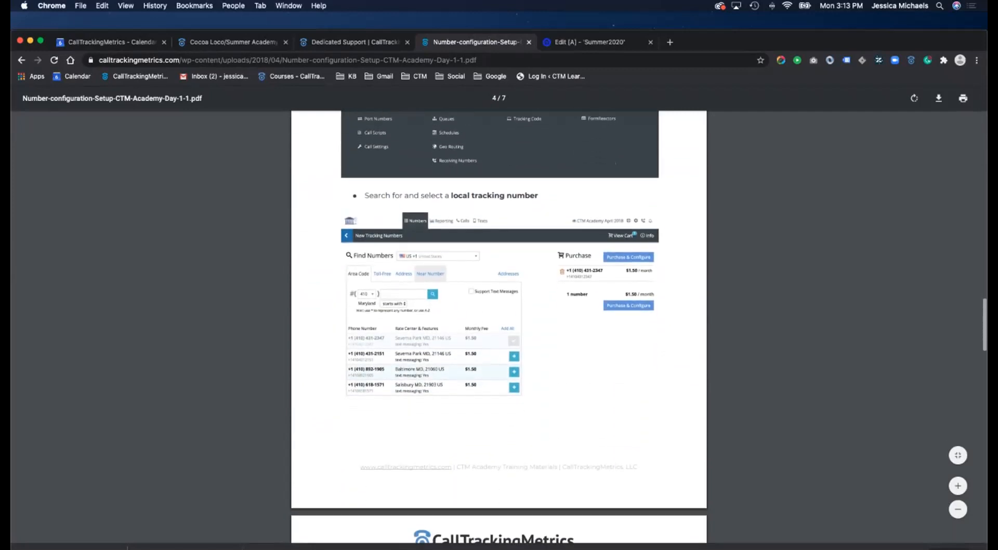
pyautogui.scroll(-15, 498, 326)
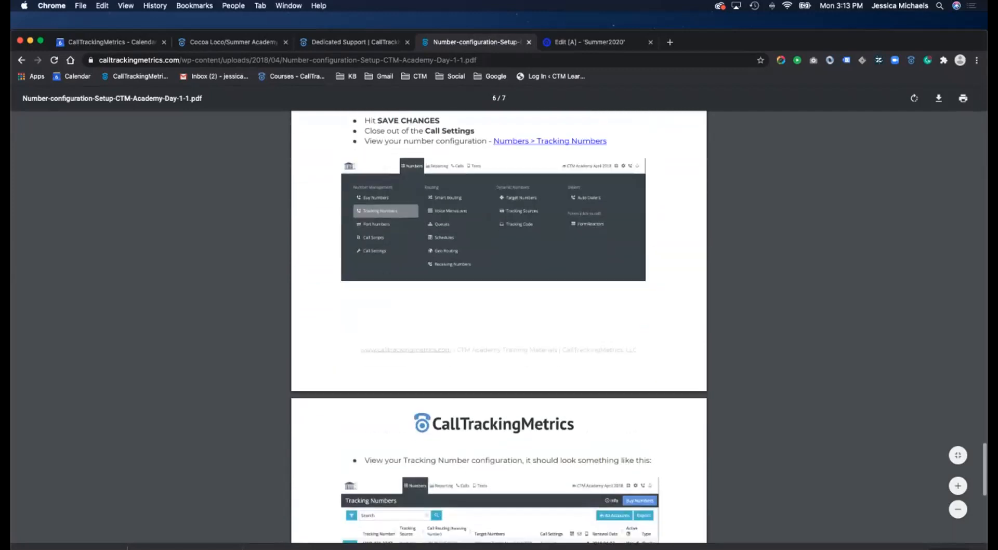
pyautogui.scroll(20, 498, 326)
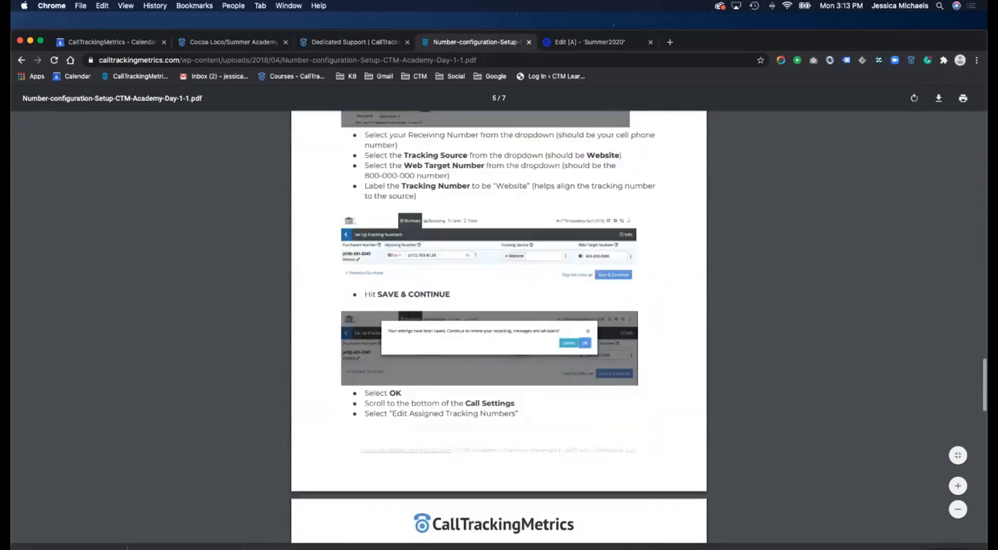
pyautogui.scroll(1, 498, 327)
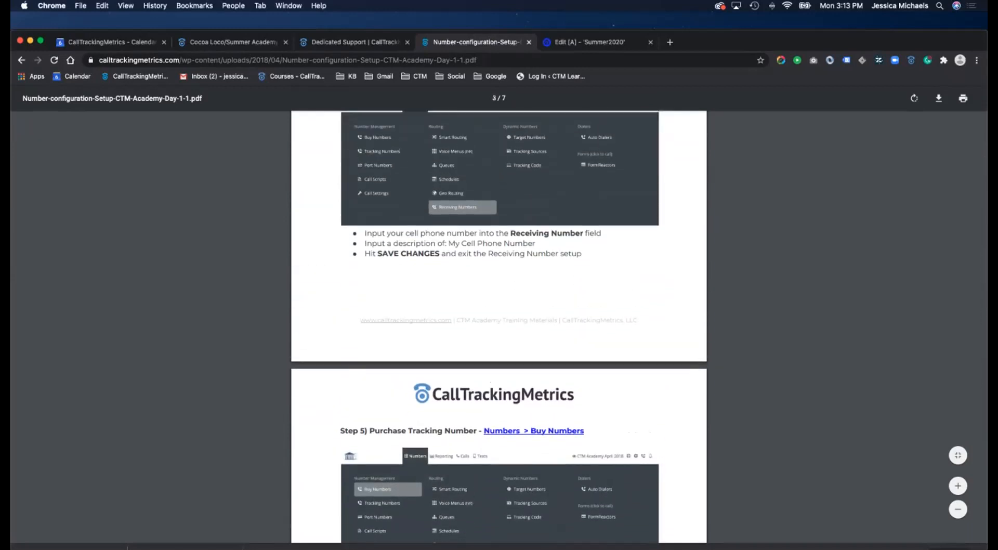